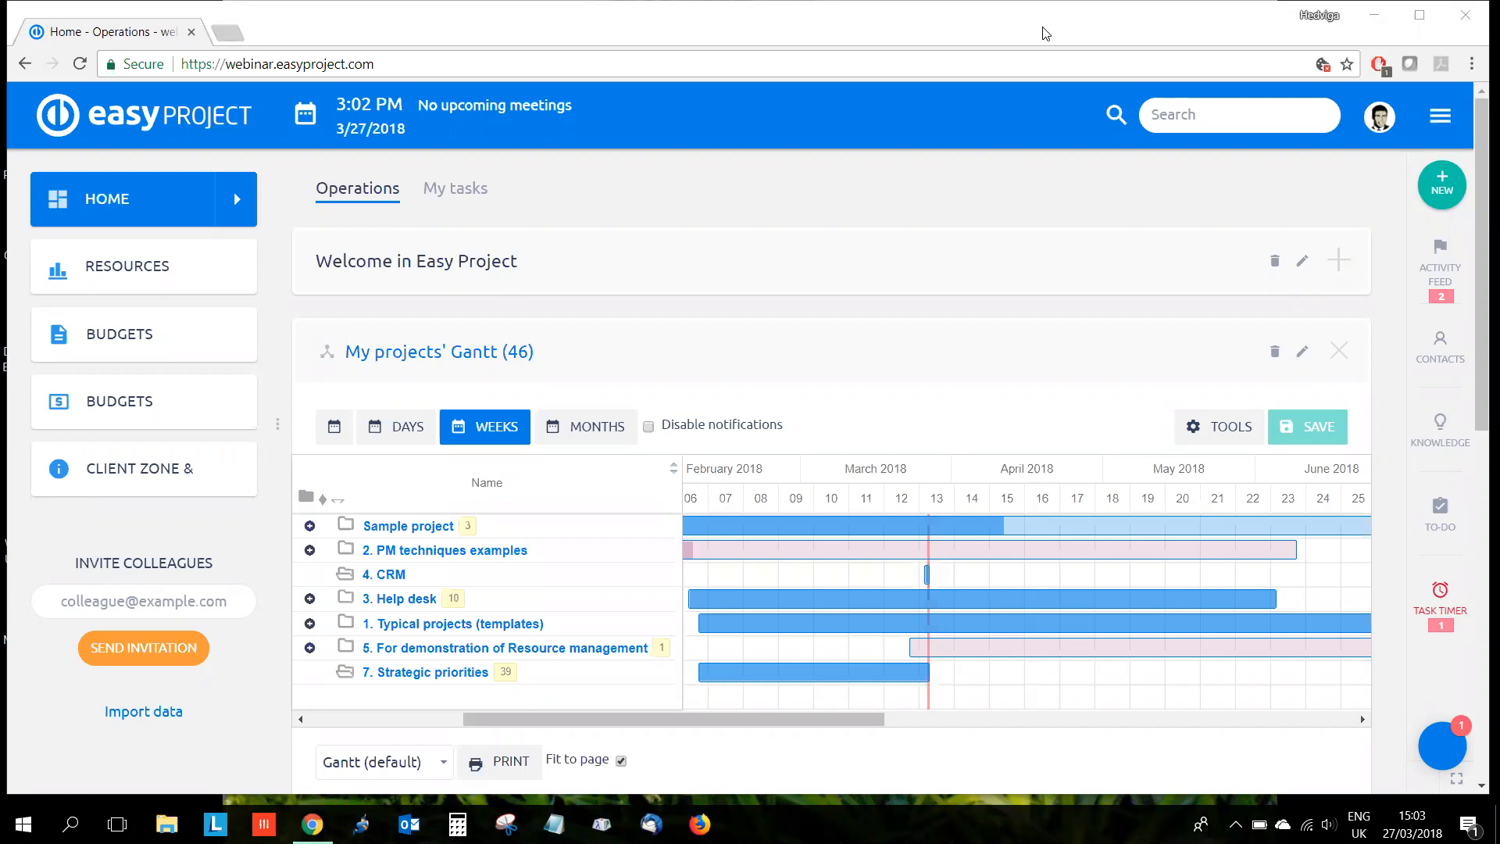
# Step: Start a new custom project and name it "new project"
pyautogui.click(1442, 186)
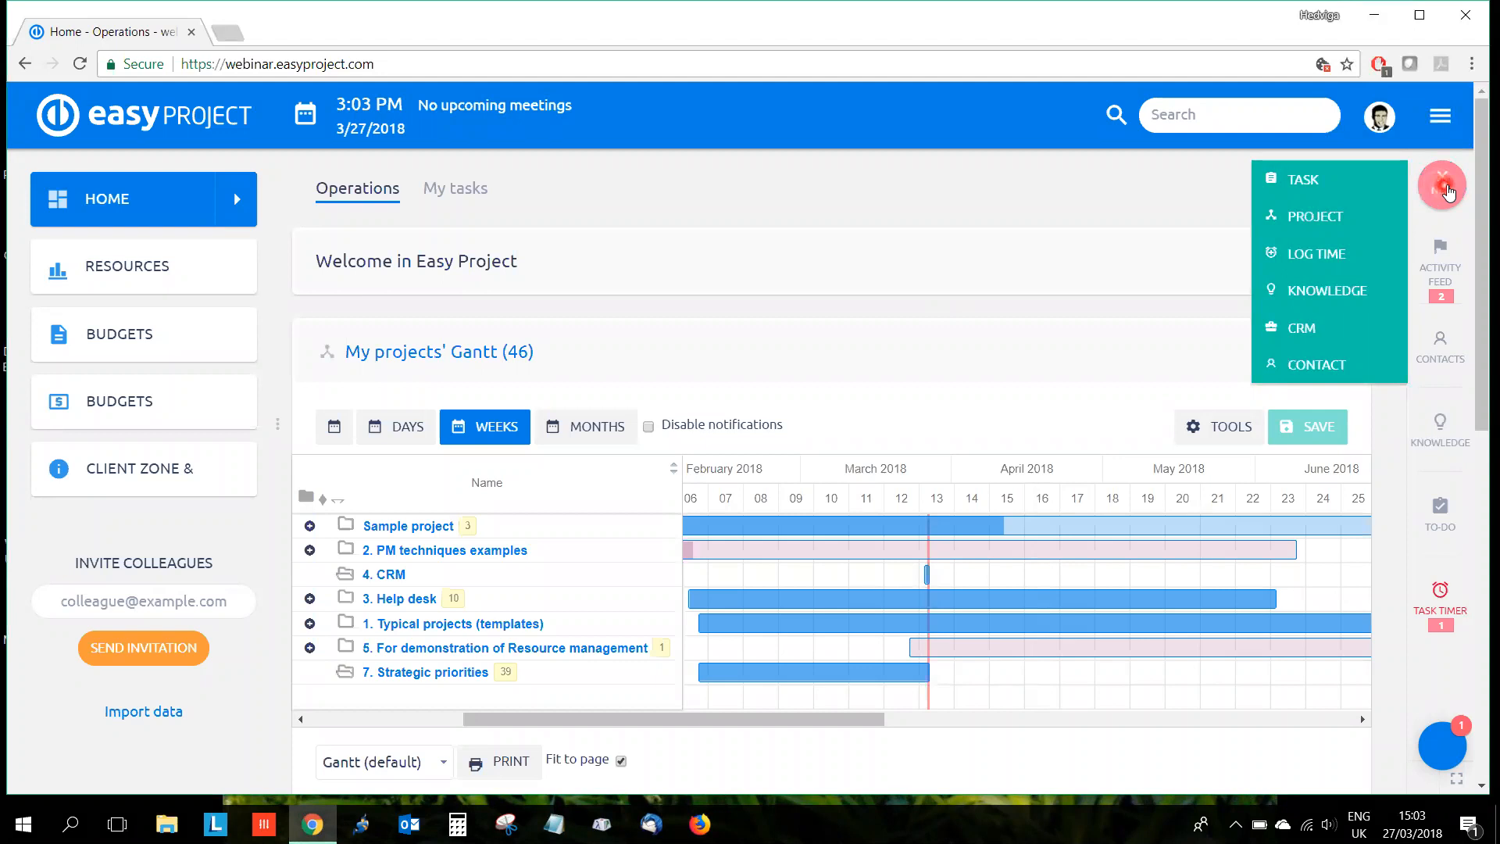
pyautogui.click(1313, 219)
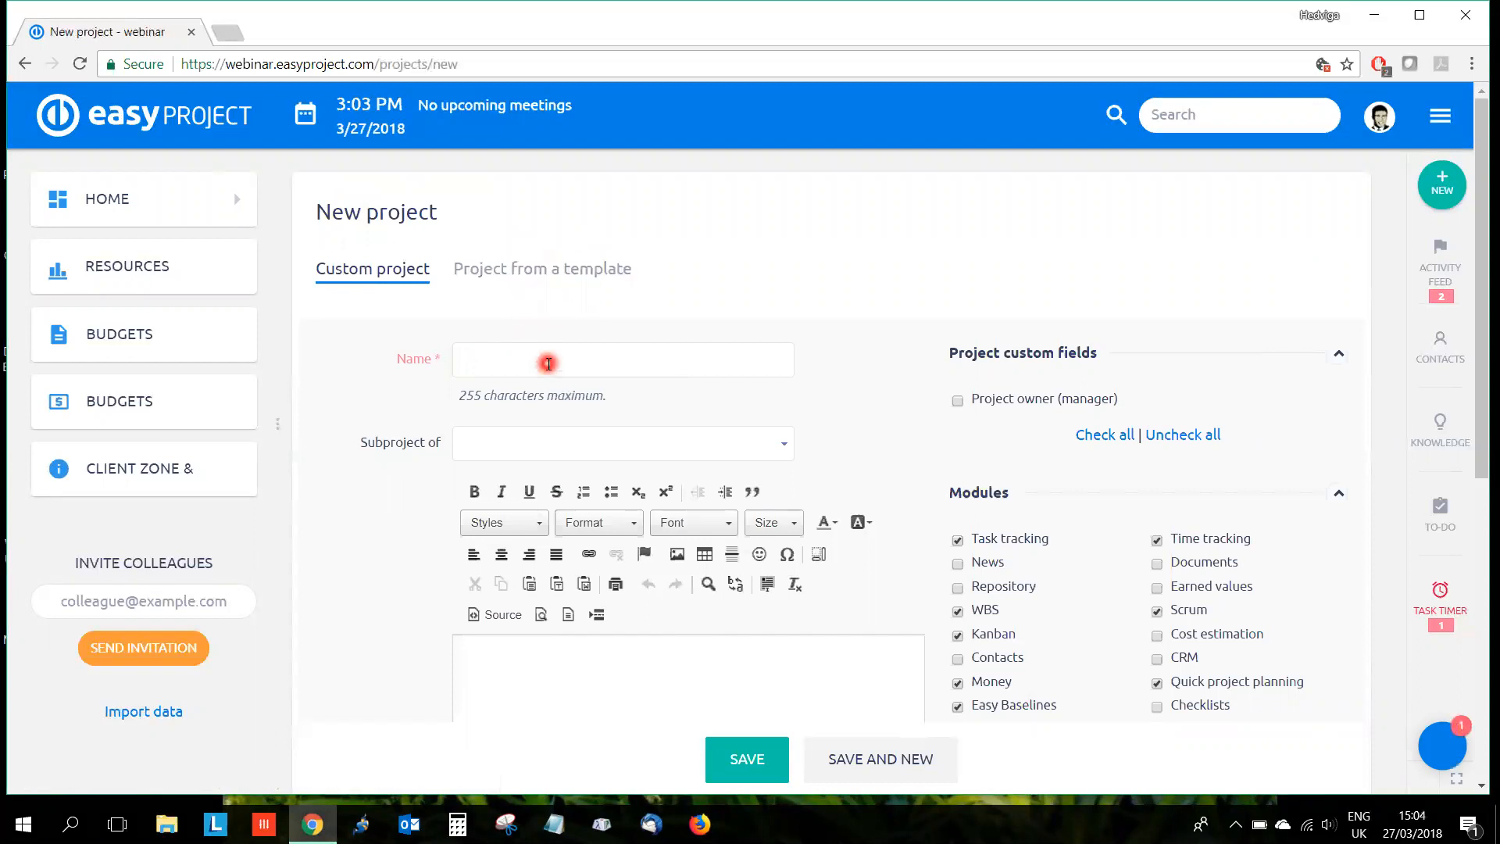
pyautogui.write('New Pr')
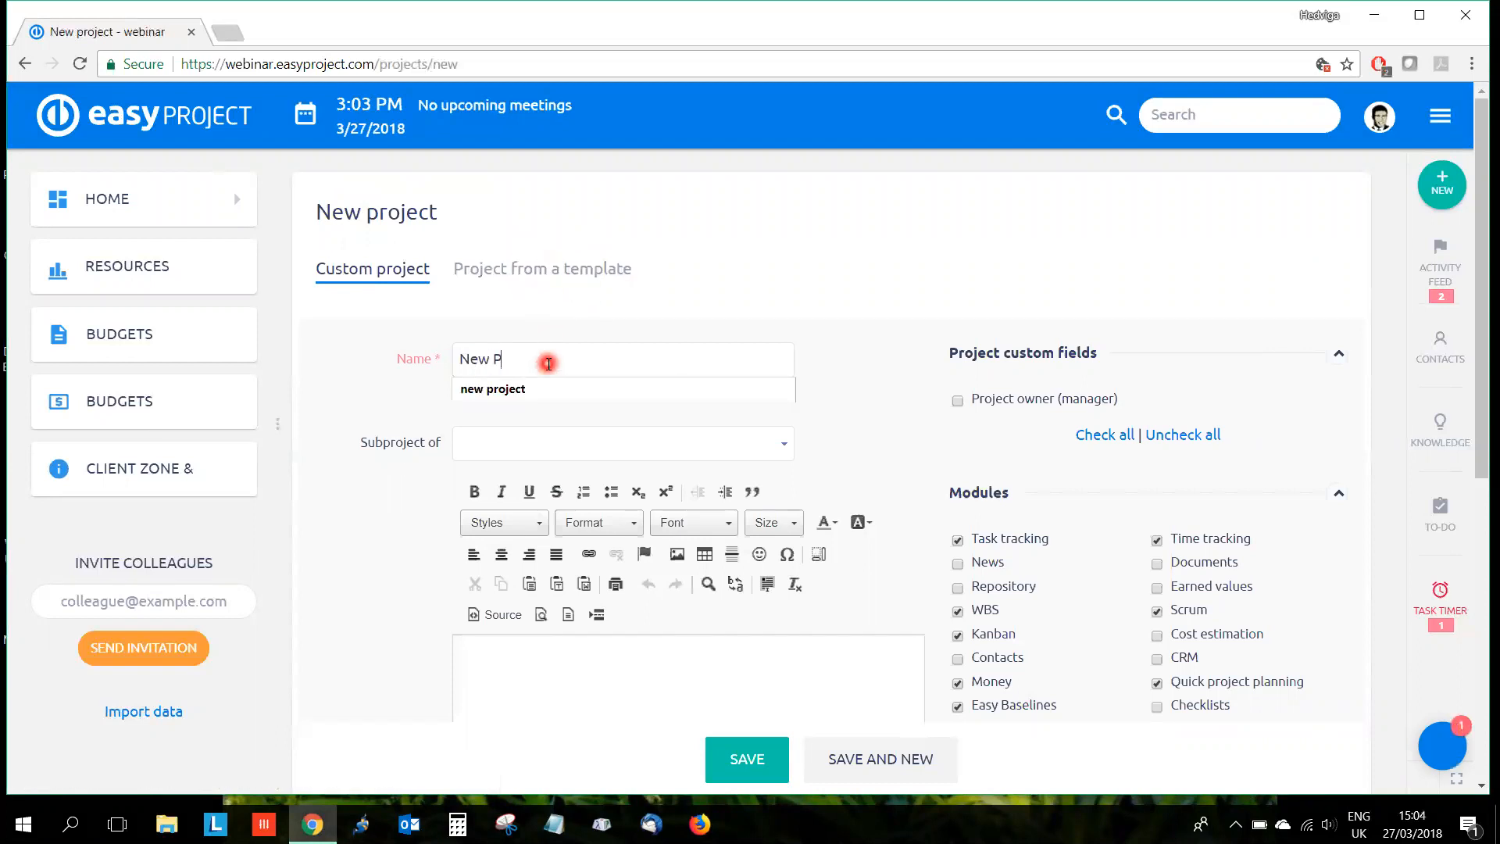
pyautogui.click(539, 388)
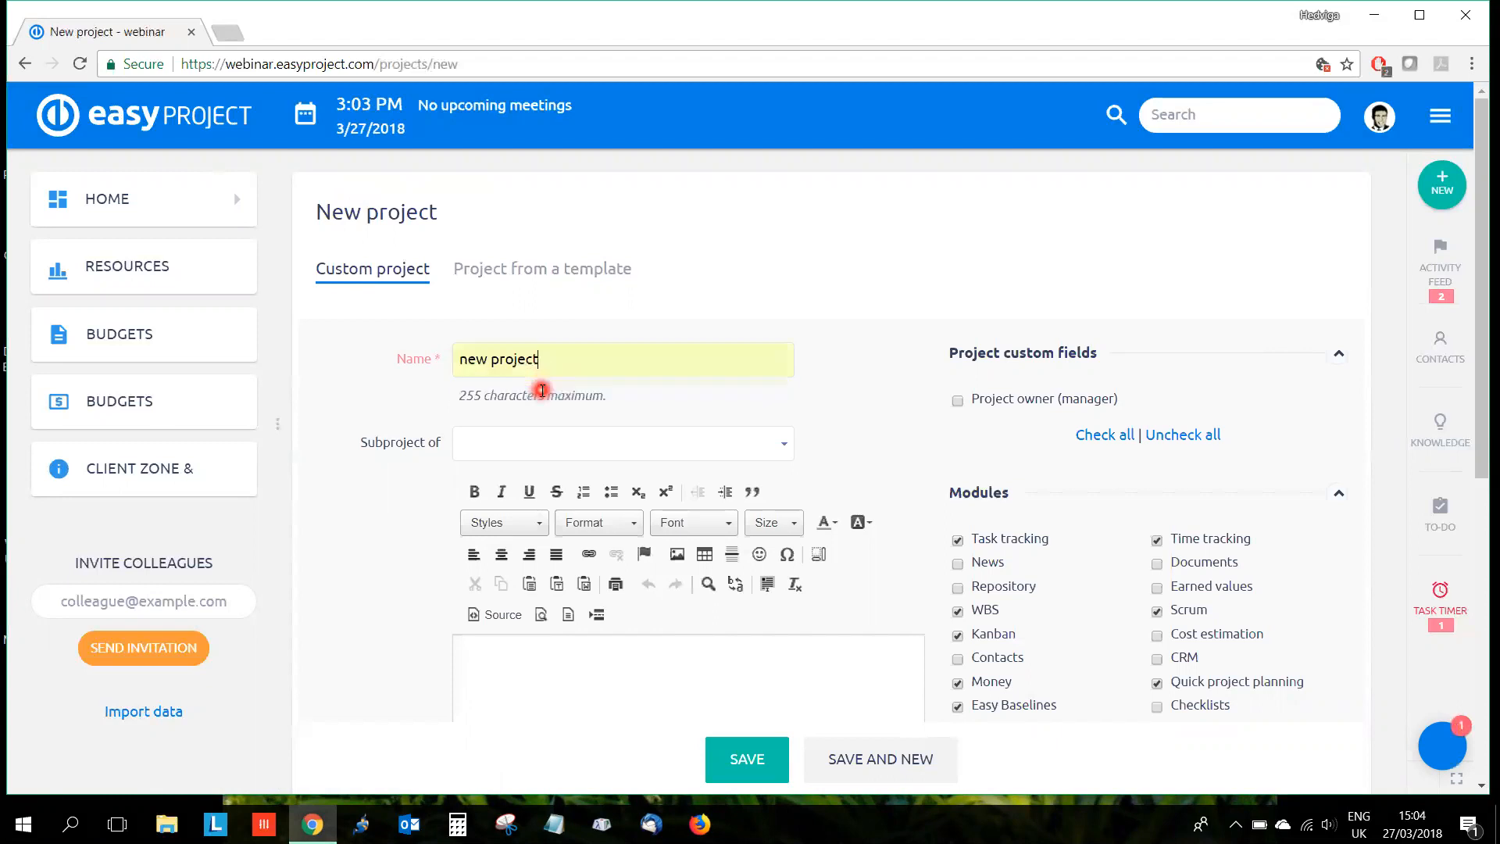
# Step: Examine the new project form's description, author, due date, currency, priority, module, tracker and custom field options
pyautogui.scroll(-1, 791, 337)
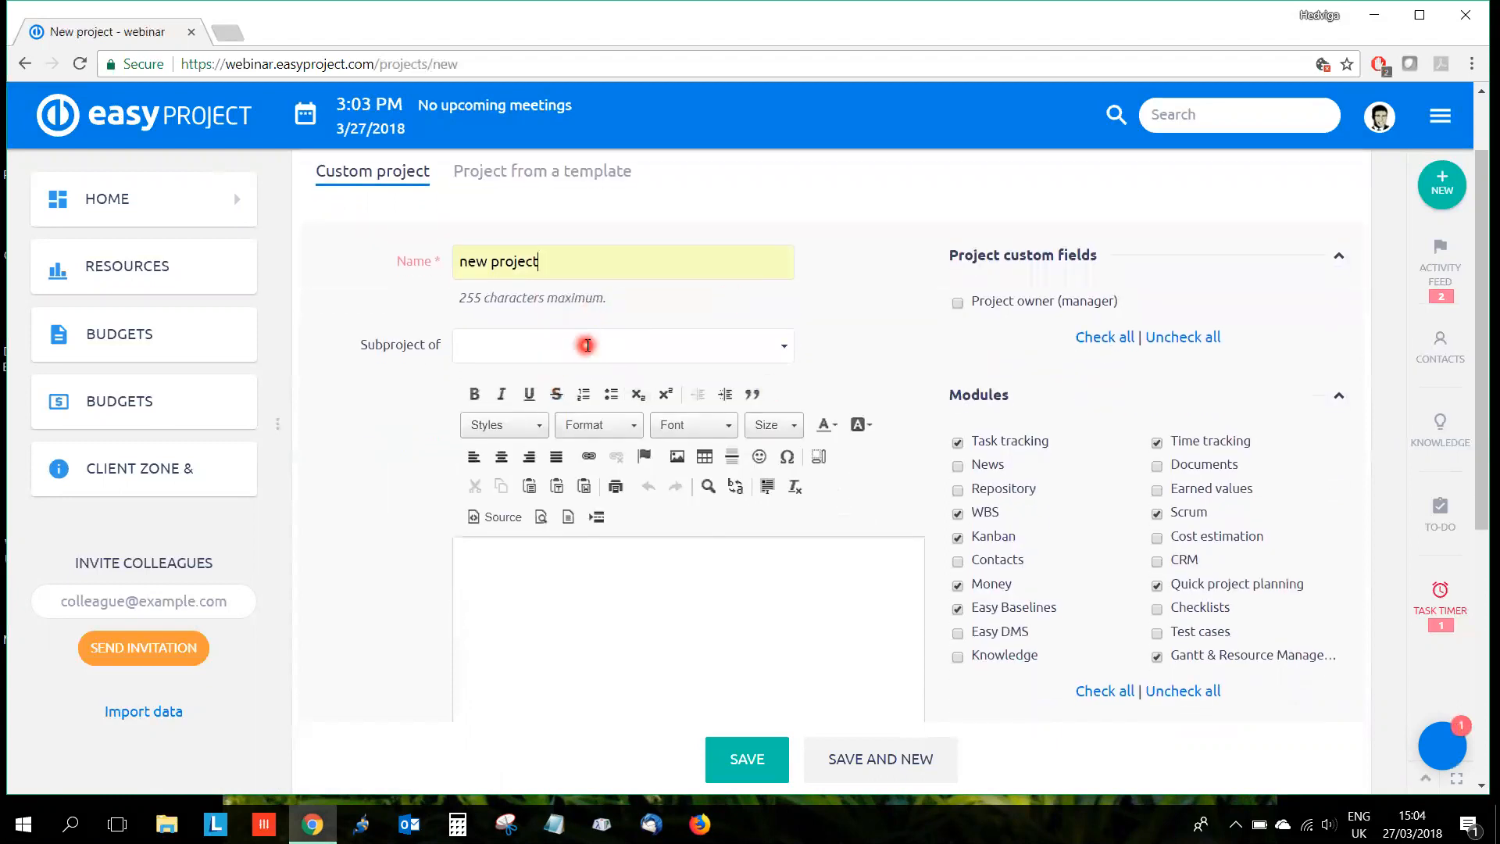
pyautogui.scroll(-1, 586, 425)
pyautogui.scroll(-3, 547, 390)
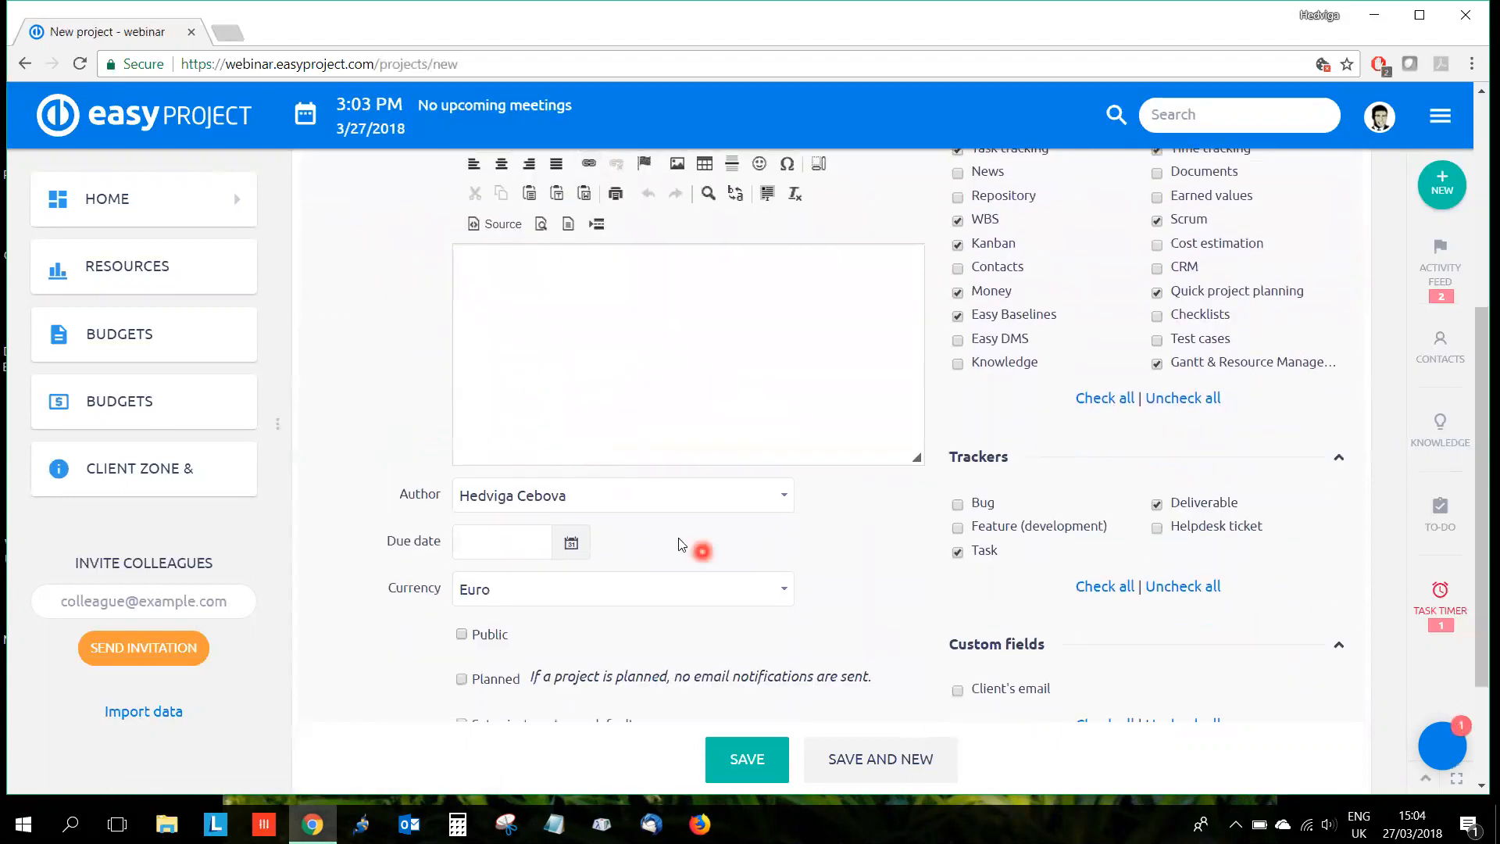
pyautogui.scroll(-1, 687, 542)
pyautogui.scroll(-1, 626, 469)
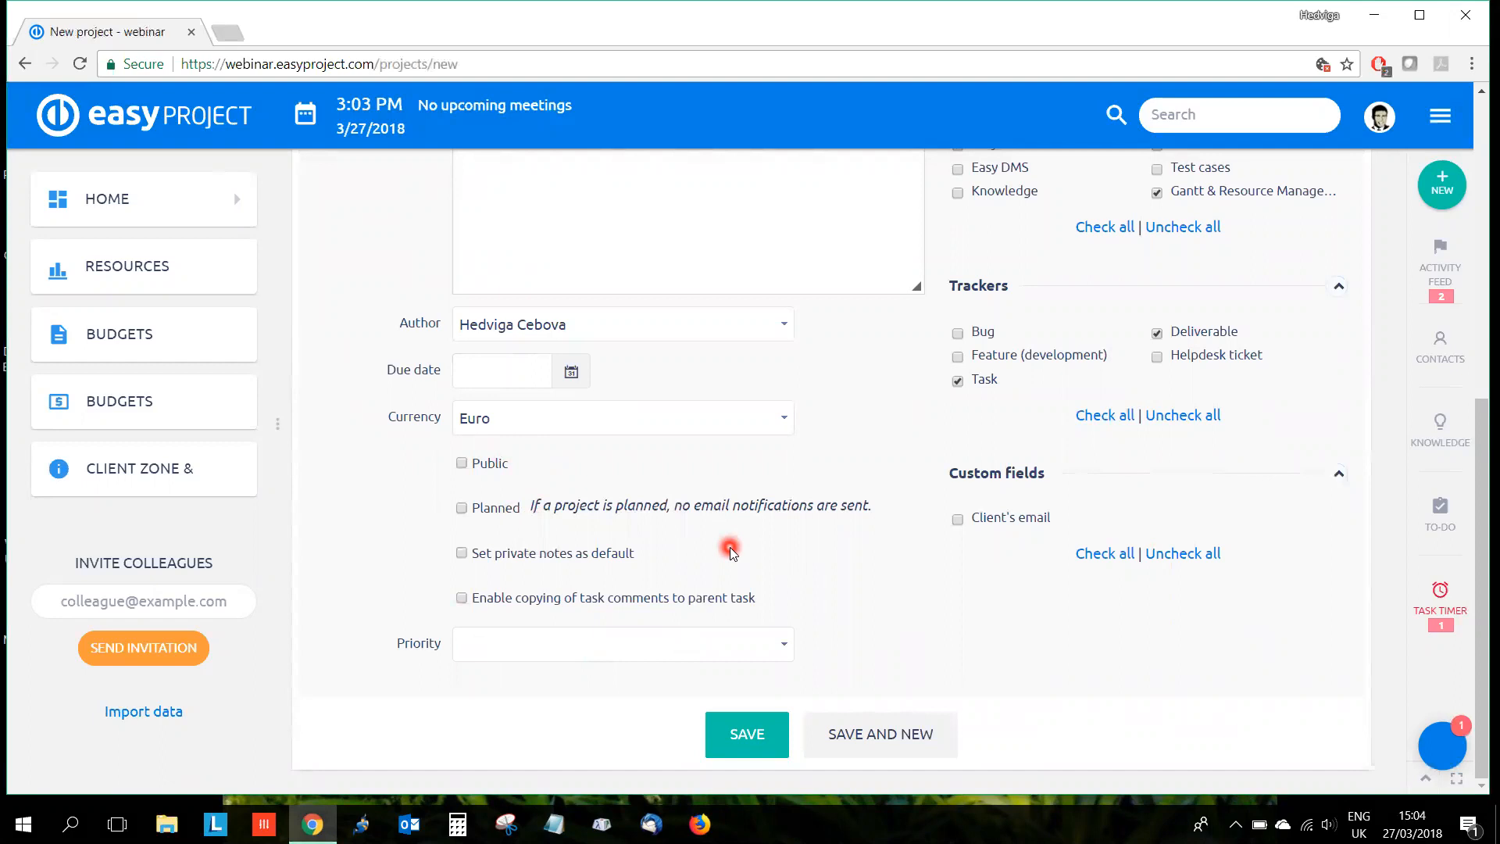
pyautogui.scroll(3, 731, 547)
pyautogui.scroll(5, 734, 547)
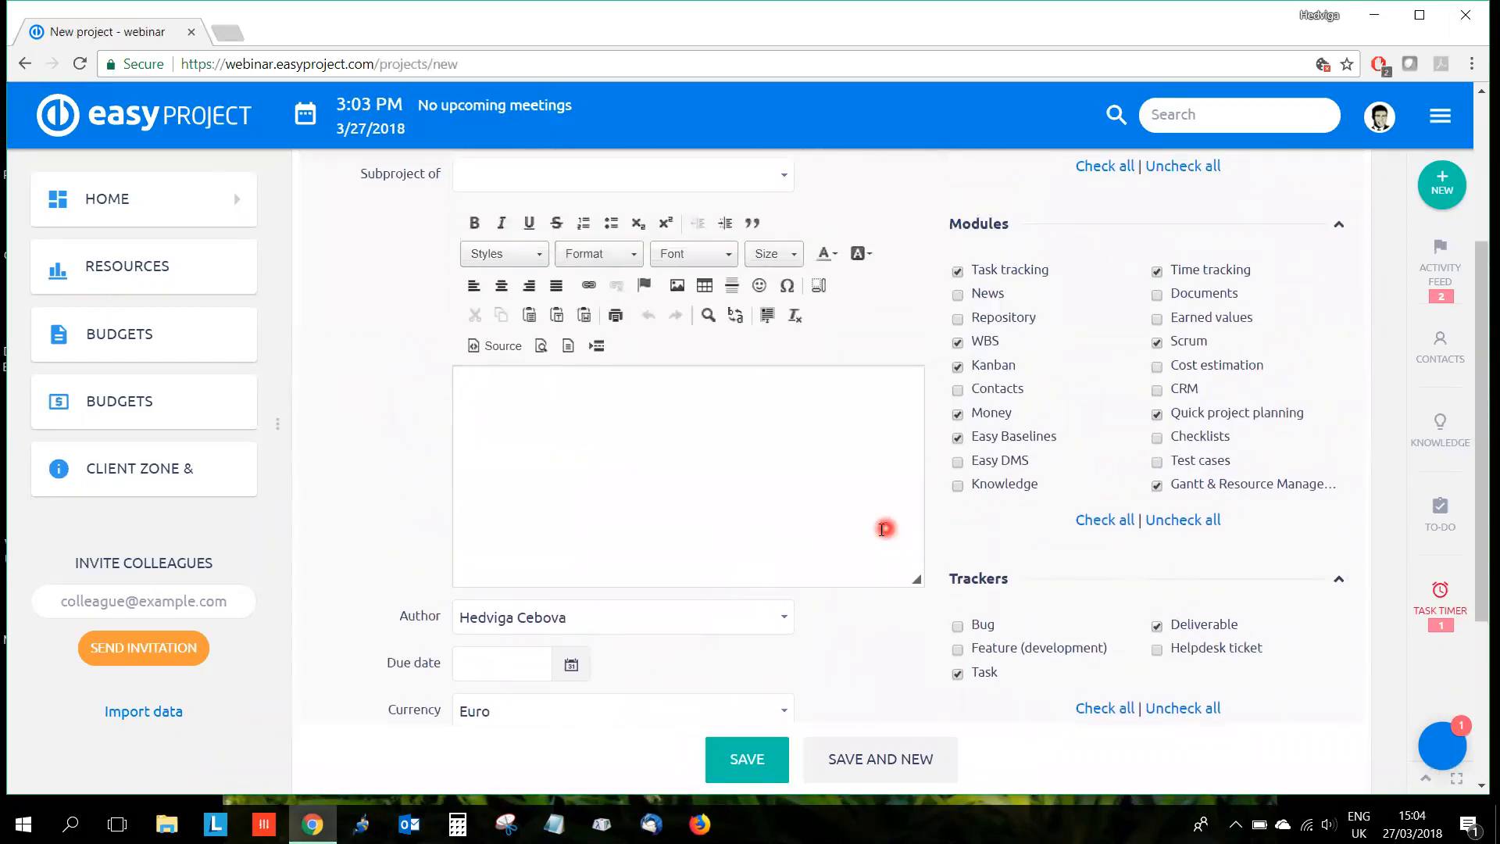
pyautogui.scroll(-2, 1015, 454)
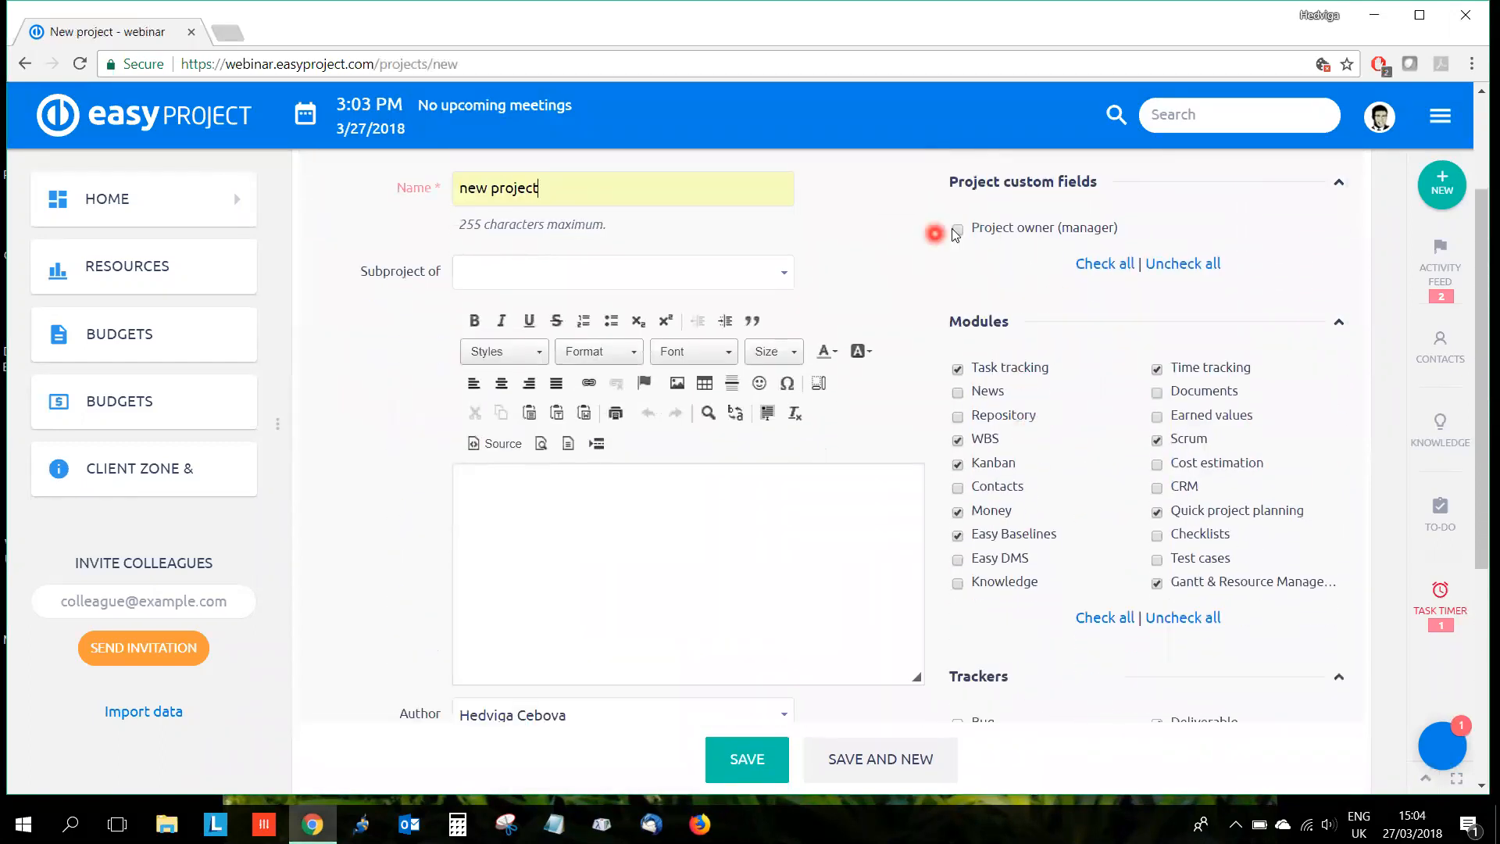
# Step: Disable the Kanban, Money, Scrum and Quick project planning modules for the project
pyautogui.scroll(-2, 1054, 498)
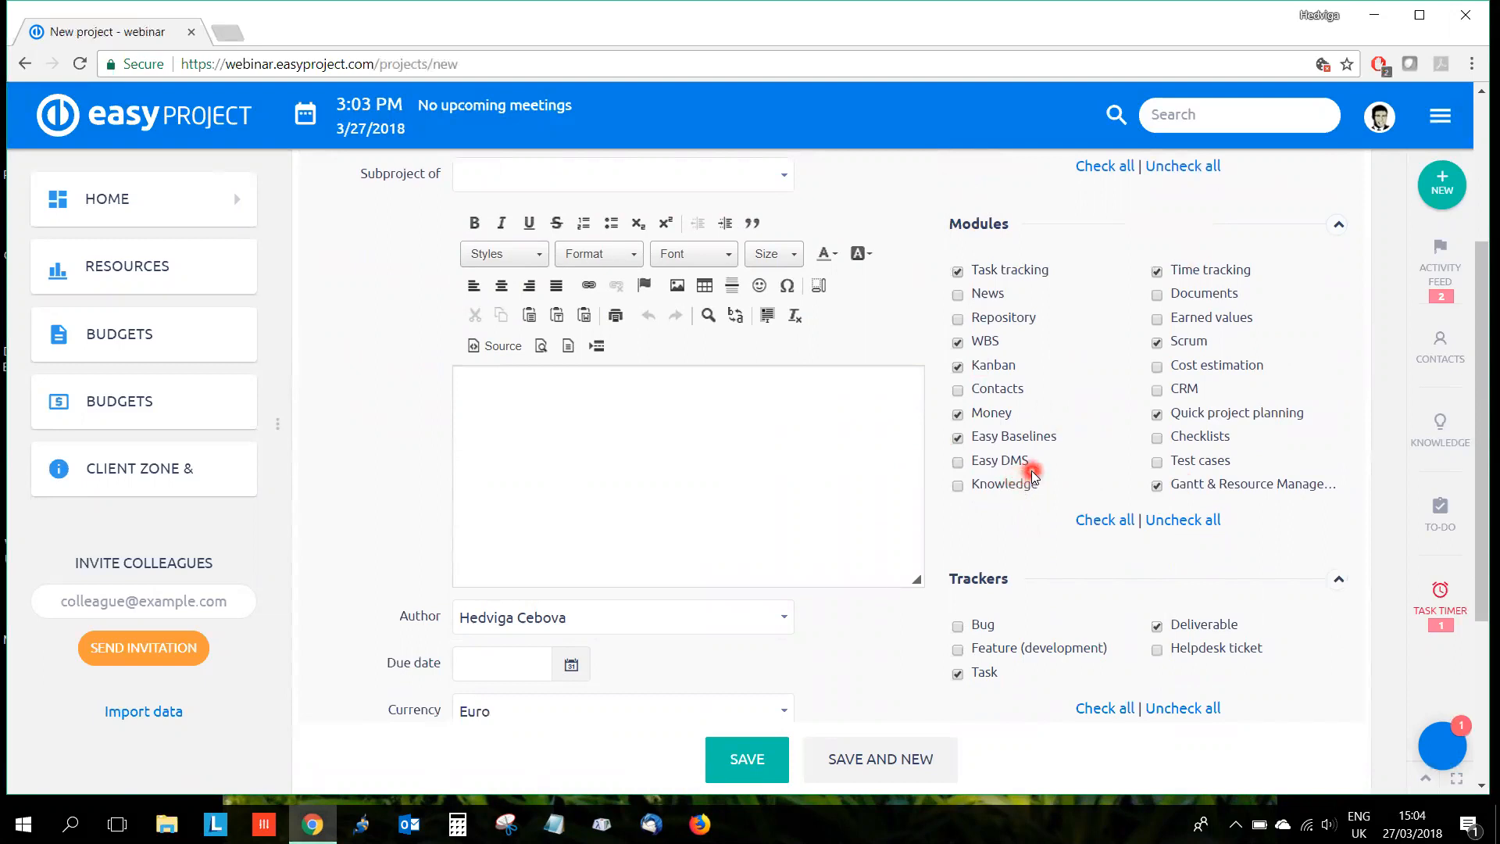
pyautogui.click(1013, 369)
pyautogui.click(987, 408)
pyautogui.click(1189, 344)
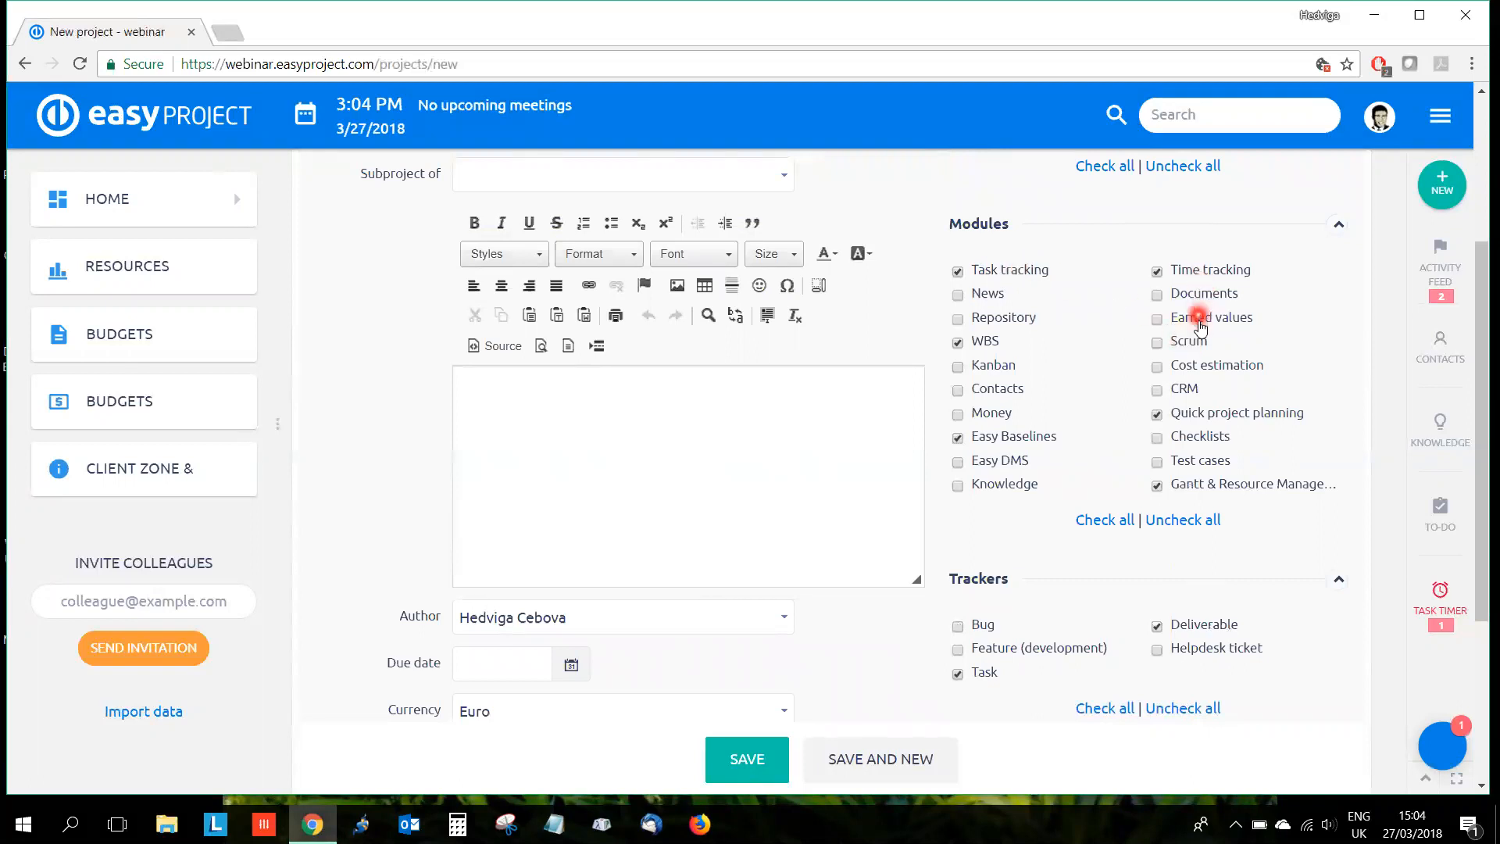
pyautogui.click(1200, 420)
# Step: Enable the Helpdesk ticket, Feature (development) and Bug trackers, and save the new project
pyautogui.scroll(-3, 1289, 496)
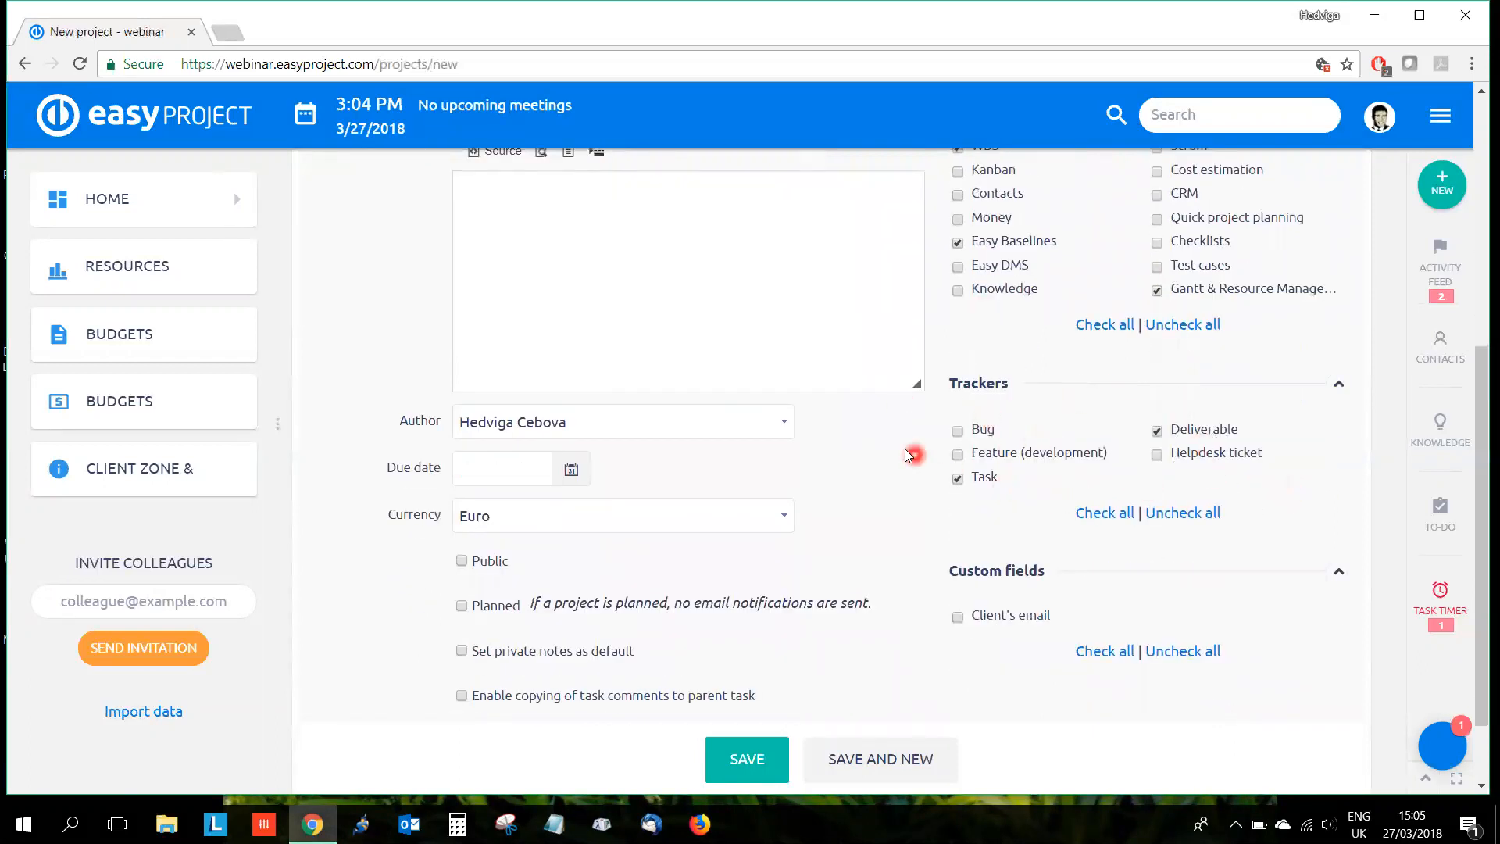
pyautogui.click(1173, 461)
pyautogui.click(1008, 448)
pyautogui.click(979, 430)
pyautogui.scroll(-1, 983, 525)
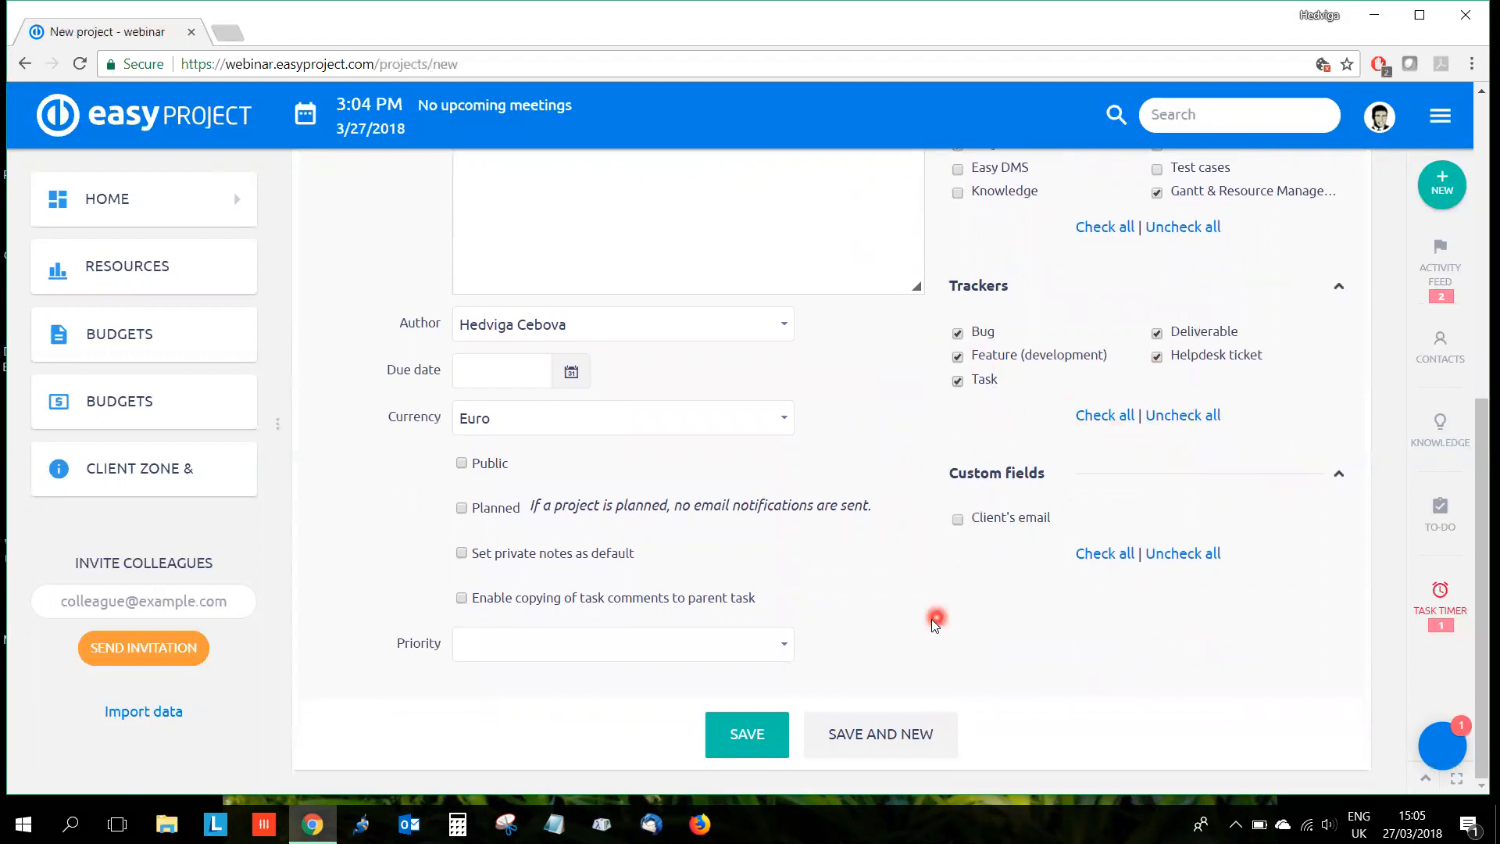
pyautogui.click(729, 748)
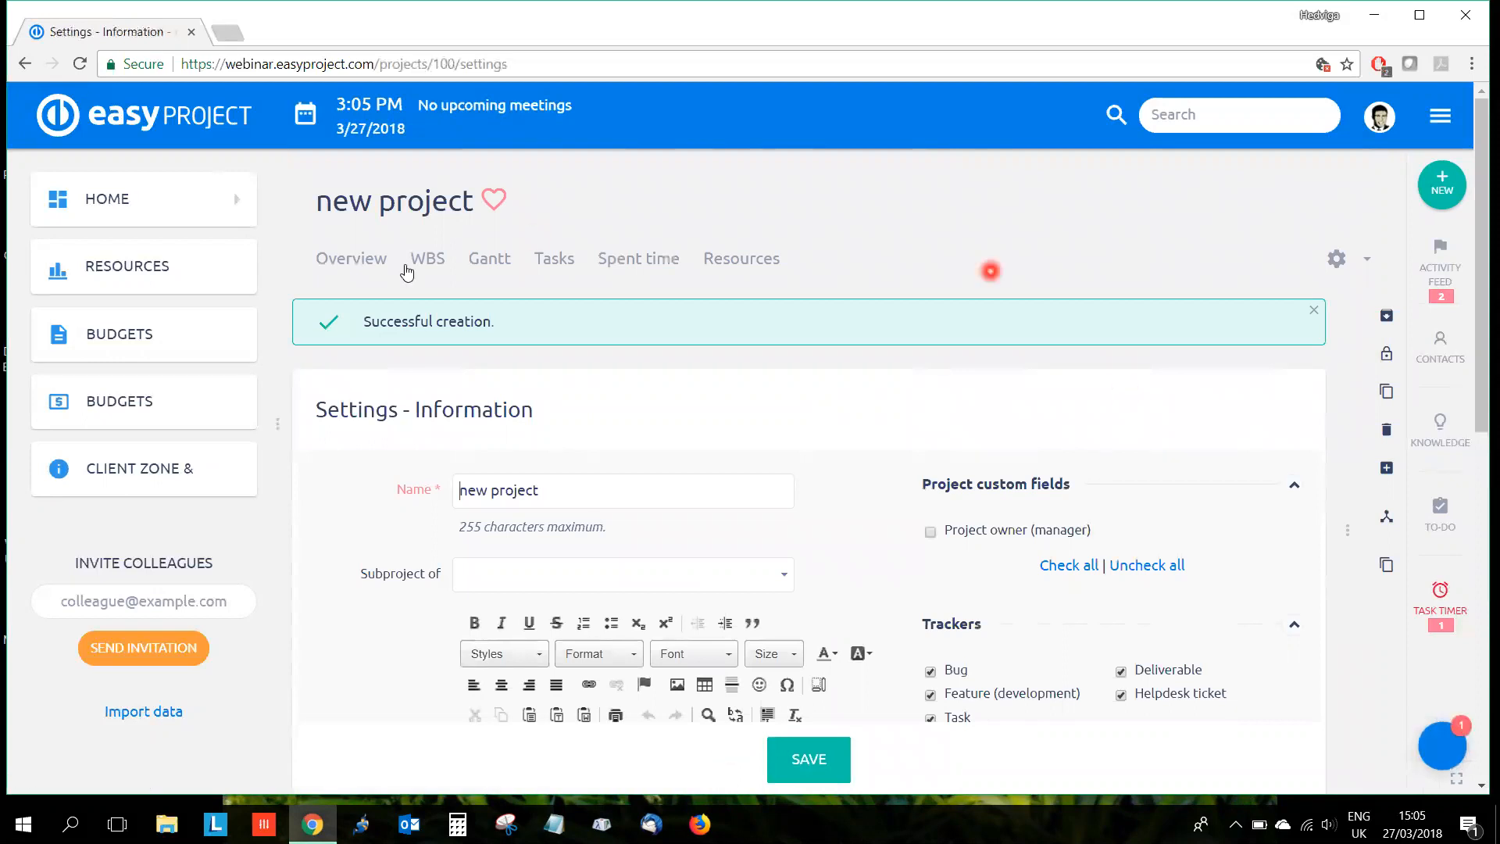
# Step: Look through the created project's information settings and open its Members settings
pyautogui.scroll(-3, 782, 633)
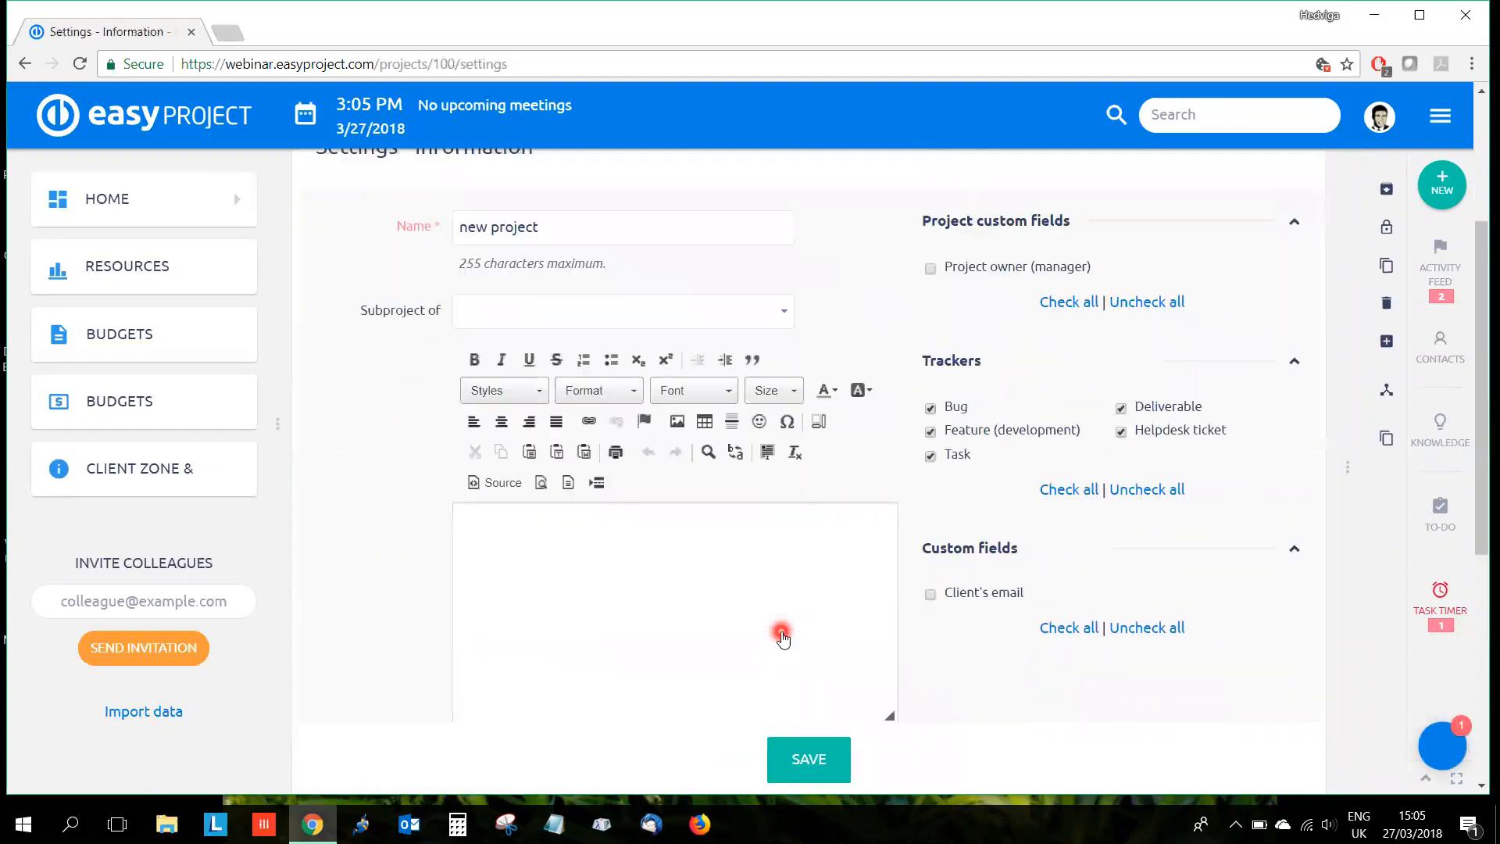
pyautogui.scroll(-2, 782, 633)
pyautogui.scroll(5, 780, 630)
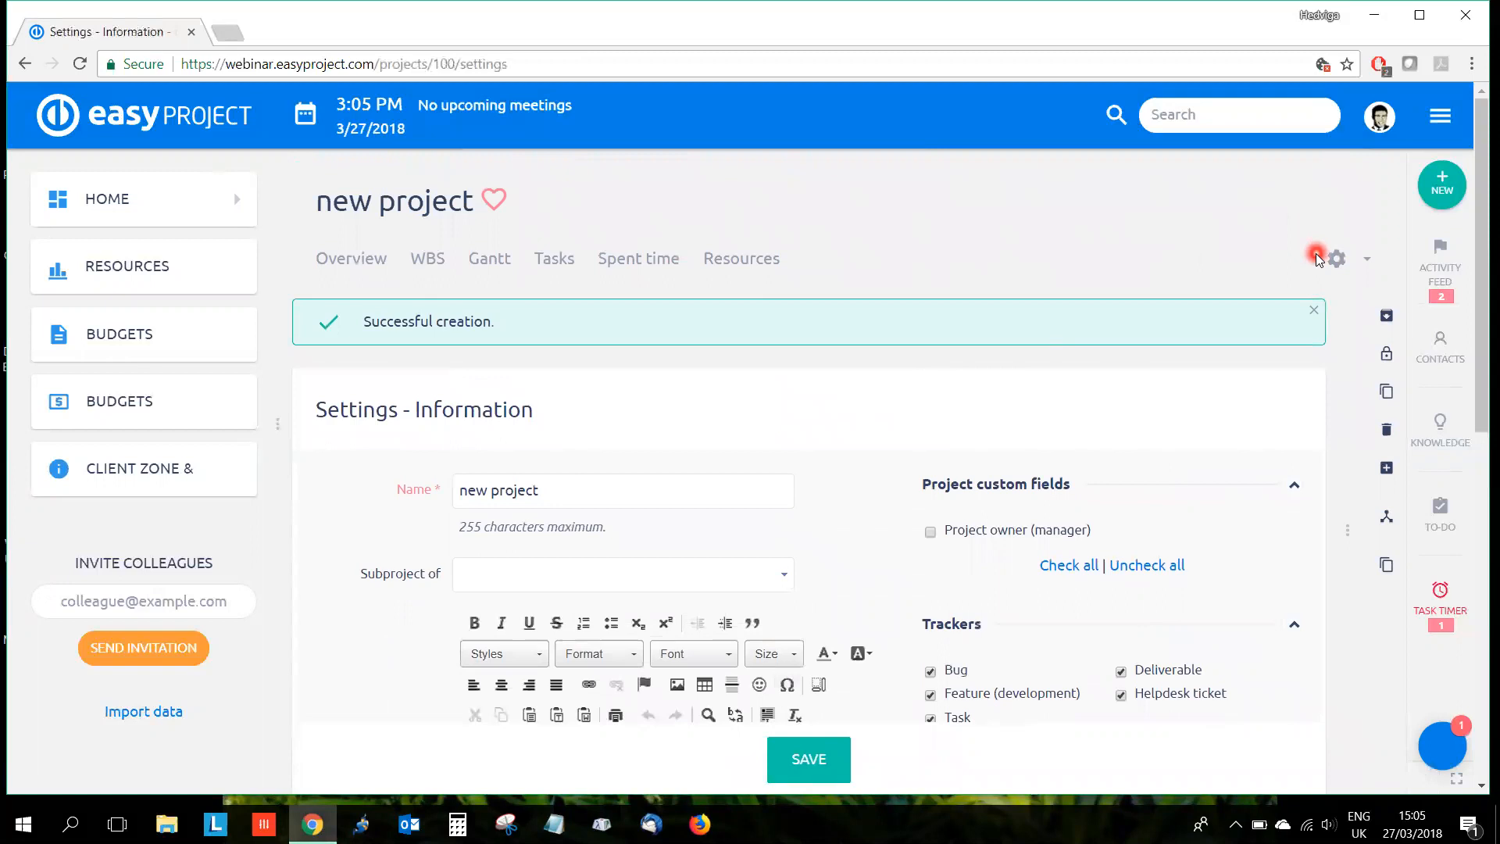
pyautogui.moveTo(1356, 267)
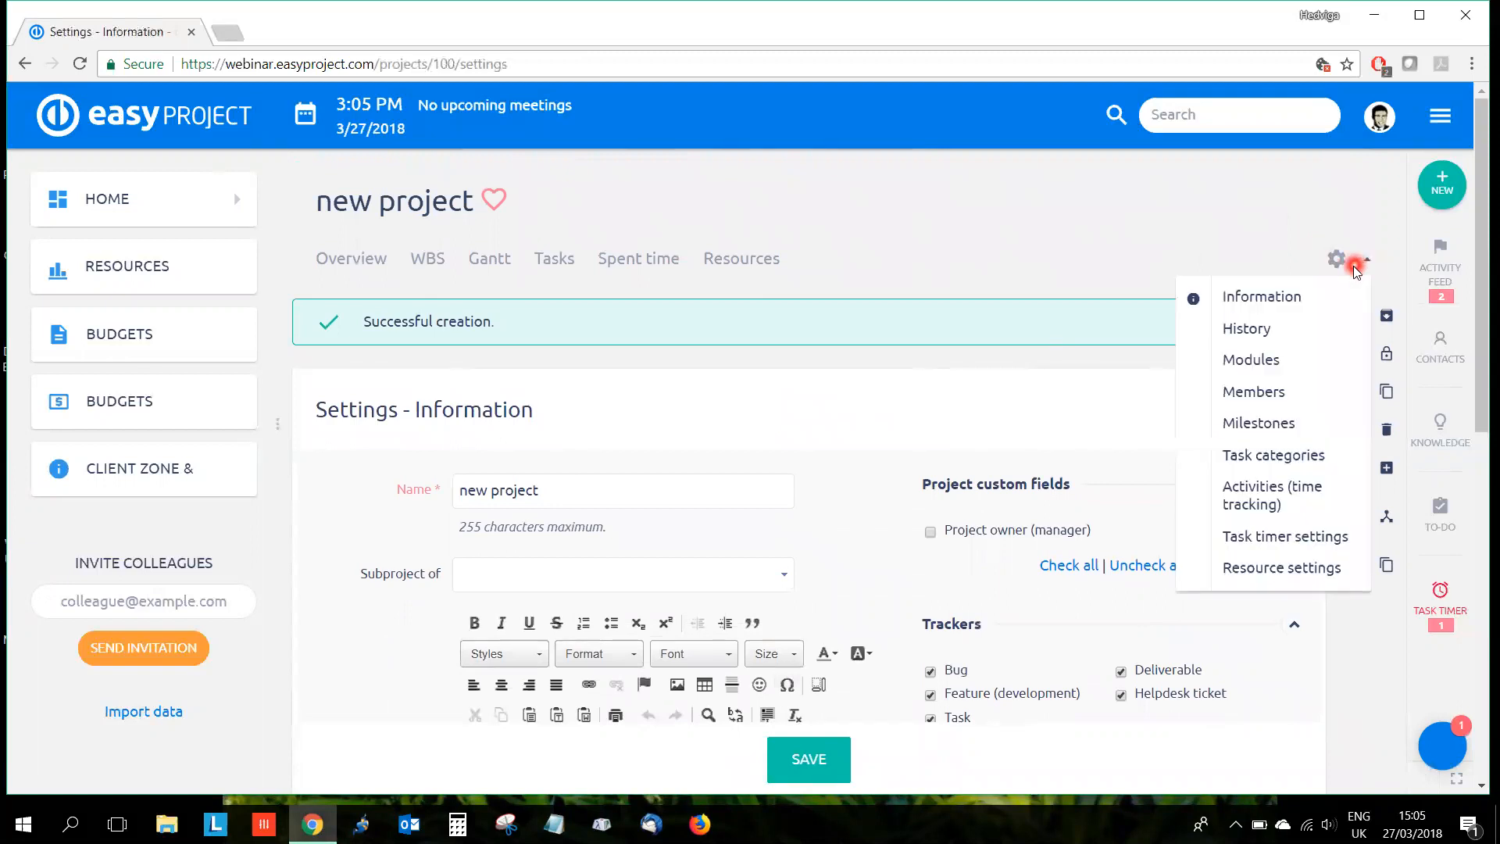
pyautogui.click(1278, 390)
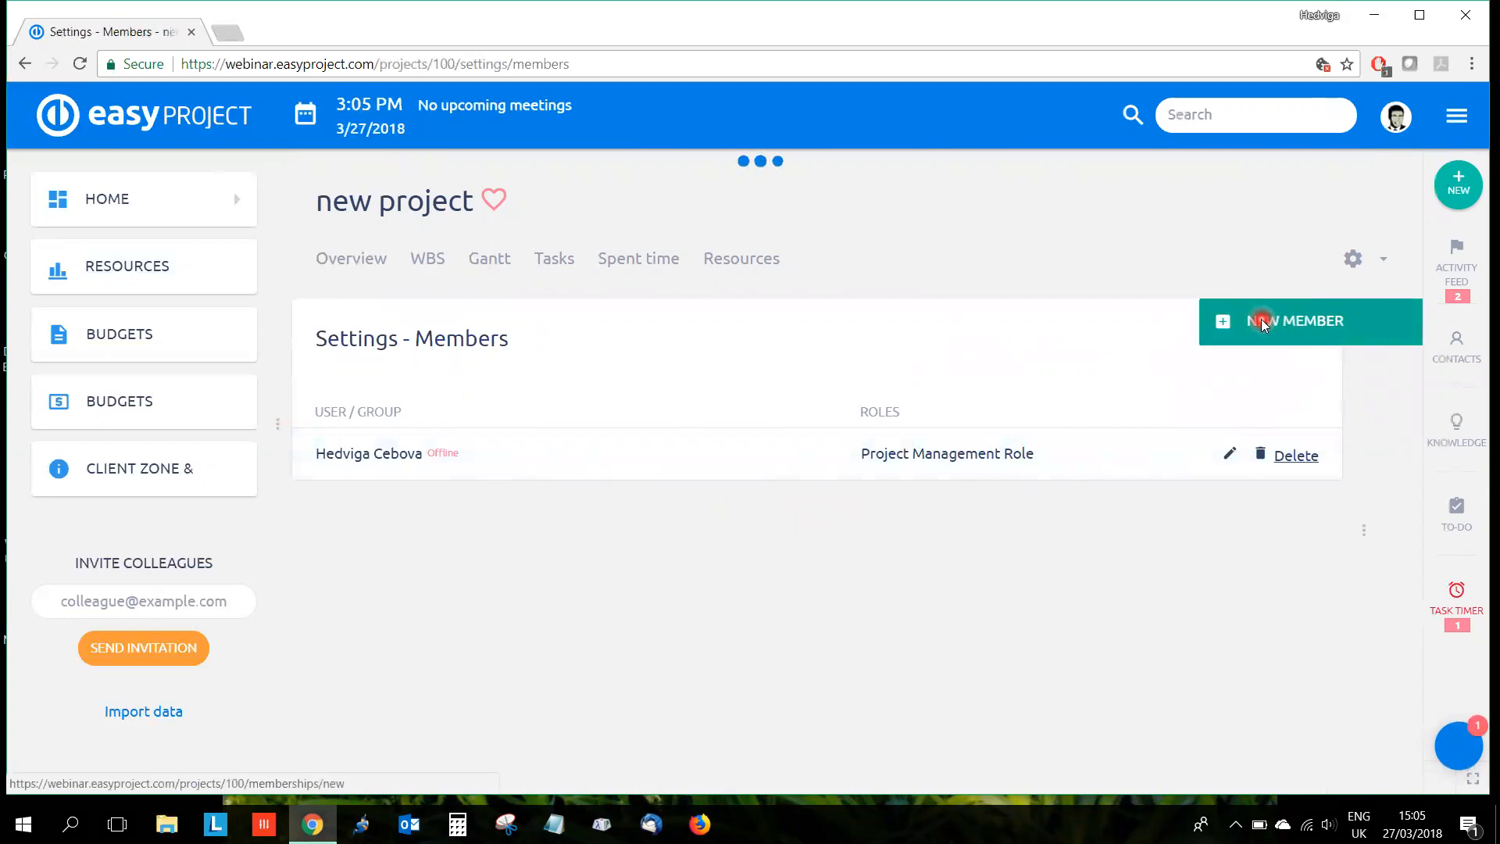
# Step: Add the Project staff Beta group as a new project member with the C-level Role
pyautogui.scroll(-3, 636, 375)
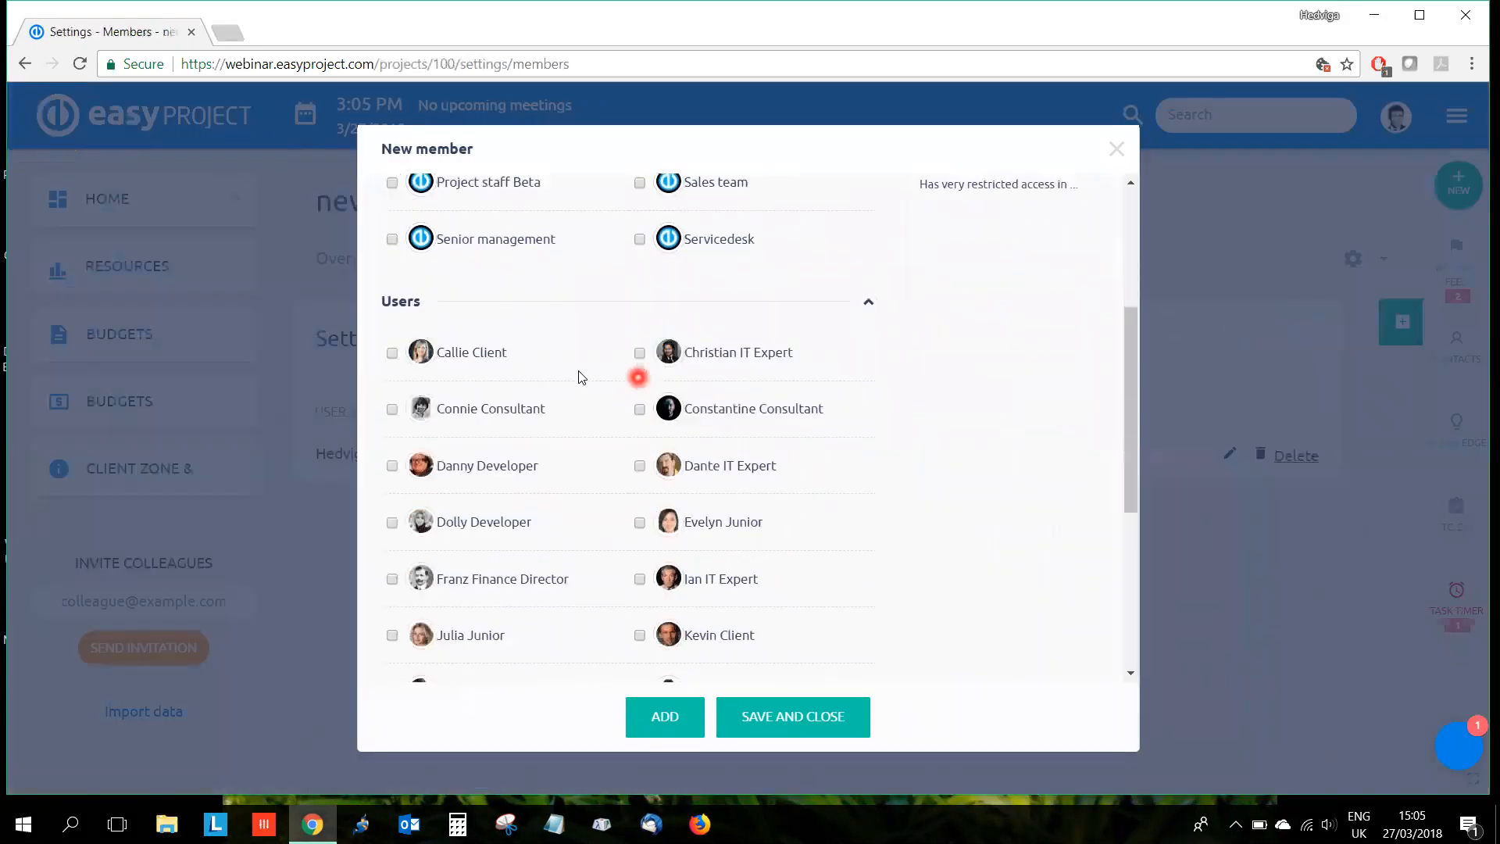
pyautogui.scroll(3, 672, 432)
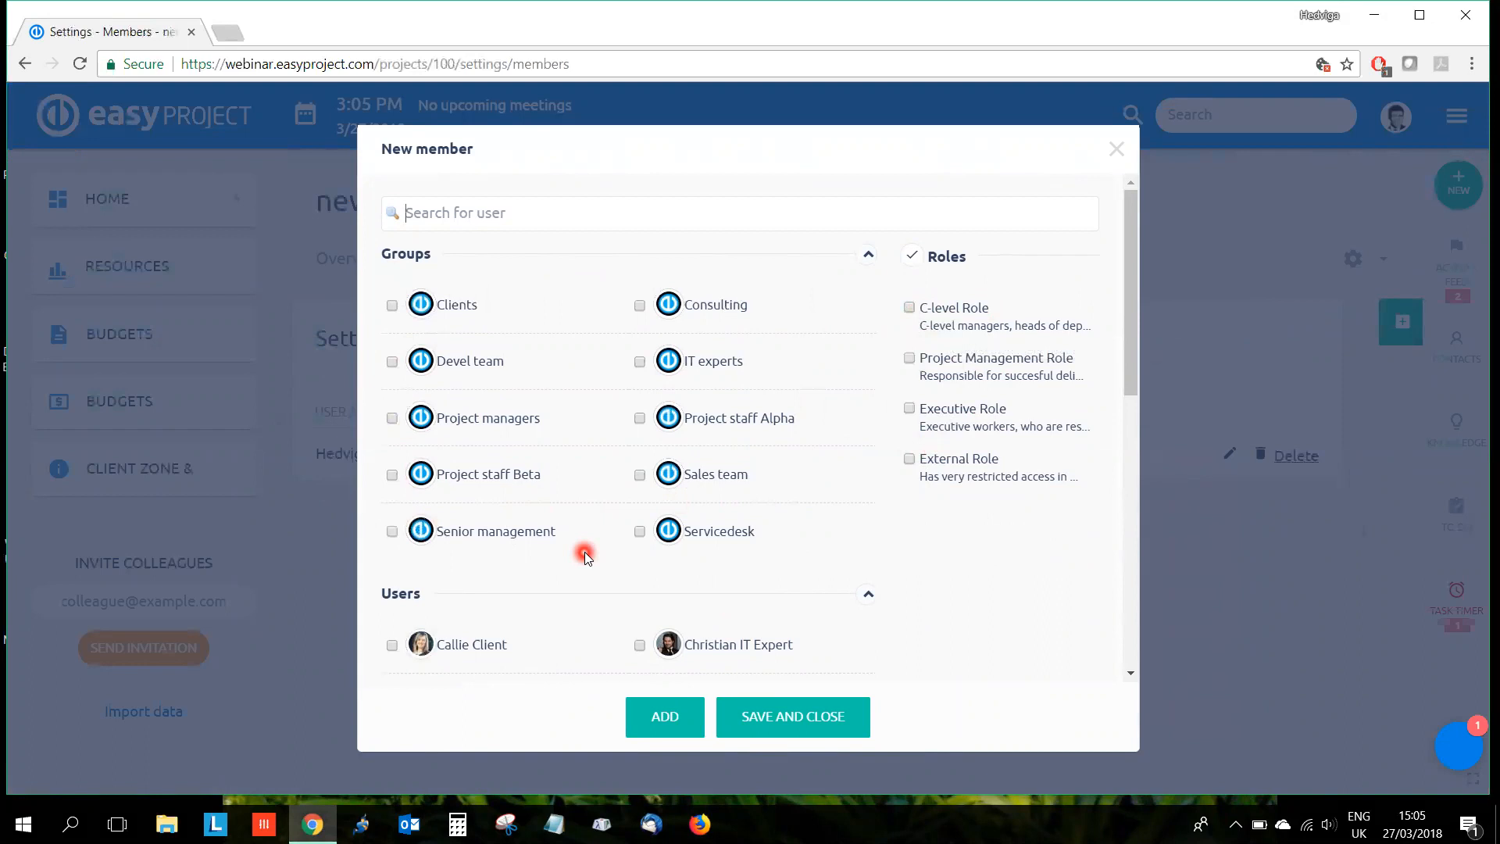
pyautogui.click(392, 475)
pyautogui.click(909, 307)
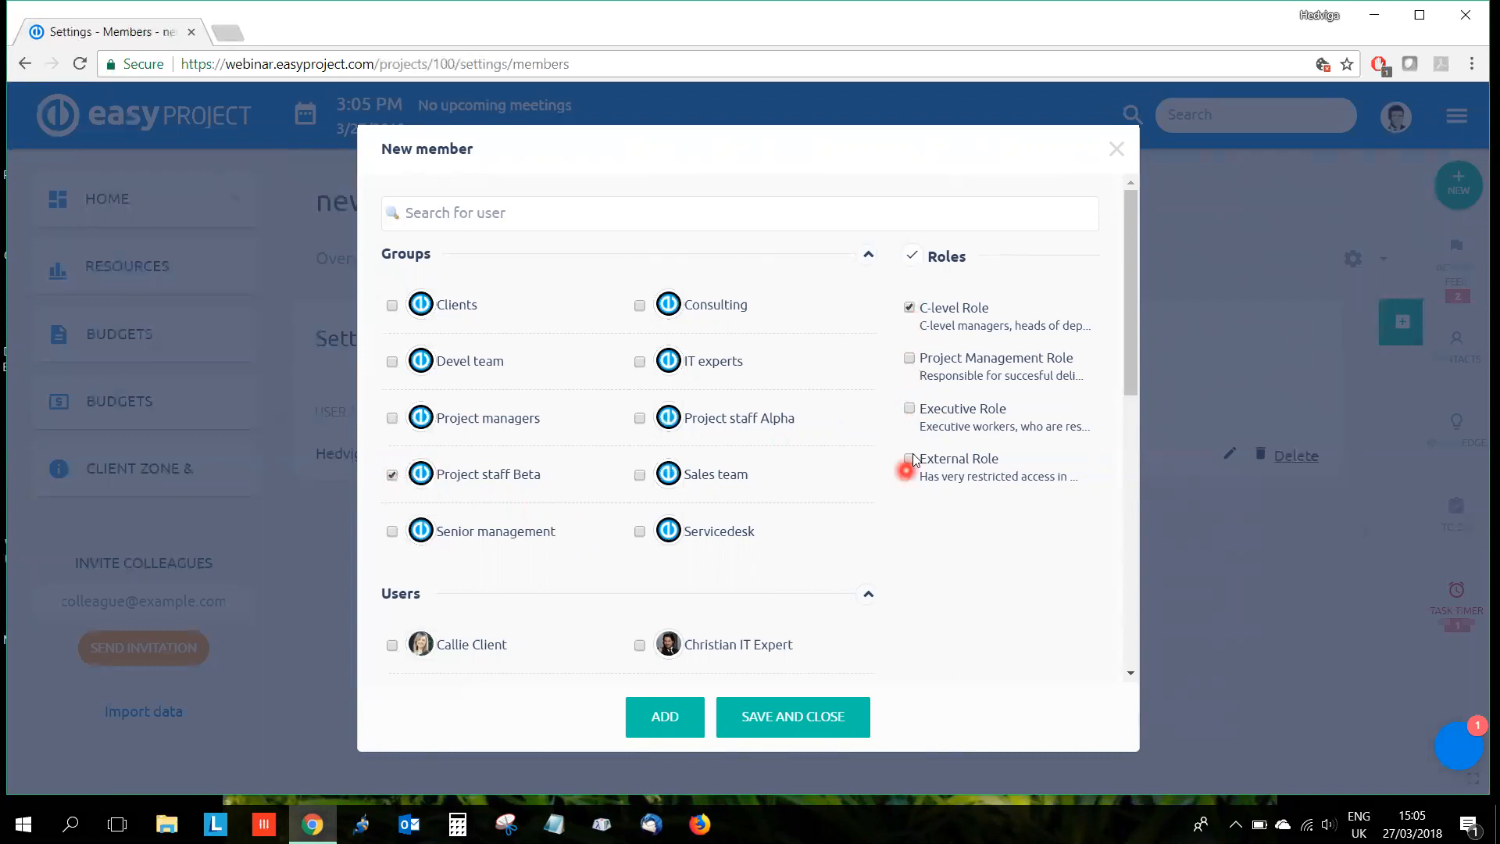
pyautogui.click(680, 719)
# Step: Add the first-listed consultant and both developers as members with the Project Management Role, and close the member dialog
pyautogui.scroll(-3, 395, 536)
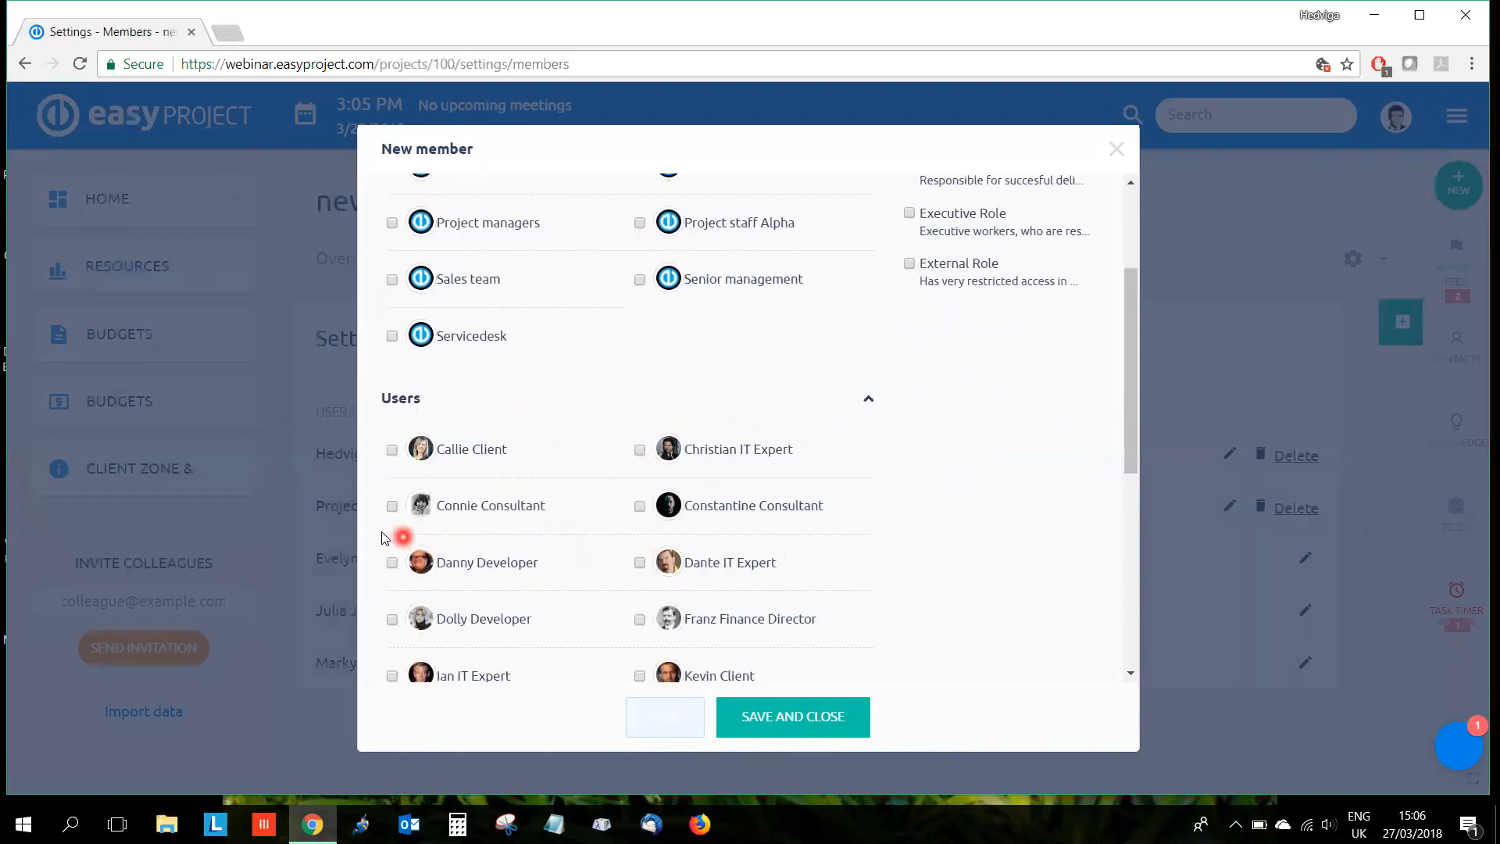
pyautogui.click(391, 507)
pyautogui.click(391, 562)
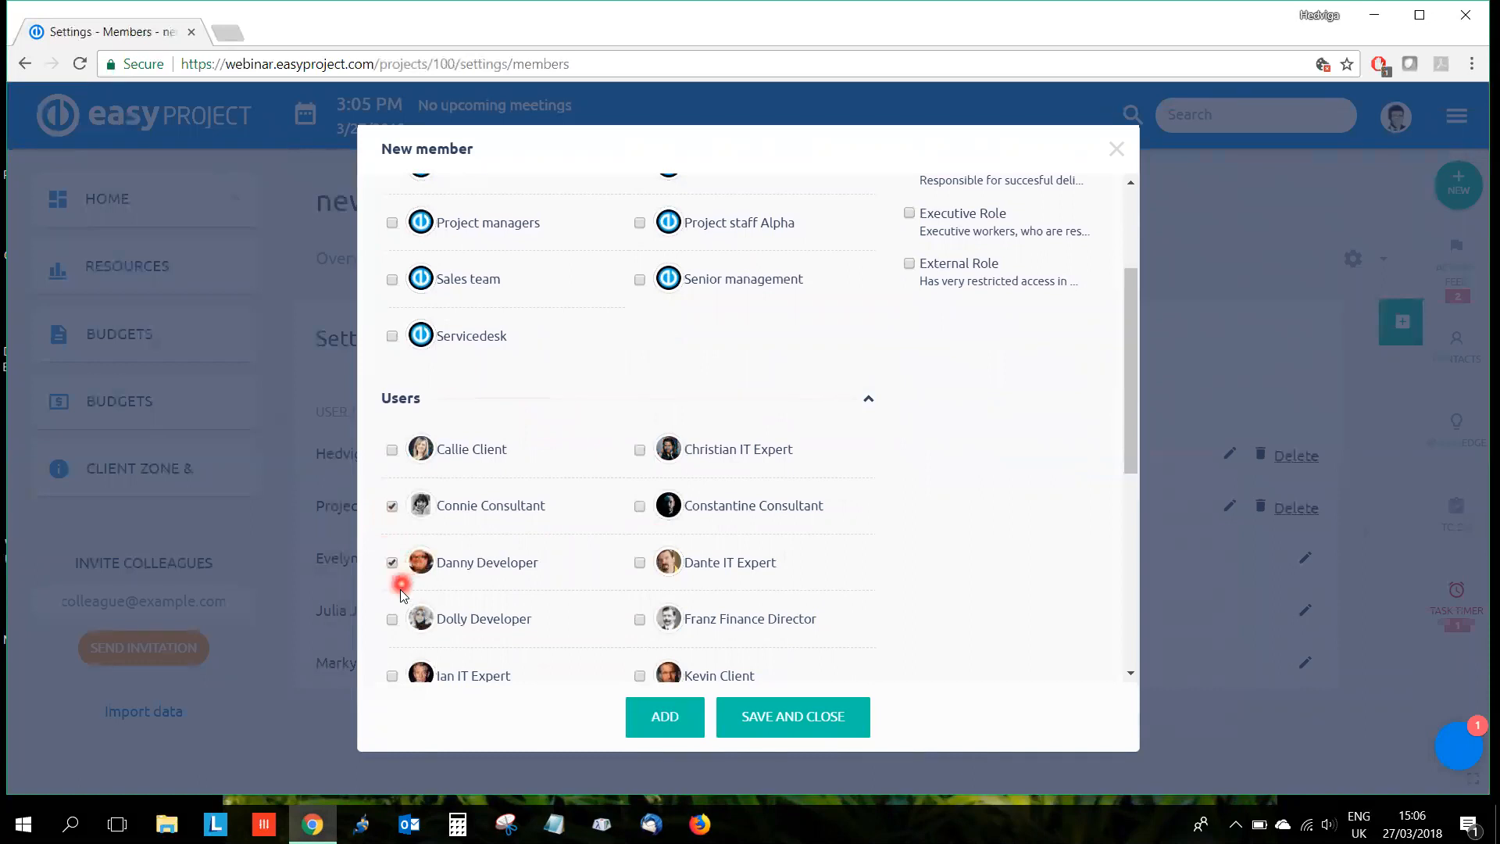
pyautogui.click(392, 619)
pyautogui.scroll(3, 955, 592)
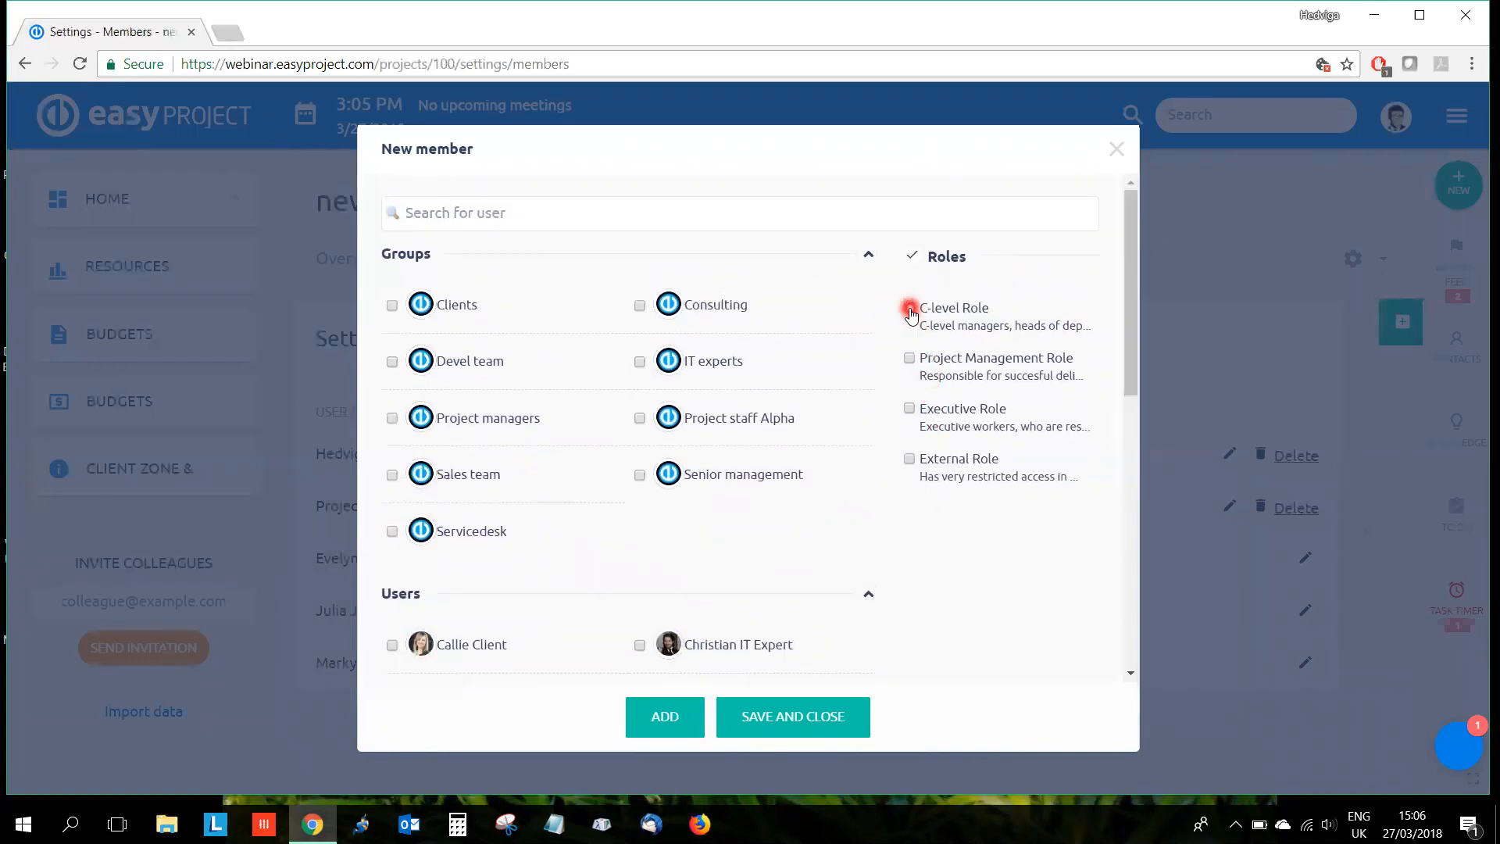
pyautogui.click(908, 358)
pyautogui.click(828, 715)
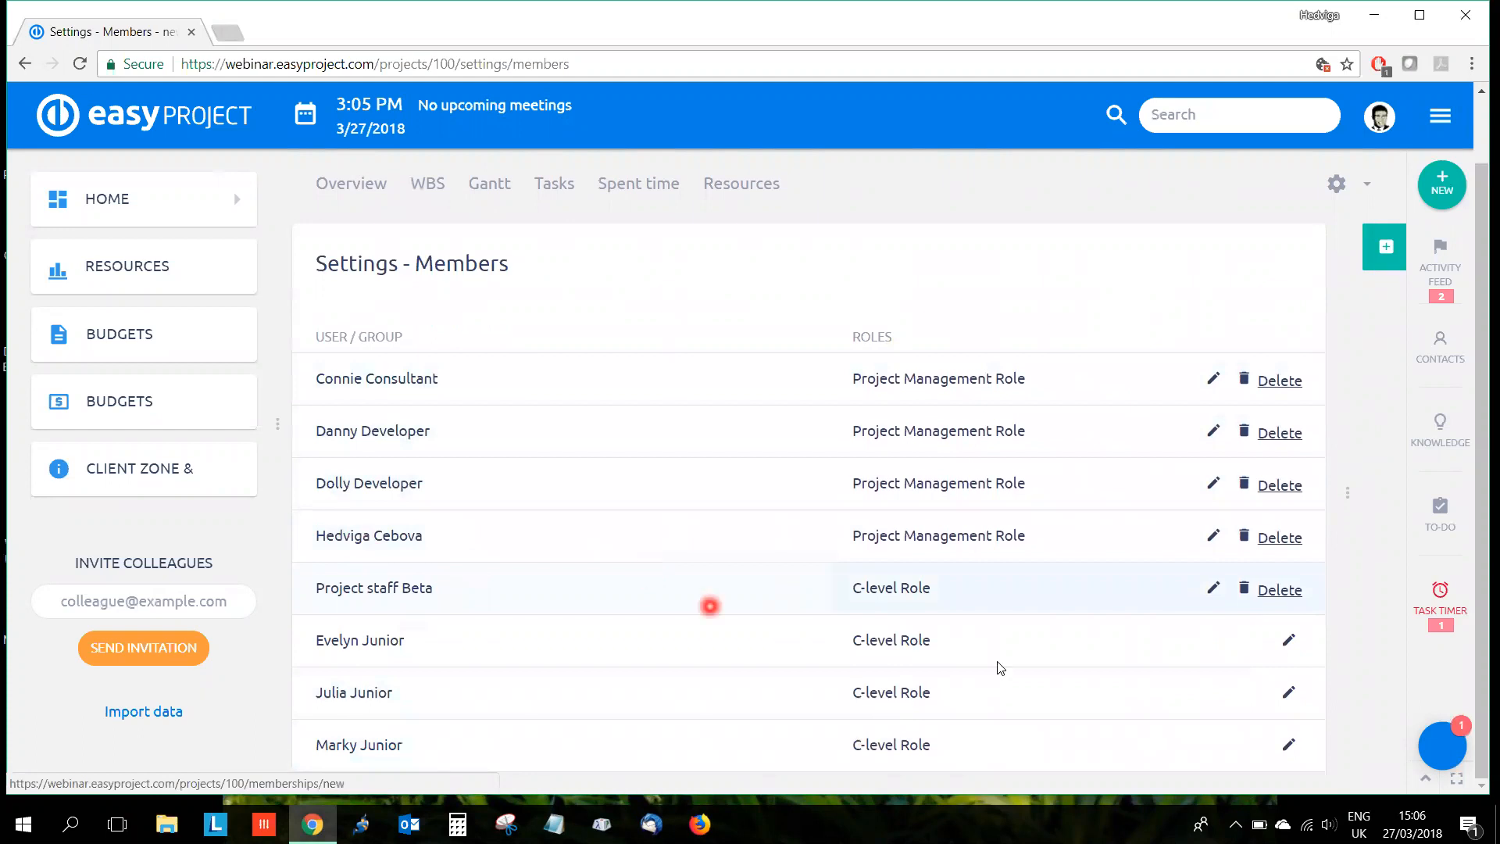
# Step: Assign the Executive Role to the Project staff Beta group in addition to its C-level Role
pyautogui.click(1213, 588)
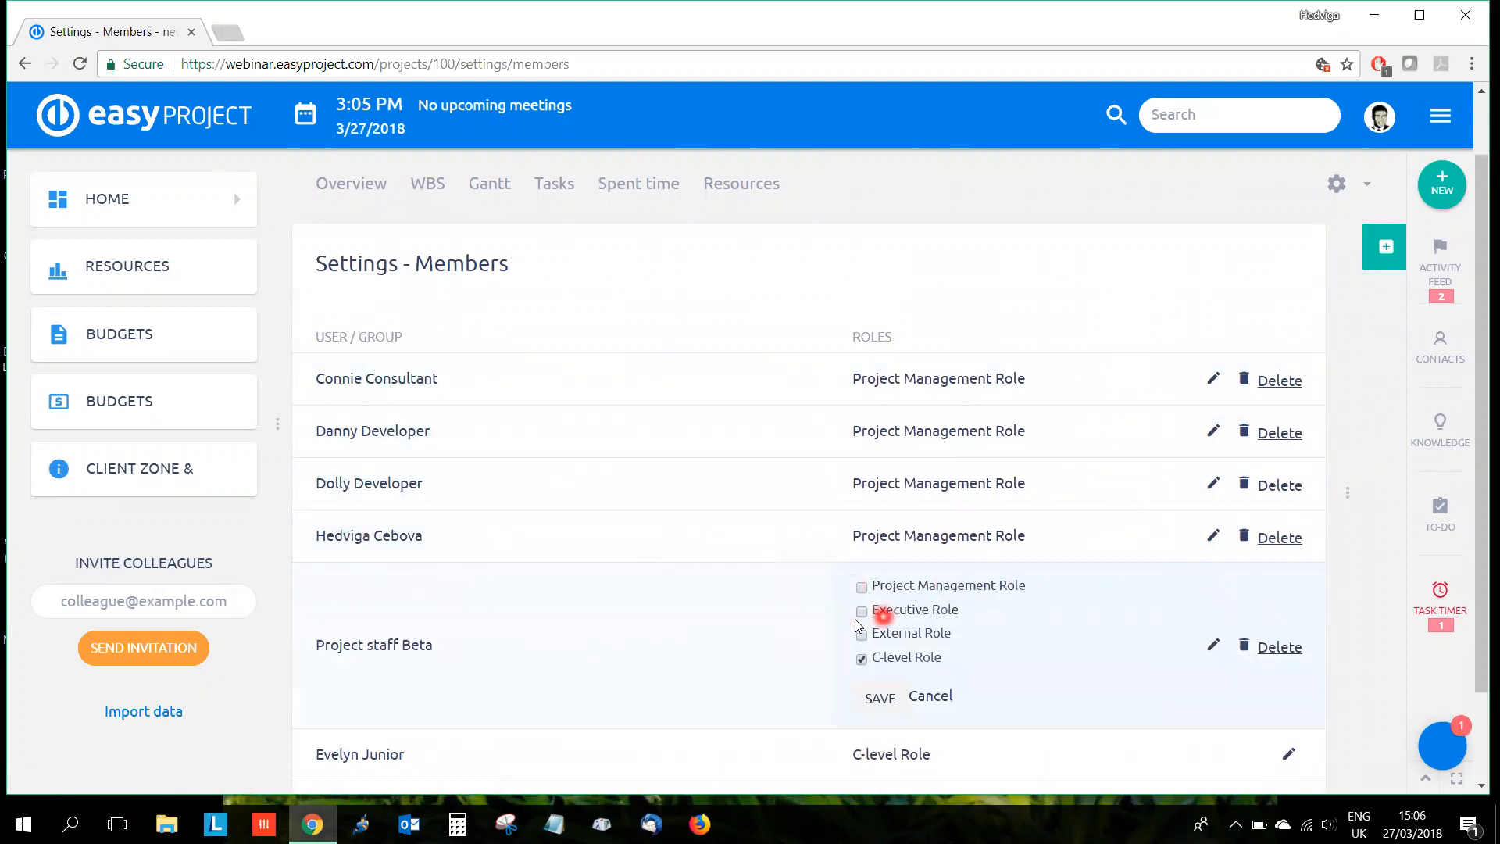
pyautogui.click(881, 698)
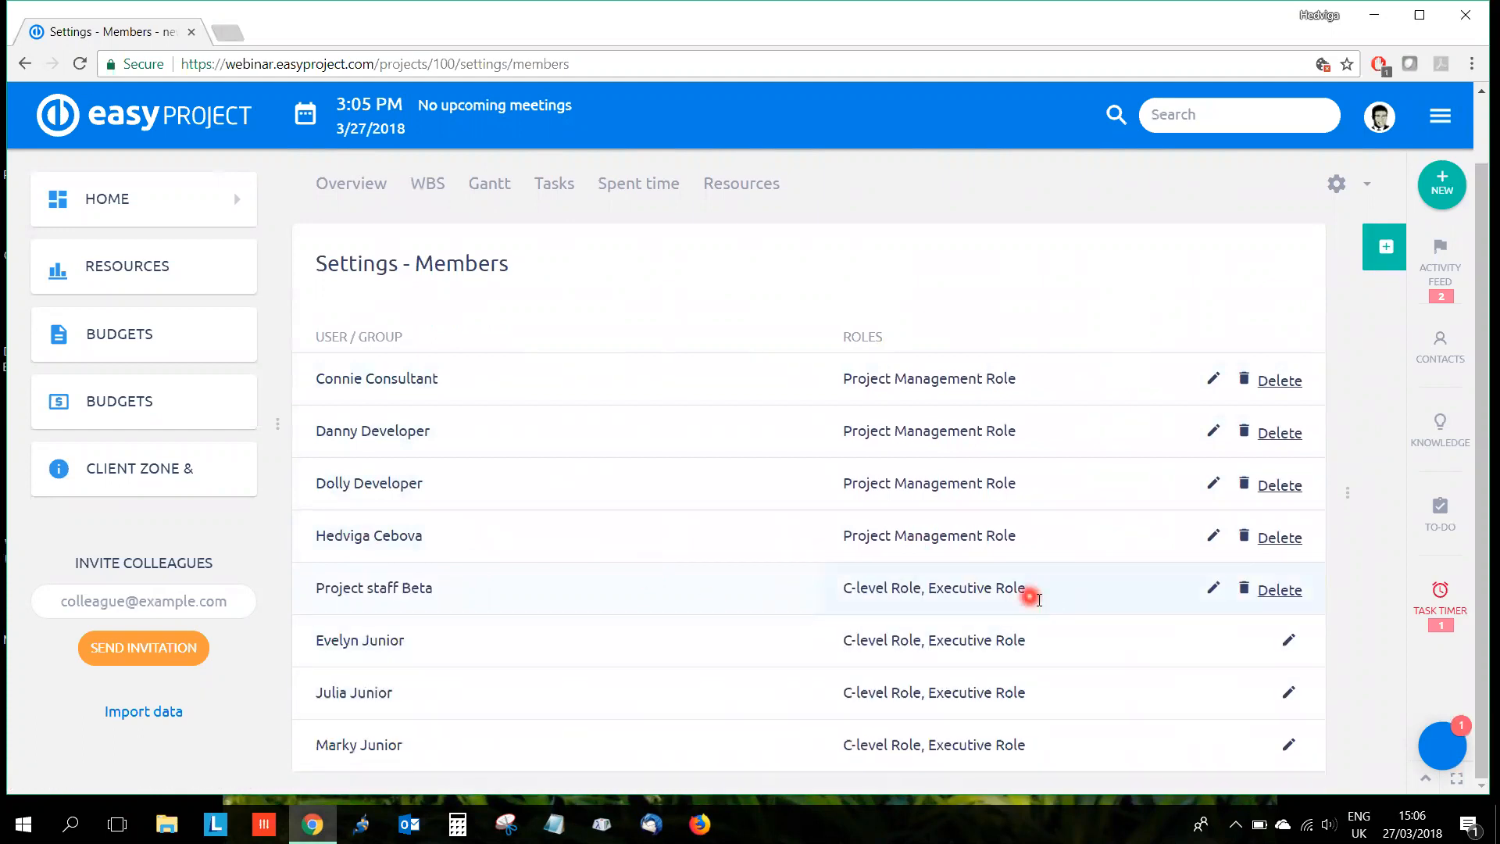
# Step: Open the project's WBS and hide the attributes sidebar to widen the canvas
pyautogui.scroll(1, 707, 673)
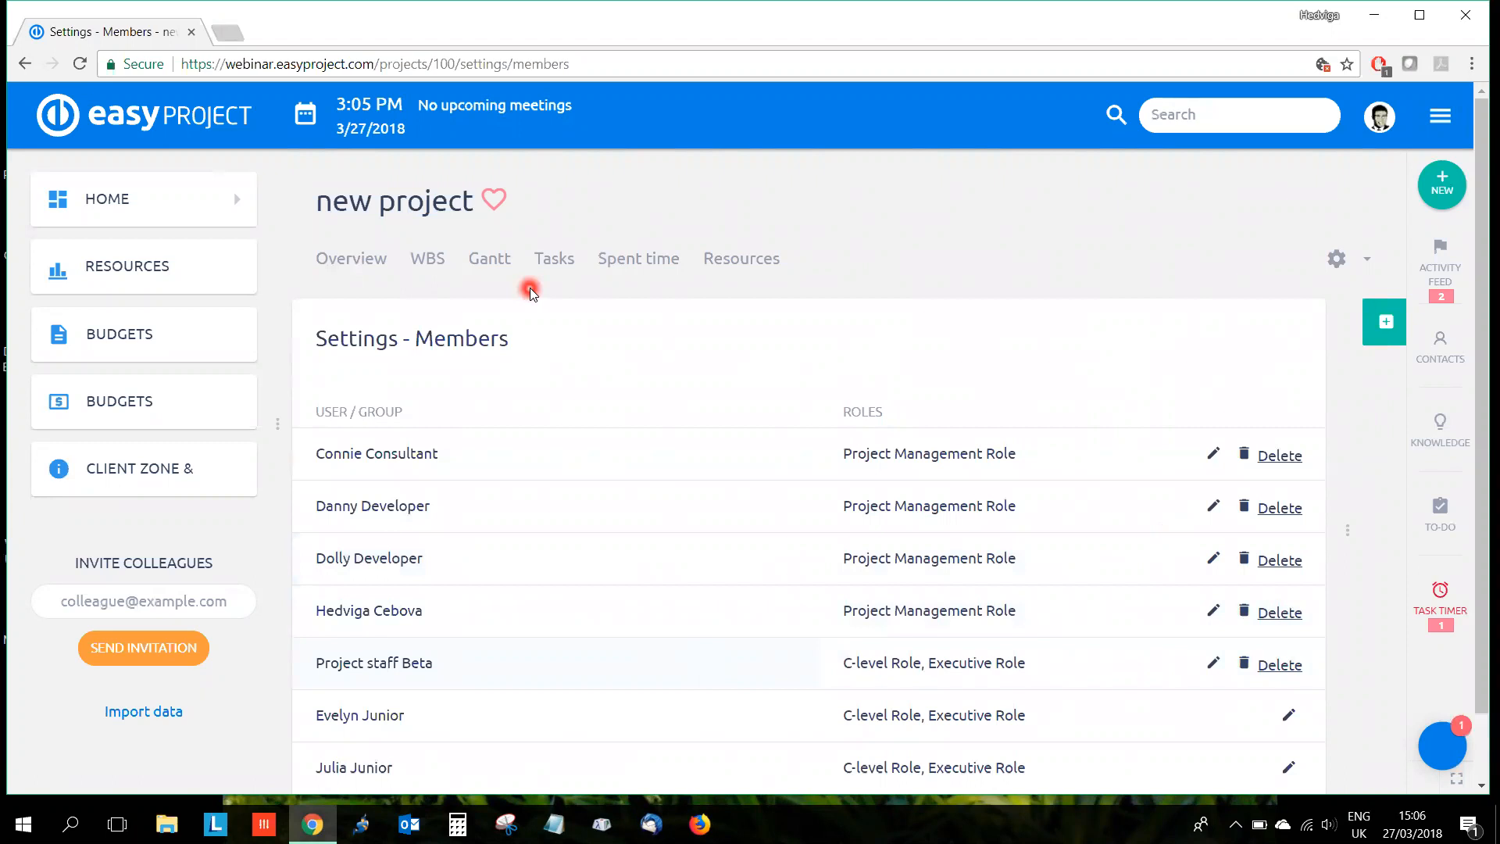
pyautogui.click(430, 265)
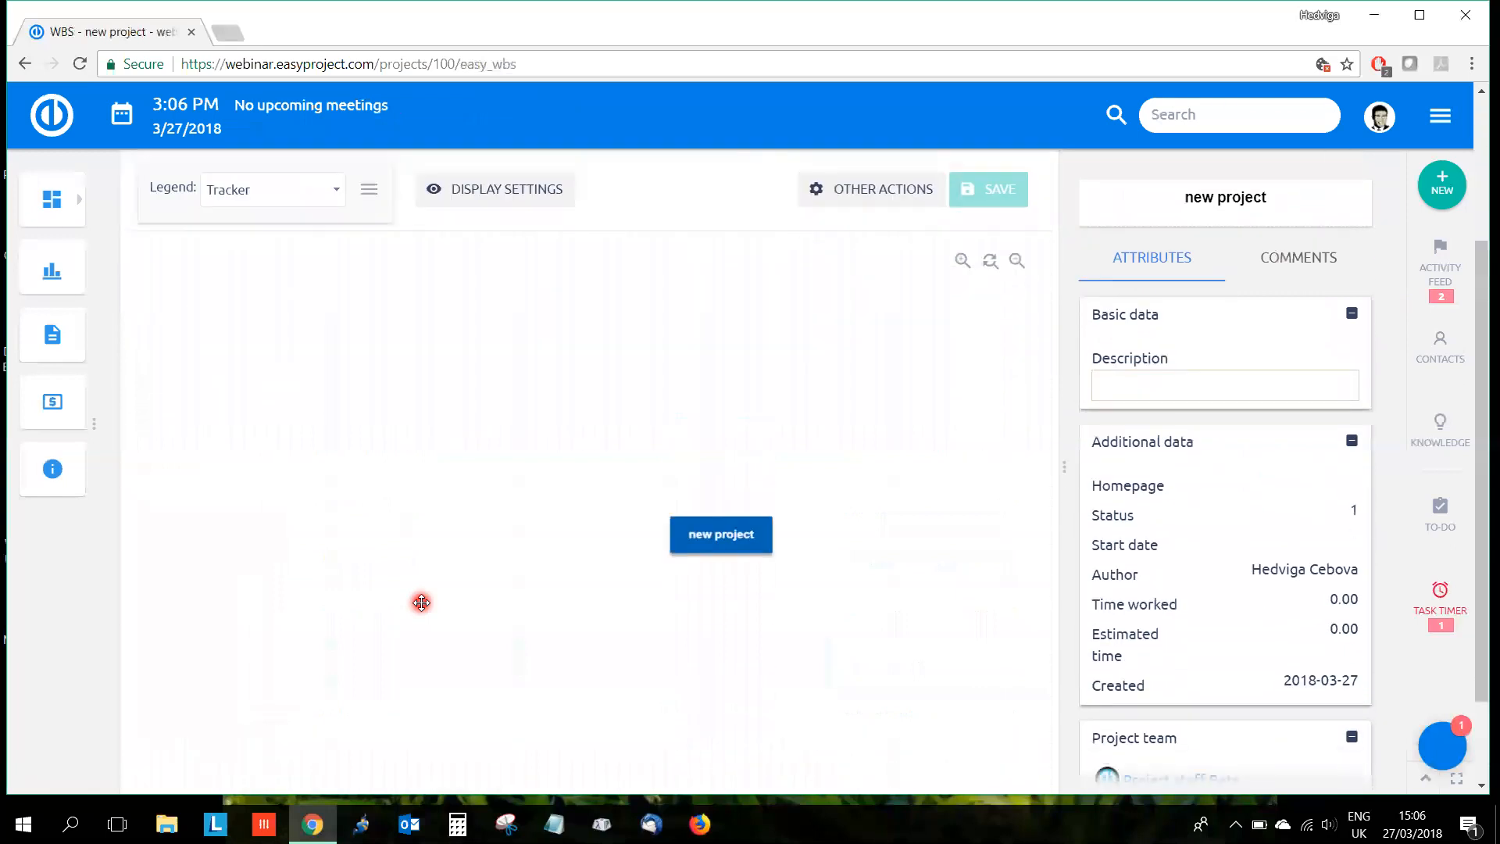
pyautogui.scroll(-1, 435, 580)
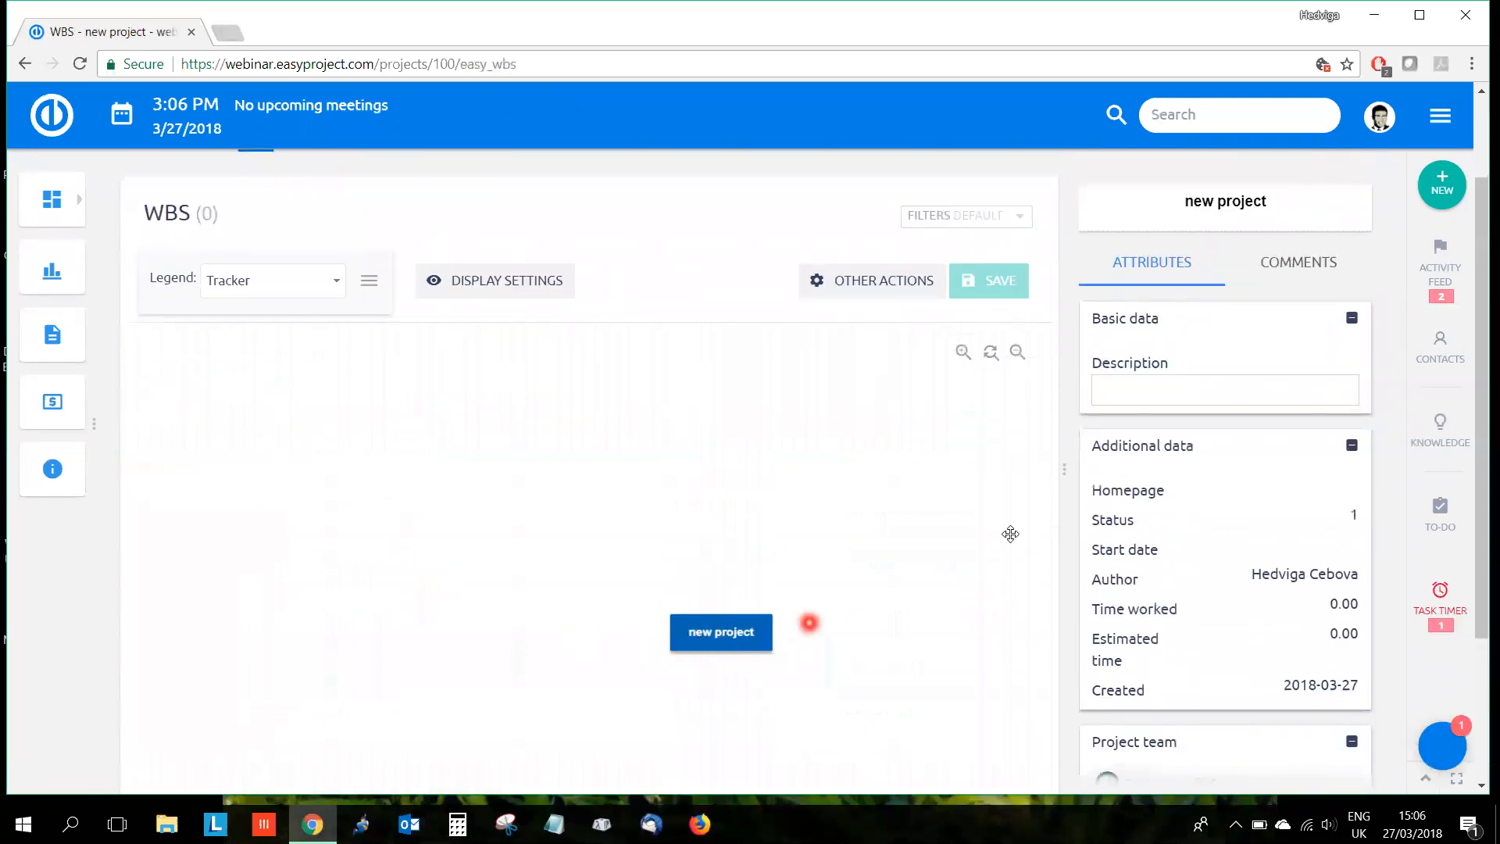
pyautogui.click(1072, 470)
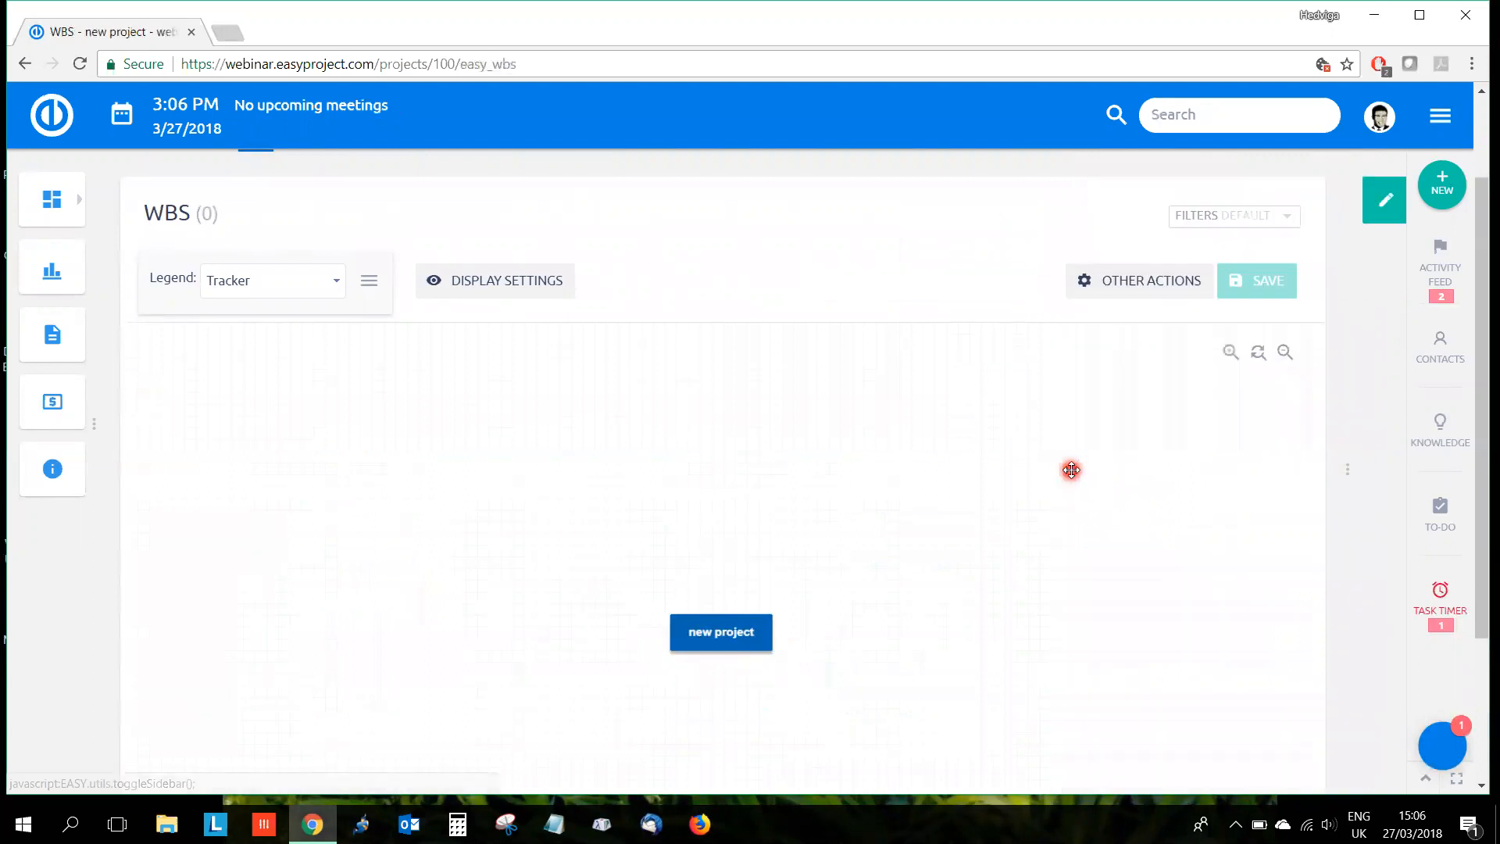
# Step: Expand the WBS legend to show the tracker colours
pyautogui.scroll(-1, 772, 684)
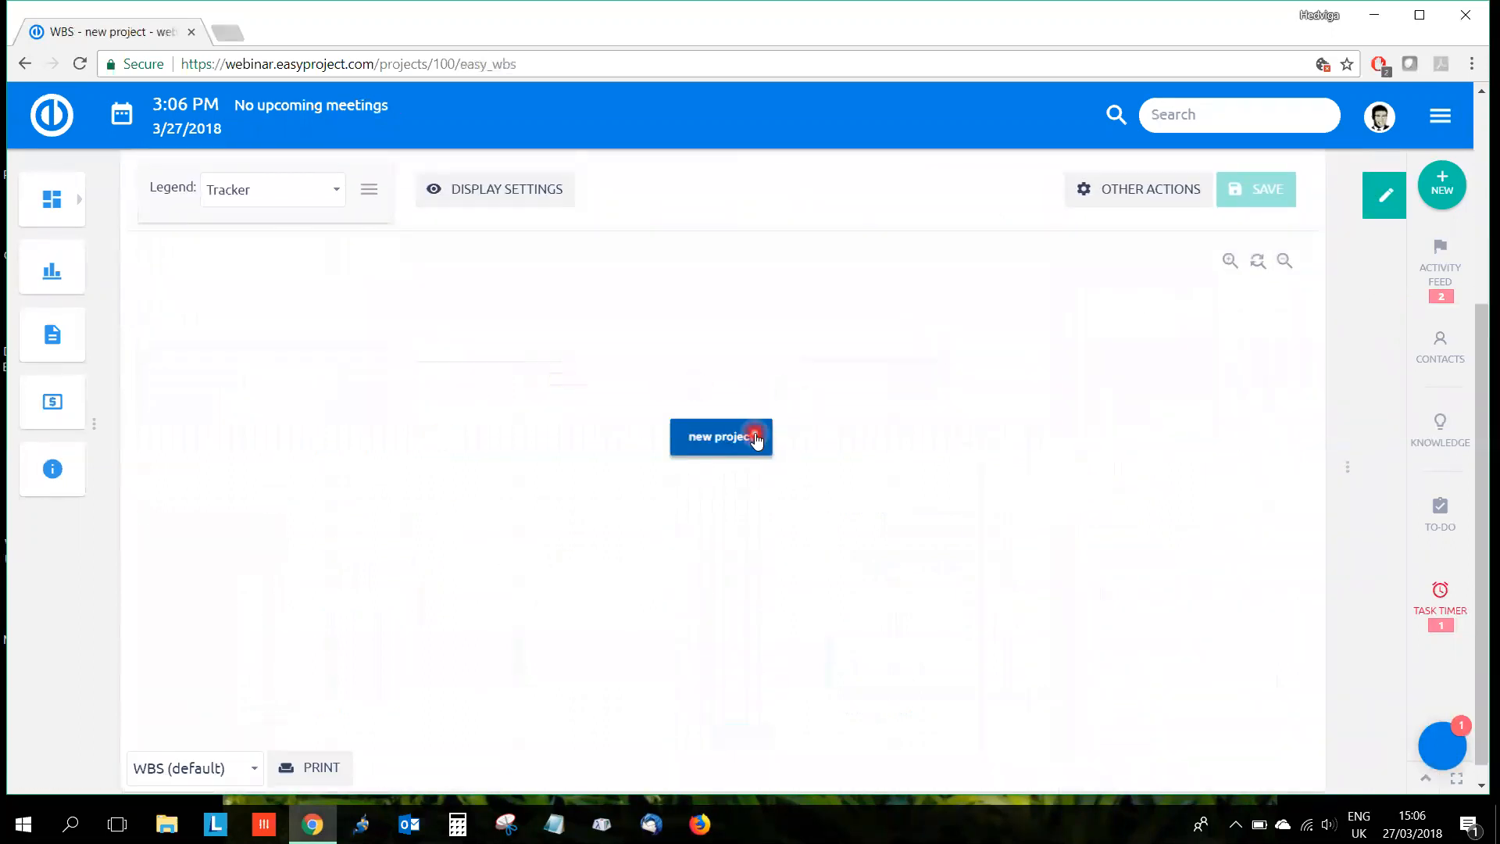
pyautogui.scroll(1, 727, 480)
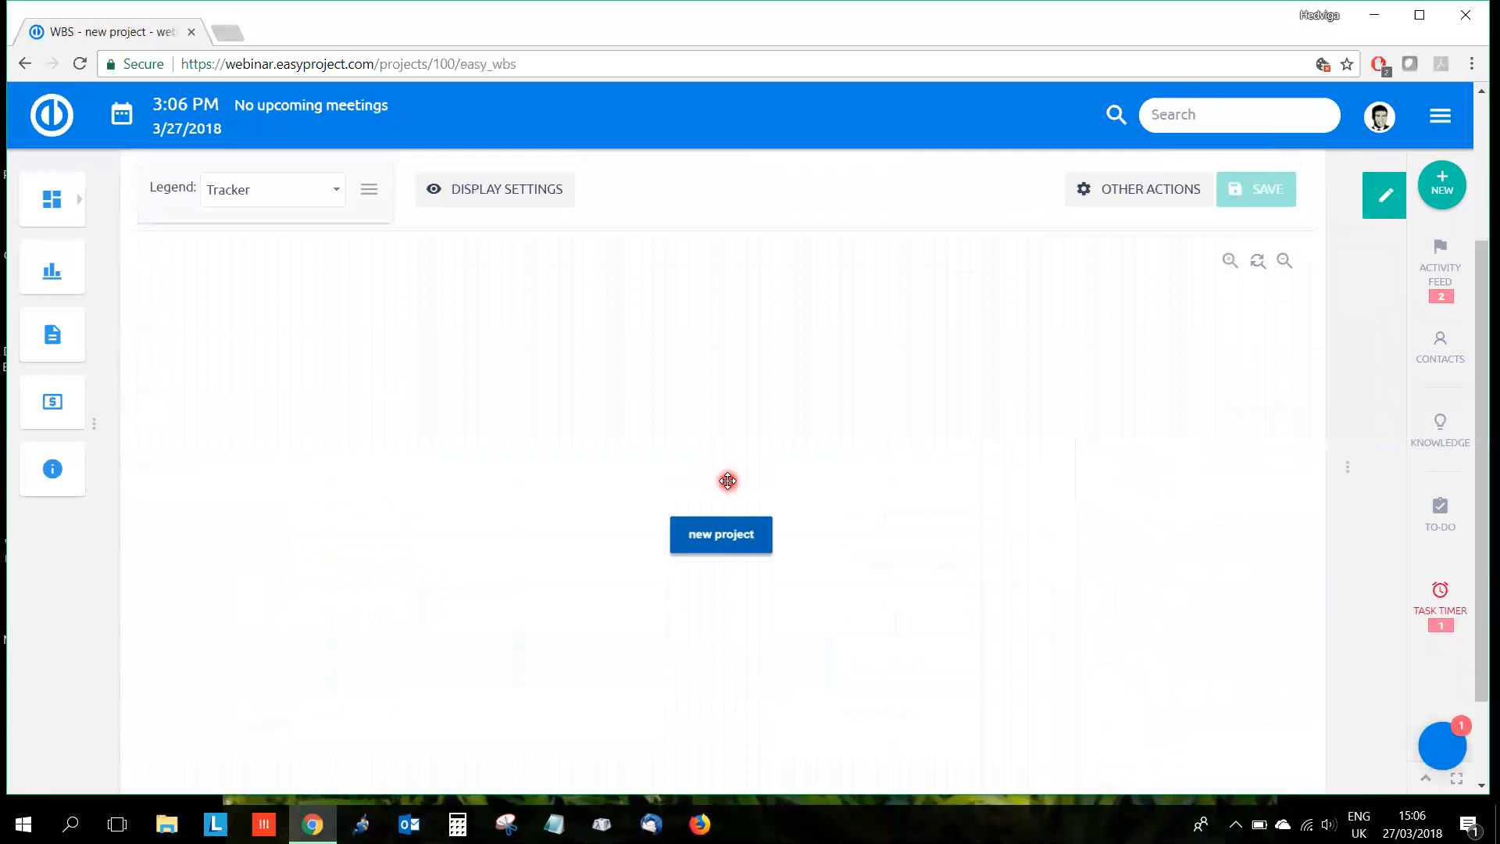
pyautogui.scroll(-2, 728, 481)
pyautogui.scroll(1, 661, 481)
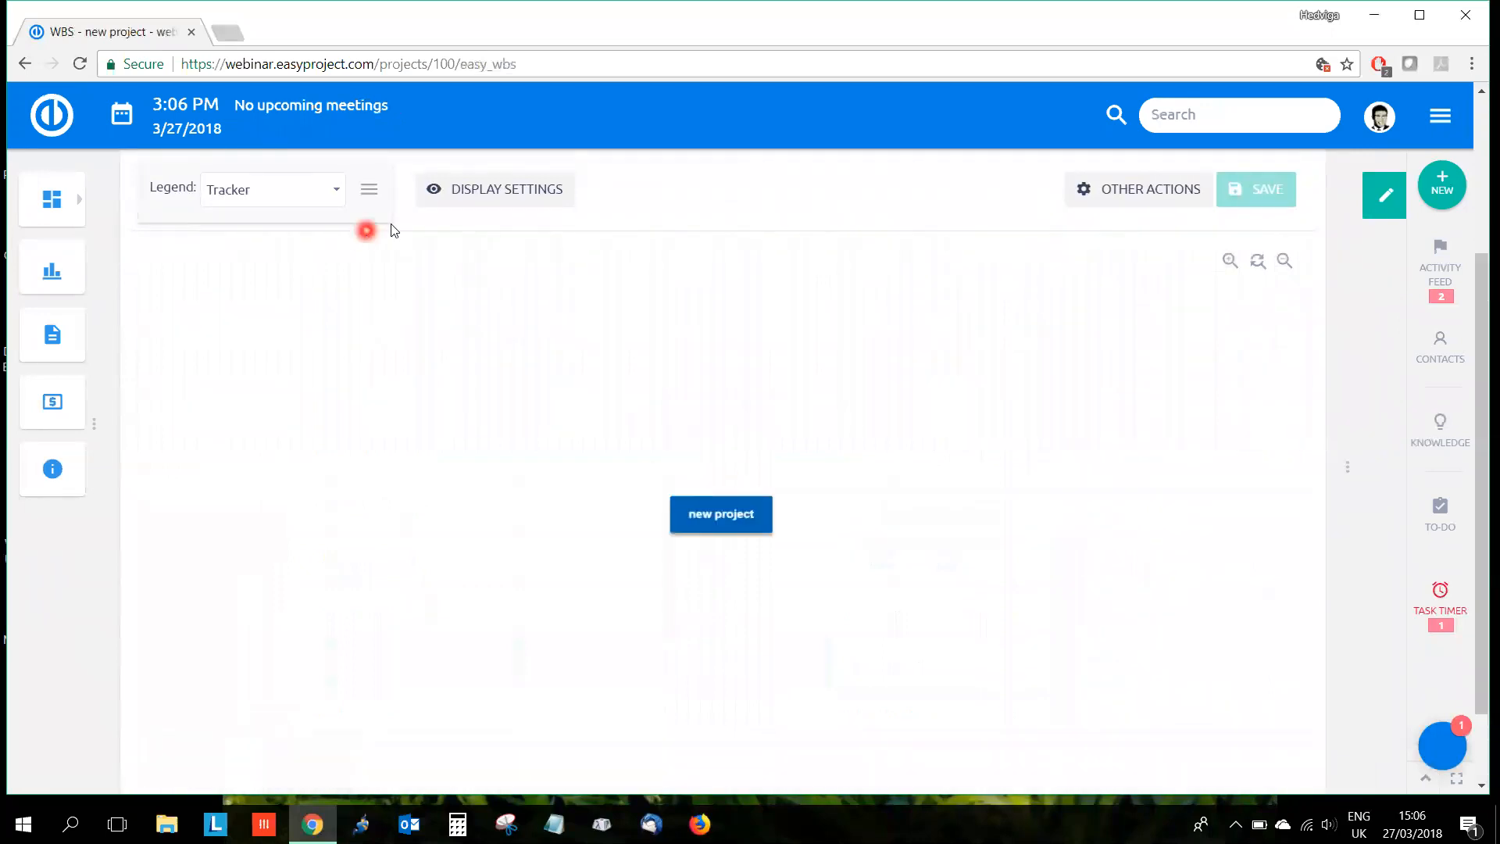
pyautogui.click(364, 188)
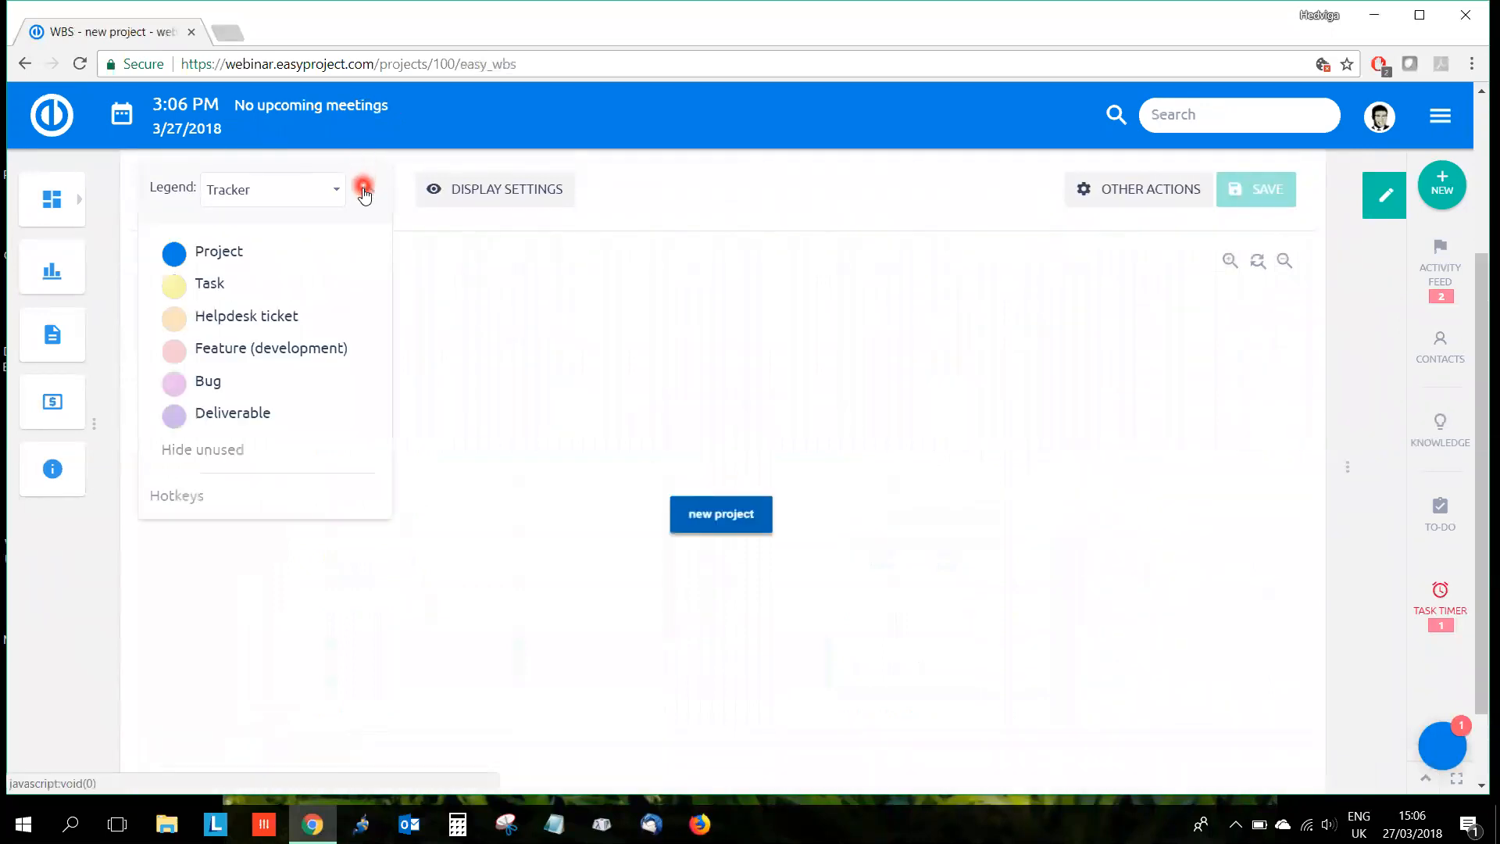
# Step: View the WBS hotkeys, close them, and add the nodes echruew and iegywef under the new project root
pyautogui.click(186, 495)
pyautogui.click(1320, 148)
pyautogui.click(690, 514)
pyautogui.press('Tab')
pyautogui.write('echruew')
pyautogui.click(705, 518)
pyautogui.press('Tab')
pyautogui.write('iegywef')
# Step: Add three child nodes named c fgey, cuey and xyg wey under echruew
pyautogui.click(858, 515)
pyautogui.press('Tab')
pyautogui.write('d fgey')
pyautogui.press('Return')
pyautogui.write('cuey')
pyautogui.press('Return')
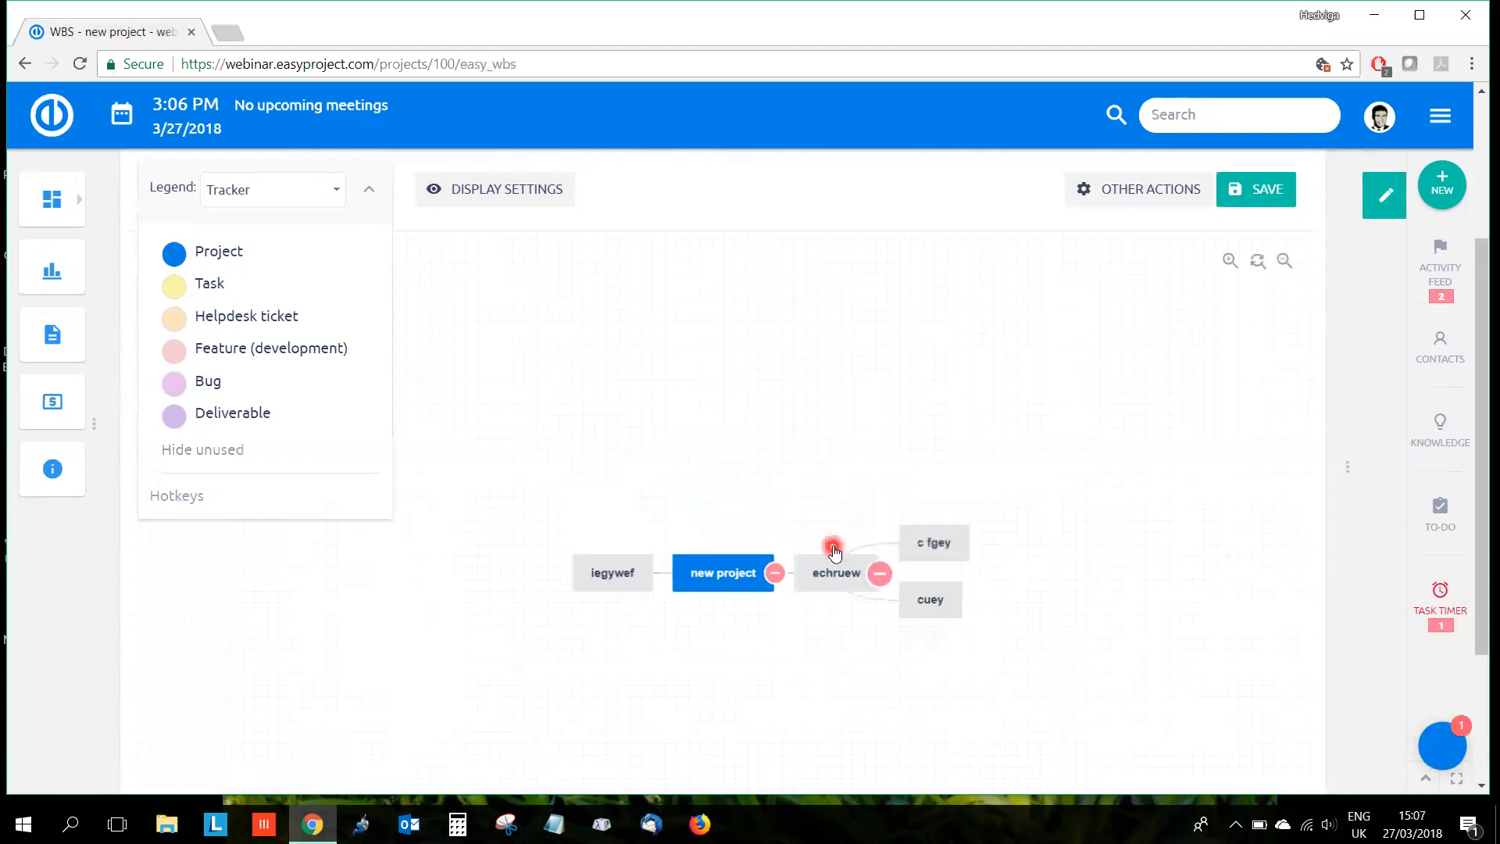
pyautogui.write('xyg wey')
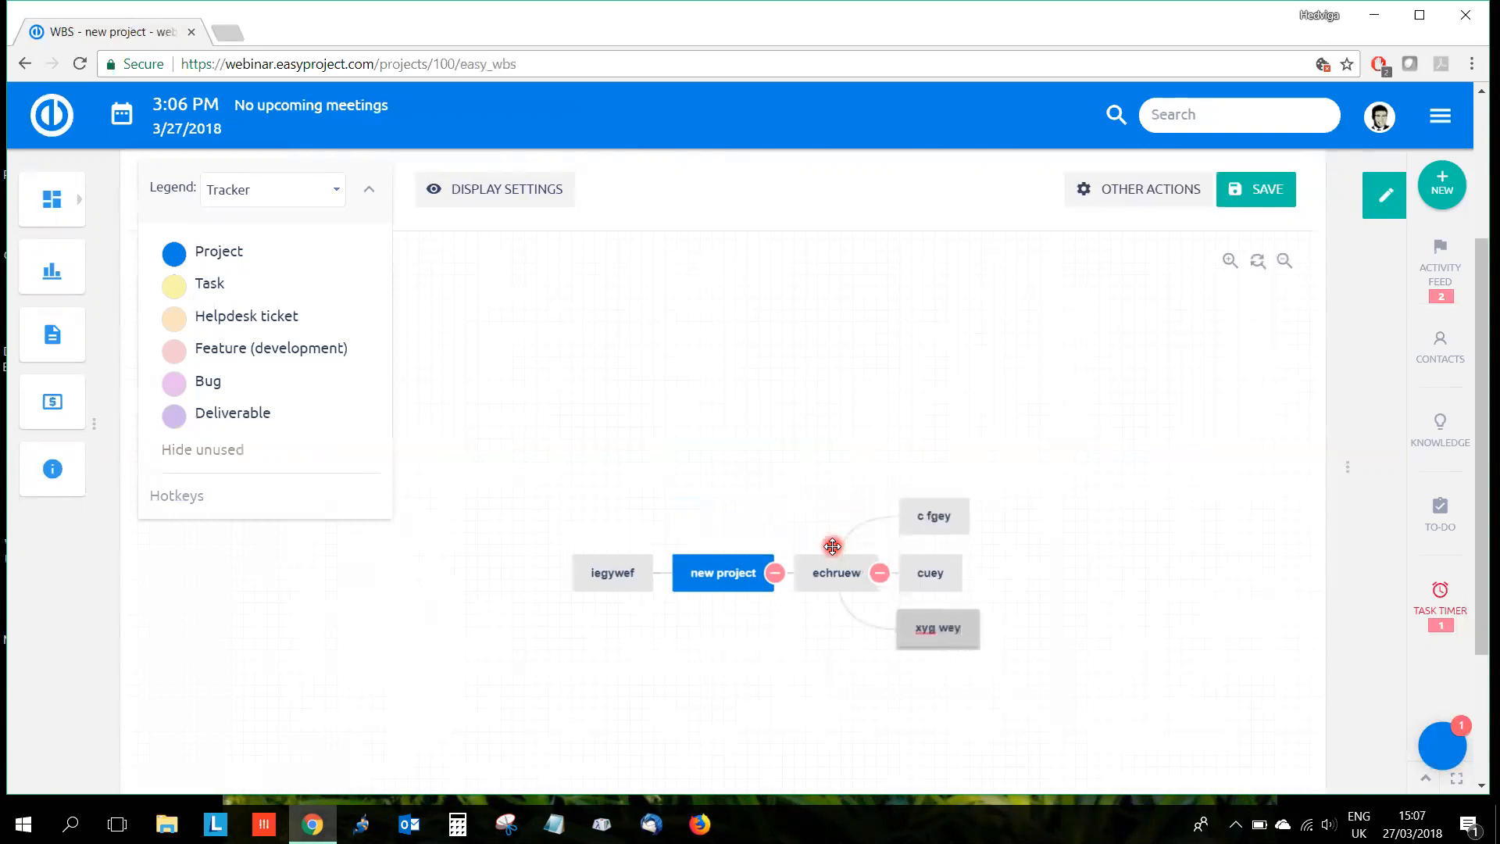
# Step: Add three child nodes named xgewy, fh ue and eygey under c fgey
pyautogui.click(935, 521)
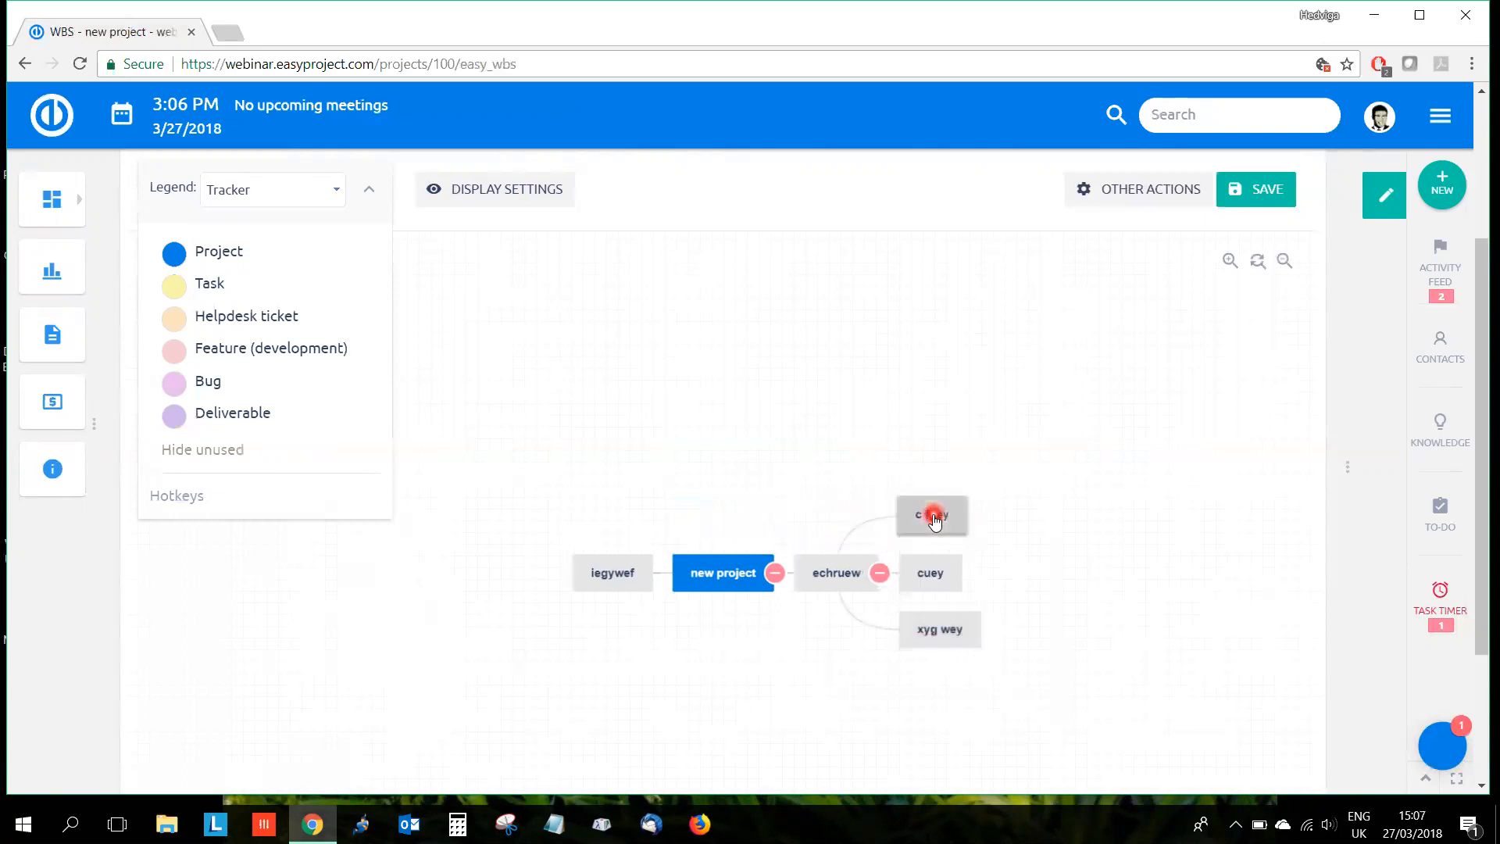
pyautogui.press('Tab')
pyautogui.write('xgewy')
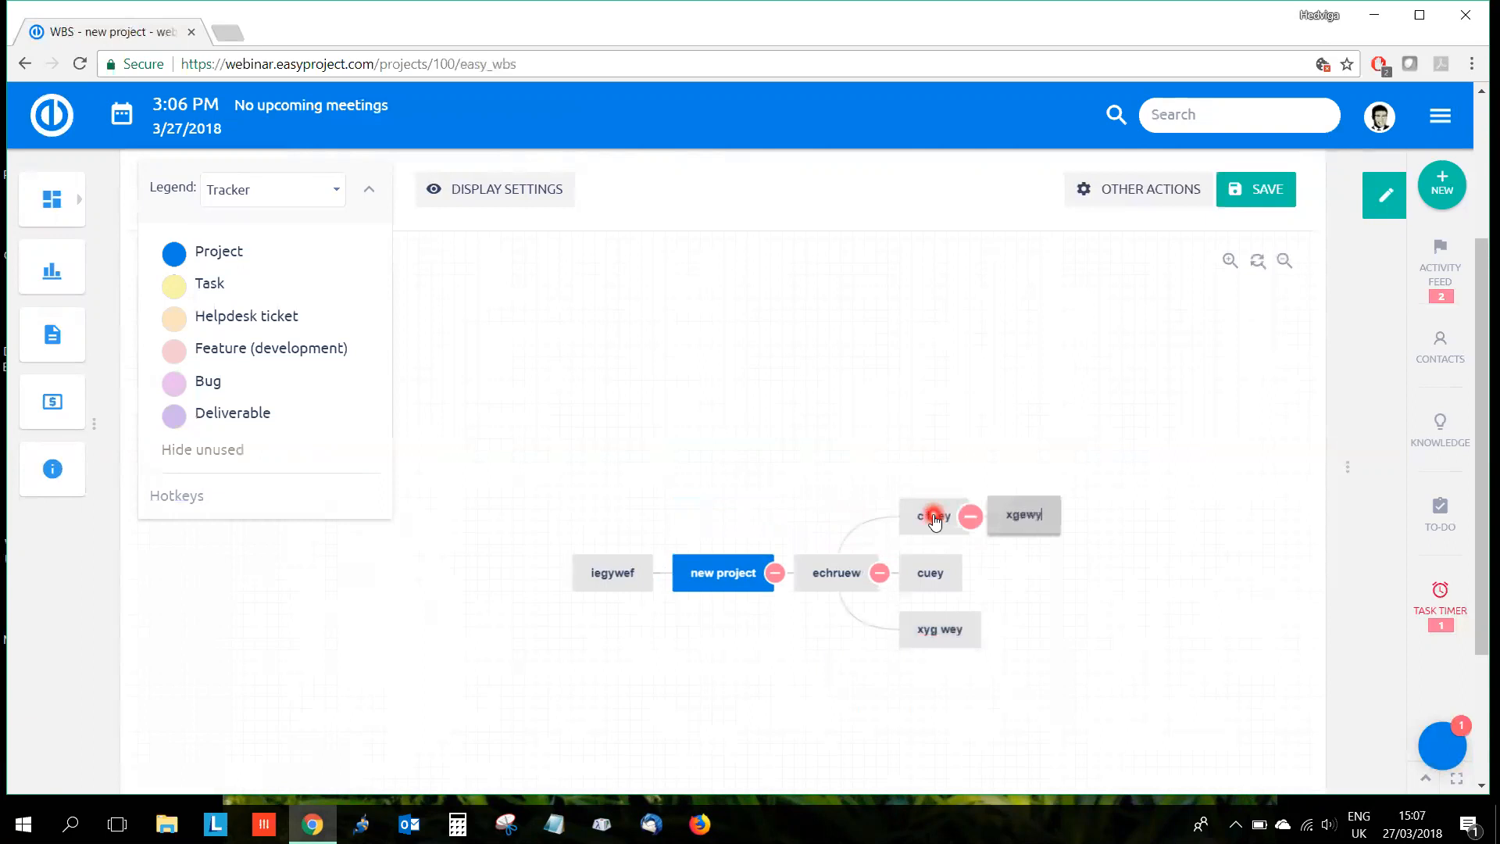
pyautogui.click(936, 520)
pyautogui.press('Tab')
pyautogui.write('fh ue')
pyautogui.click(925, 538)
pyautogui.press('Tab')
pyautogui.write('eygey')
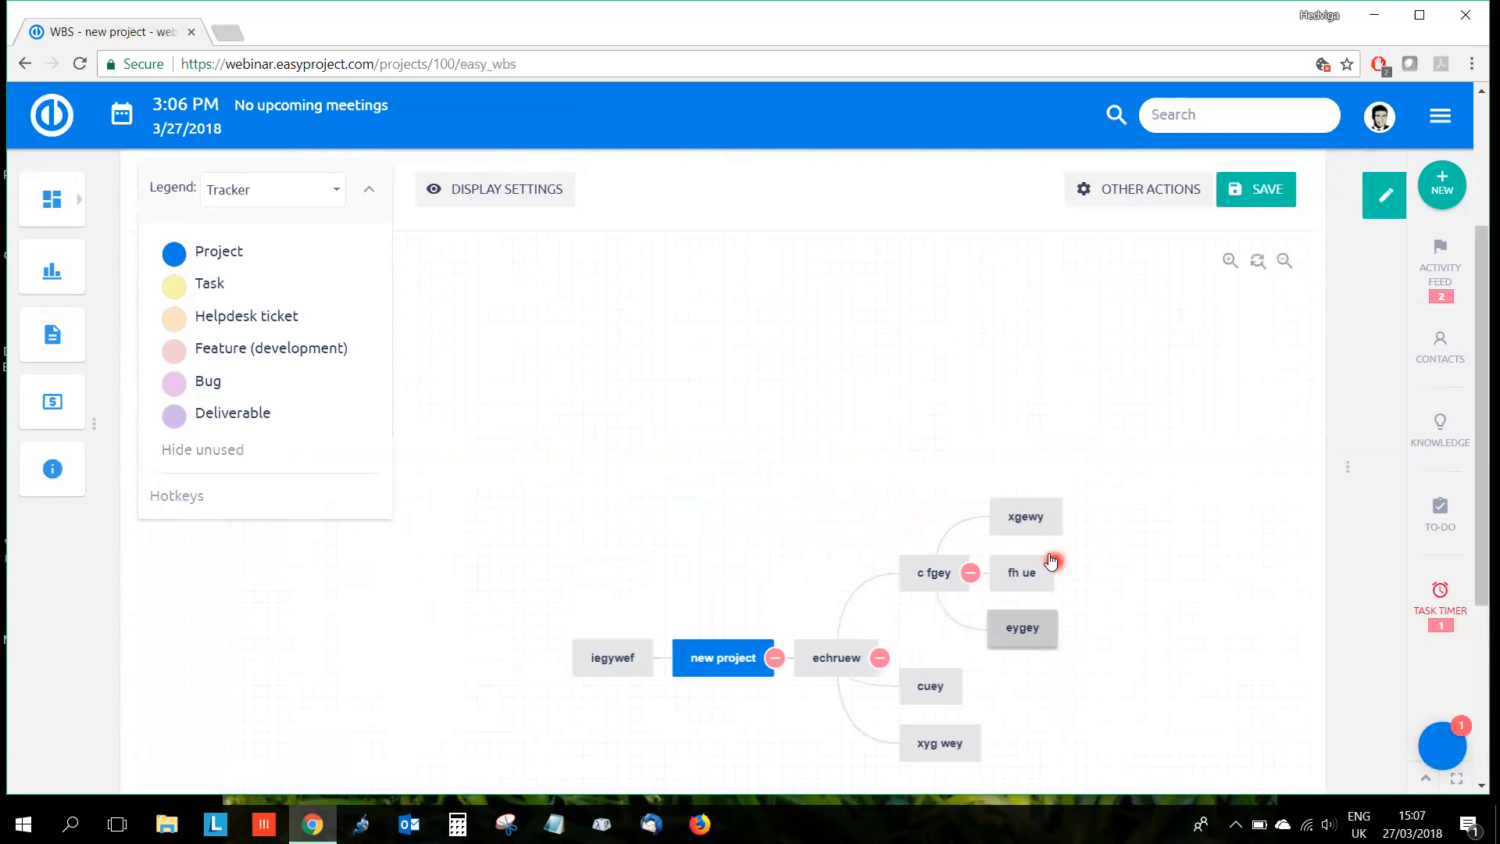
# Step: Add two child nodes named x grywe and ue fhe under fh ue
pyautogui.click(1034, 577)
pyautogui.press('Tab')
pyautogui.write('x grywe')
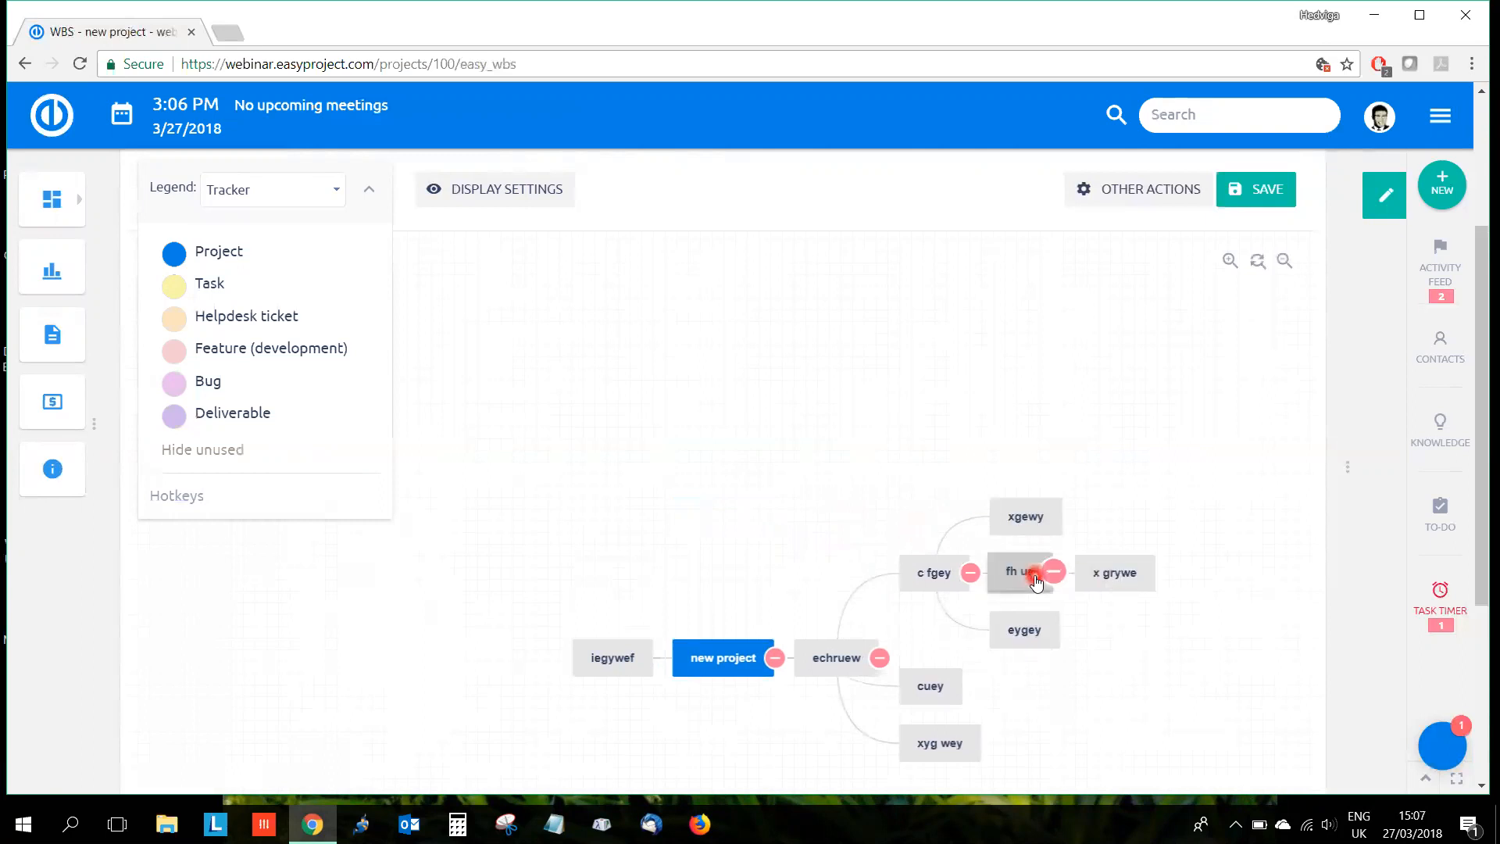
pyautogui.press('Return')
pyautogui.write('ue fhe')
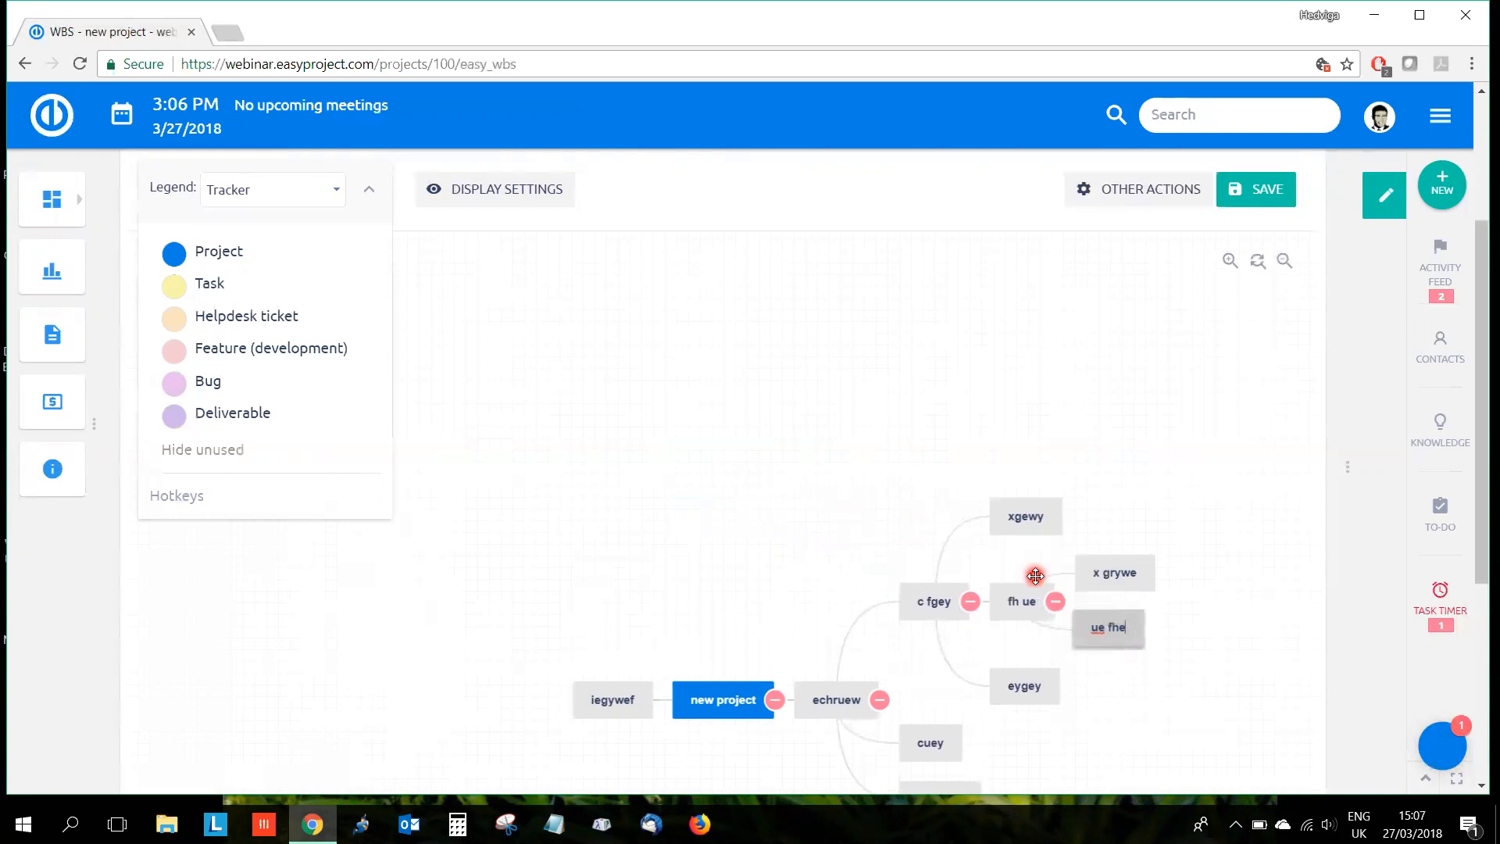
# Step: Add another node named ocrhe directly under the new project root
pyautogui.scroll(-3, 852, 615)
pyautogui.click(716, 504)
pyautogui.press('Tab')
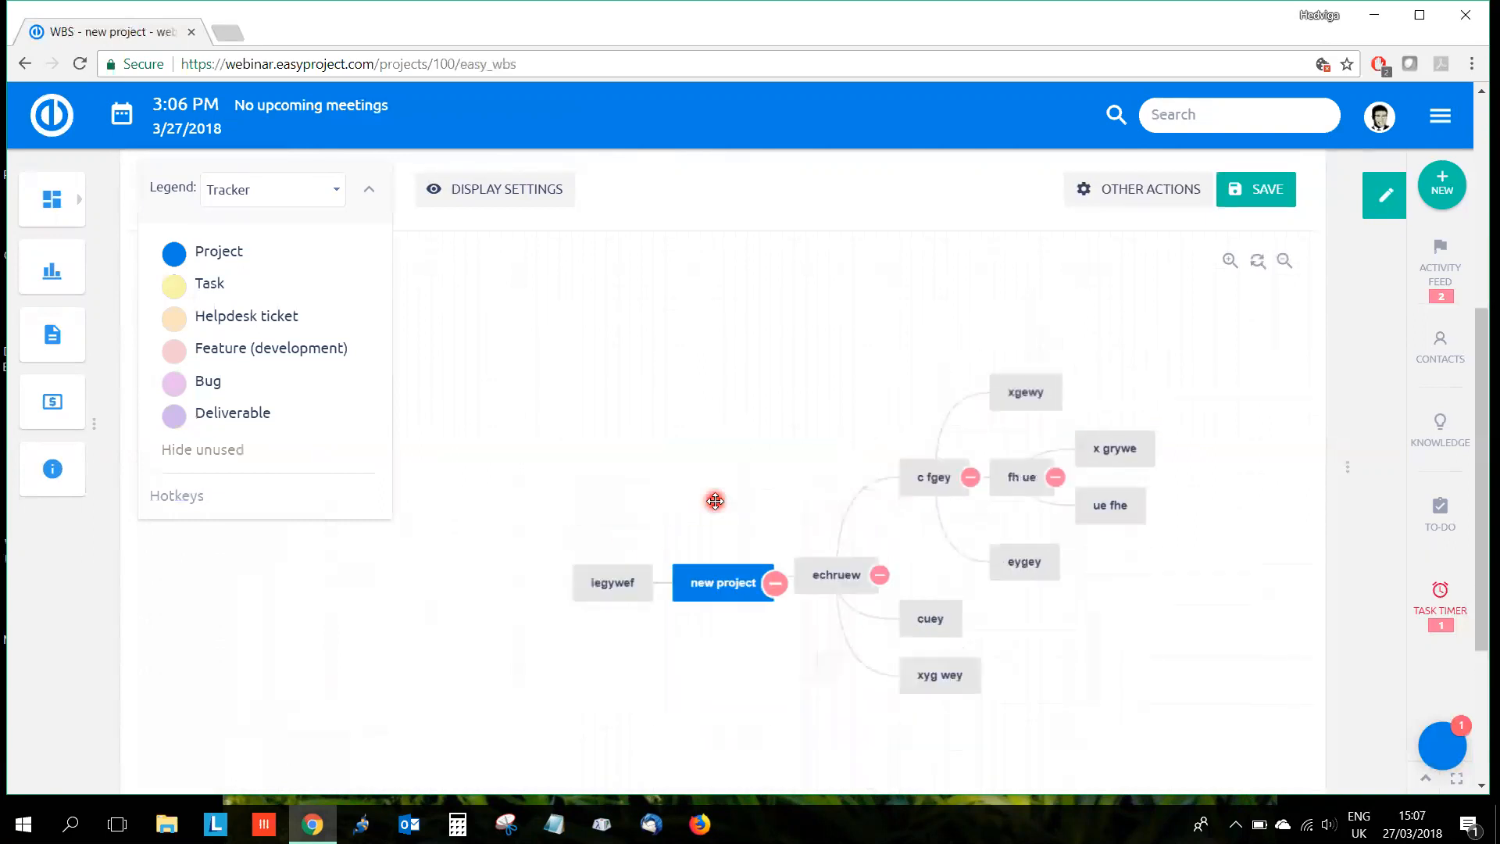
pyautogui.write('ocrhe')
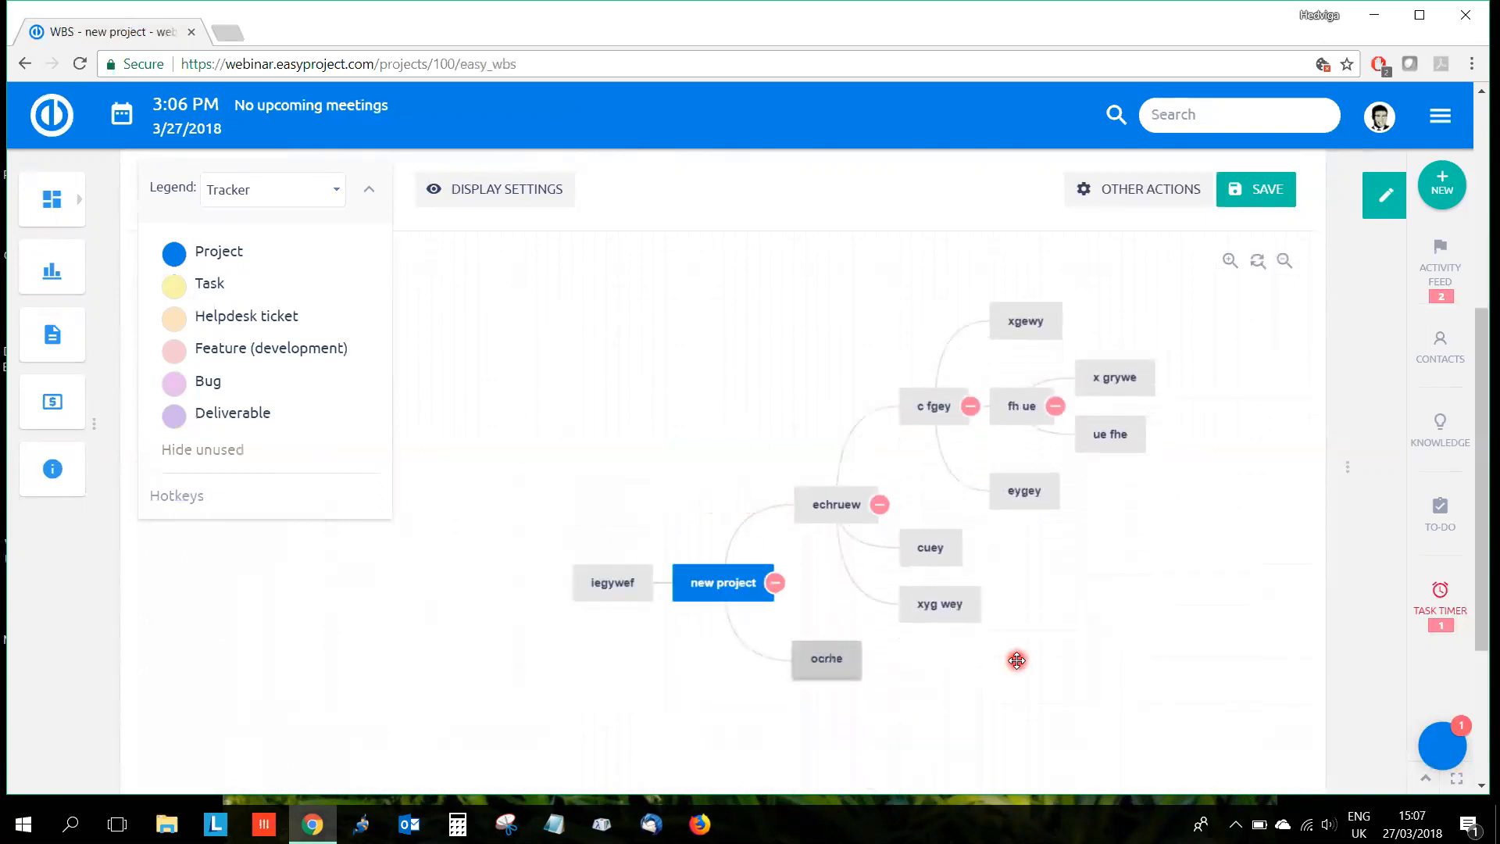
pyautogui.moveTo(852, 663); pyautogui.dragTo(807, 639)
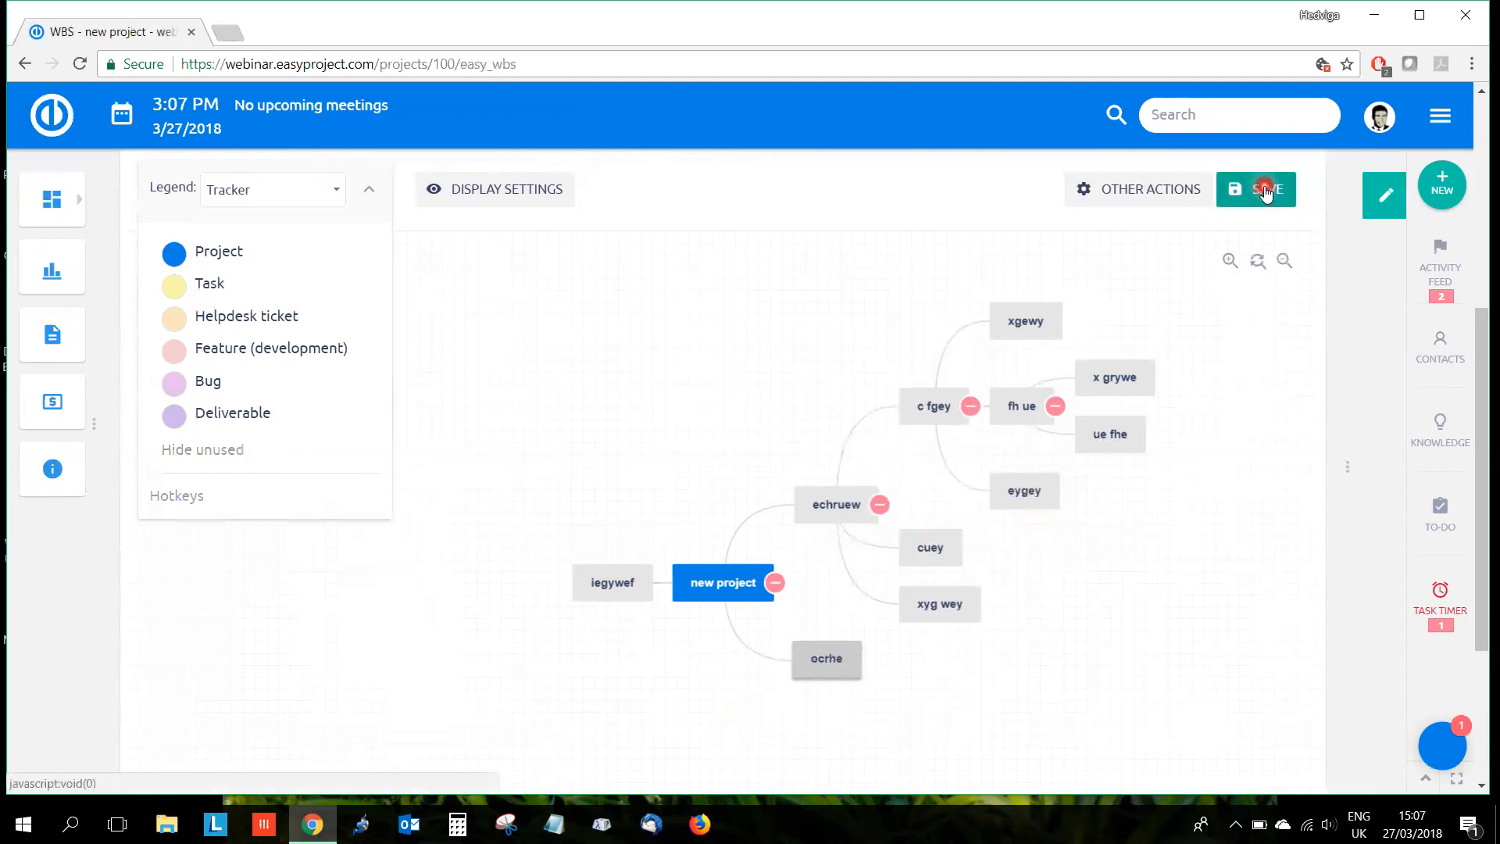
# Step: Show the attributes sidebar for ocrhe, look through its fields, and enter ecr4t as the description
pyautogui.click(1338, 474)
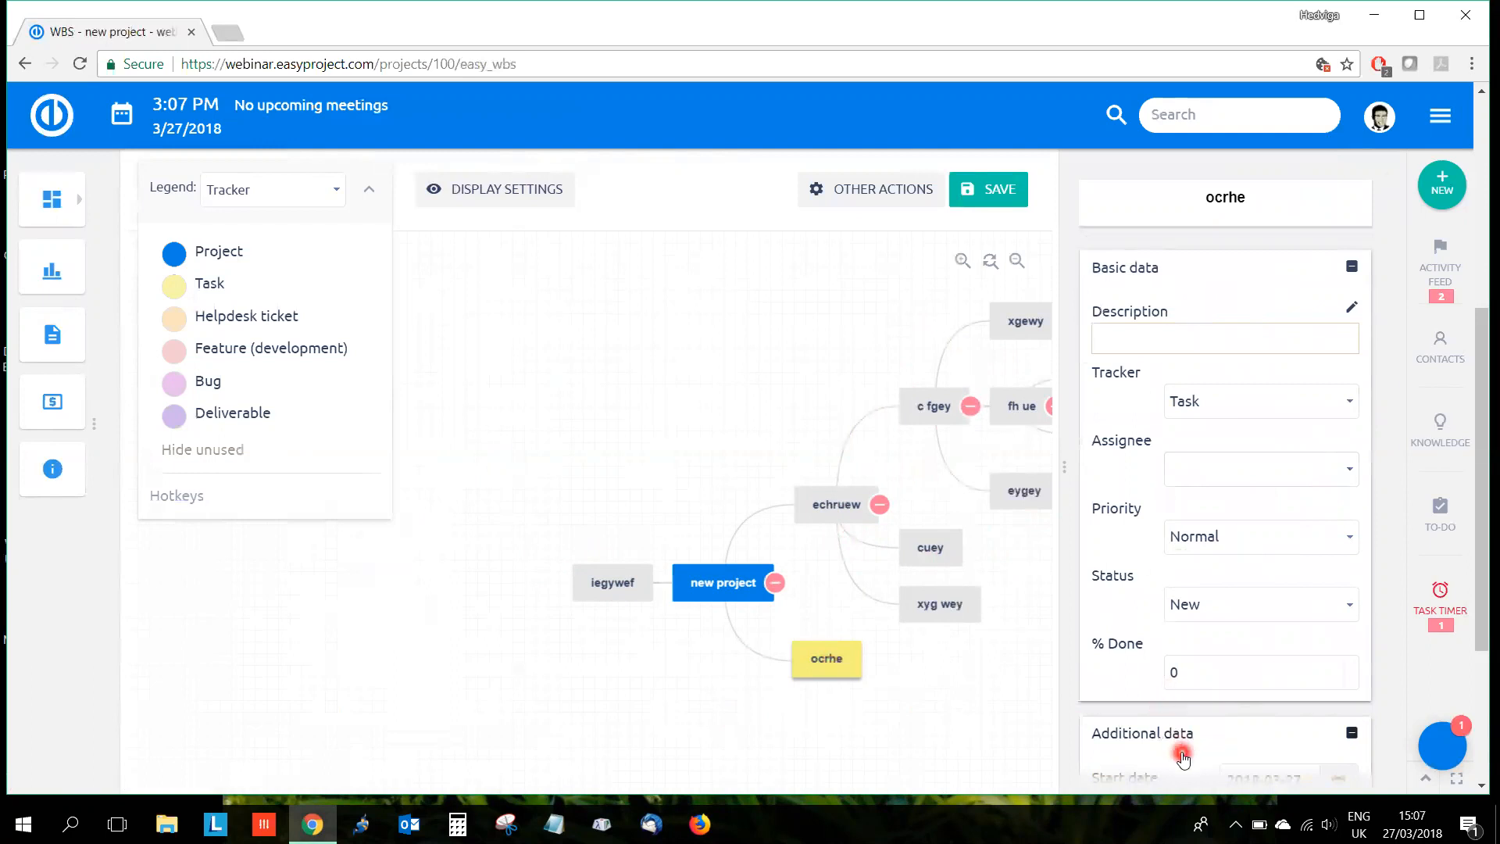
pyautogui.scroll(-2, 1172, 703)
pyautogui.scroll(3, 1215, 707)
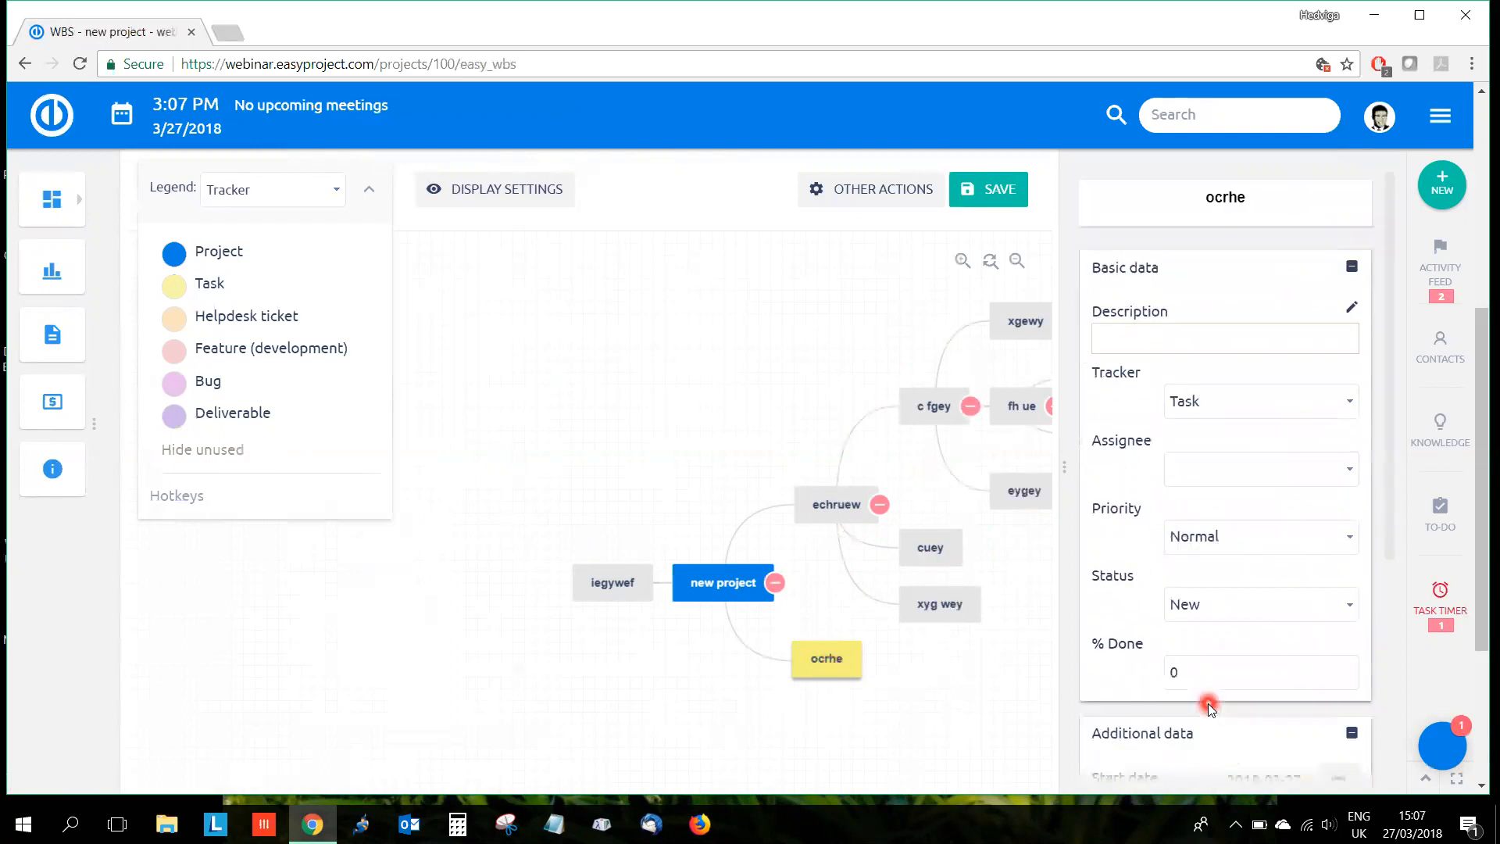
pyautogui.scroll(-6, 1223, 273)
pyautogui.scroll(-1, 765, 615)
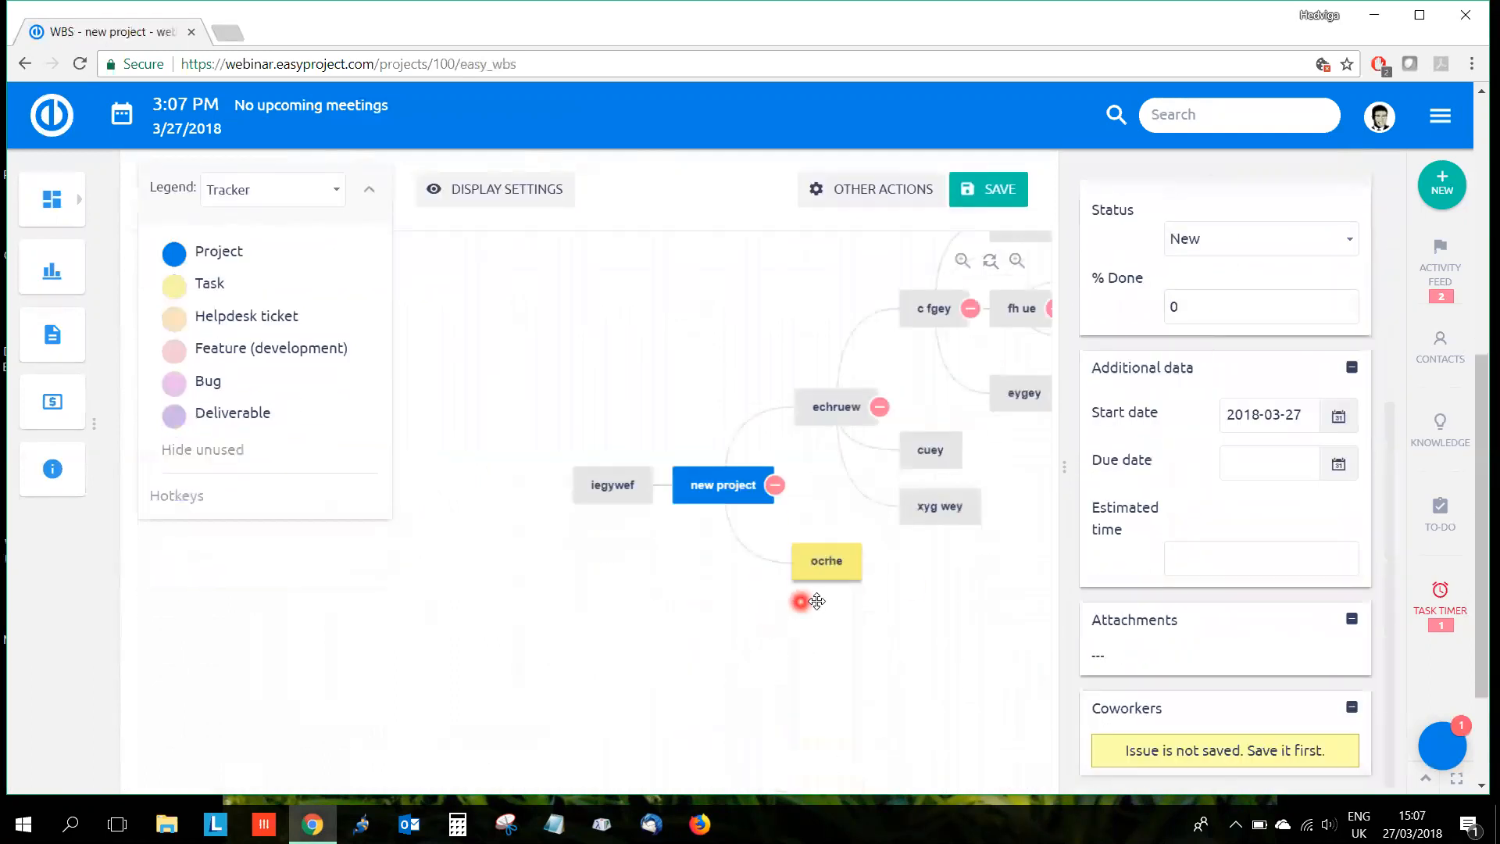
pyautogui.scroll(5, 1143, 577)
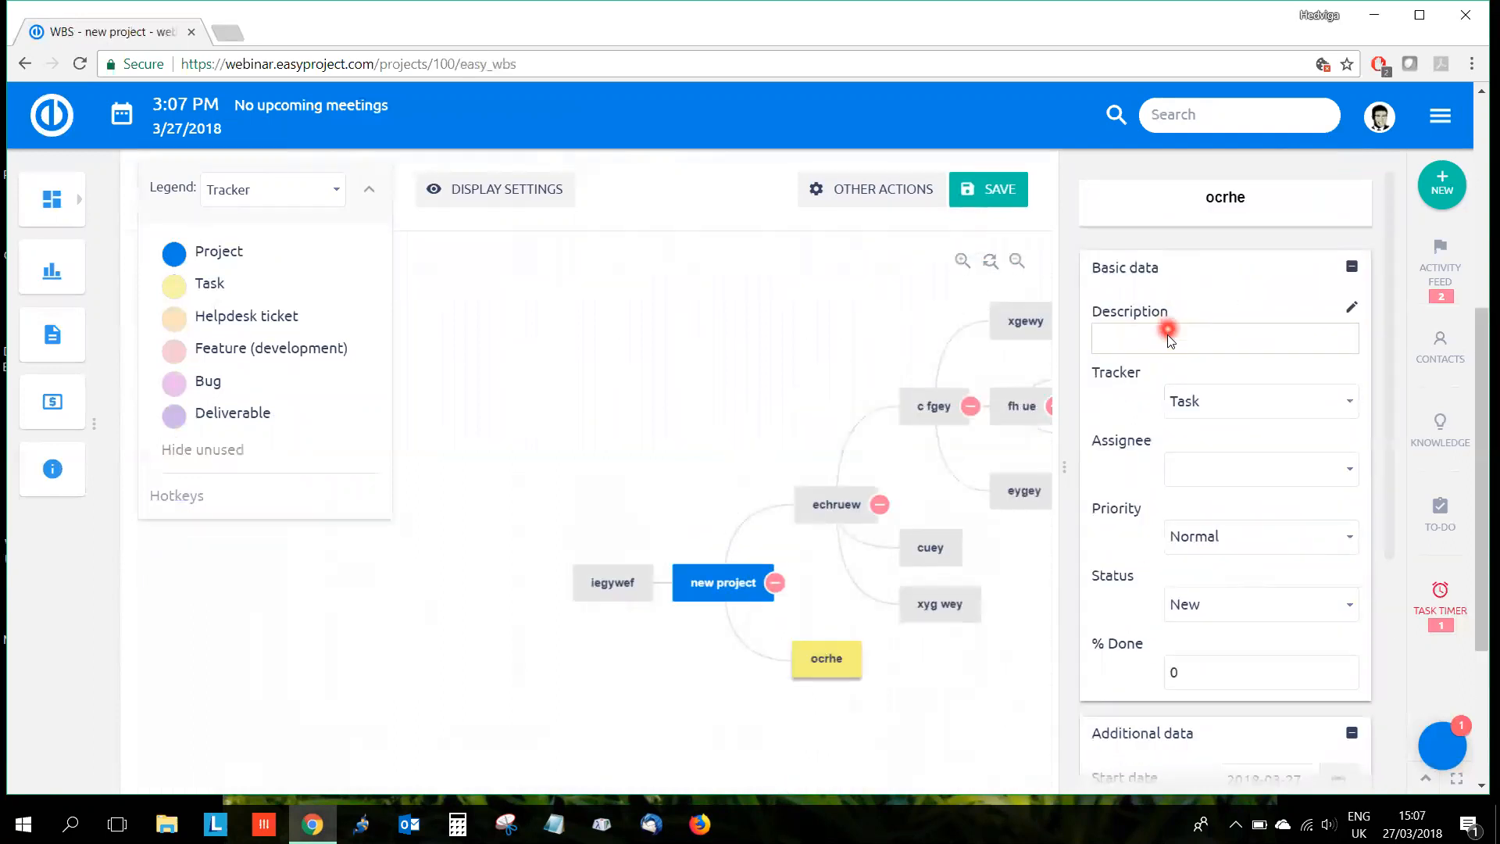
pyautogui.click(1170, 339)
pyautogui.write('ecr4t')
pyautogui.scroll(-2, 1207, 342)
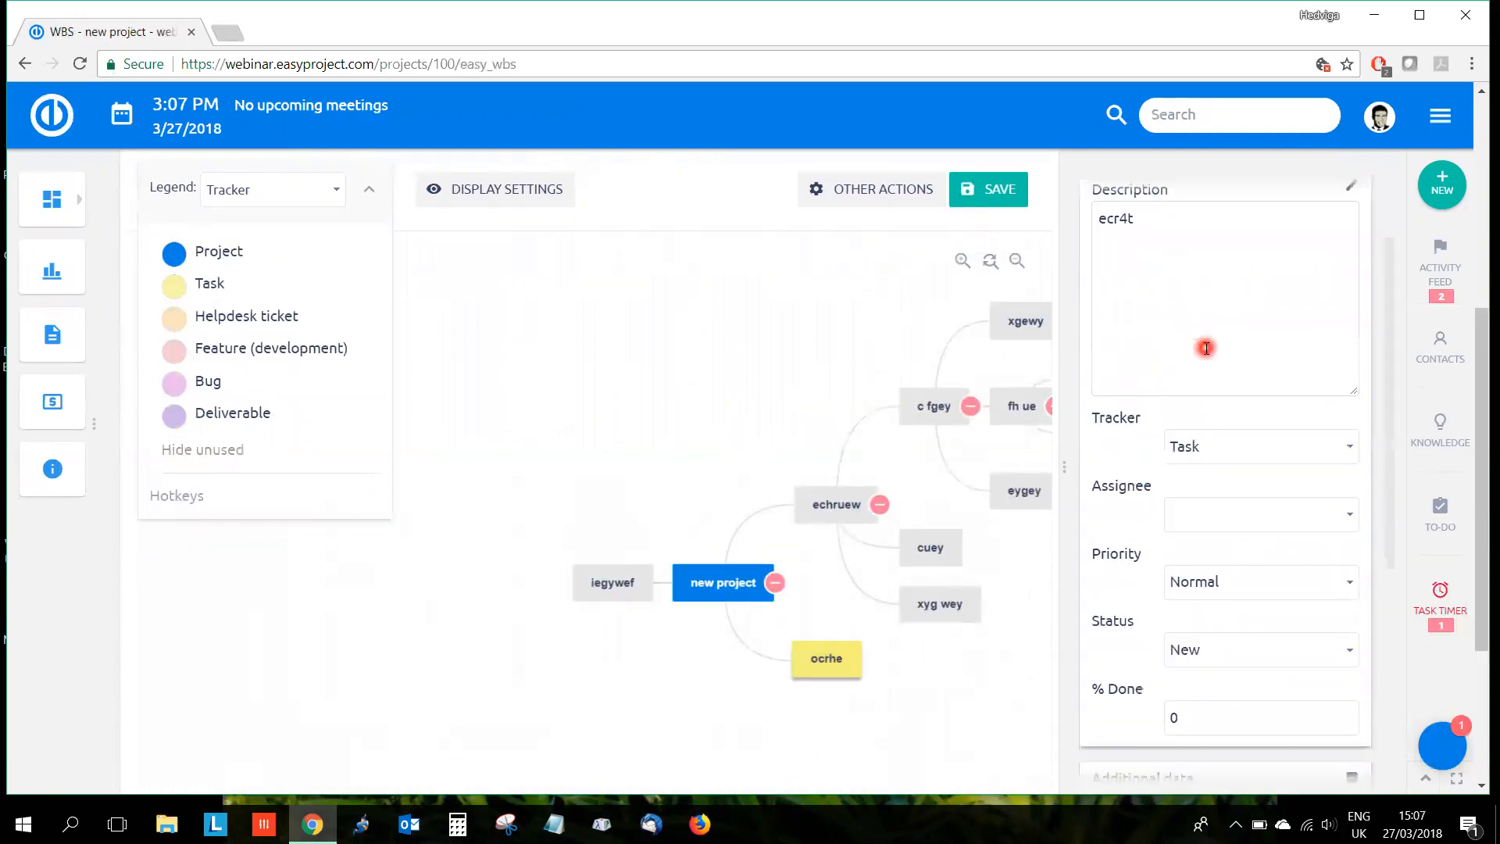
pyautogui.click(1216, 457)
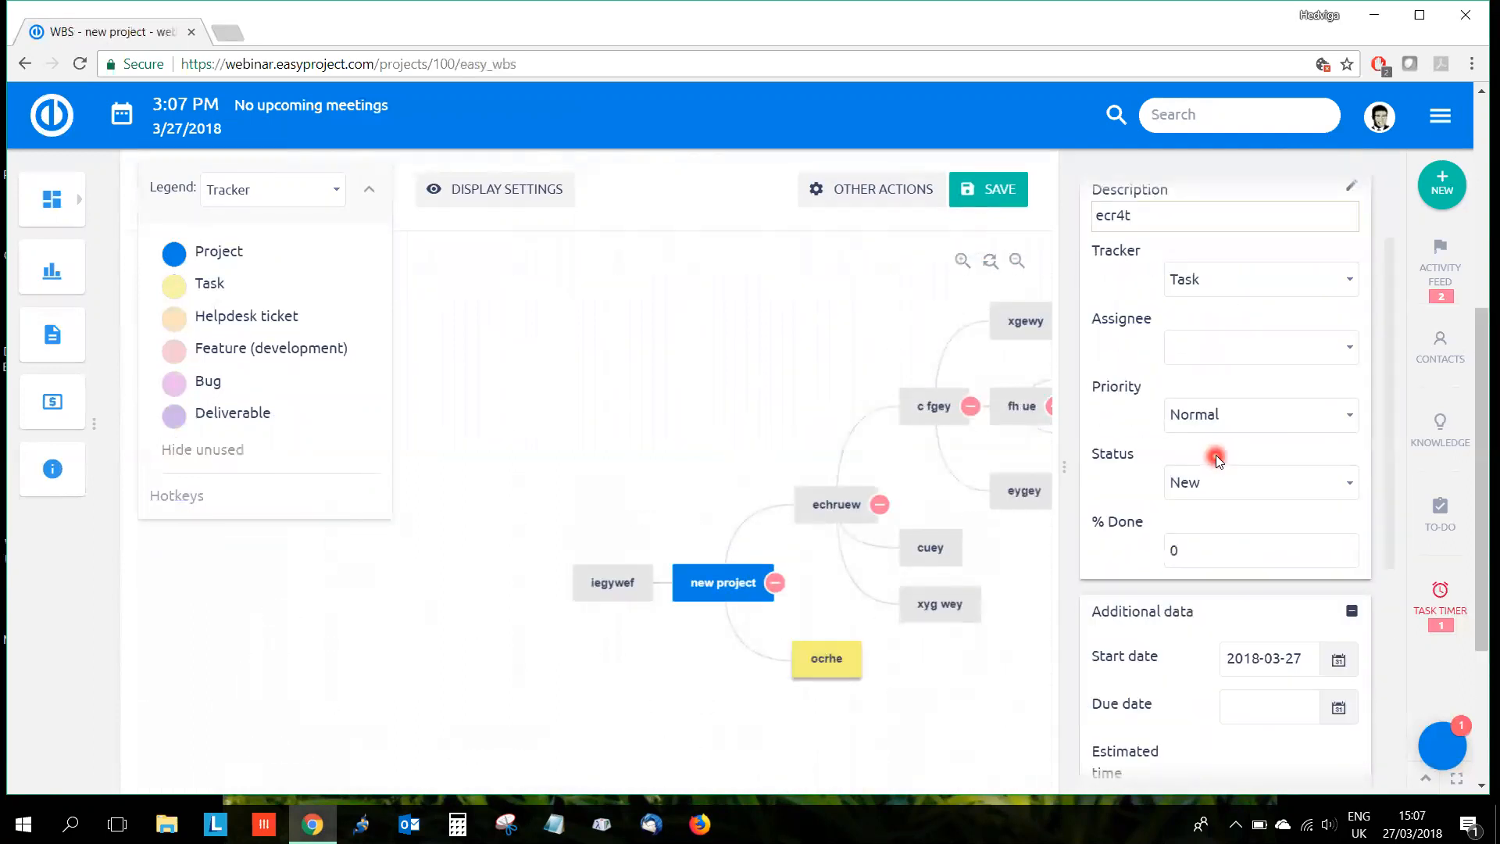
# Step: Set the ocrhe tracker to Feature (development) and assign it to the first-listed junior
pyautogui.click(1219, 283)
pyautogui.click(1229, 341)
pyautogui.click(1227, 350)
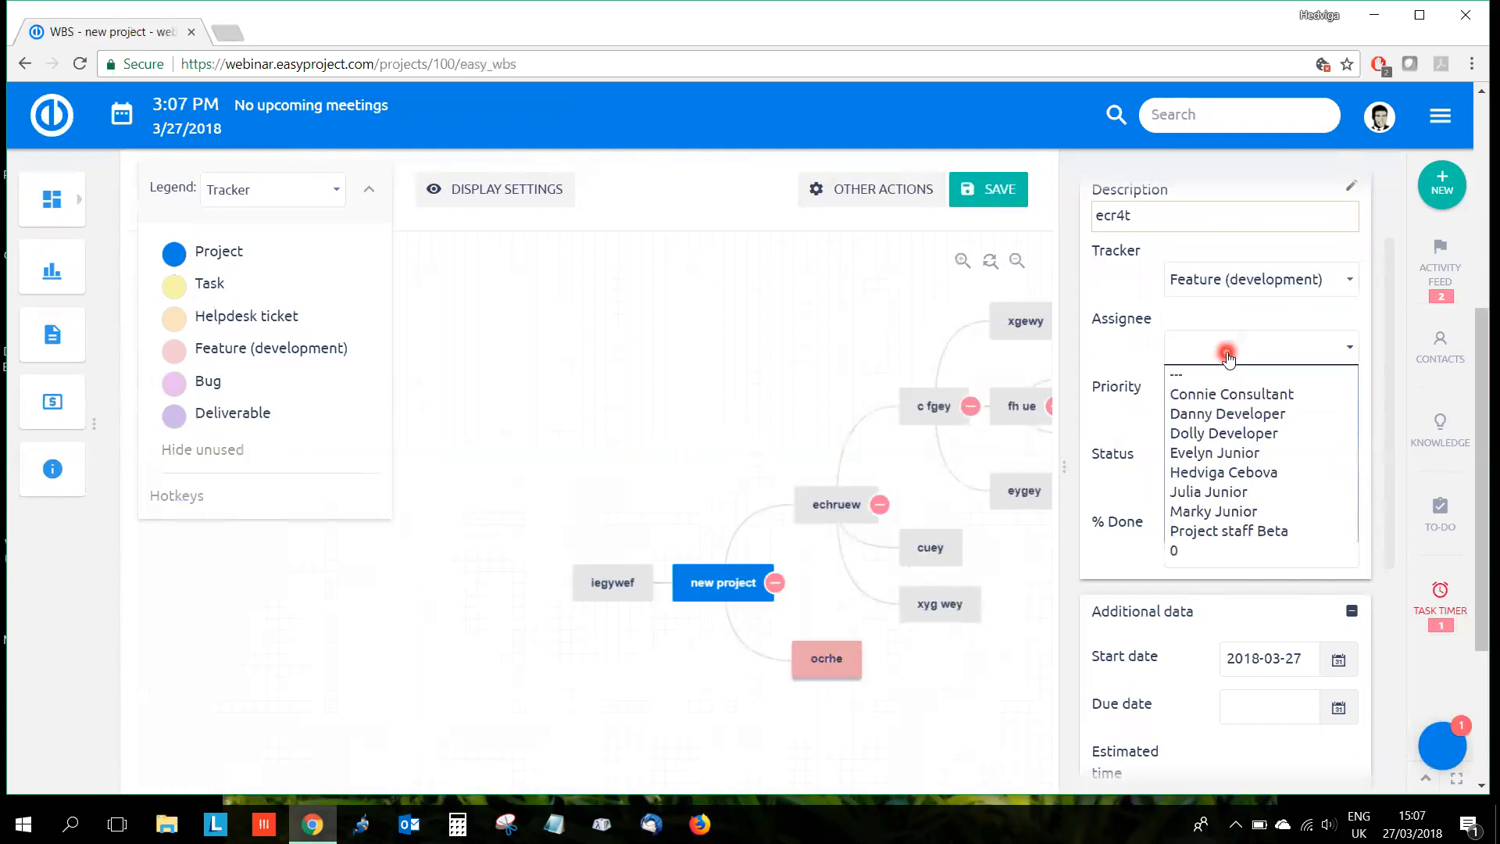
pyautogui.click(1231, 454)
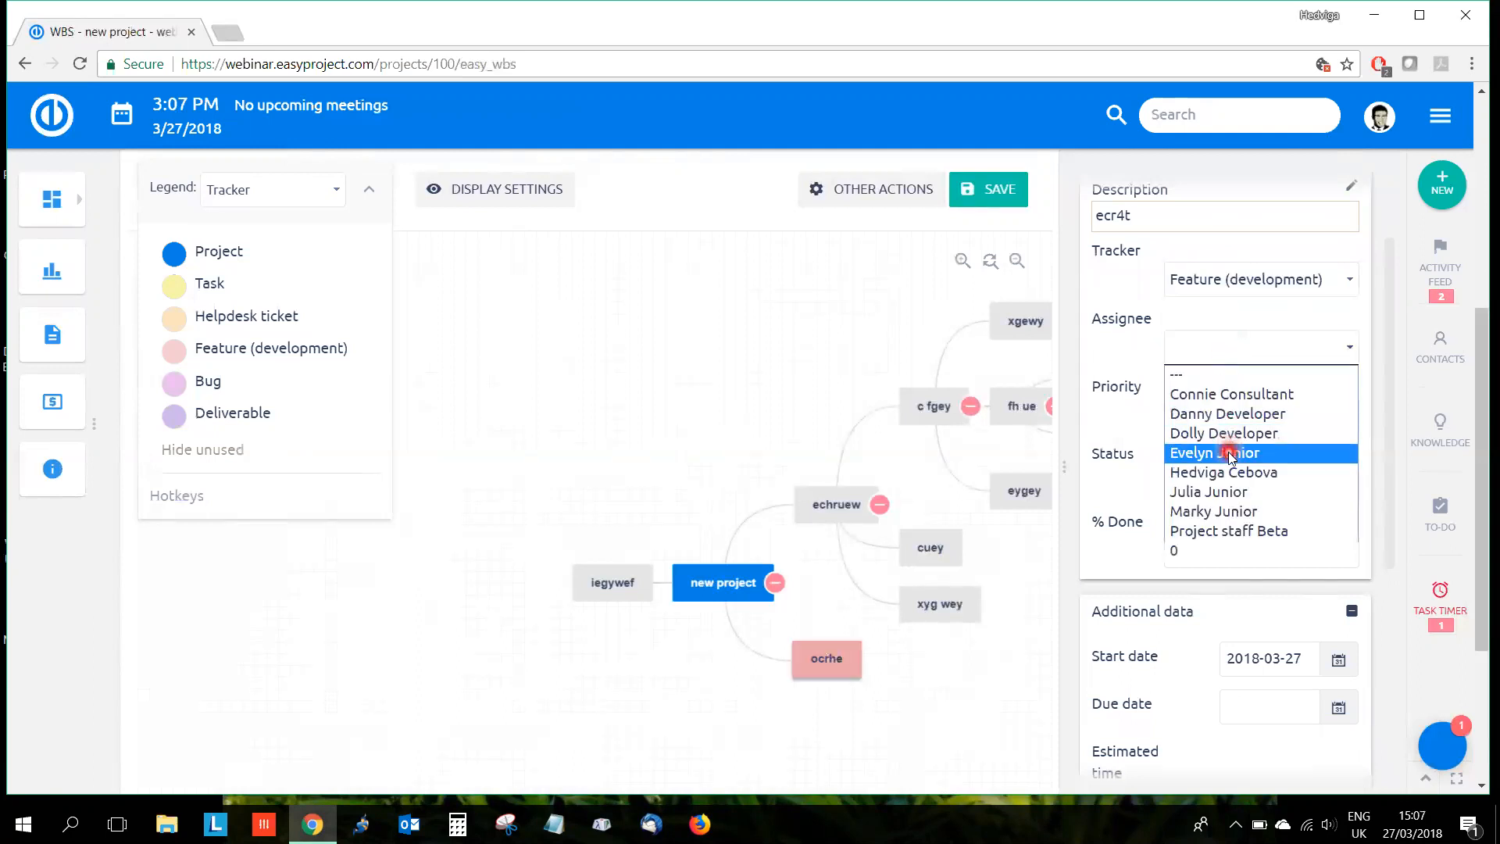
pyautogui.scroll(-1, 1232, 509)
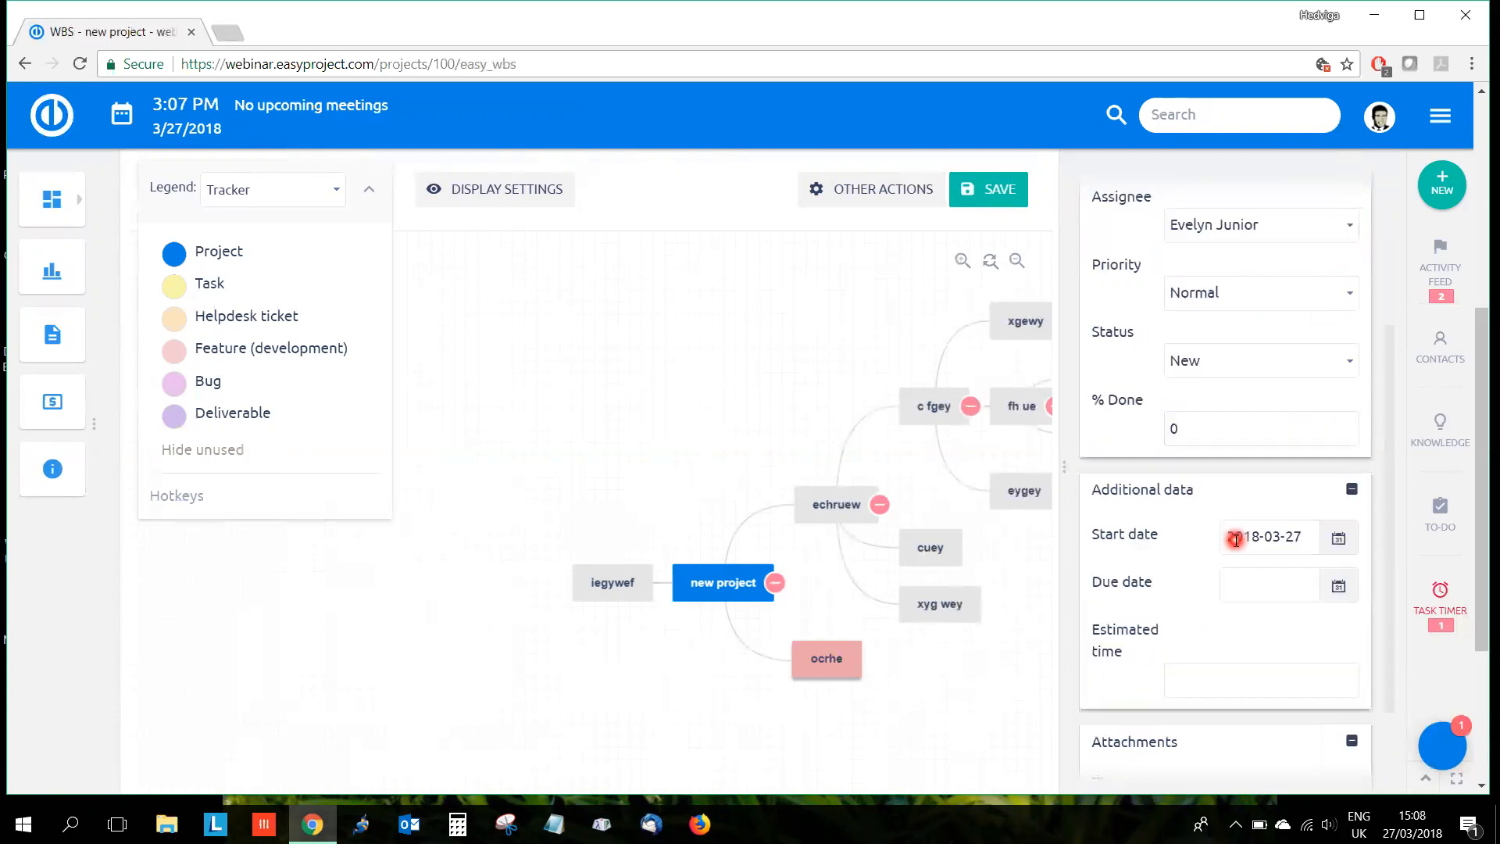
pyautogui.scroll(-2, 1232, 579)
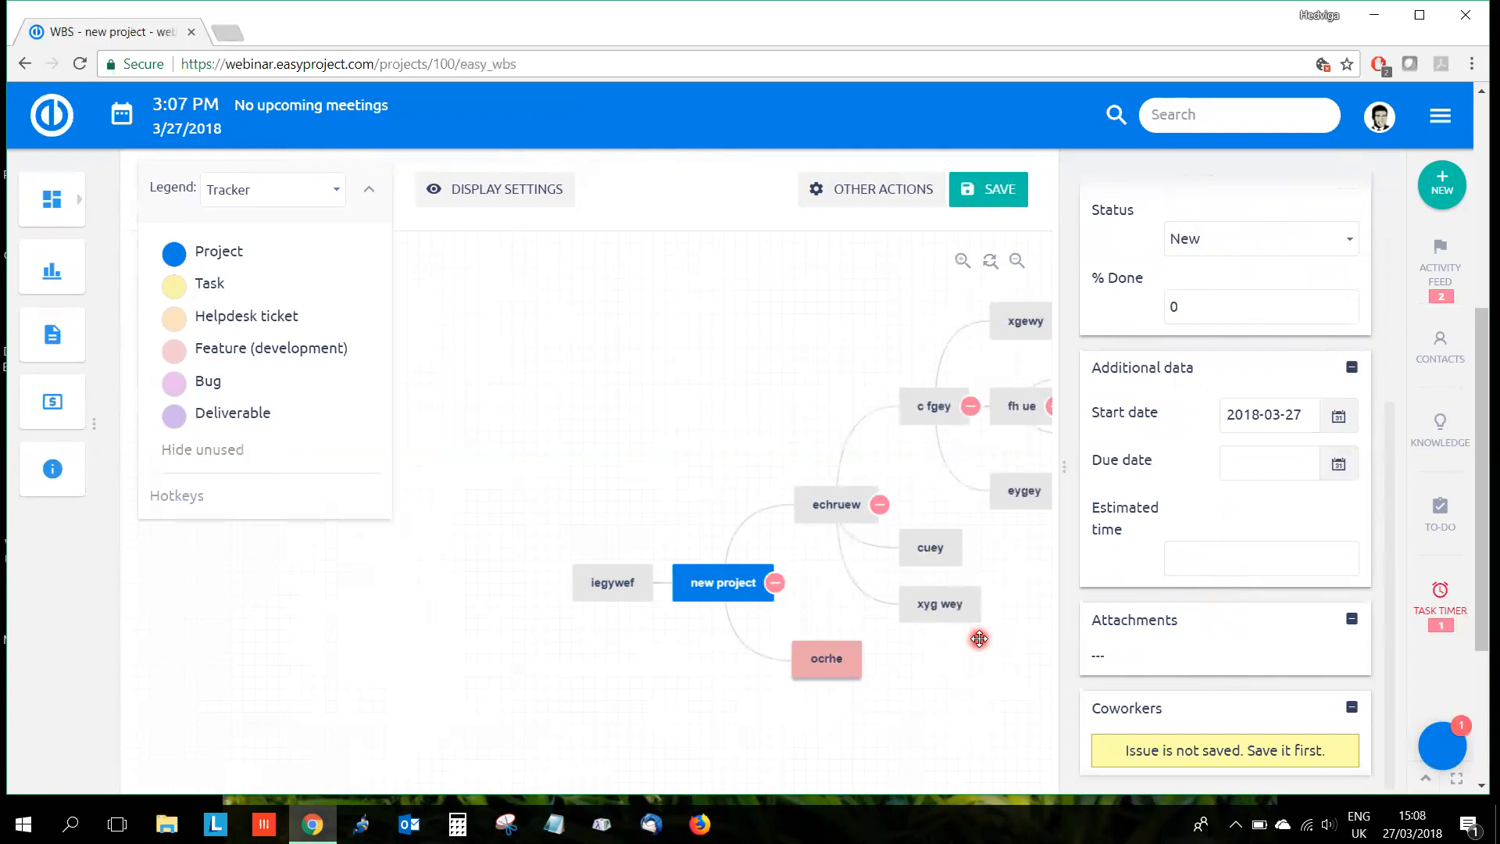
# Step: Hide the attributes sidebar and save the WBS
pyautogui.click(1068, 466)
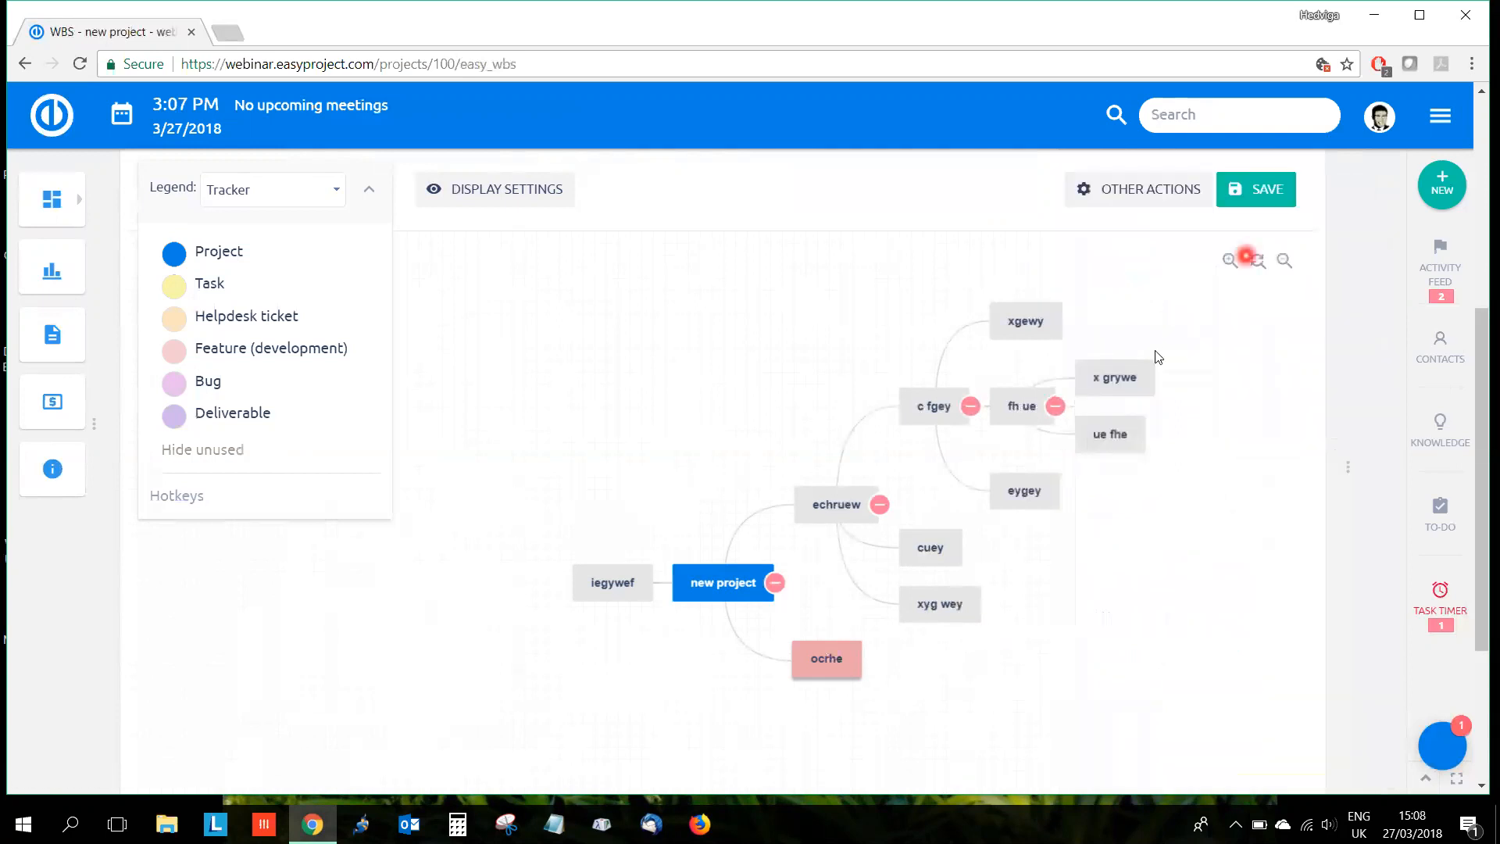
pyautogui.click(1259, 190)
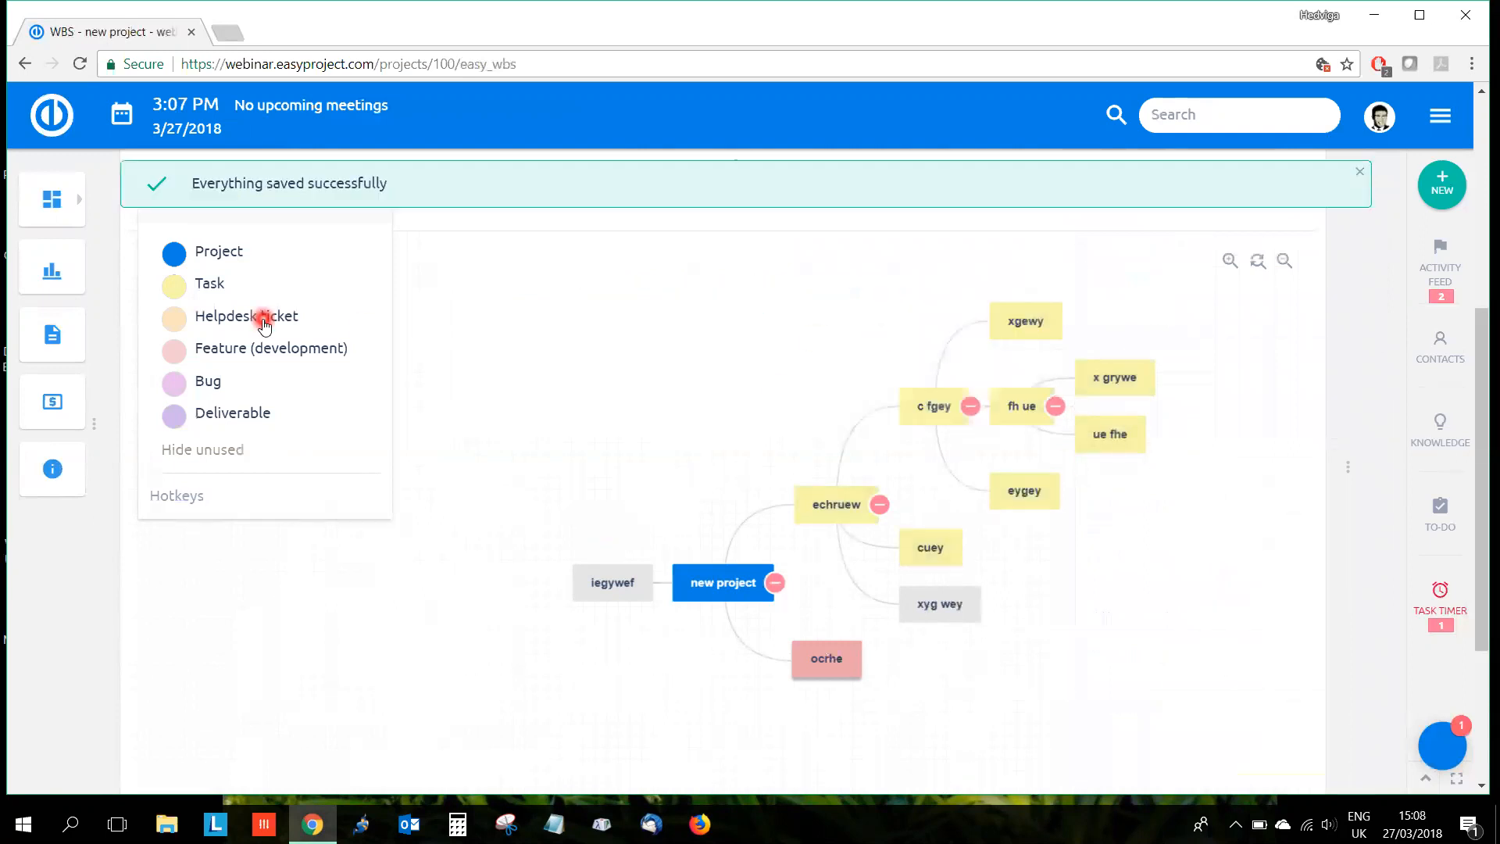
pyautogui.click(258, 428)
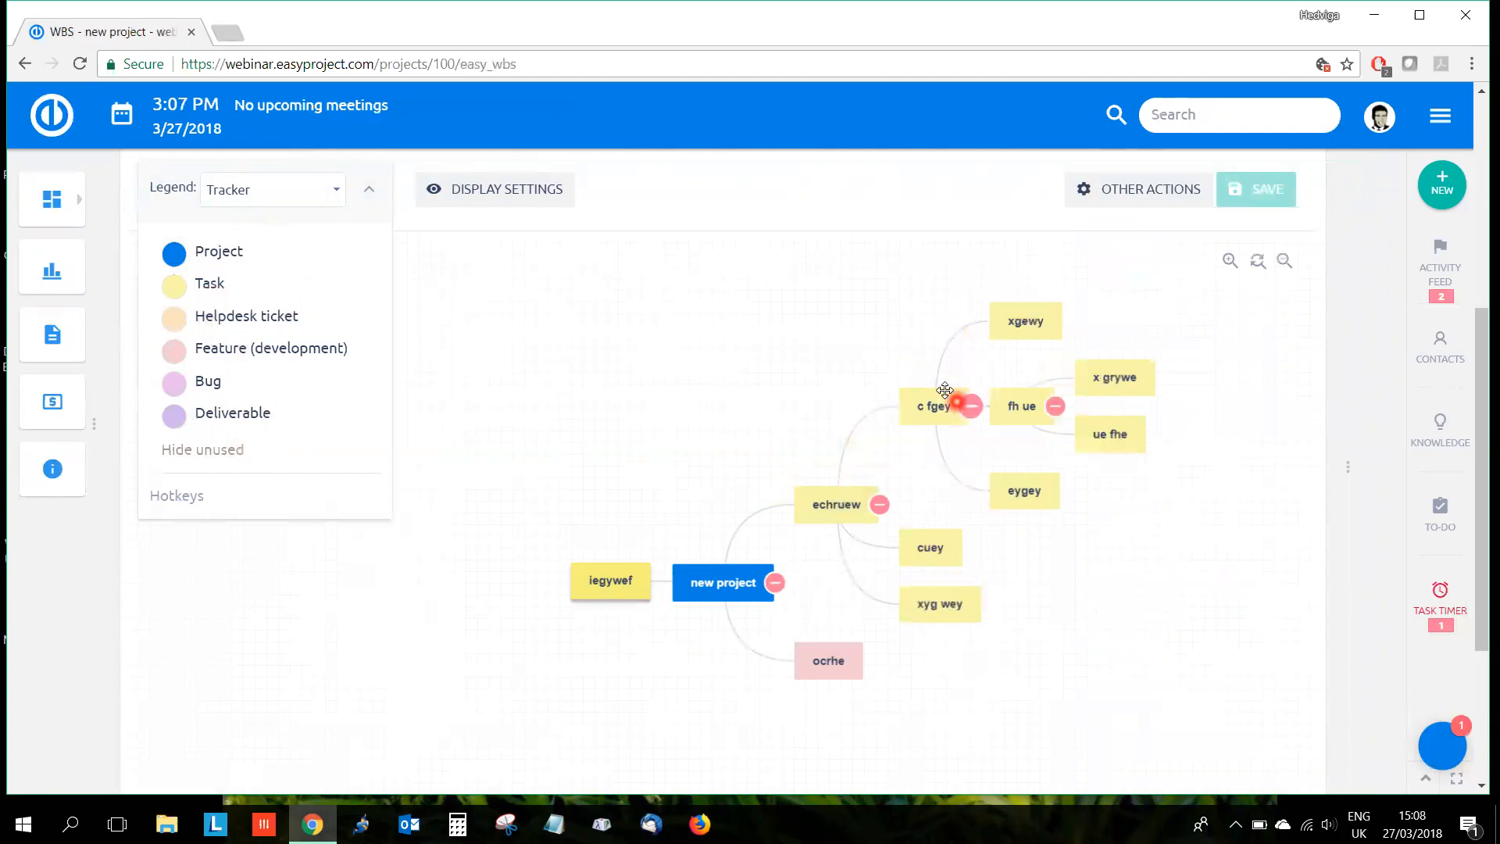
# Step: Switch the legend to Priority and then to Assignee so the nodes are coloured by assignee
pyautogui.click(299, 192)
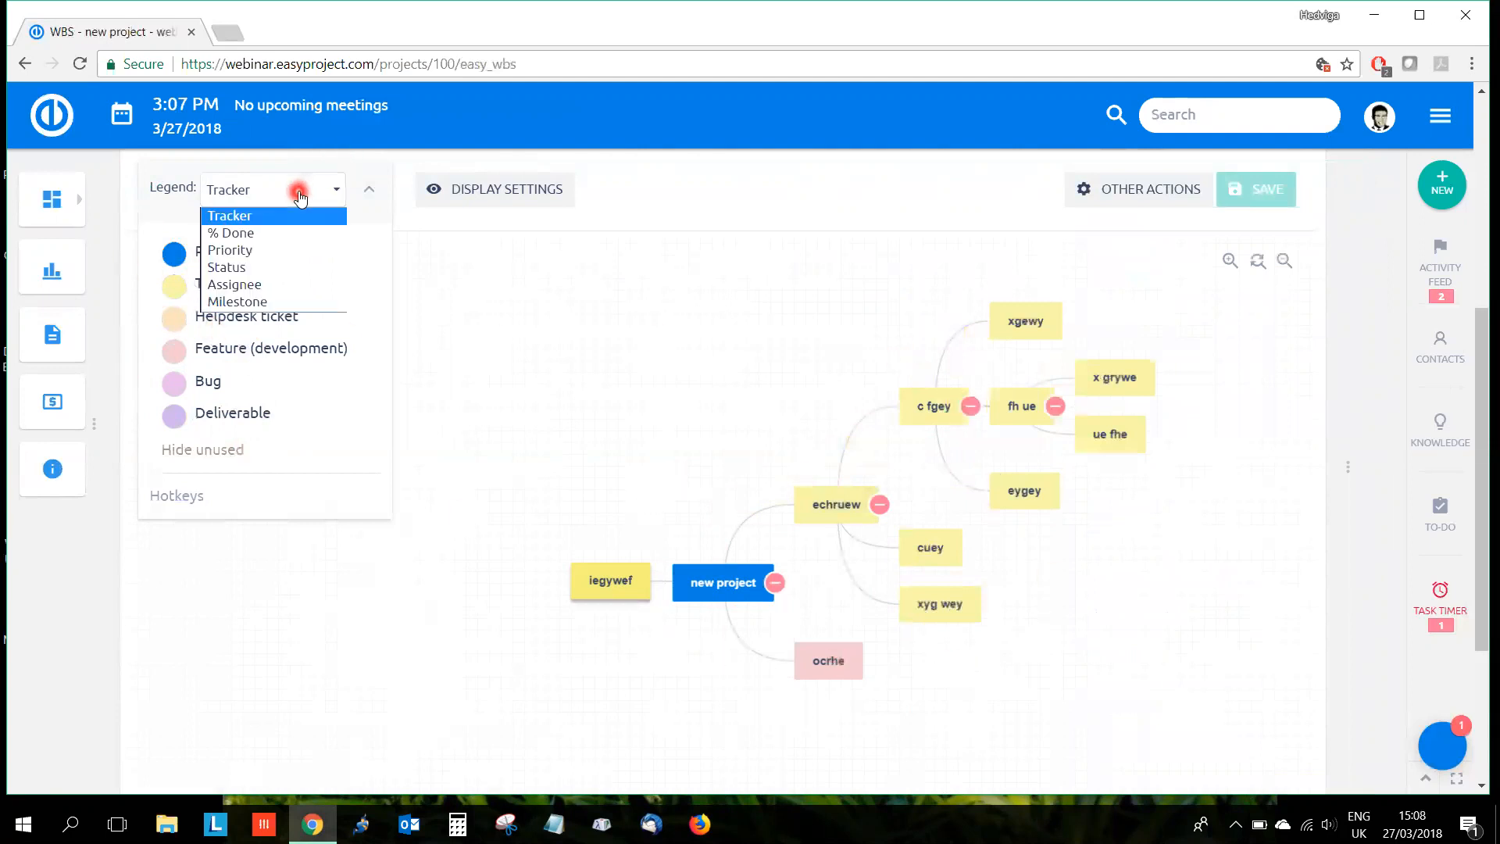
pyautogui.click(261, 249)
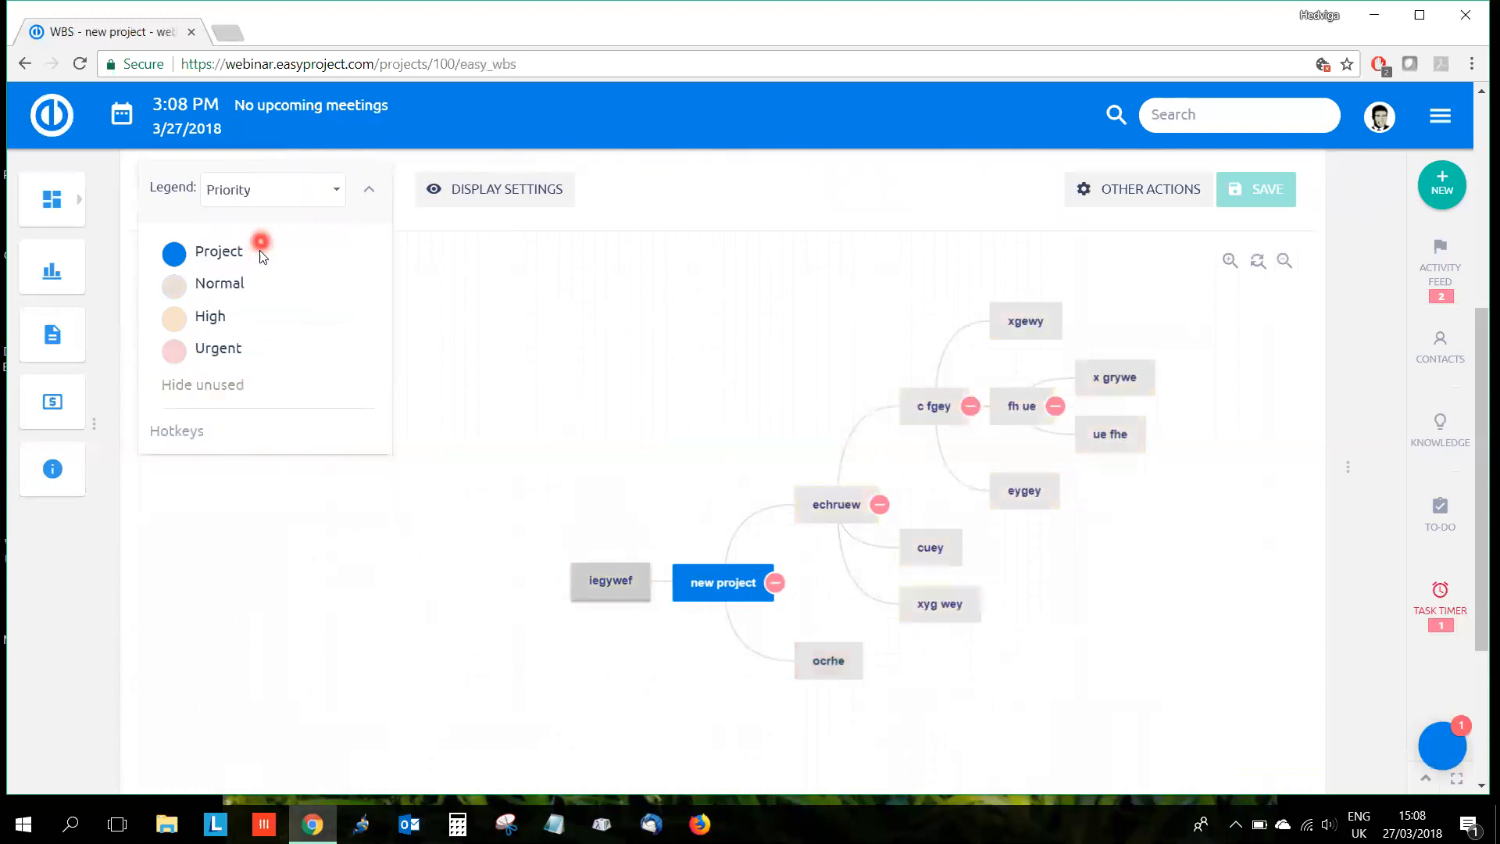
pyautogui.click(258, 196)
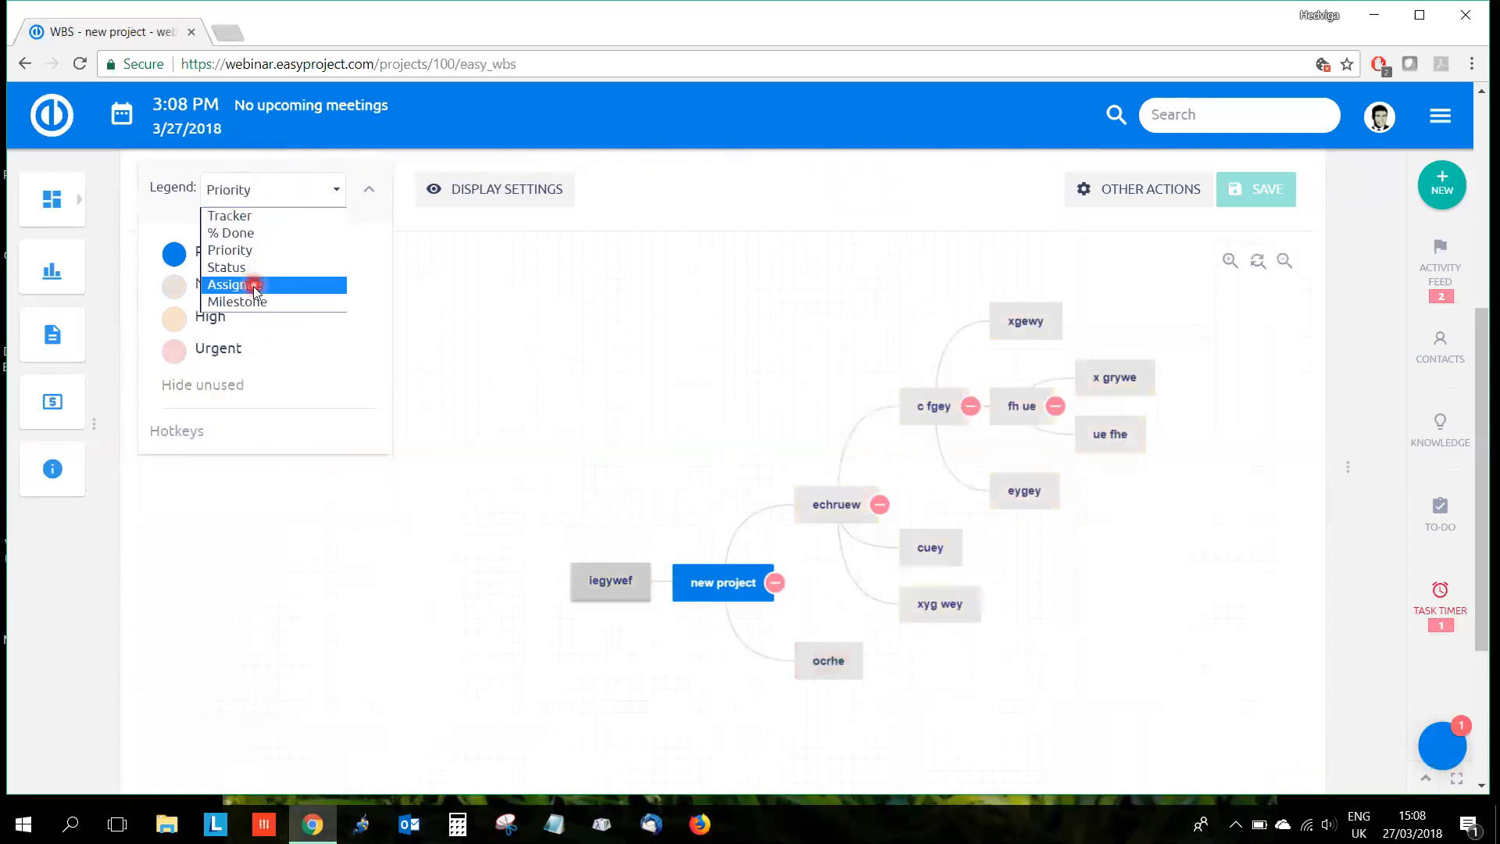
pyautogui.click(279, 200)
pyautogui.click(279, 200)
pyautogui.click(341, 287)
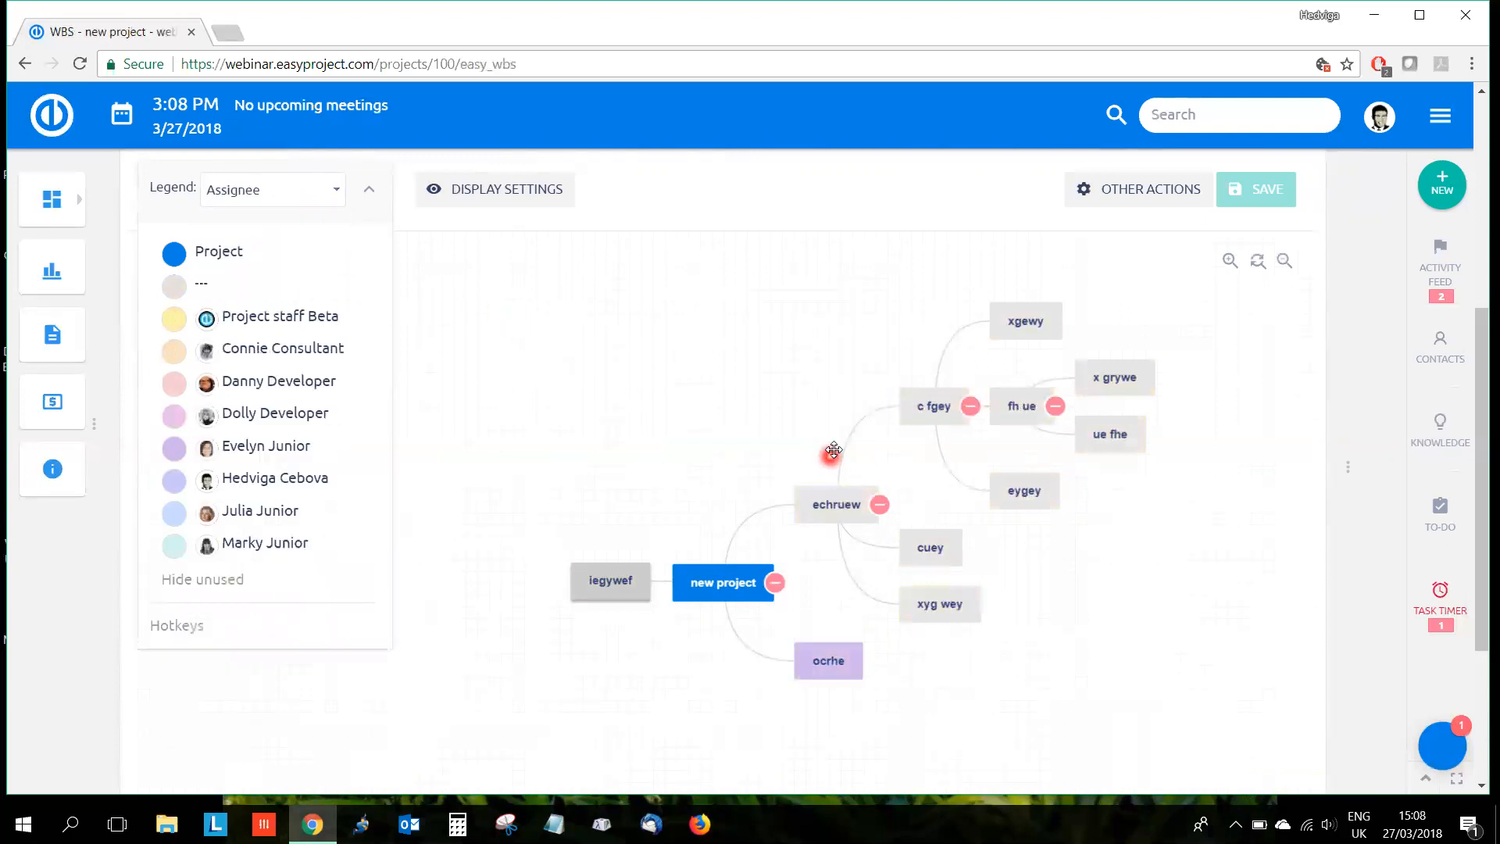
# Step: Using the legend, assign c fgey to the second-listed developer, eygey to the member below the first junior, and xgewy to the consultant
pyautogui.moveTo(176, 415); pyautogui.dragTo(931, 406)
pyautogui.moveTo(178, 482); pyautogui.dragTo(1030, 499)
pyautogui.moveTo(245, 360); pyautogui.dragTo(1004, 327)
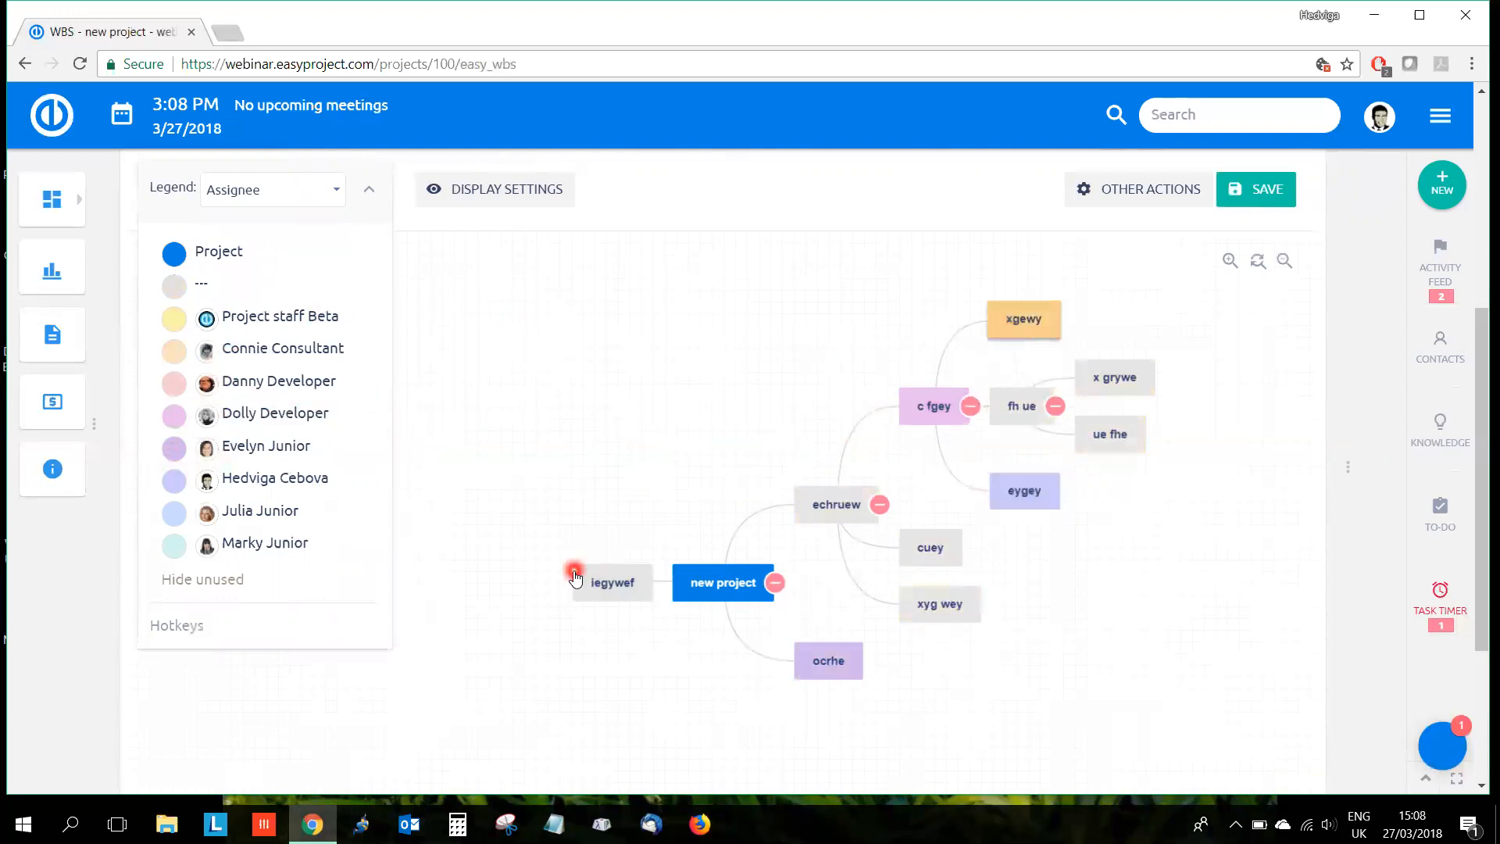
# Step: Move xgewy under x grywe, and move x grywe together with its child under eygey
pyautogui.moveTo(1038, 312); pyautogui.dragTo(1130, 385)
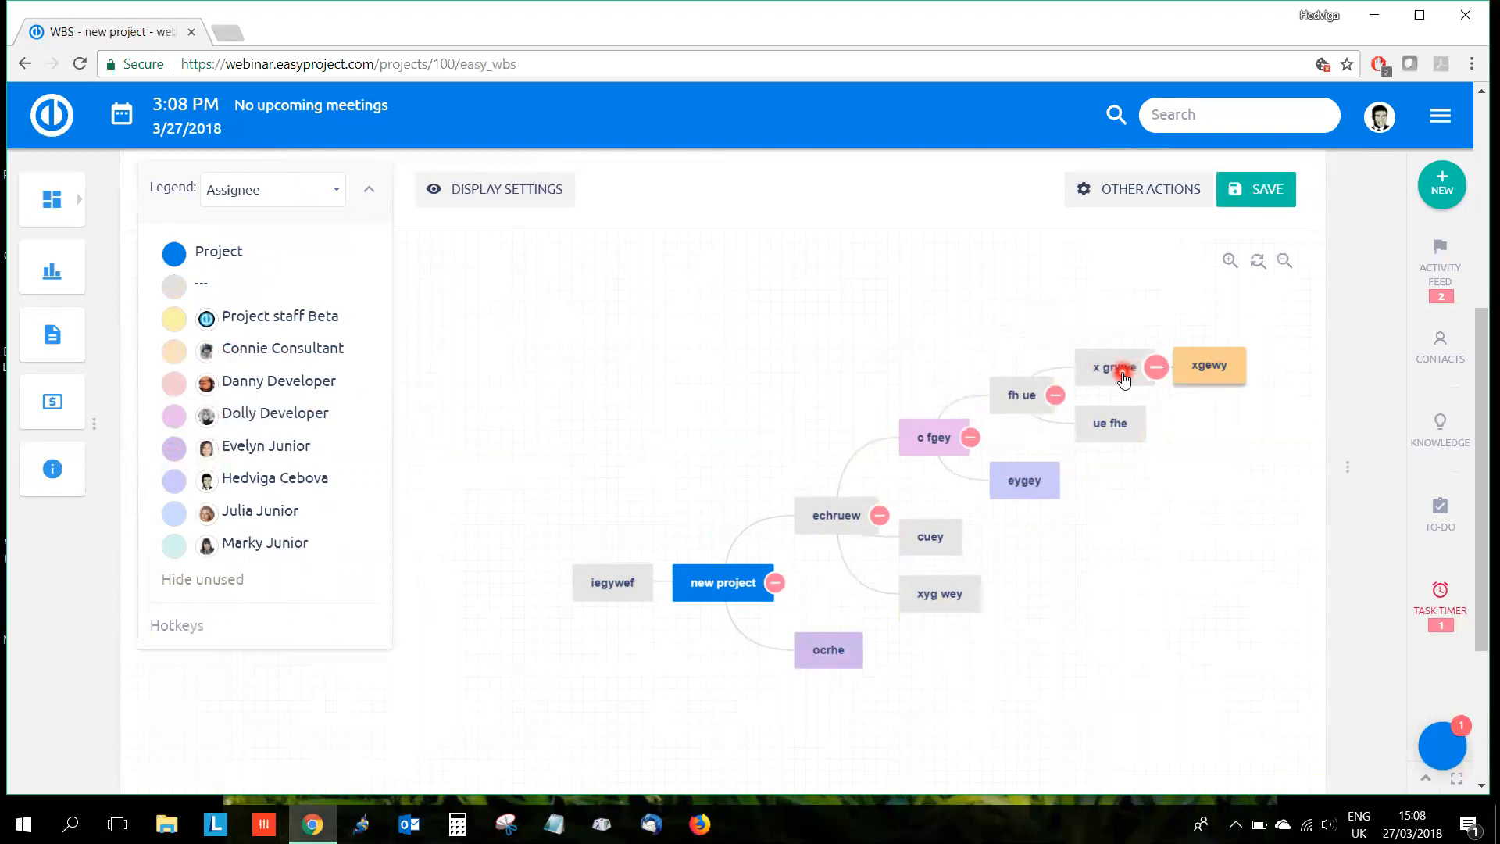
pyautogui.keyDown('shift'); pyautogui.click(1117, 369); pyautogui.keyUp('shift')
pyautogui.keyDown('shift'); pyautogui.click(1117, 421); pyautogui.keyUp('shift')
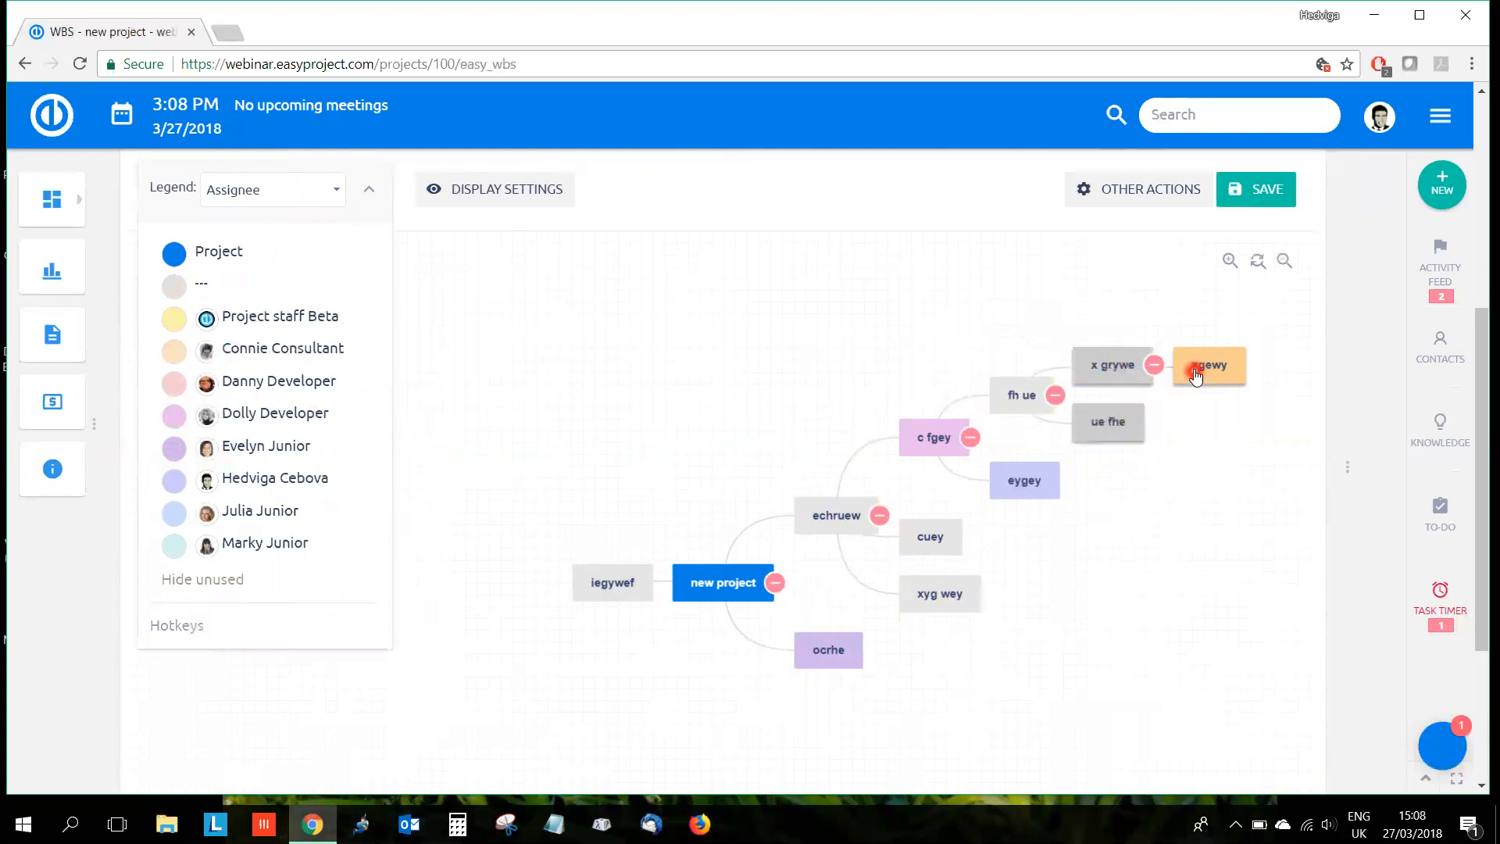
pyautogui.keyDown('shift'); pyautogui.click(1196, 371); pyautogui.keyUp('shift')
pyautogui.moveTo(1102, 375); pyautogui.dragTo(1061, 482)
pyautogui.click(1196, 496)
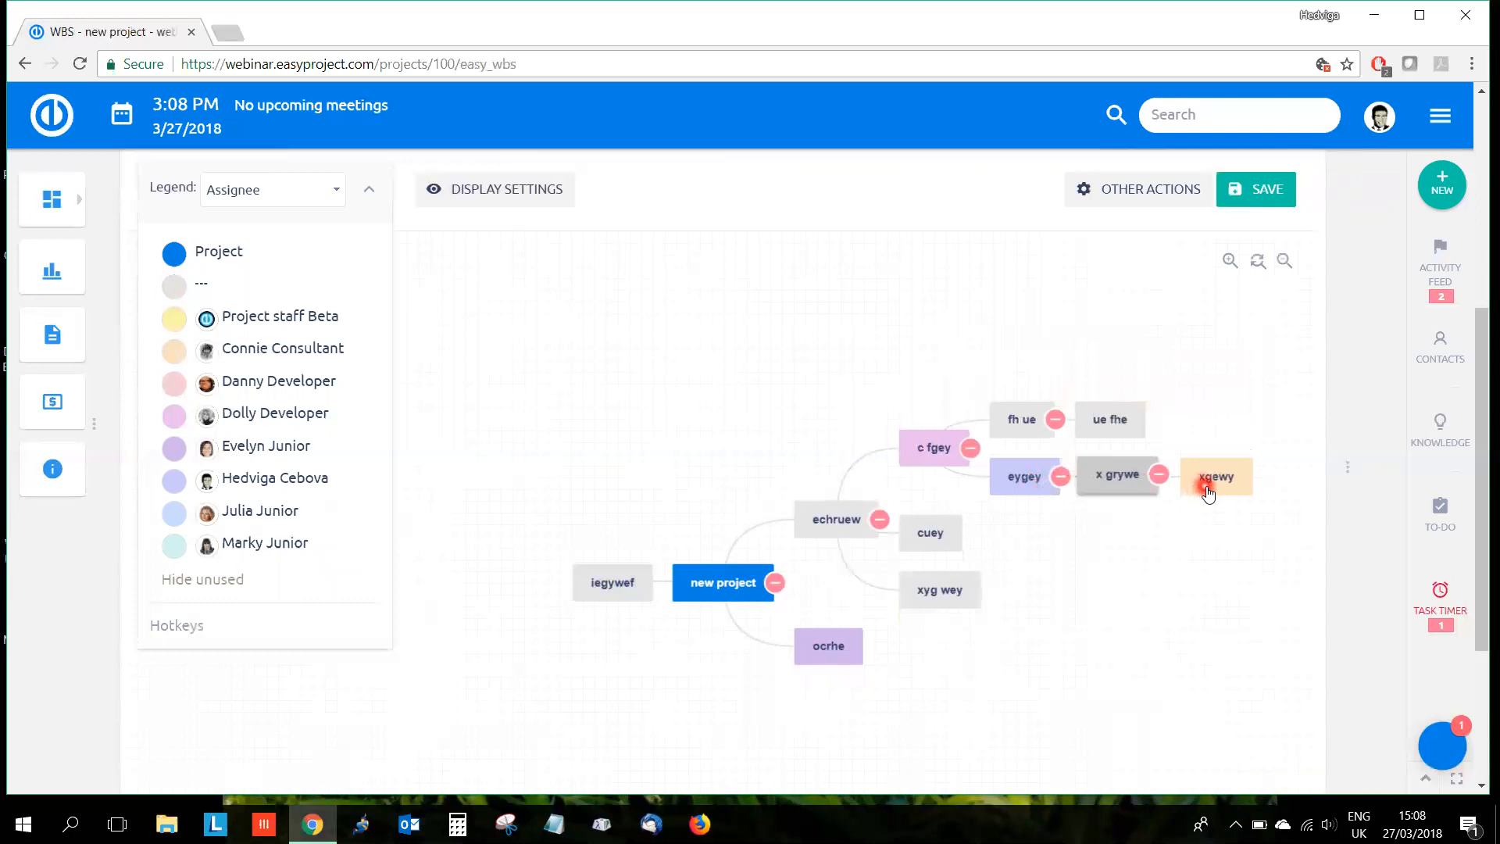
# Step: Move xgewy directly under eygey and save the WBS
pyautogui.moveTo(1171, 506); pyautogui.dragTo(1039, 483)
pyautogui.click(1115, 414)
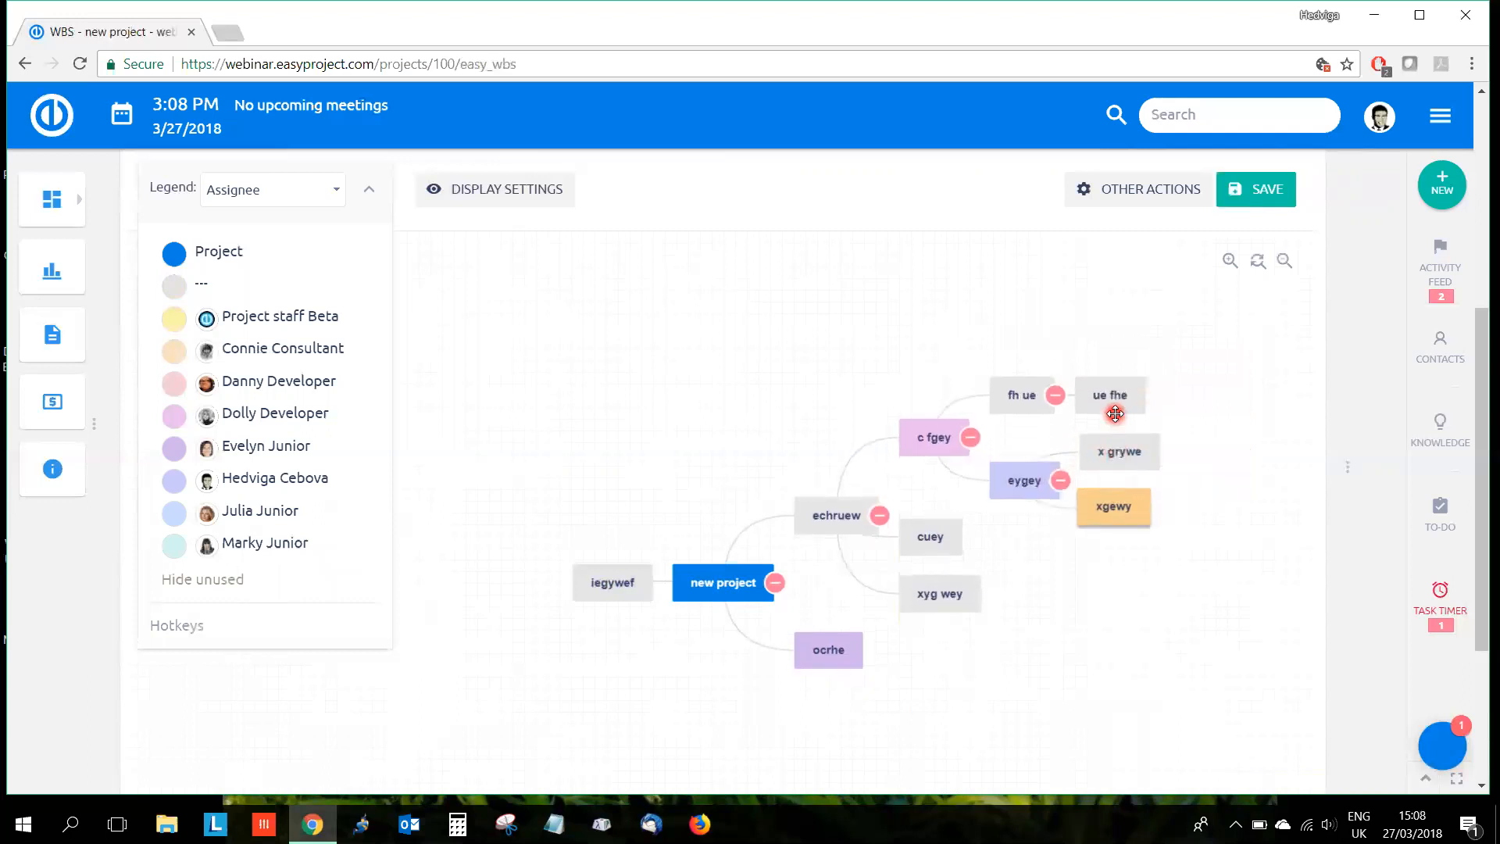
pyautogui.scroll(-2, 1380, 282)
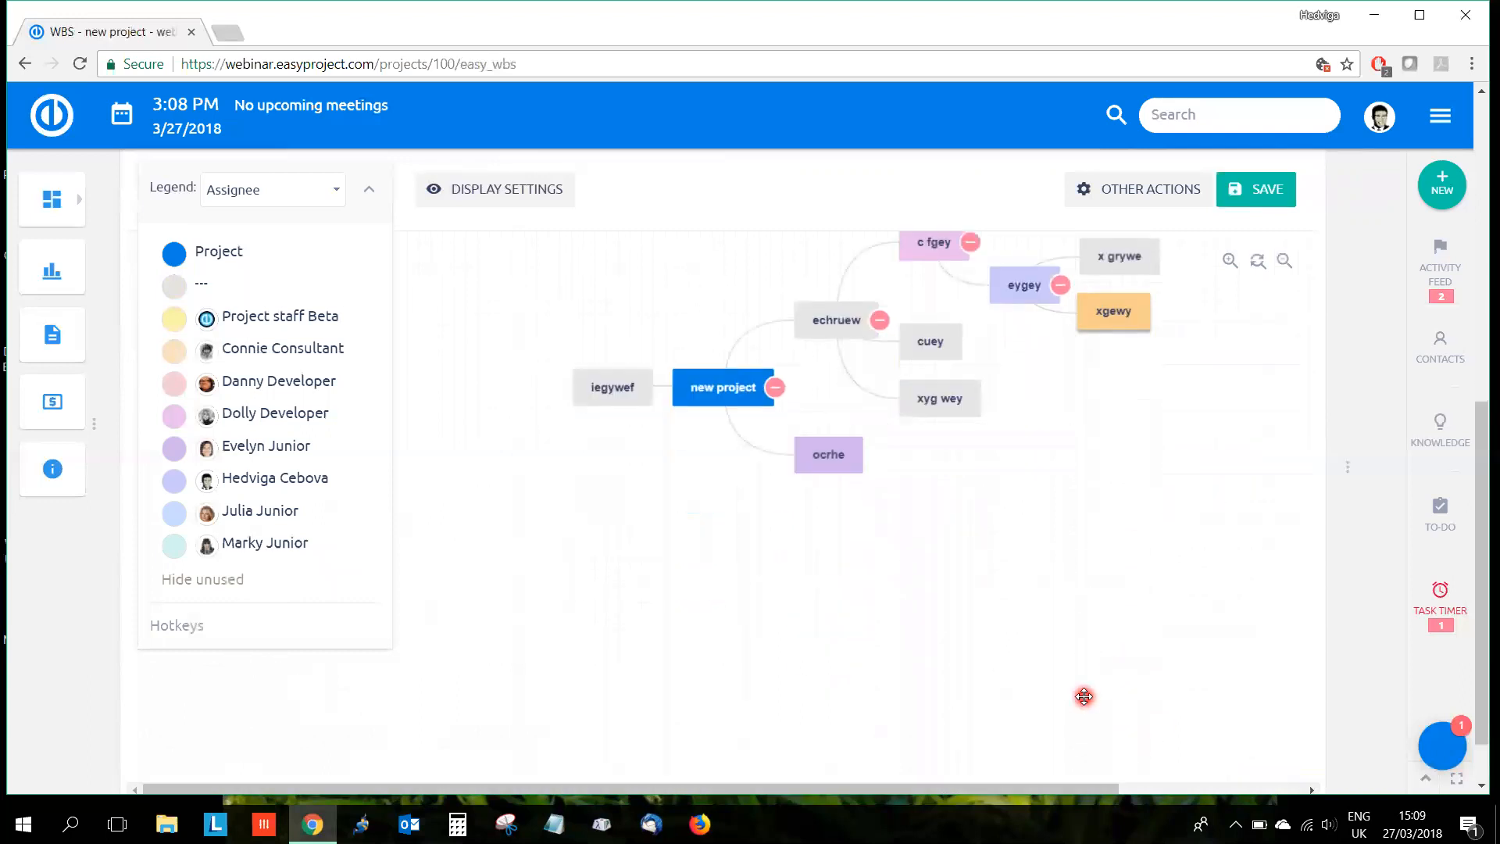
pyautogui.scroll(3, 1380, 282)
pyautogui.click(1278, 195)
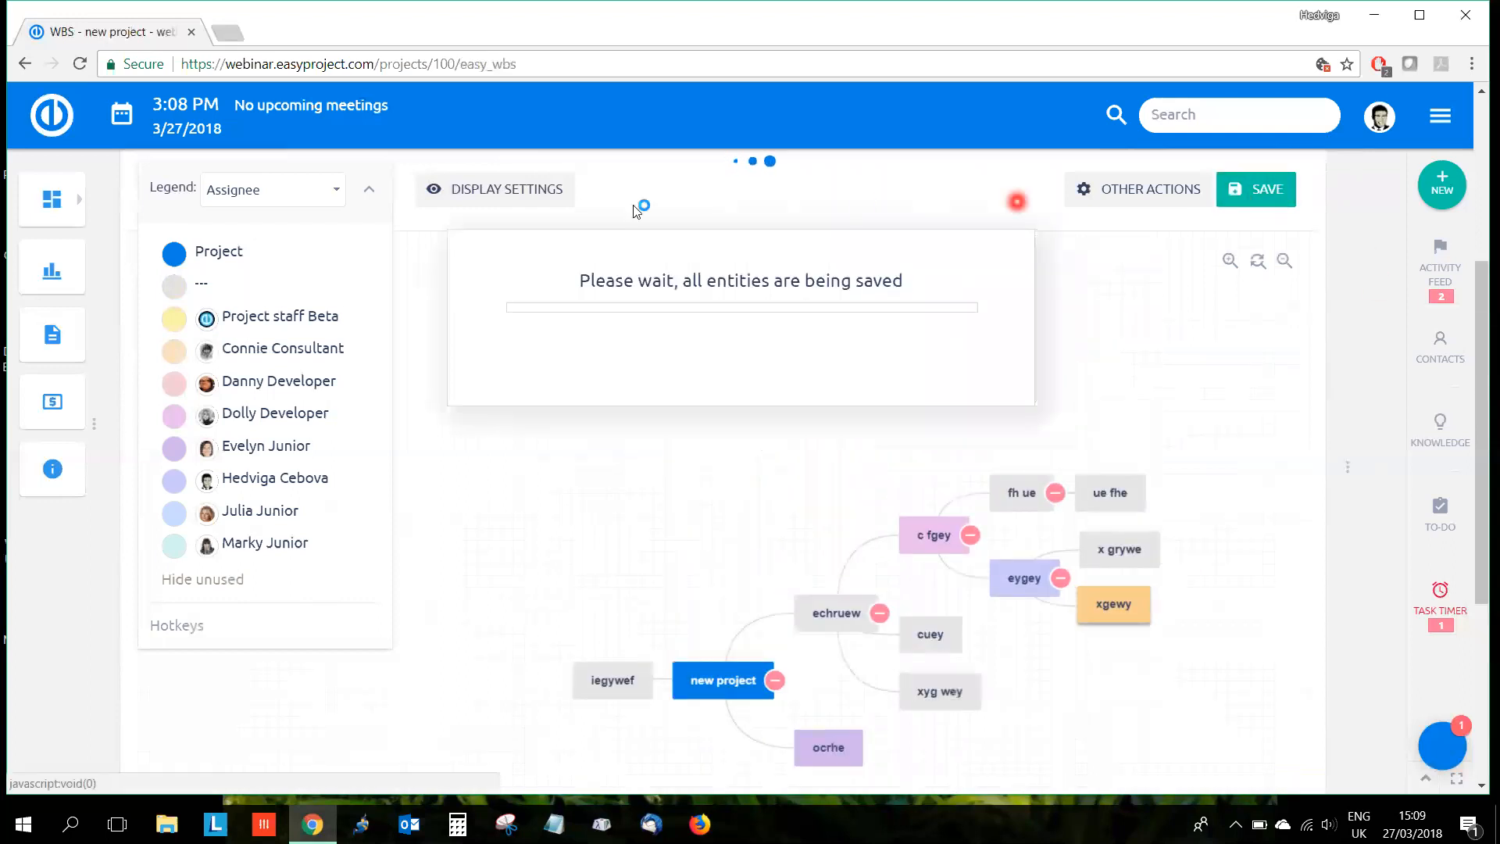
pyautogui.click(477, 189)
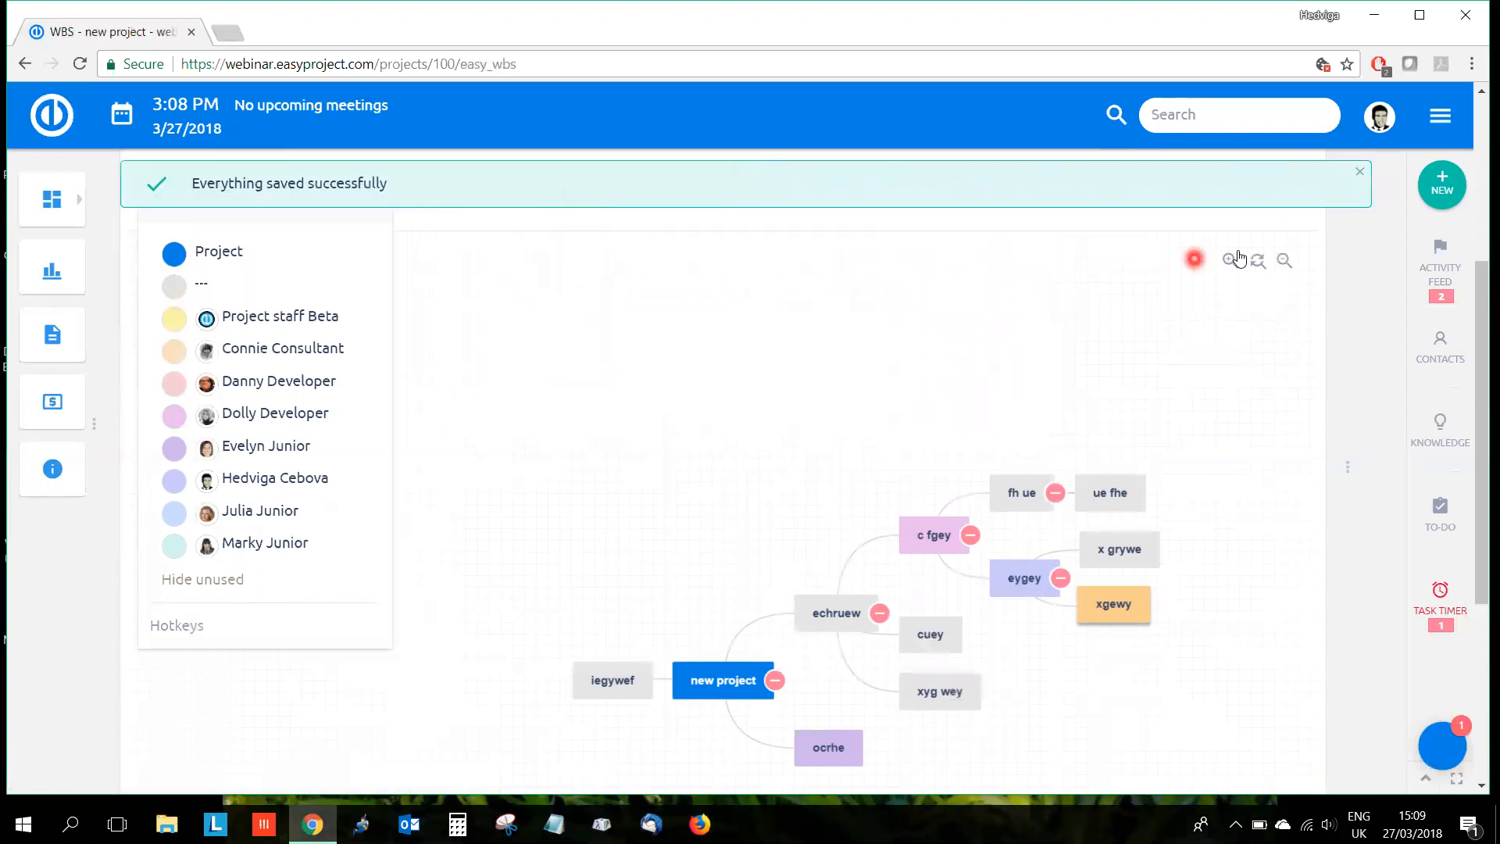
# Step: Collapse the WBS legend and bring up the side panel with the task details
pyautogui.moveTo(523, 198)
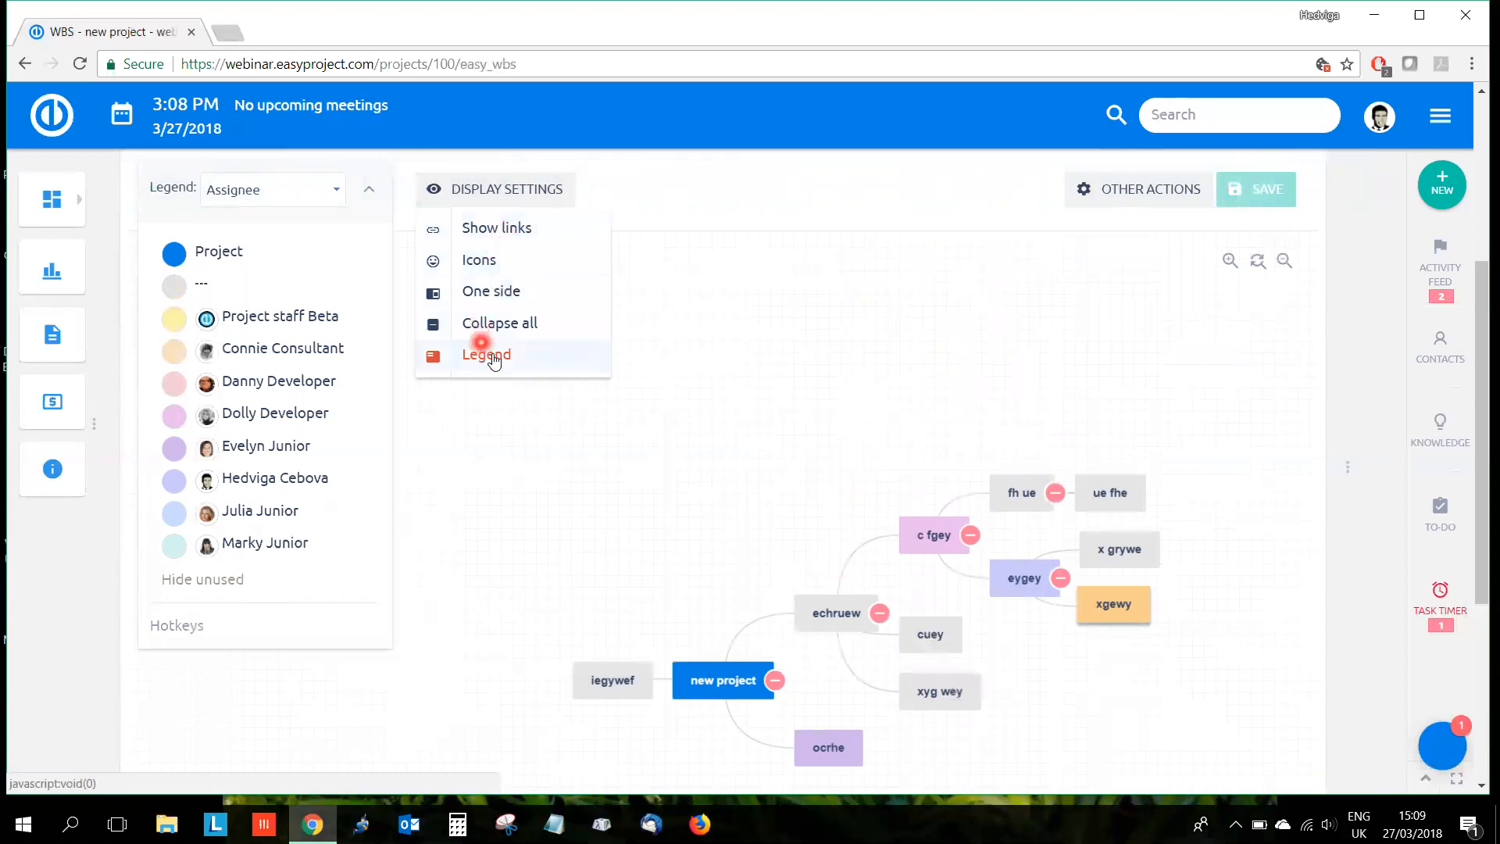
pyautogui.click(461, 228)
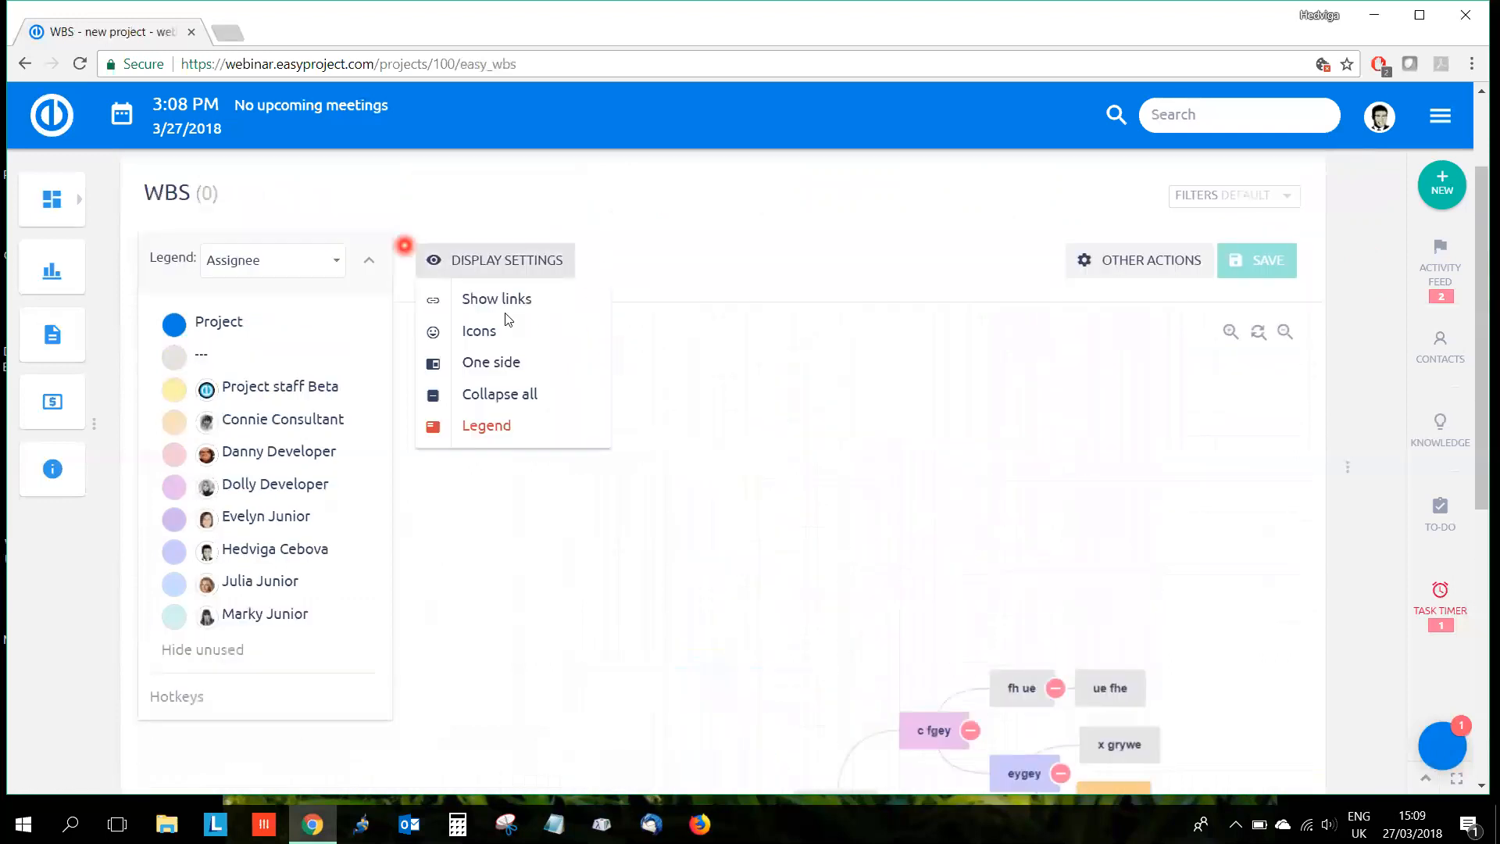
pyautogui.click(369, 260)
pyautogui.scroll(-5, 753, 398)
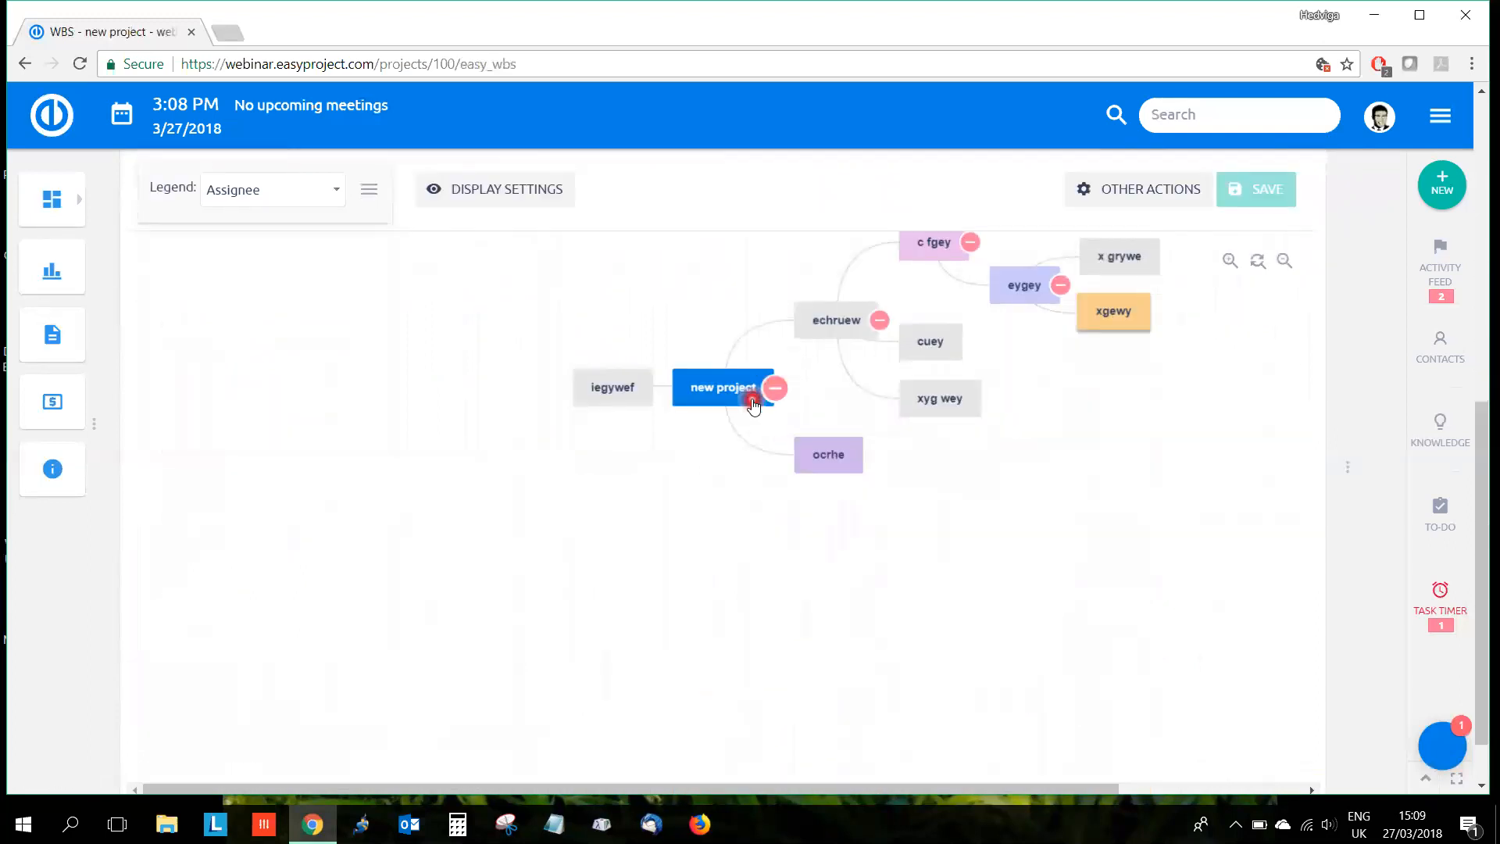
pyautogui.scroll(2, 752, 400)
pyautogui.click(1348, 474)
pyautogui.click(756, 456)
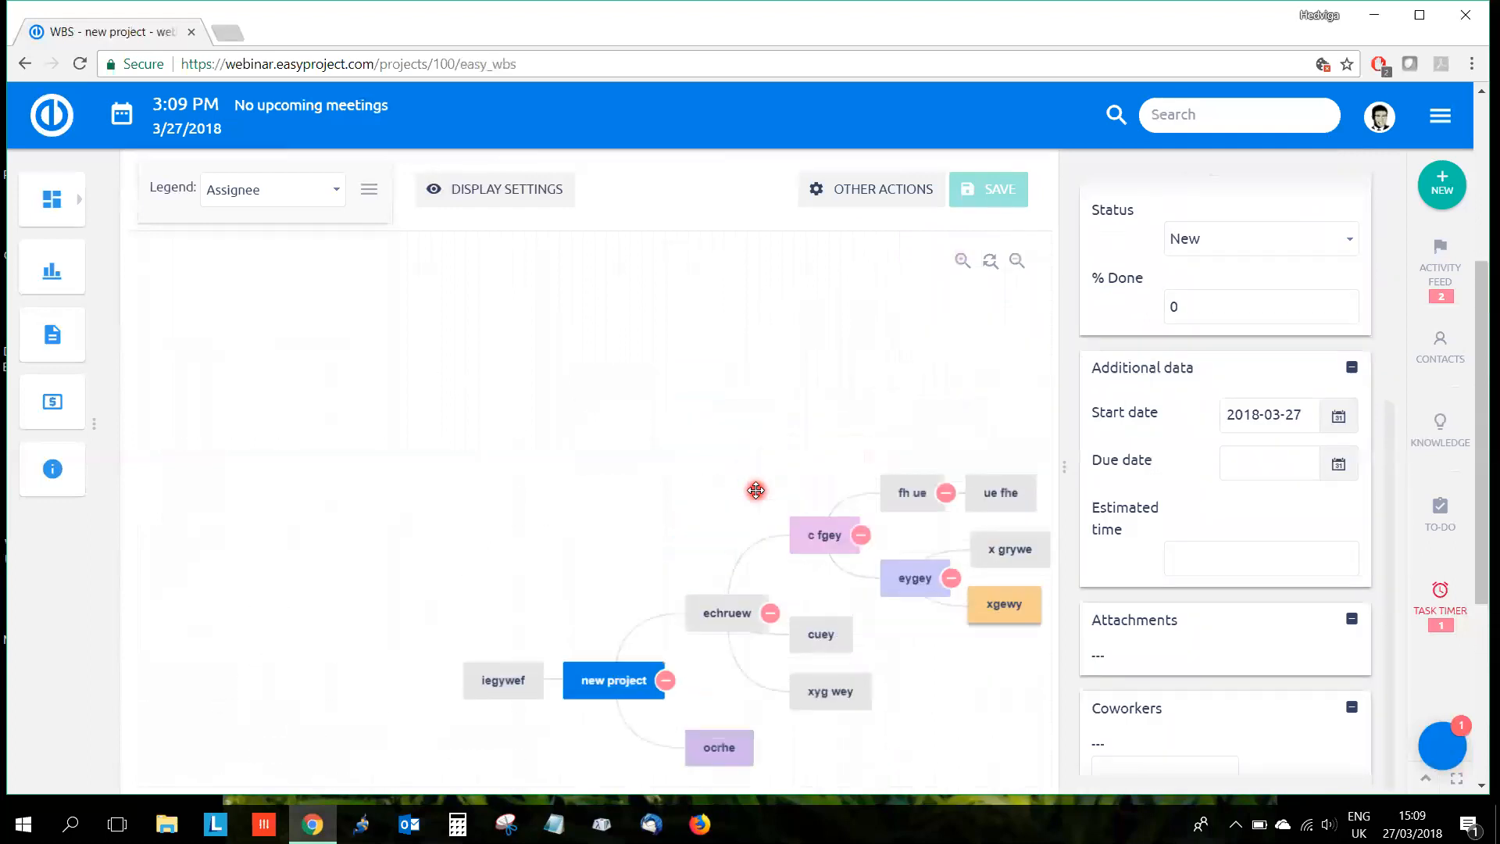
# Step: In the project's Gantt, move xgewy to 29 March, and c fgey and ue fhe to the second day of week 14
pyautogui.scroll(3, 756, 490)
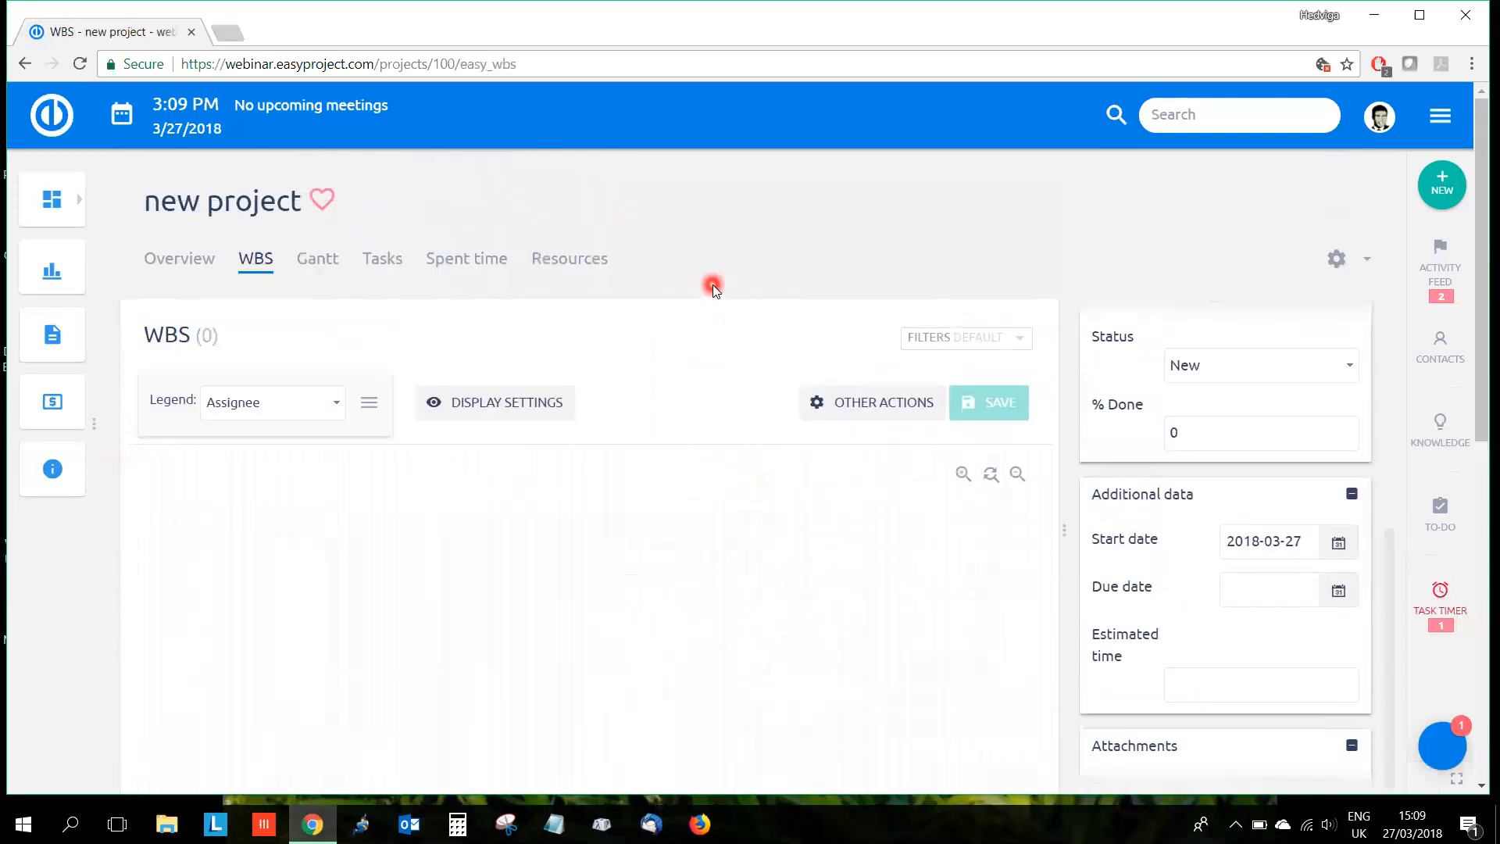
pyautogui.click(326, 262)
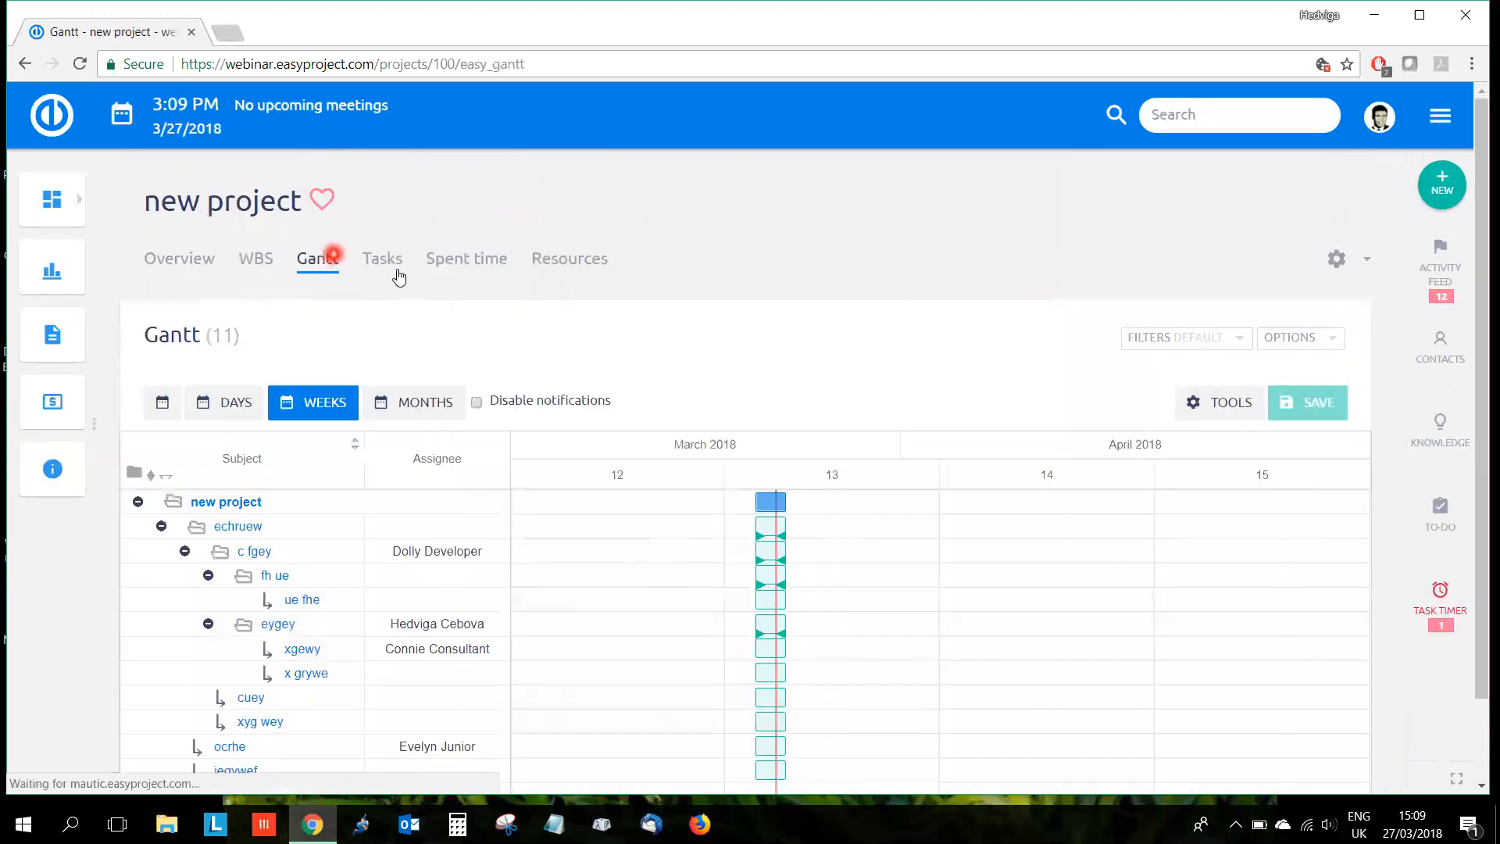
pyautogui.scroll(-2, 955, 488)
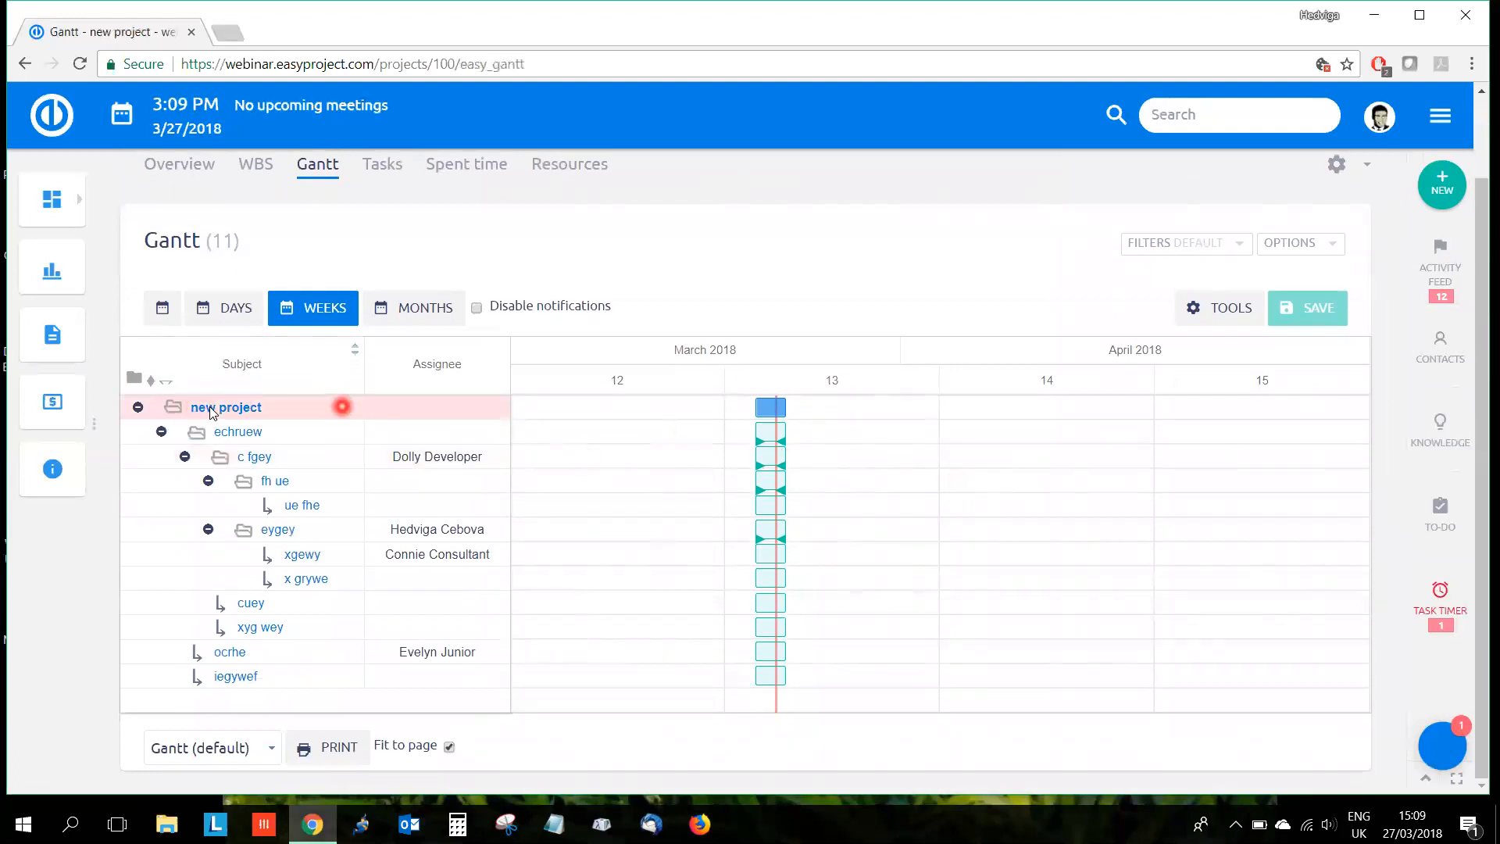
pyautogui.moveTo(769, 413)
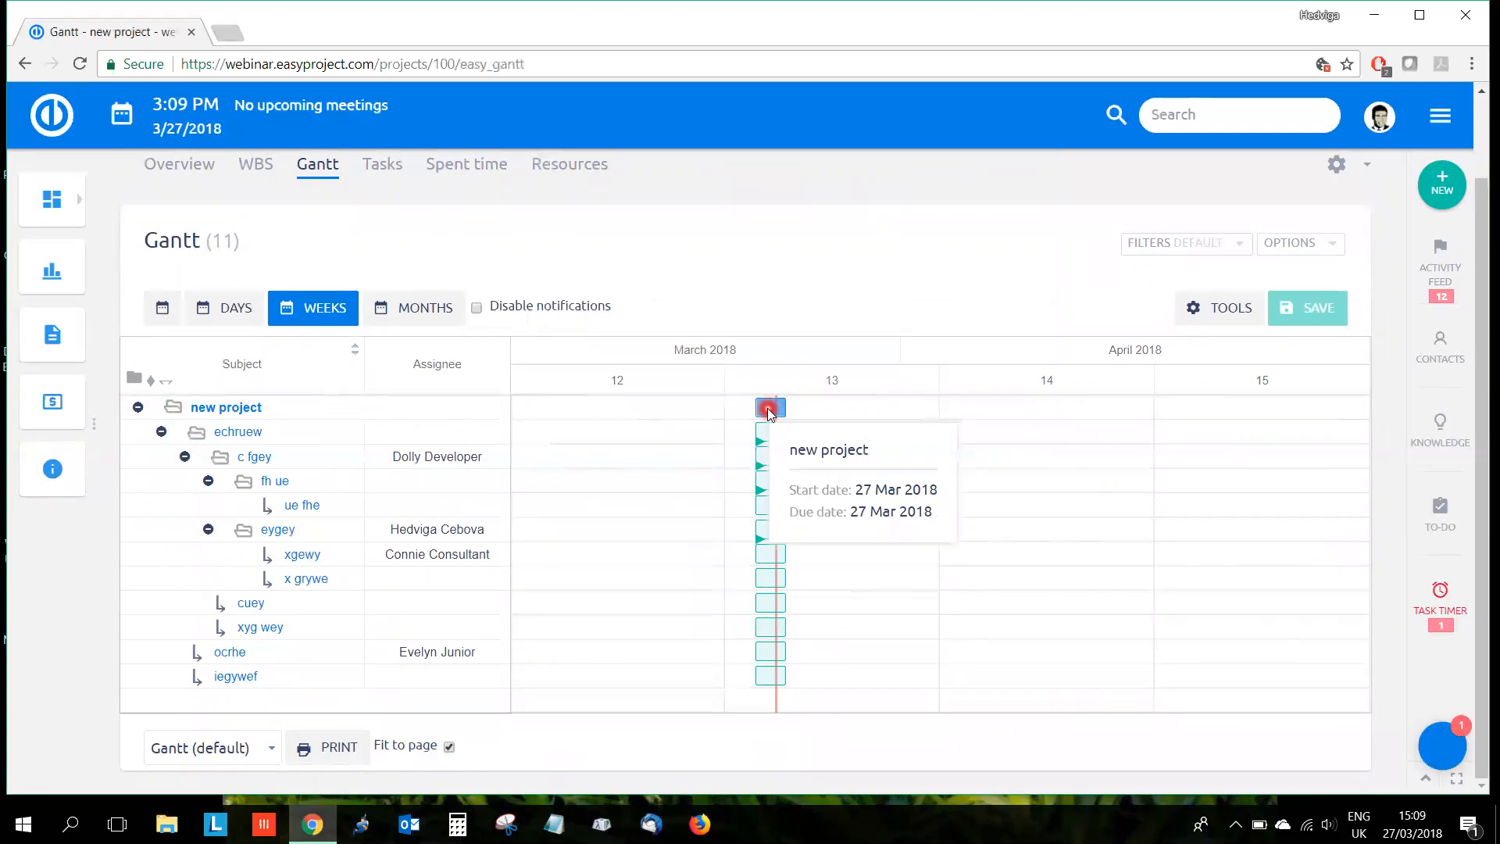
pyautogui.moveTo(769, 554); pyautogui.dragTo(831, 556)
pyautogui.moveTo(768, 504); pyautogui.dragTo(891, 502)
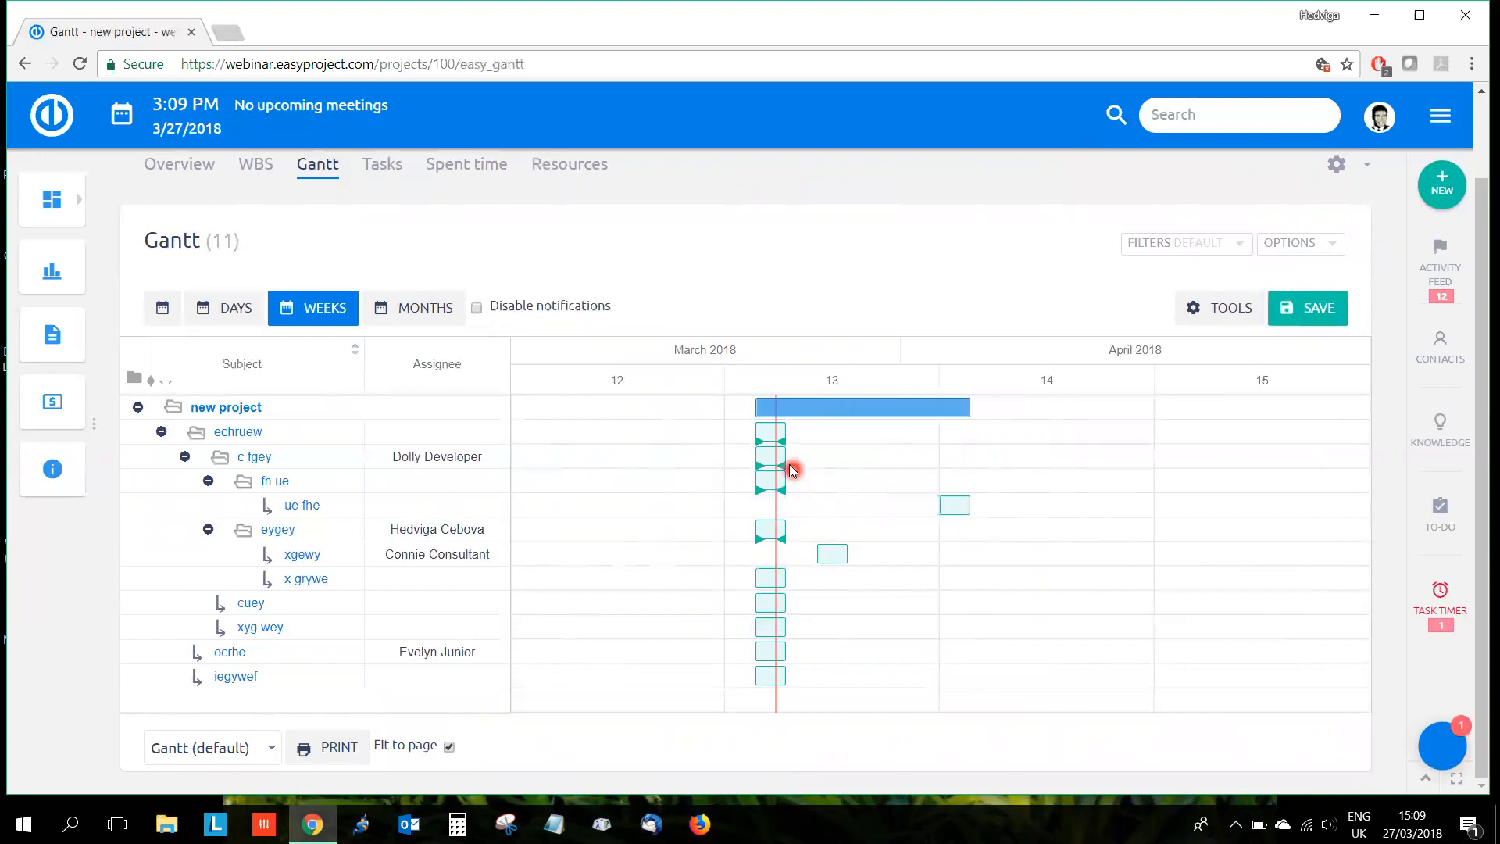
pyautogui.moveTo(767, 449); pyautogui.dragTo(994, 462)
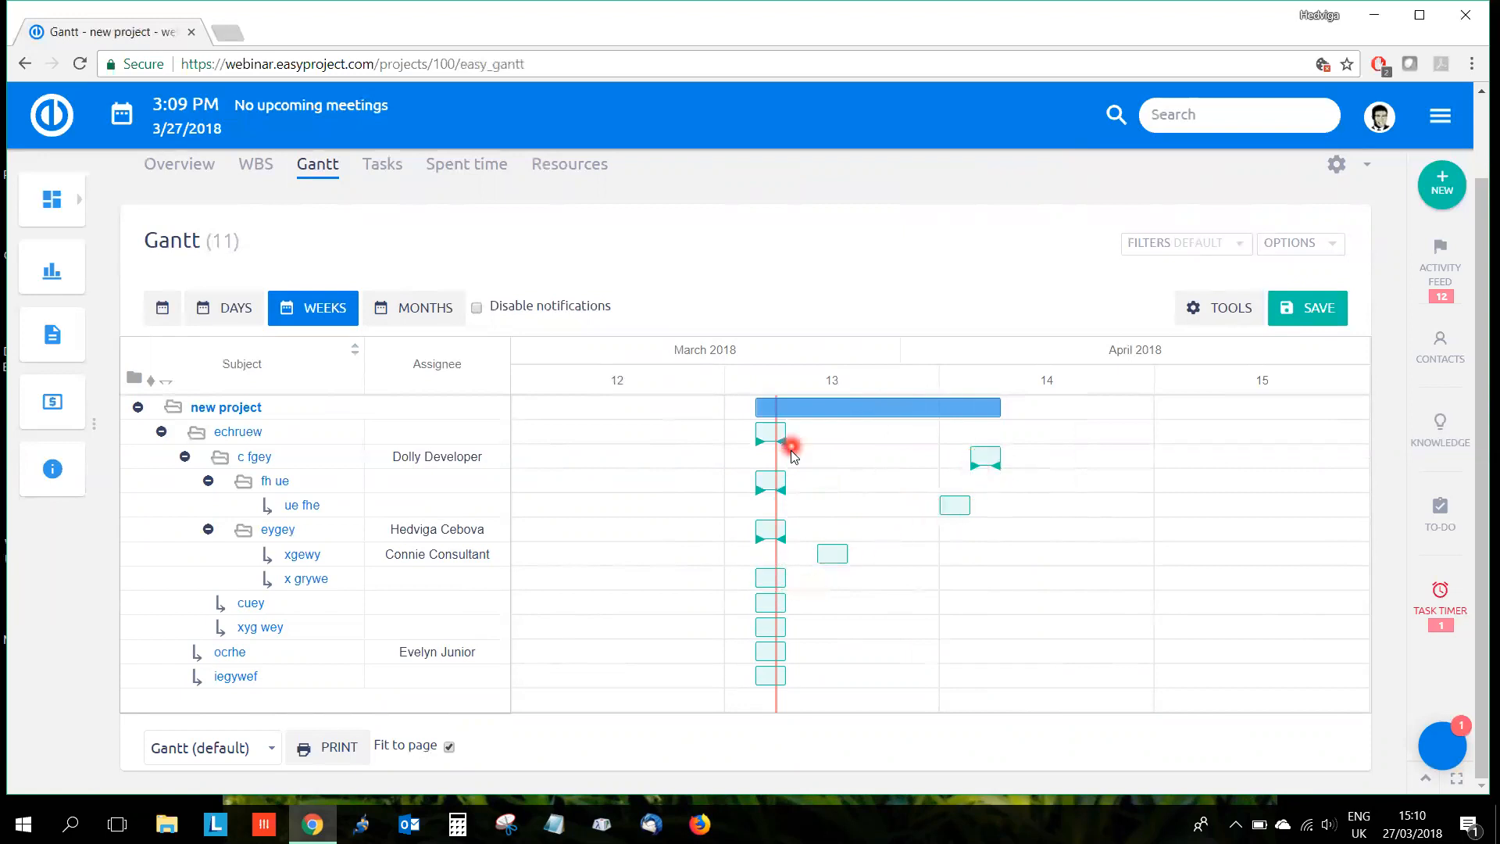
pyautogui.moveTo(948, 508); pyautogui.dragTo(994, 509)
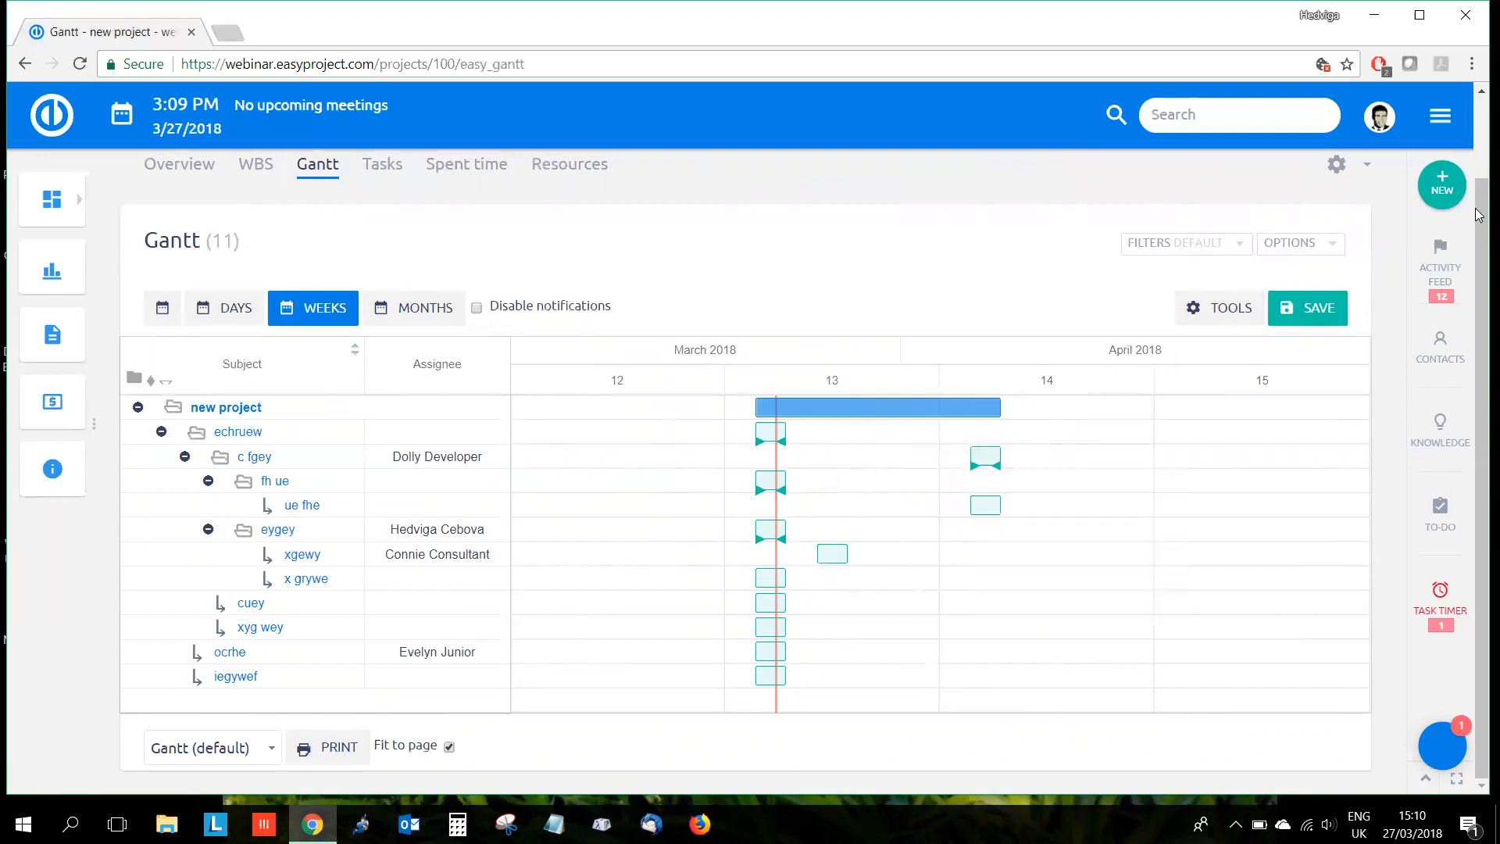
# Step: Open the administration in a new tab and go to its Task tracking settings
pyautogui.click(1440, 115)
pyautogui.rightClick(1114, 750)
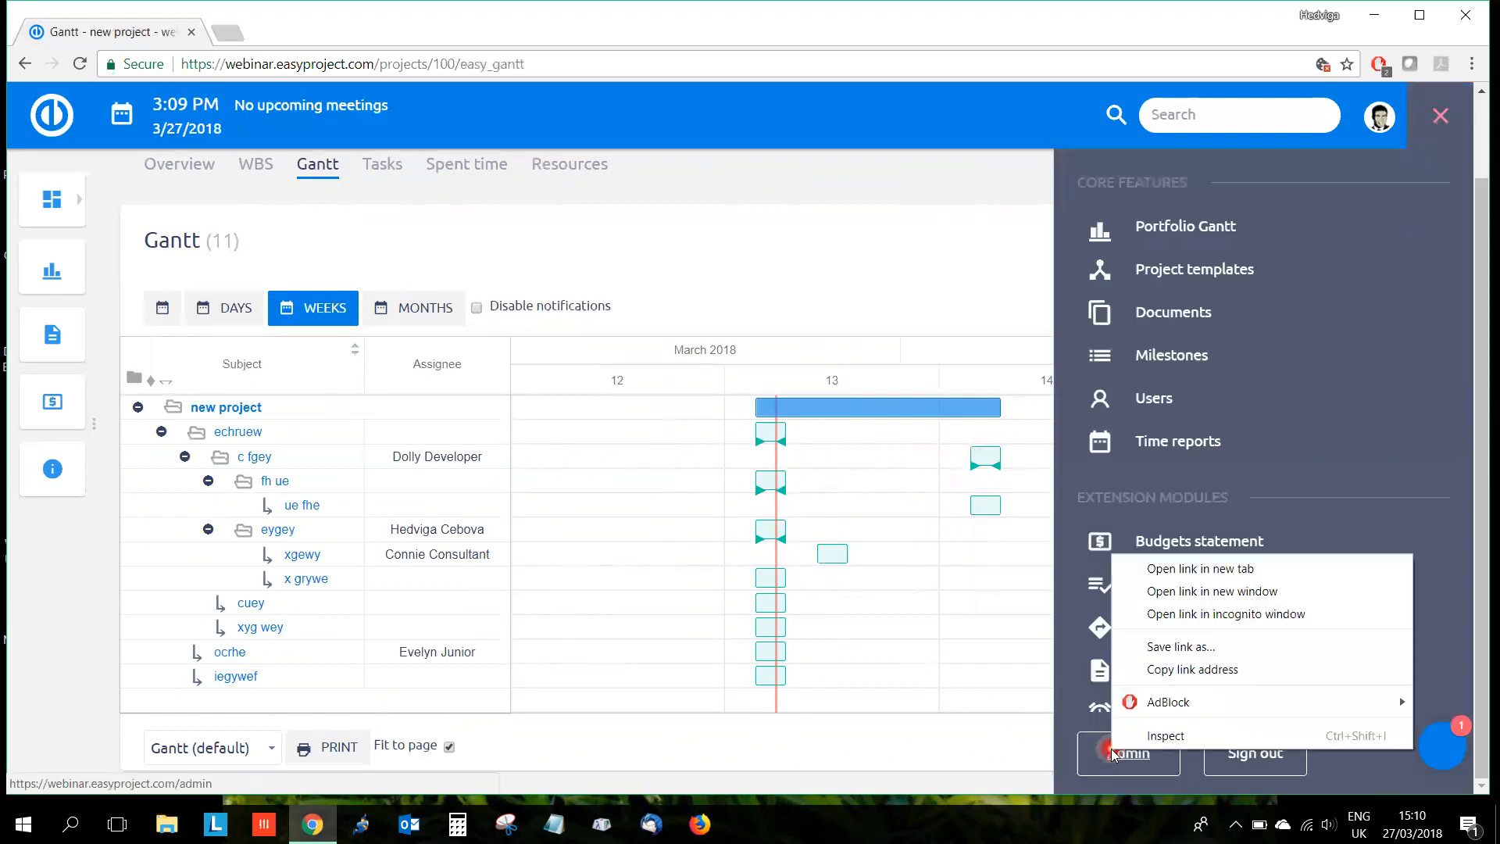
pyautogui.click(1172, 569)
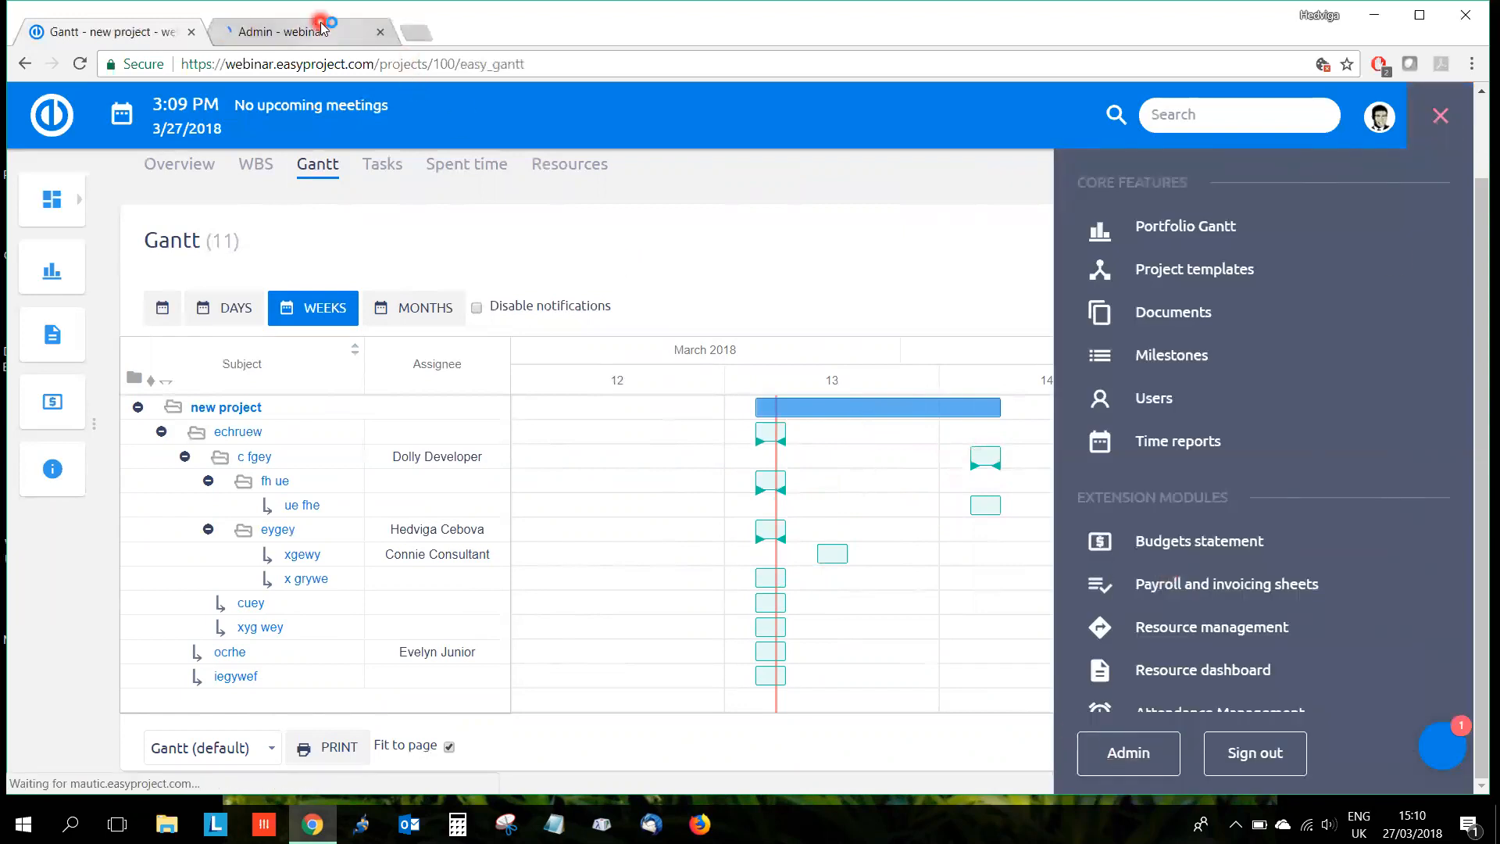
pyautogui.click(320, 29)
pyautogui.scroll(-5, 820, 655)
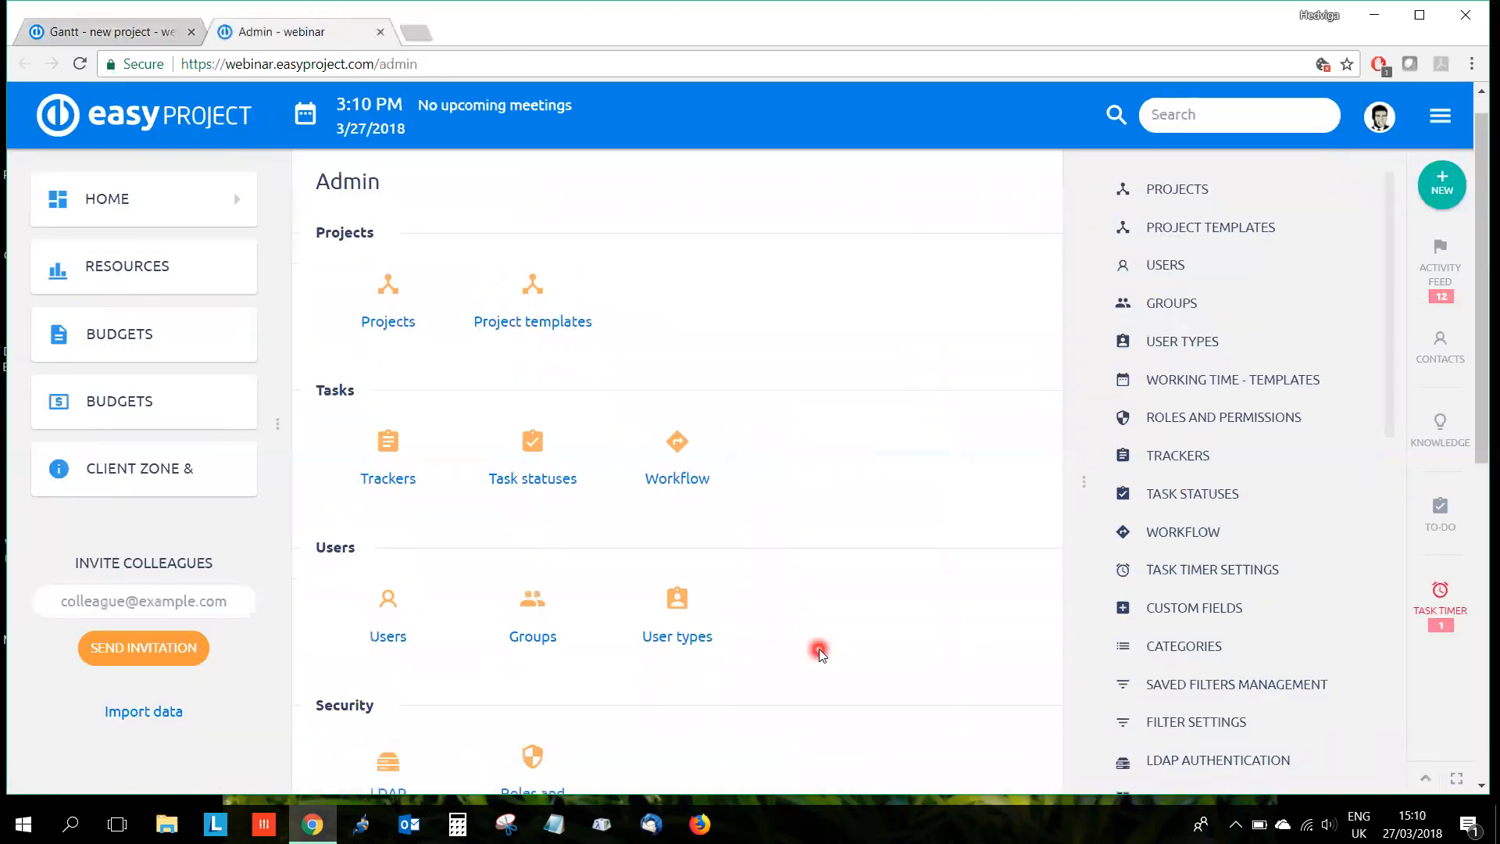
pyautogui.scroll(-4, 819, 655)
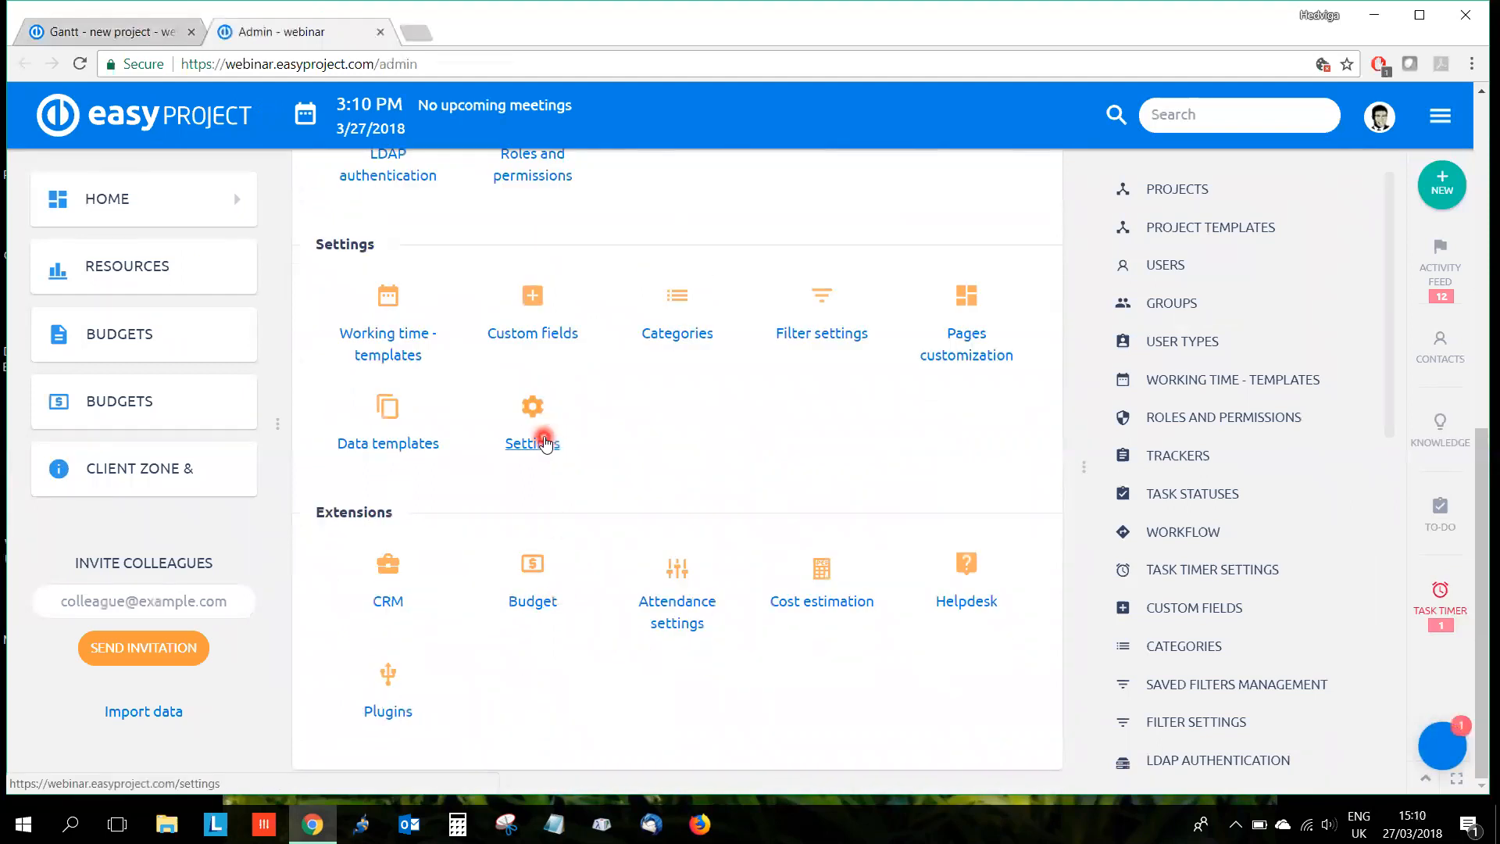
pyautogui.click(544, 442)
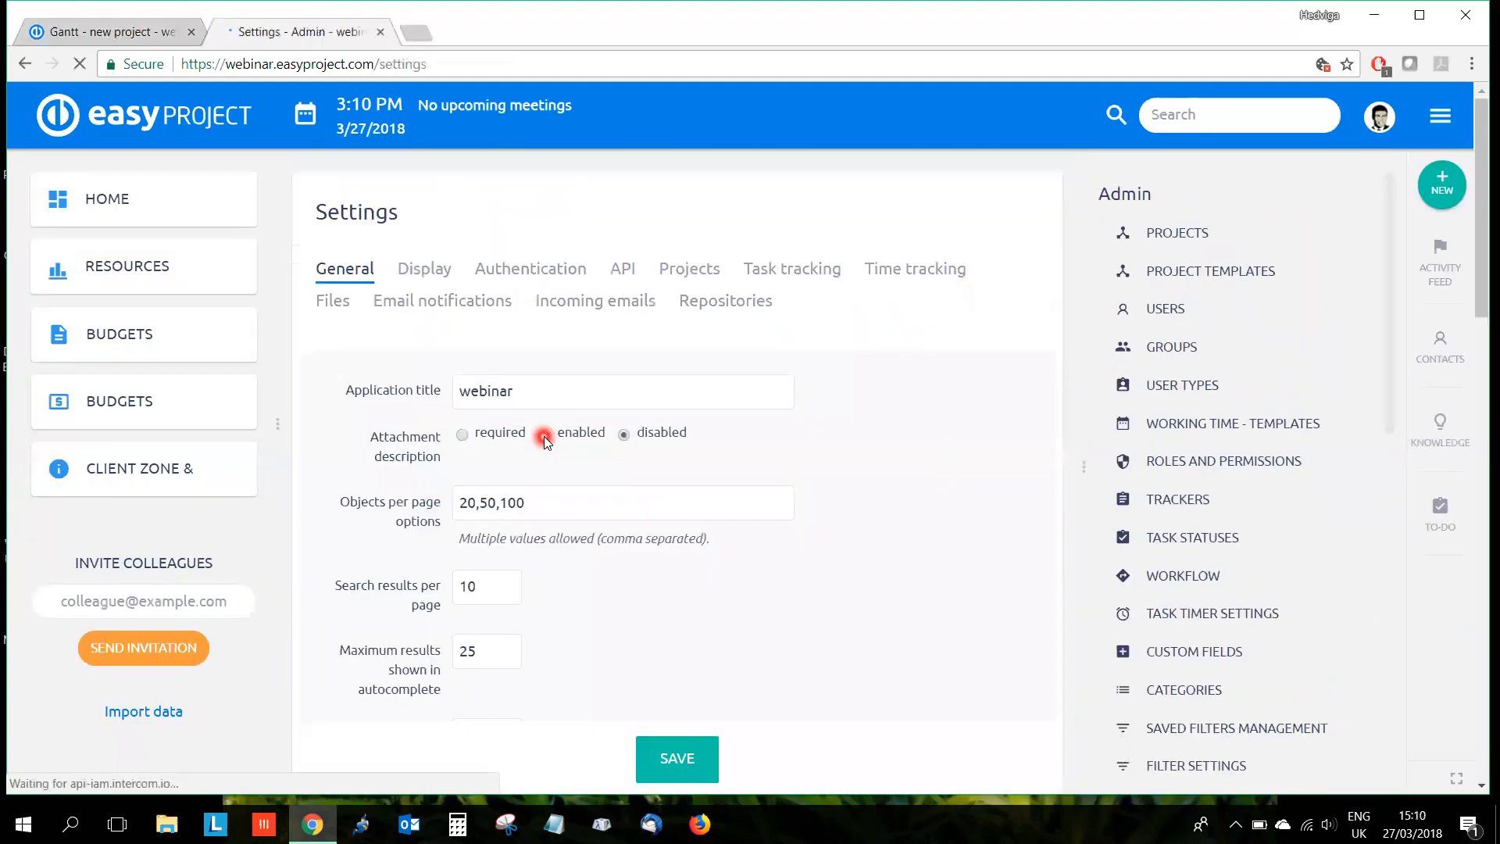
pyautogui.click(839, 272)
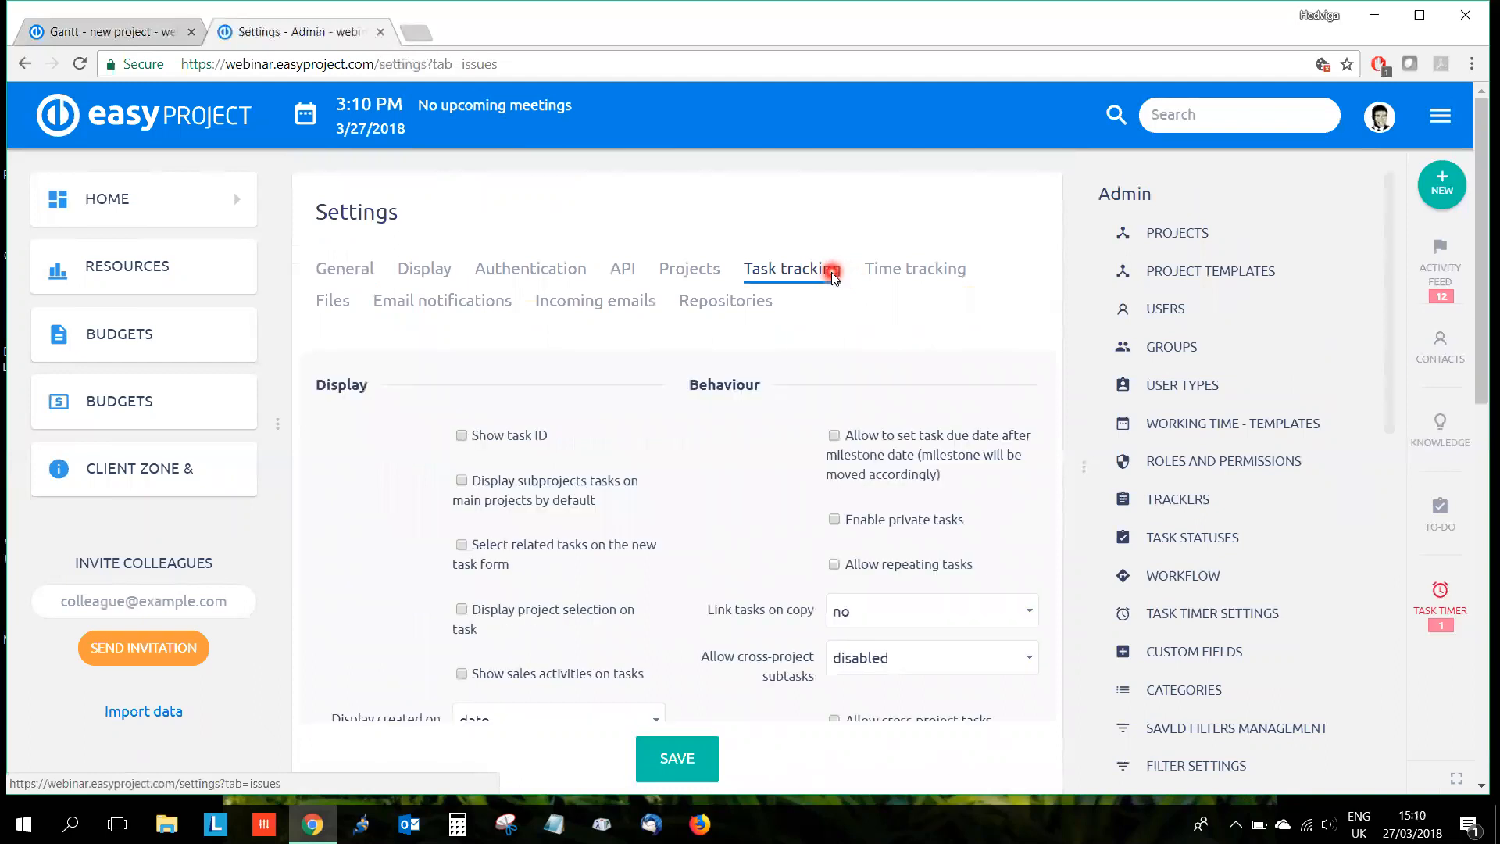
# Step: Set the parent tasks' start/due date, priority and % done to Calculated from subtasks, and save the settings
pyautogui.scroll(-7, 729, 519)
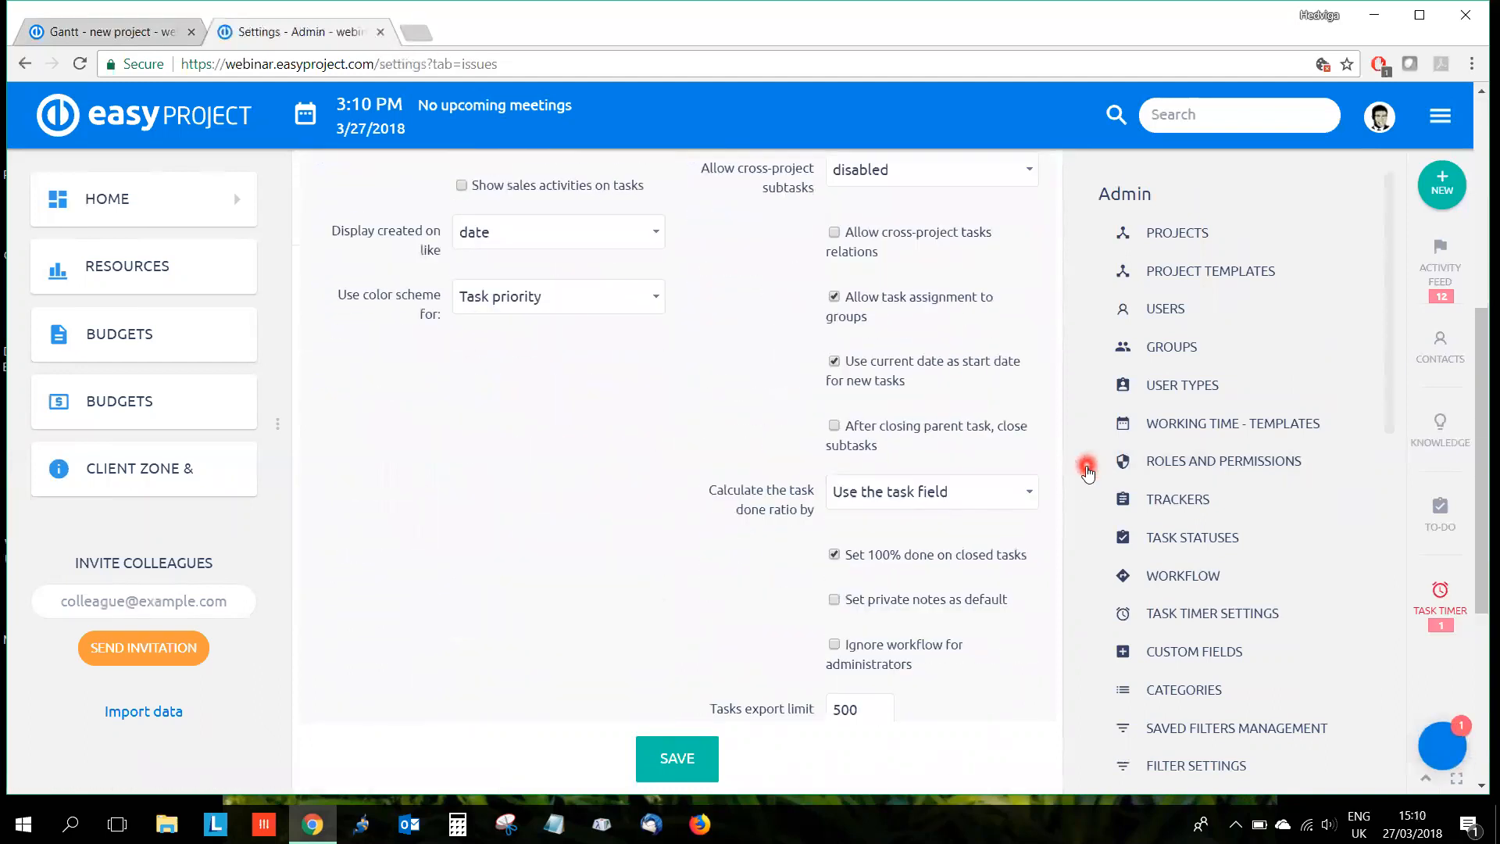
pyautogui.scroll(-3, 637, 539)
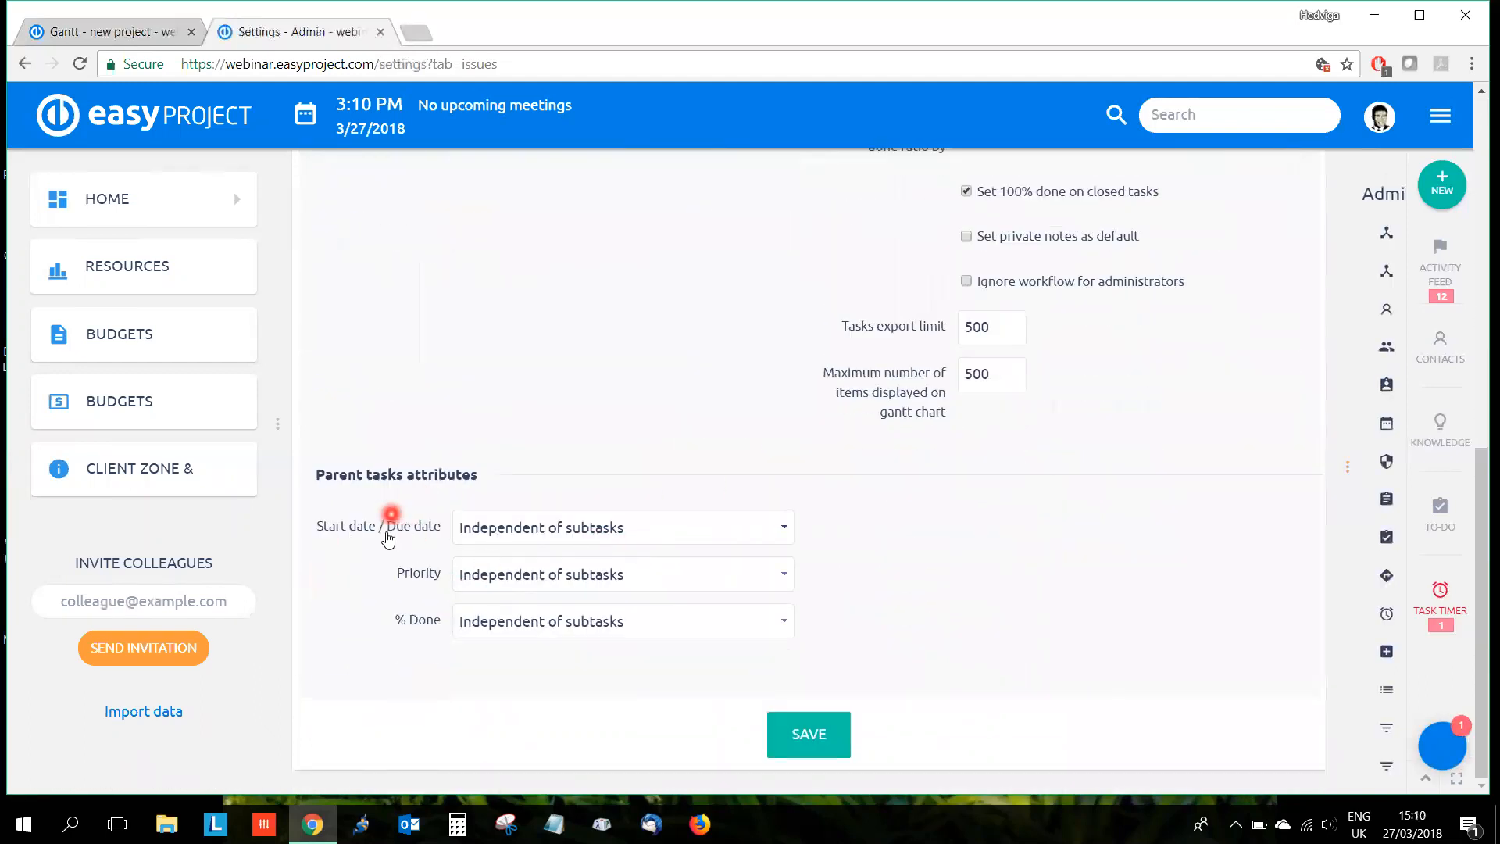
pyautogui.click(602, 527)
pyautogui.click(587, 554)
pyautogui.click(578, 576)
pyautogui.click(575, 600)
pyautogui.click(567, 631)
pyautogui.click(547, 647)
pyautogui.click(823, 738)
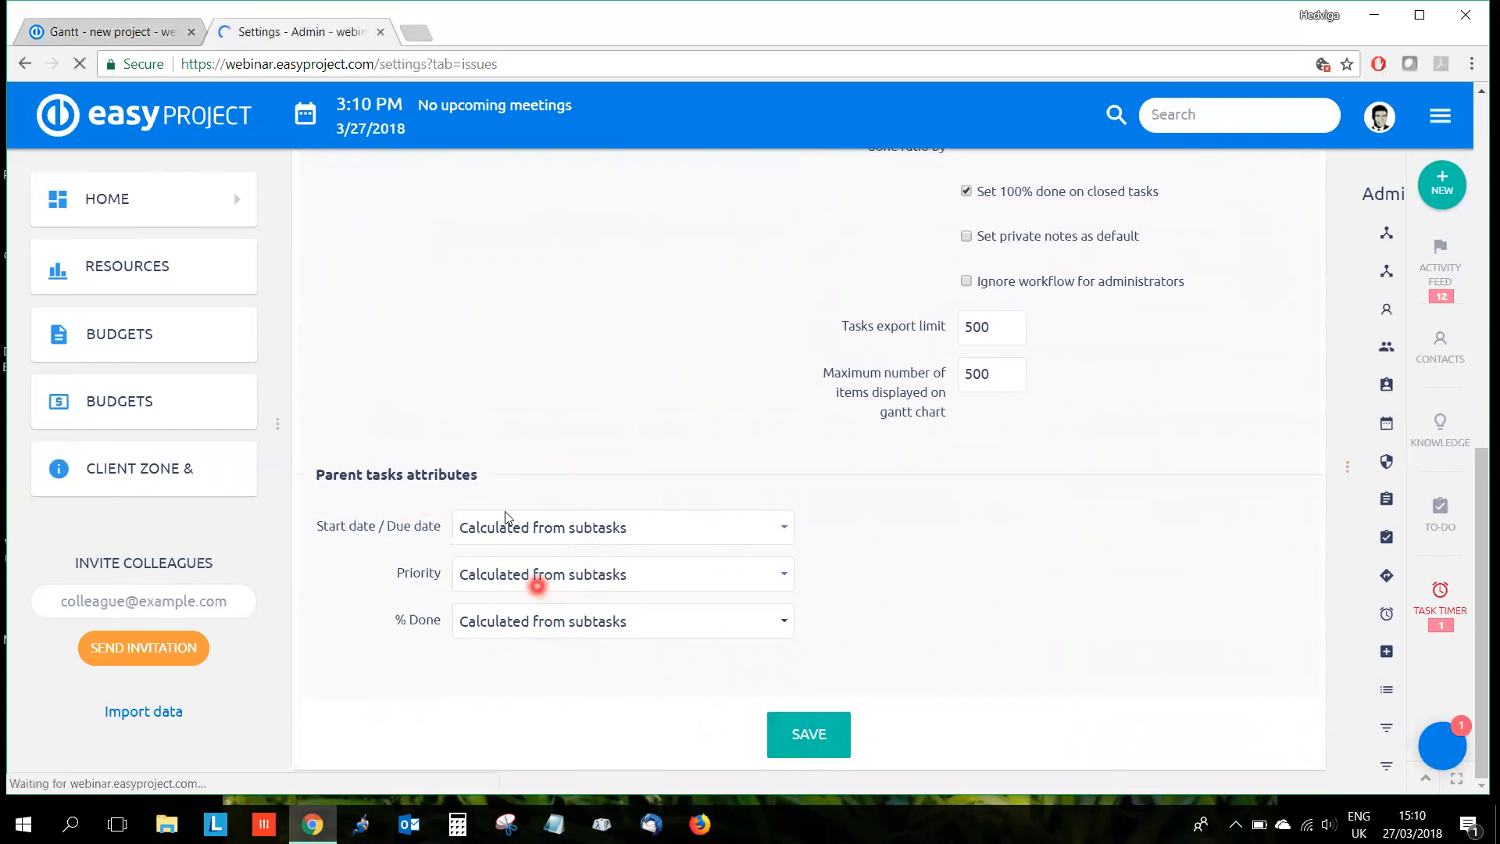
# Step: Return to the project's Gantt, save the moved tasks and reload the chart
pyautogui.click(104, 35)
pyautogui.click(1298, 307)
pyautogui.click(260, 481)
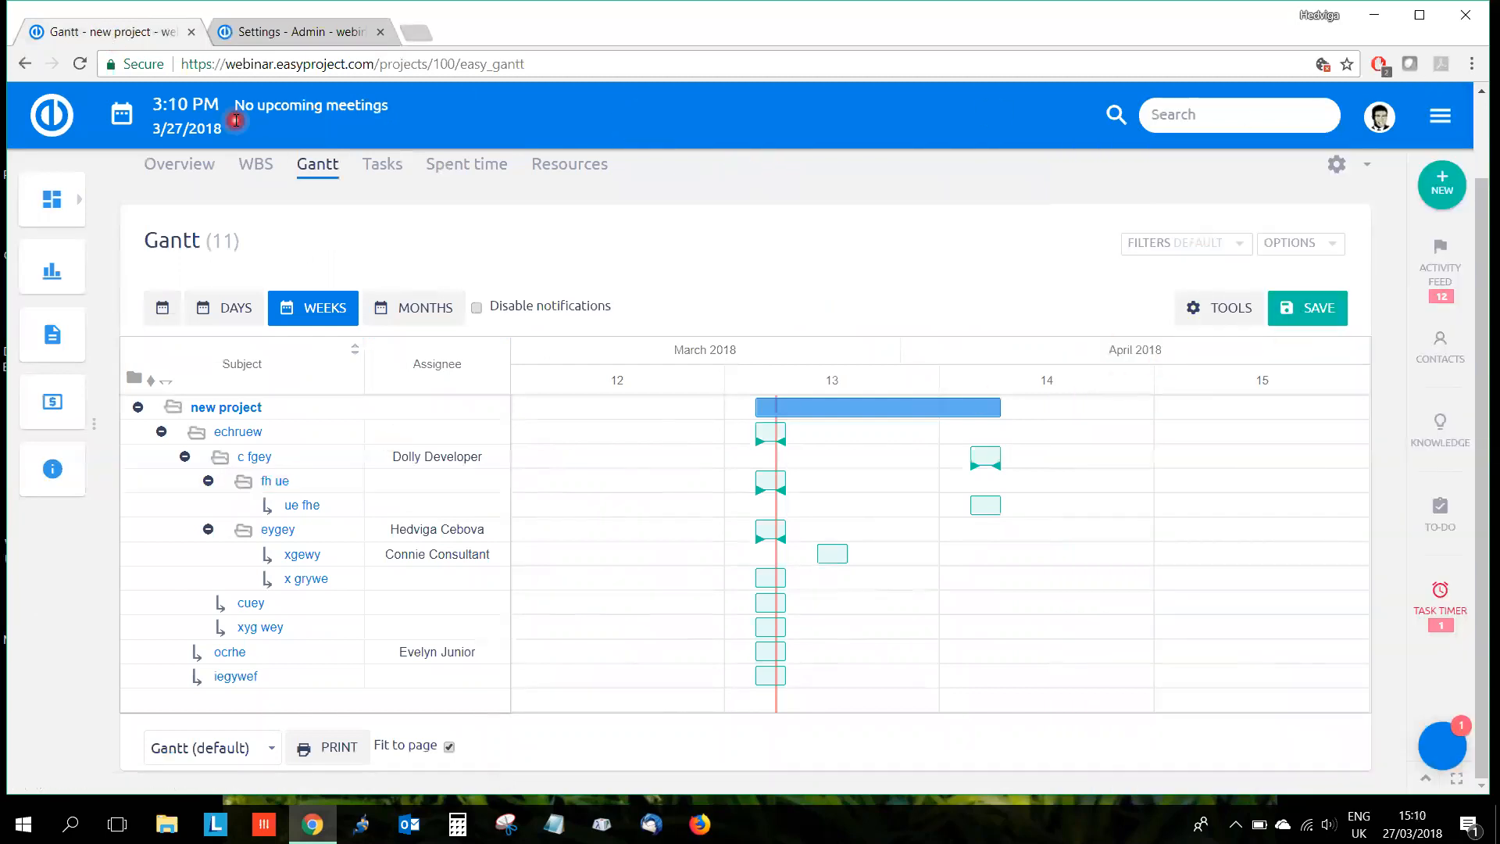
pyautogui.click(78, 66)
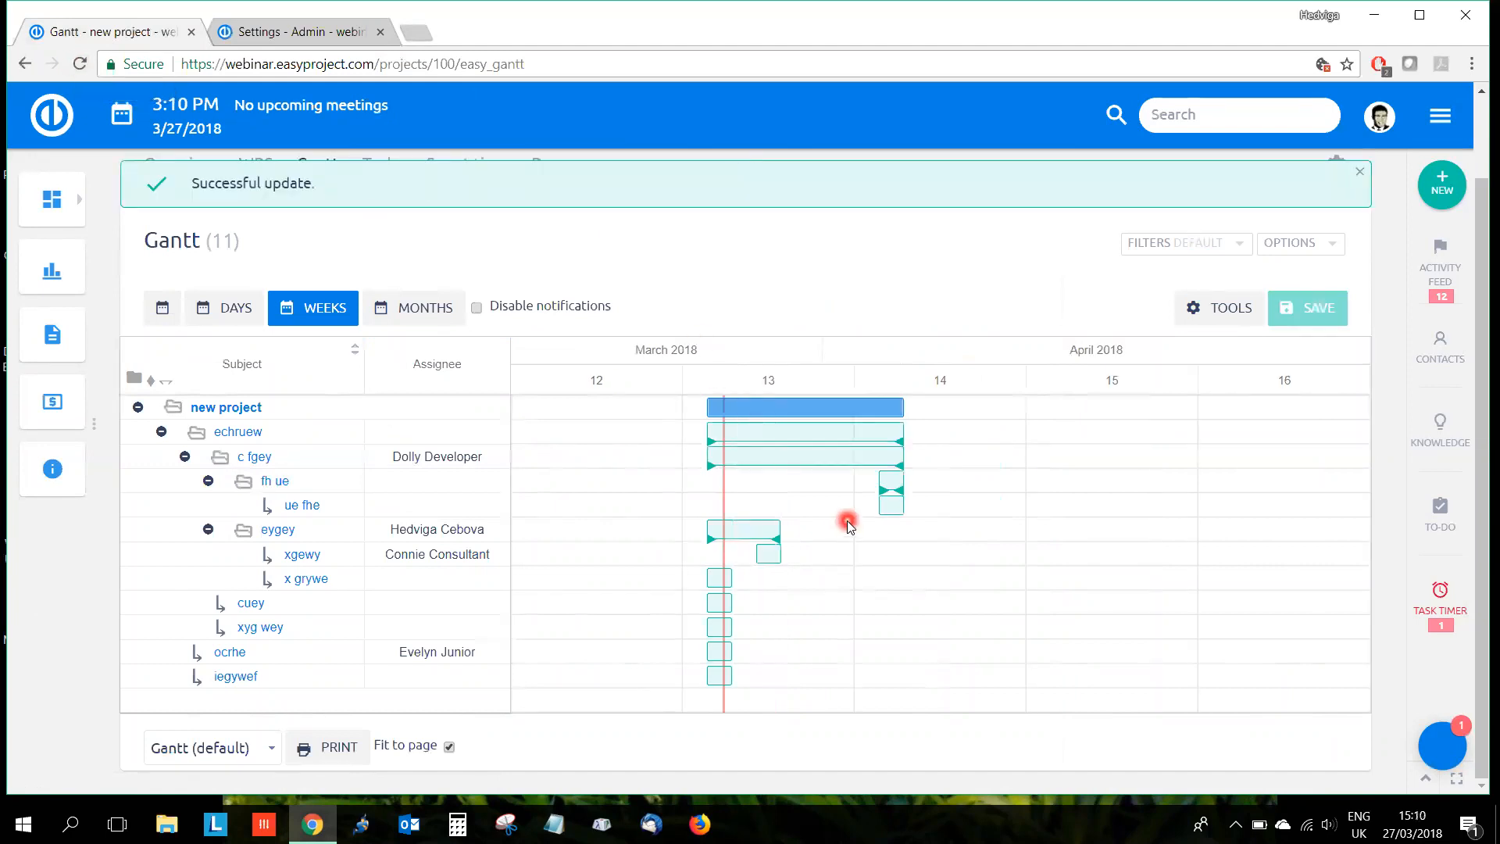
# Step: Try moving x grywe, xgewy and xyg wey into week 14 and ue fhe into week 15, and reload the Gantt without saving
pyautogui.moveTo(720, 578); pyautogui.dragTo(941, 579)
pyautogui.moveTo(765, 554); pyautogui.dragTo(921, 553)
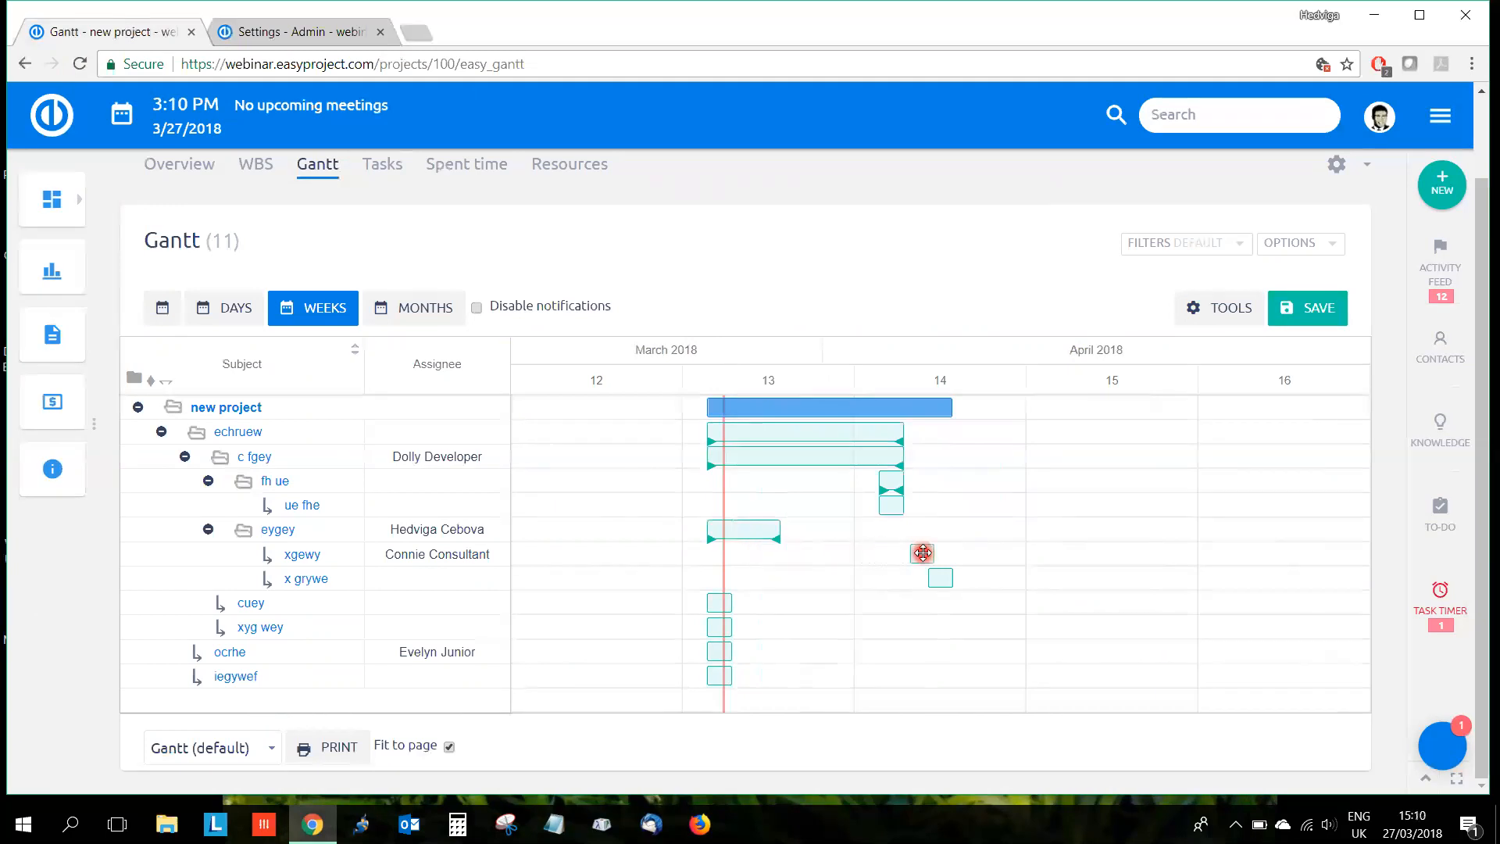
pyautogui.moveTo(889, 504); pyautogui.dragTo(1043, 504)
pyautogui.moveTo(713, 628); pyautogui.dragTo(838, 633)
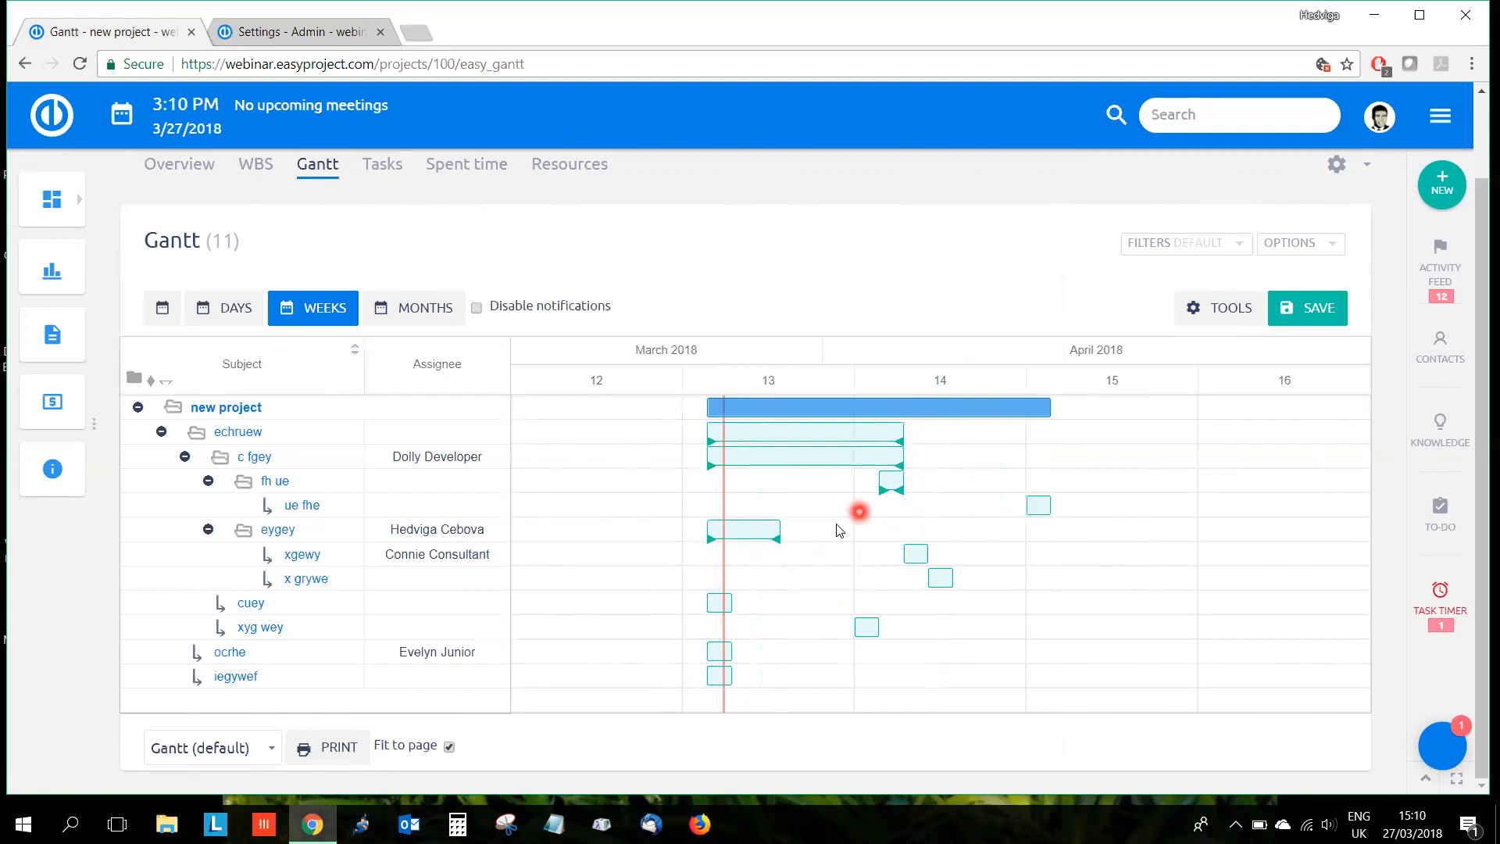
pyautogui.click(79, 64)
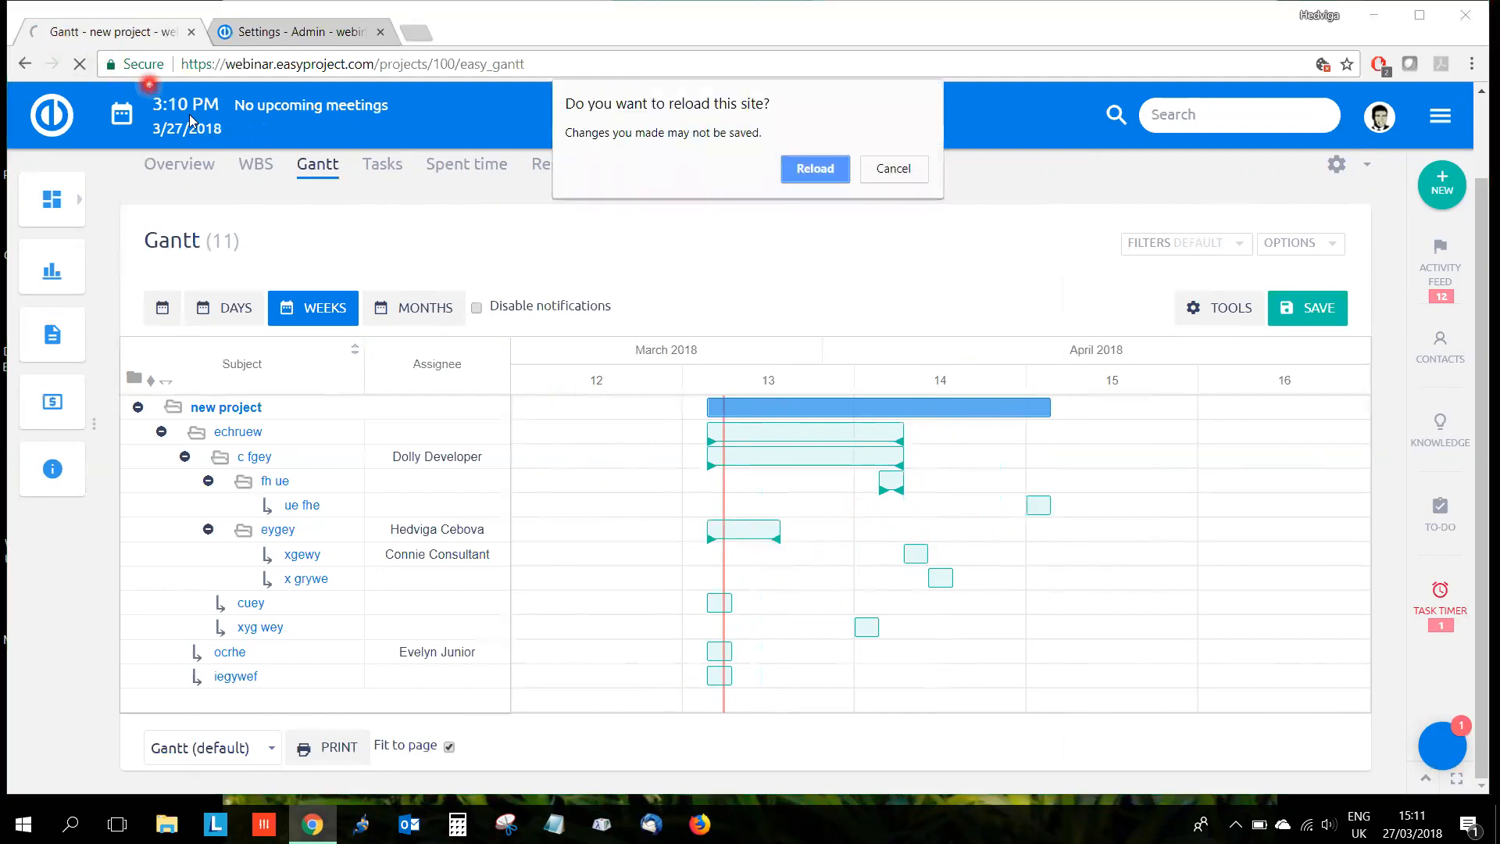
pyautogui.click(801, 170)
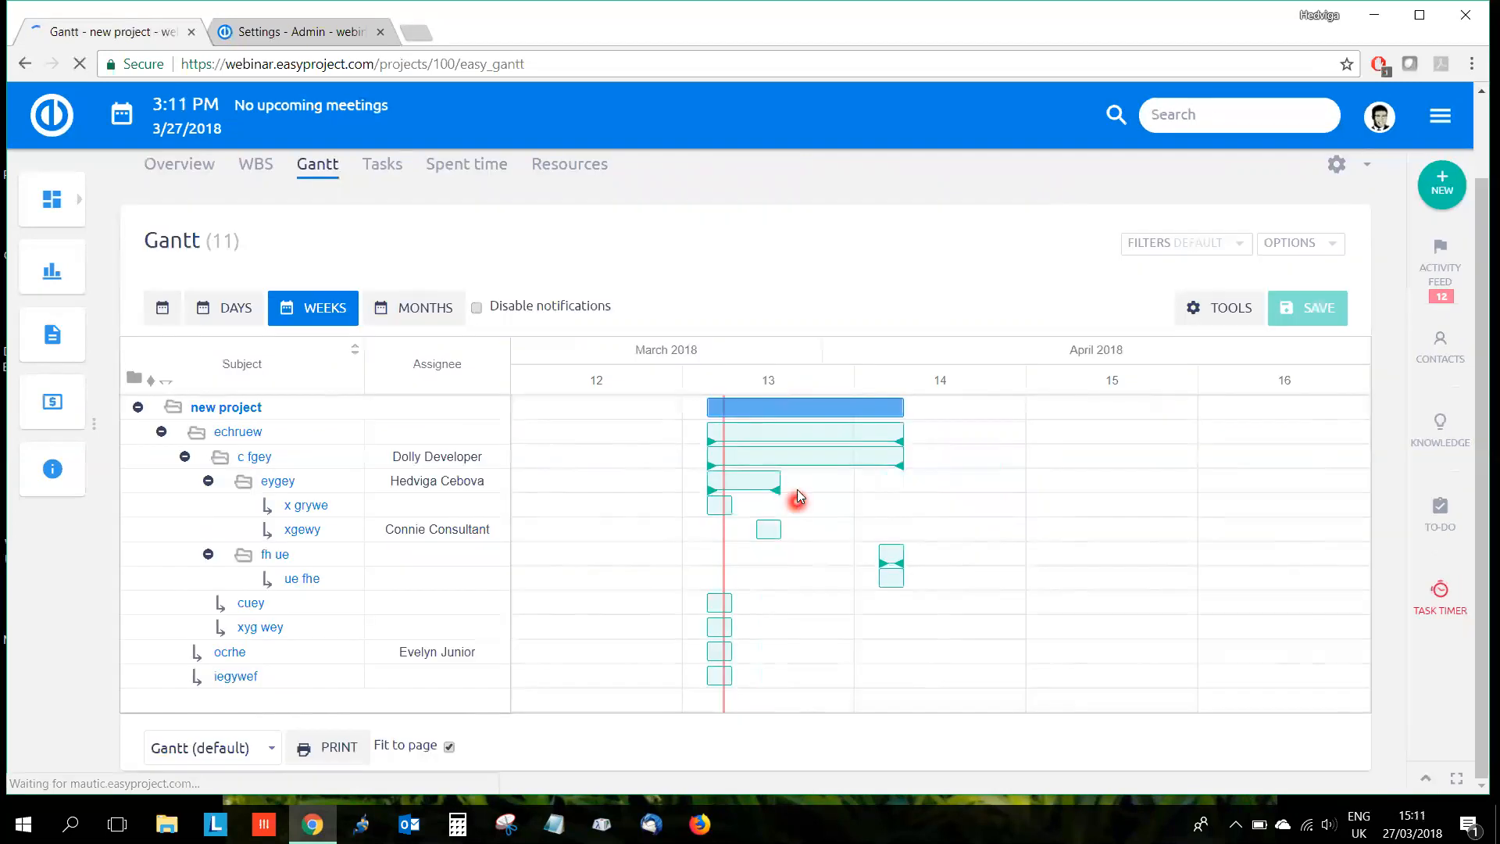
# Step: Stretch ue fhe to four days, and link both xgewy and cuey to it as preceding tasks
pyautogui.scroll(-1, 926, 556)
pyautogui.moveTo(890, 576); pyautogui.dragTo(1028, 588)
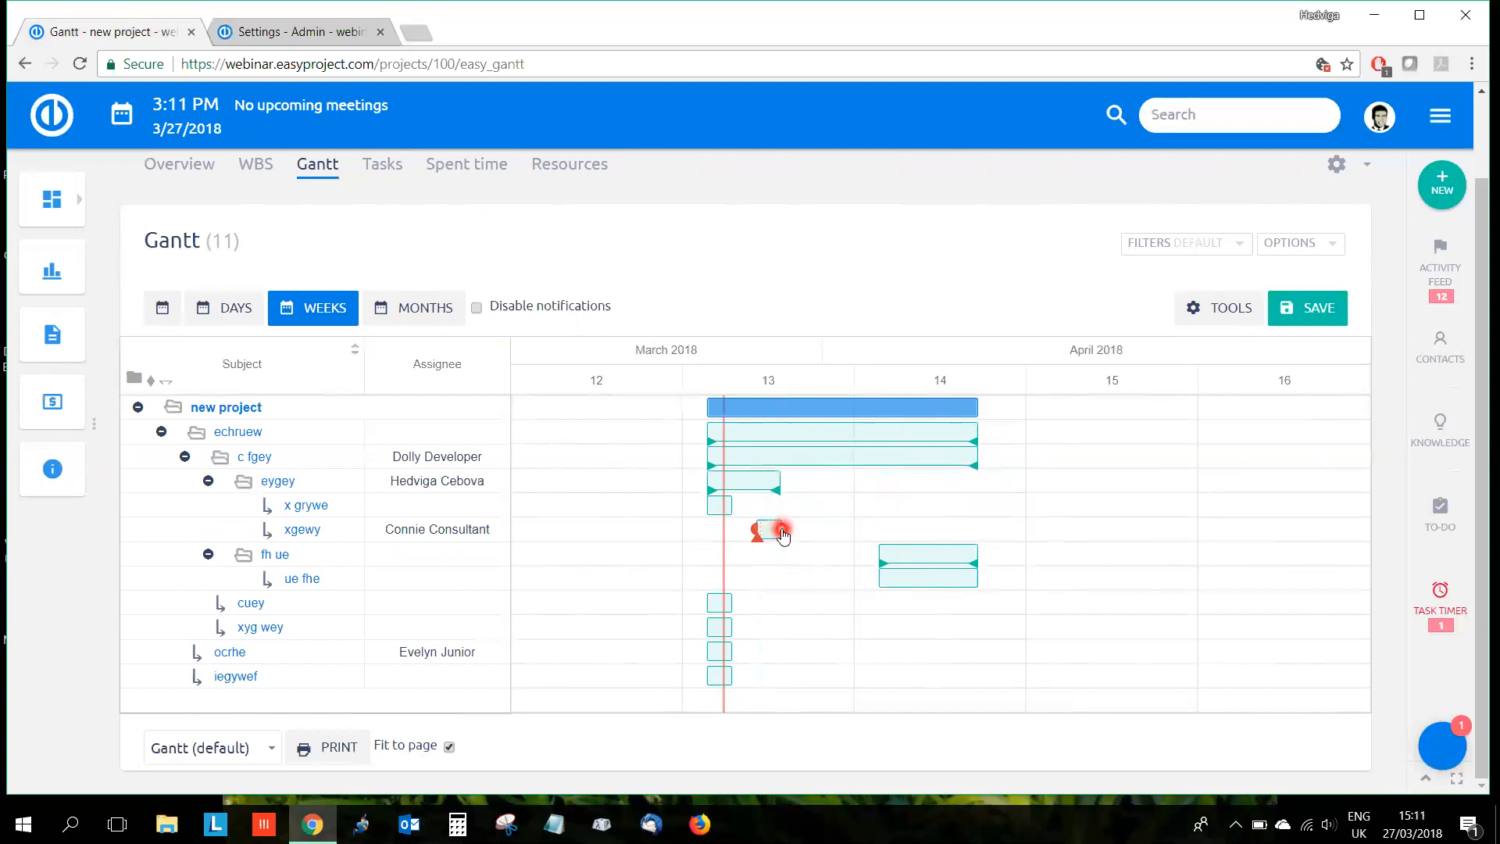
pyautogui.moveTo(795, 545); pyautogui.dragTo(910, 591)
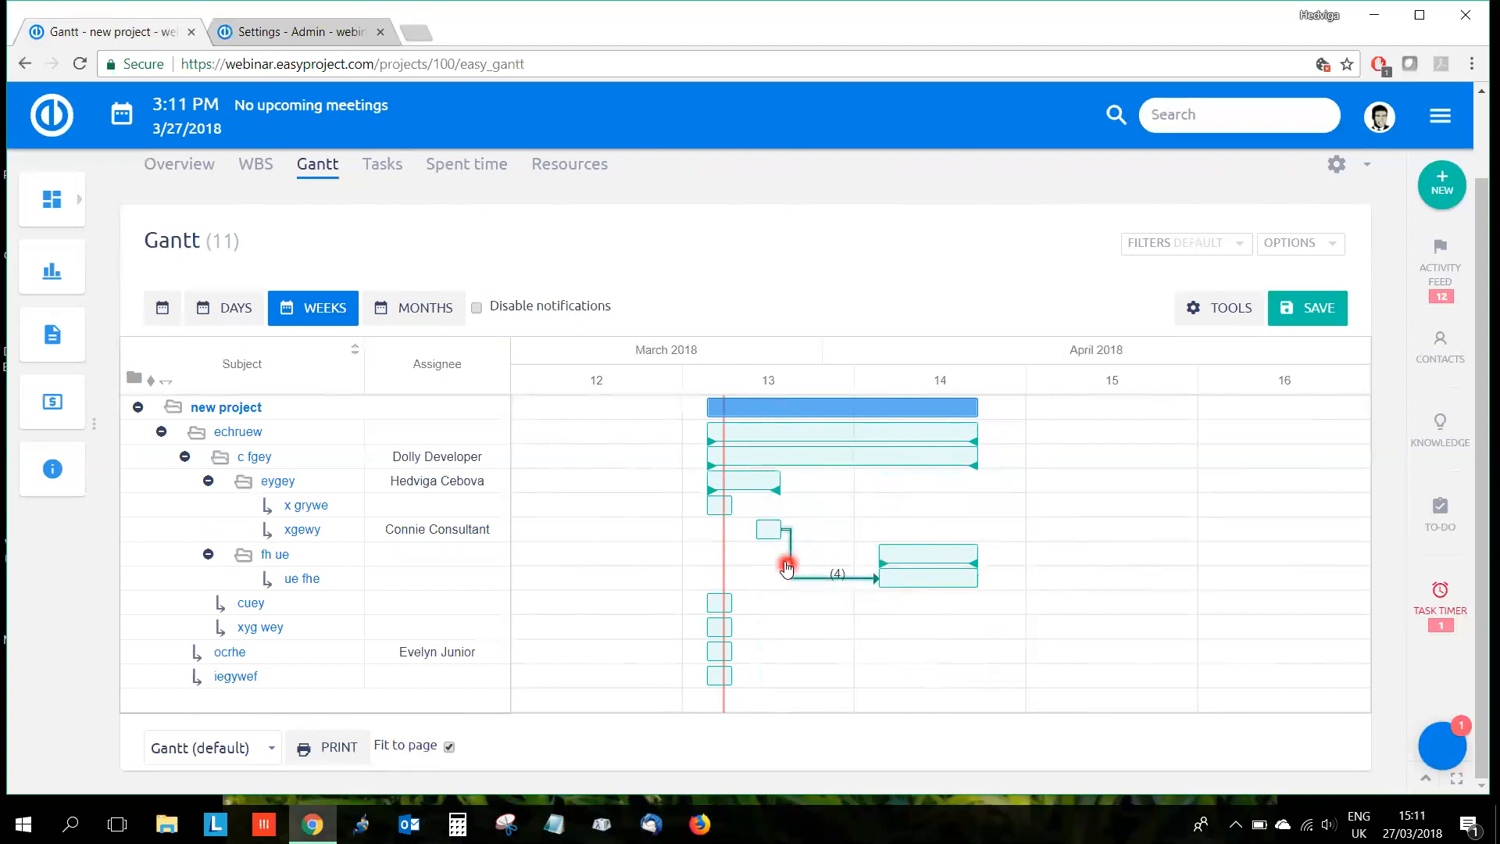
pyautogui.moveTo(755, 534); pyautogui.dragTo(912, 582)
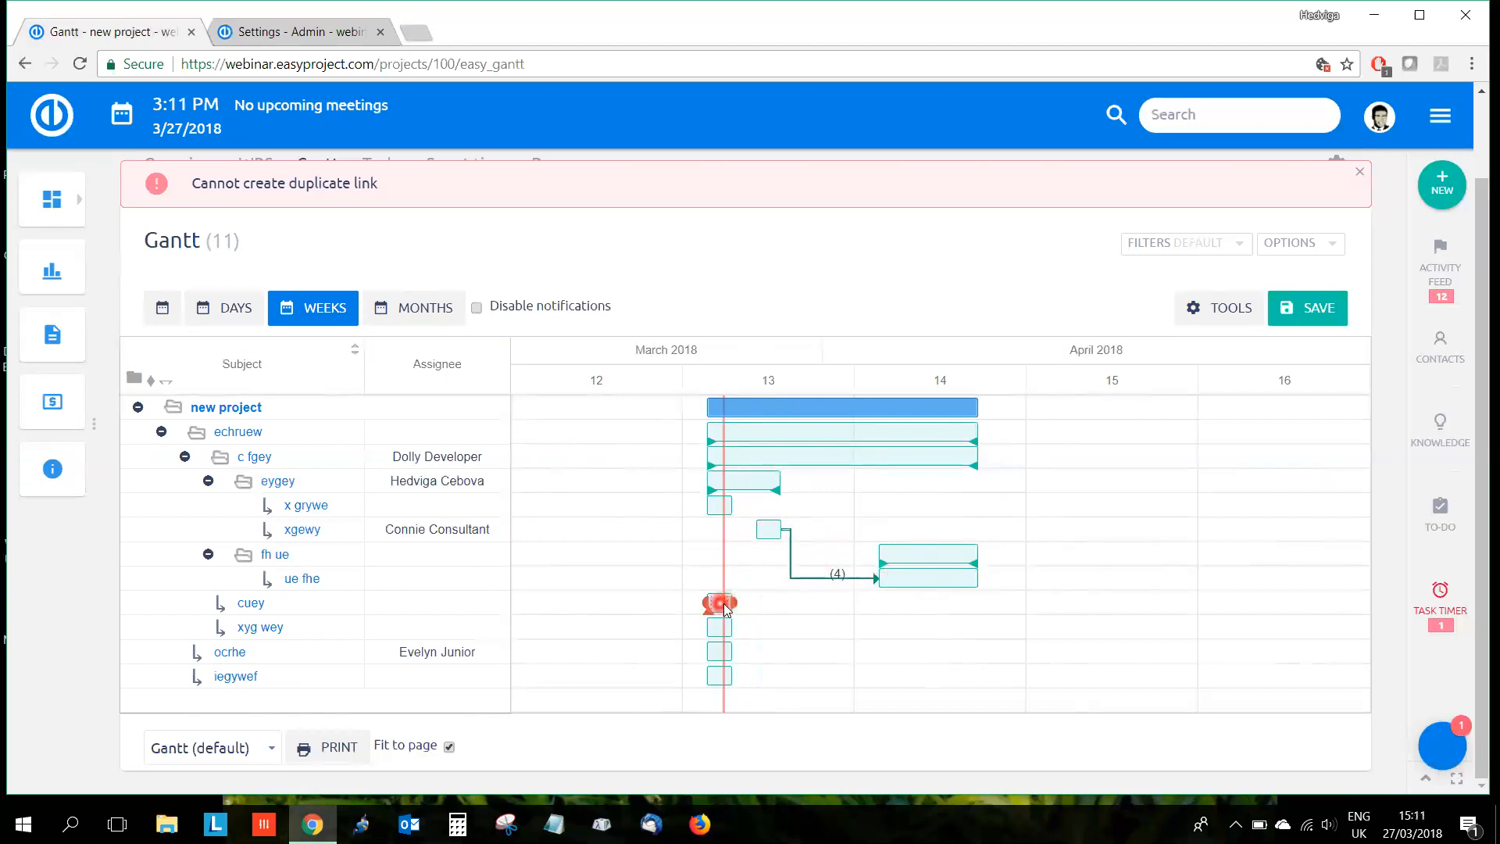
pyautogui.moveTo(732, 602); pyautogui.dragTo(891, 579)
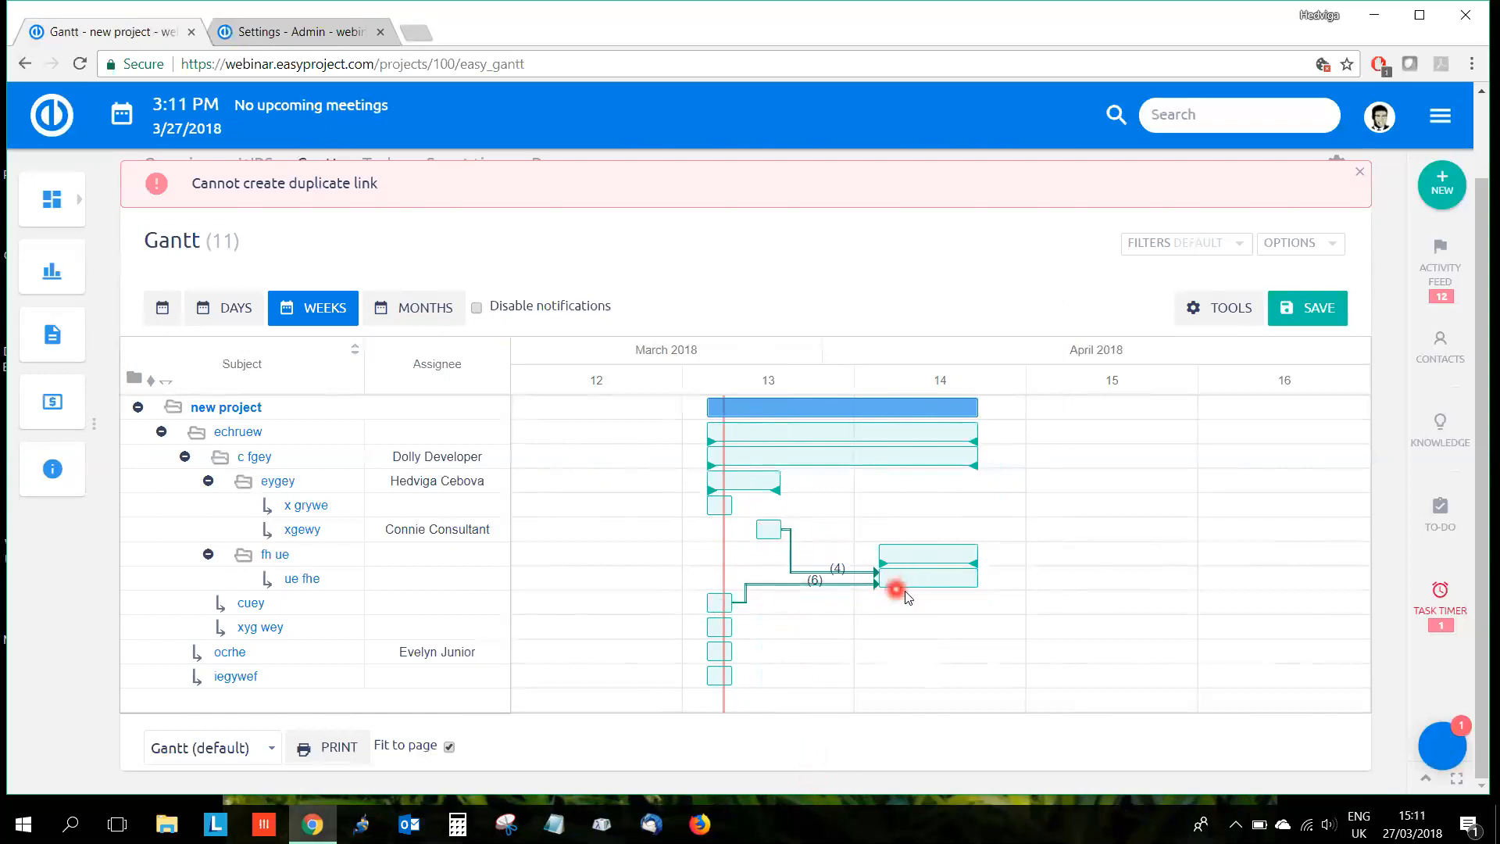
# Step: Set the delay on the link from cuey to ue fhe to 5 days, and move cuey to 2 April
pyautogui.click(799, 589)
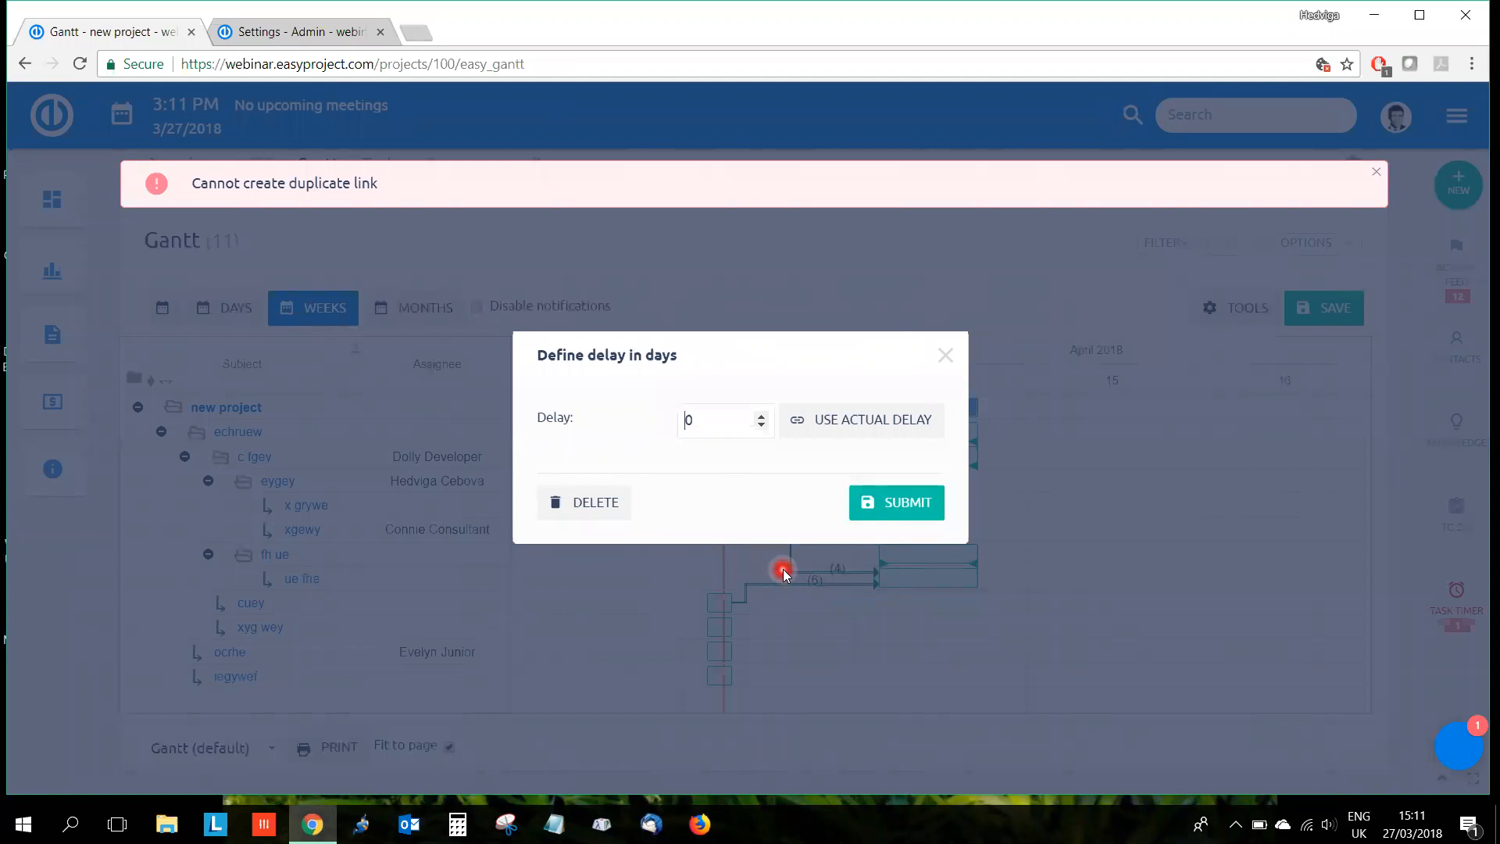
pyautogui.write('5')
pyautogui.click(914, 506)
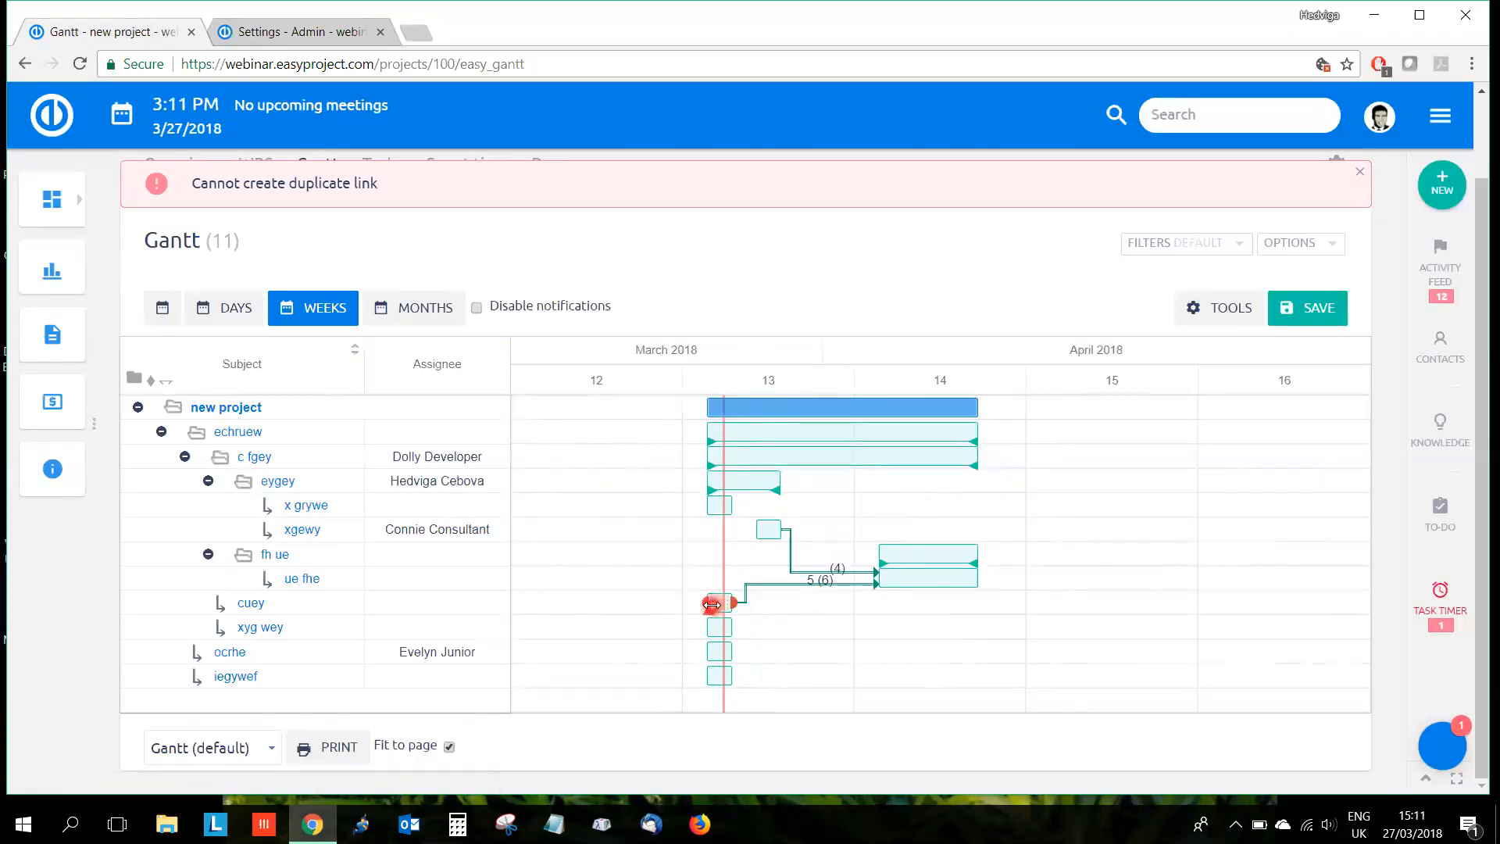
pyautogui.moveTo(725, 608); pyautogui.dragTo(872, 607)
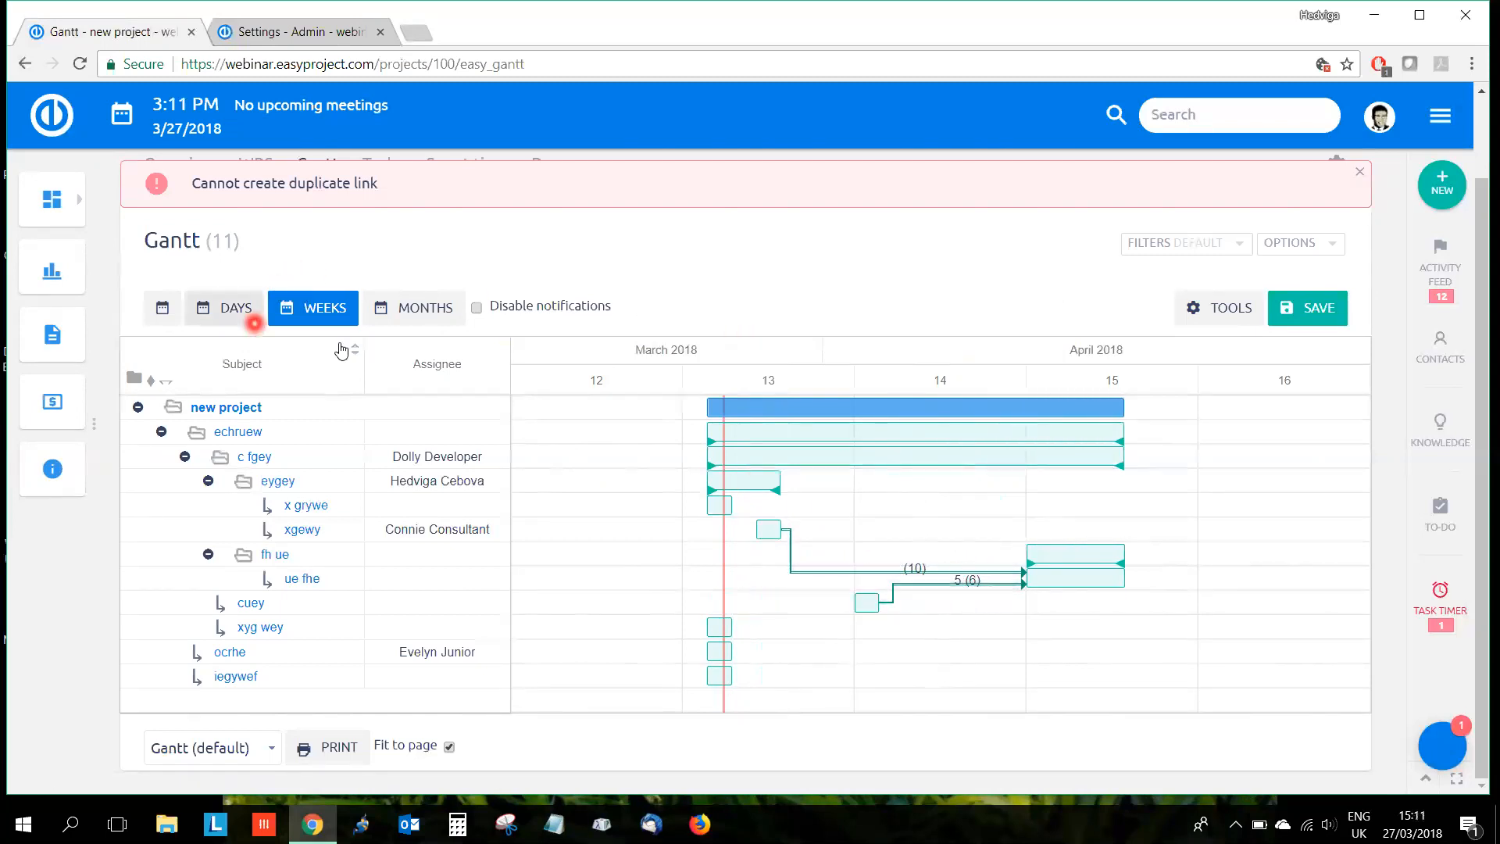
# Step: Switch the Gantt to the days scale, mark ue fhe as partly done and set its start to 11 April
pyautogui.click(237, 311)
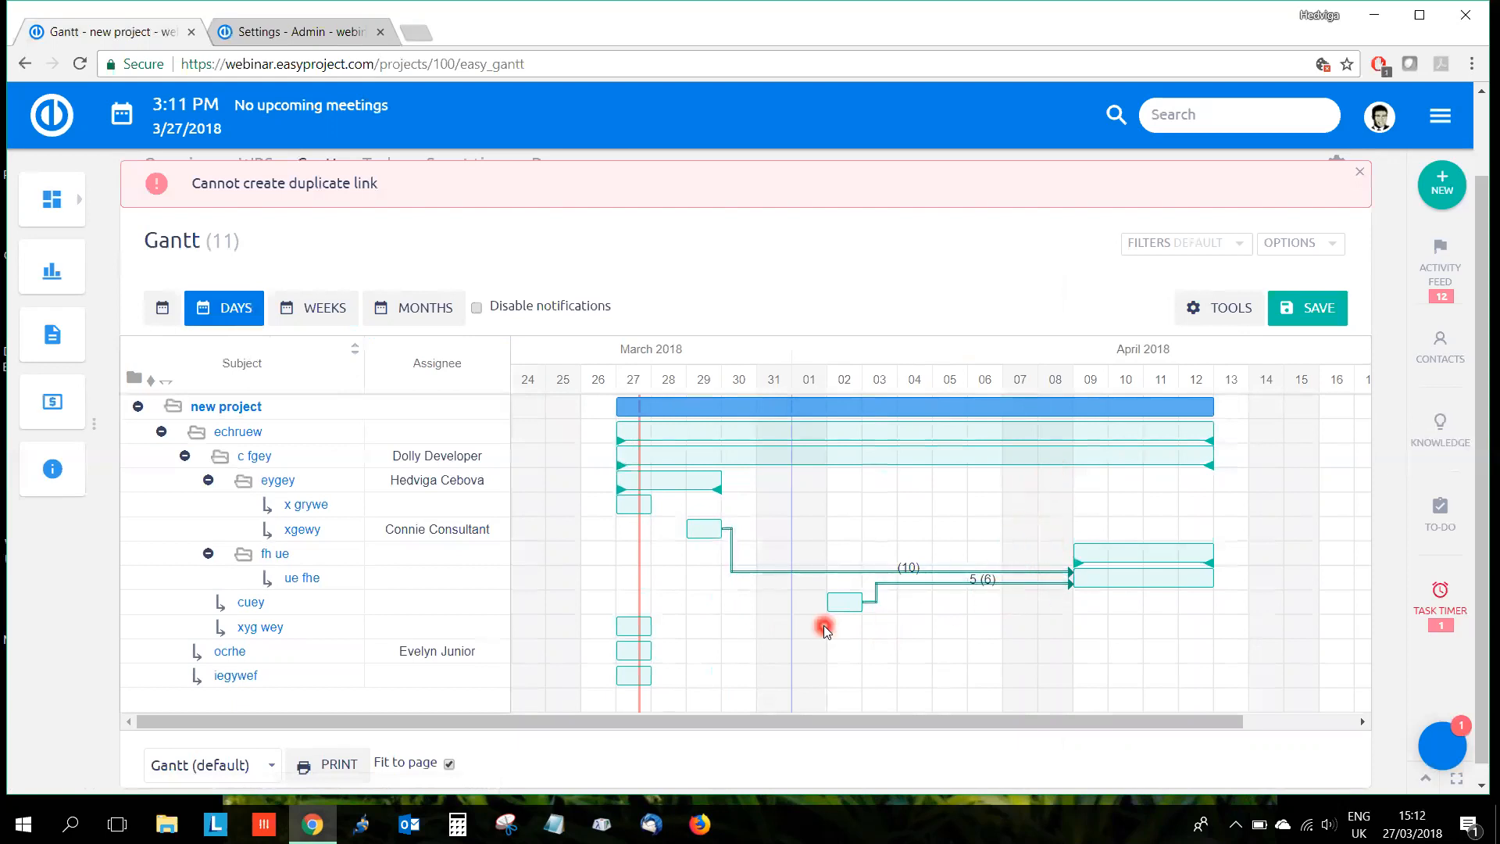
pyautogui.click(1226, 305)
pyautogui.click(868, 655)
pyautogui.click(1188, 602)
pyautogui.moveTo(1078, 585); pyautogui.dragTo(1154, 597)
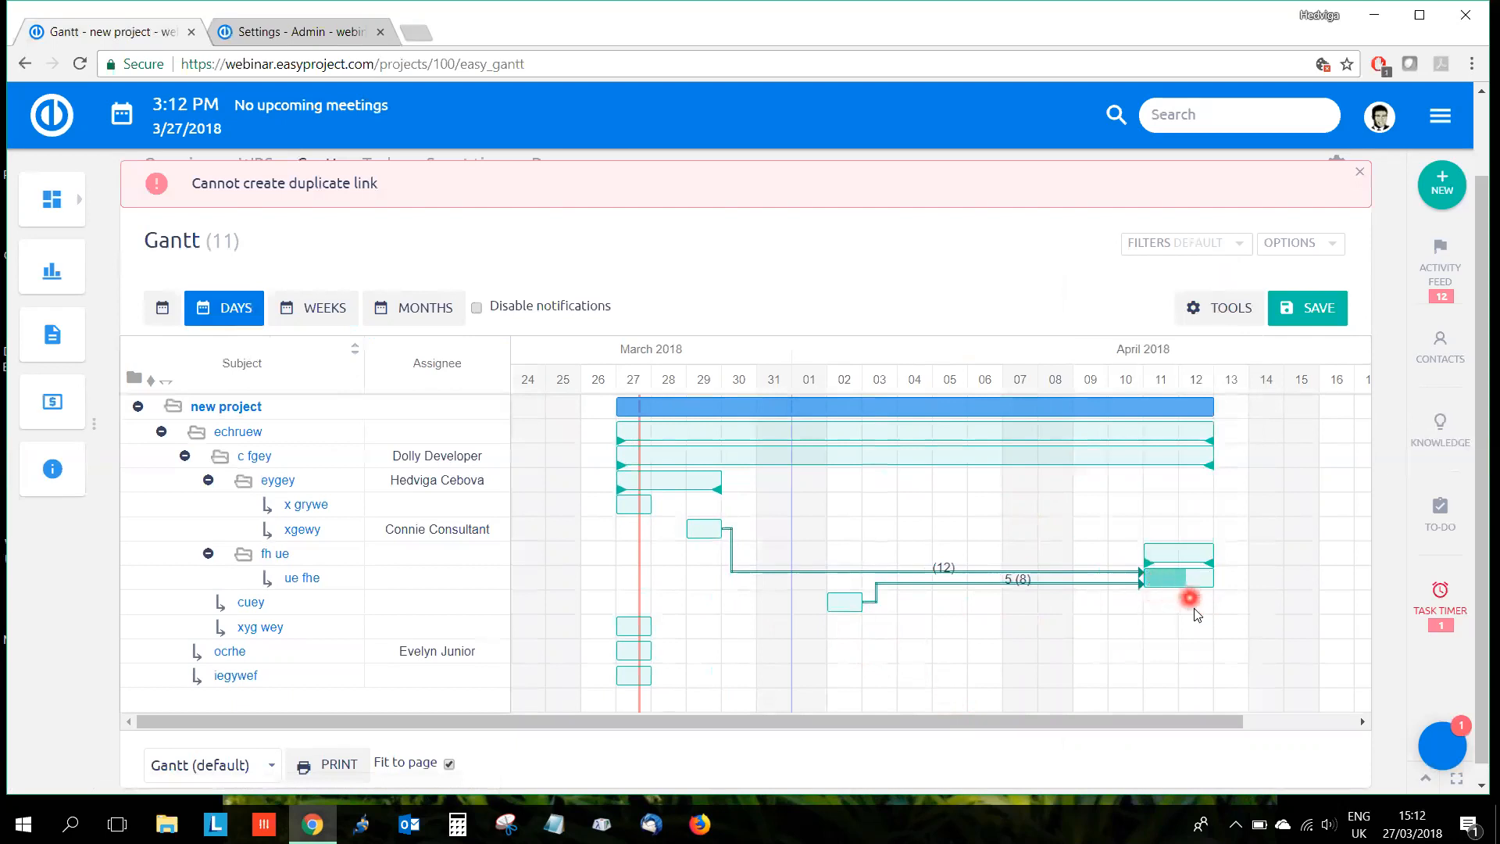
# Step: Show the baselines in the Gantt, dismiss the duplicate link message, and try to save a baseline for the project
pyautogui.click(1221, 313)
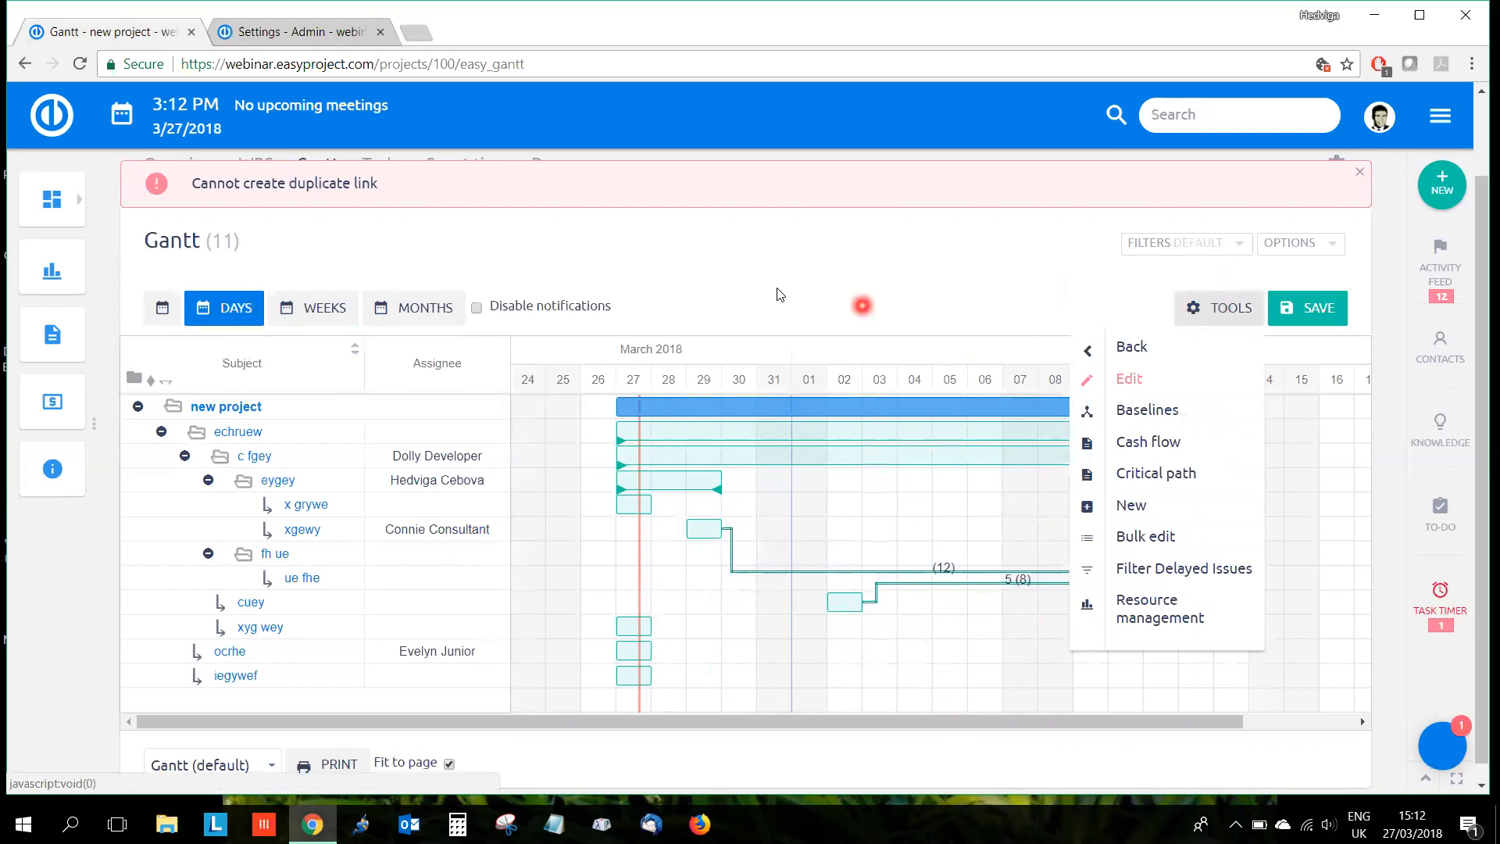
pyautogui.click(1099, 289)
pyautogui.click(1222, 312)
pyautogui.click(1176, 377)
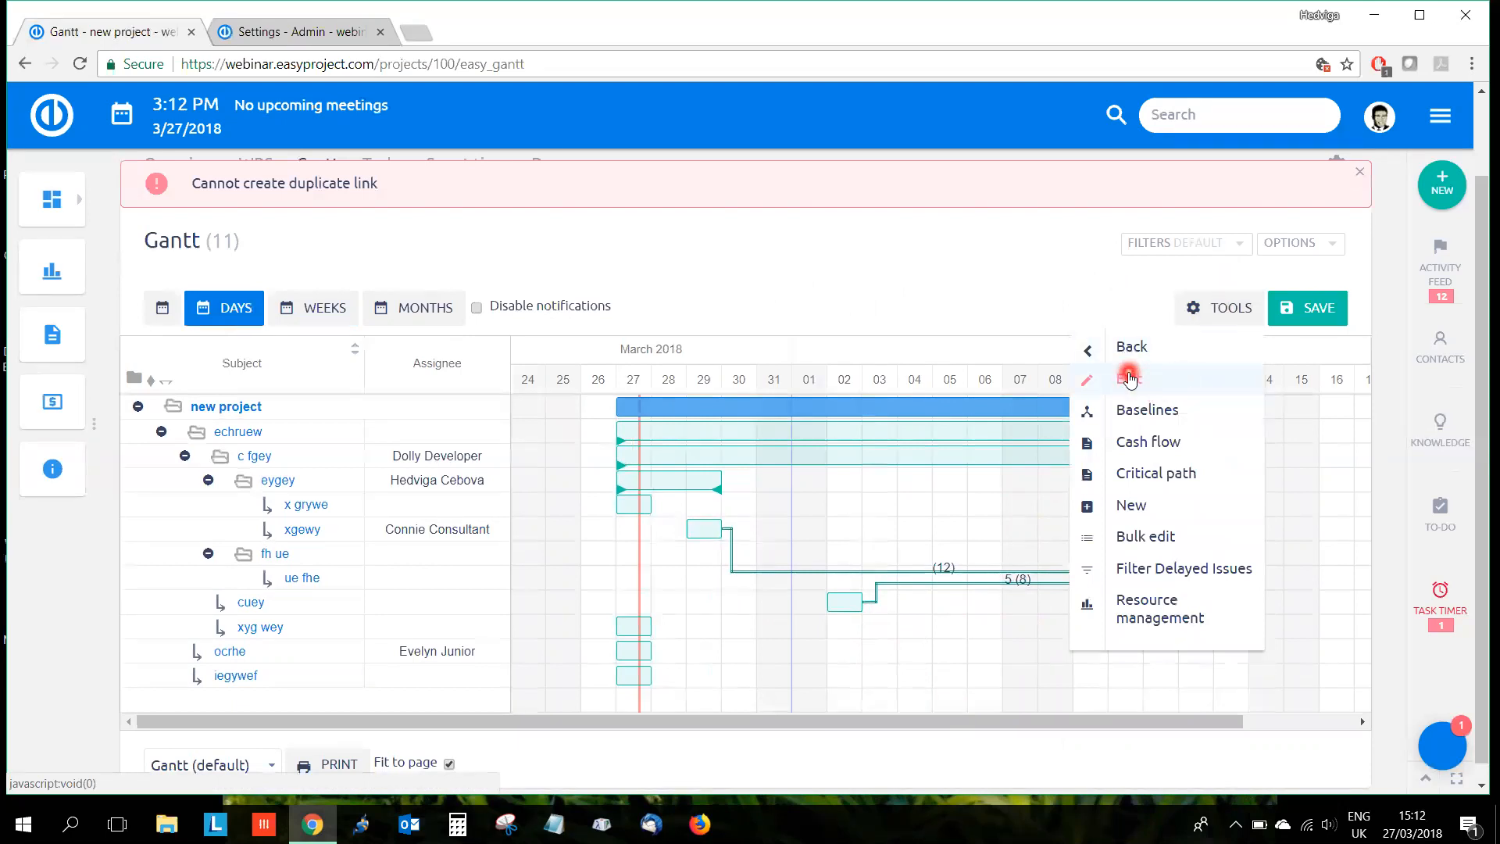
pyautogui.click(1150, 411)
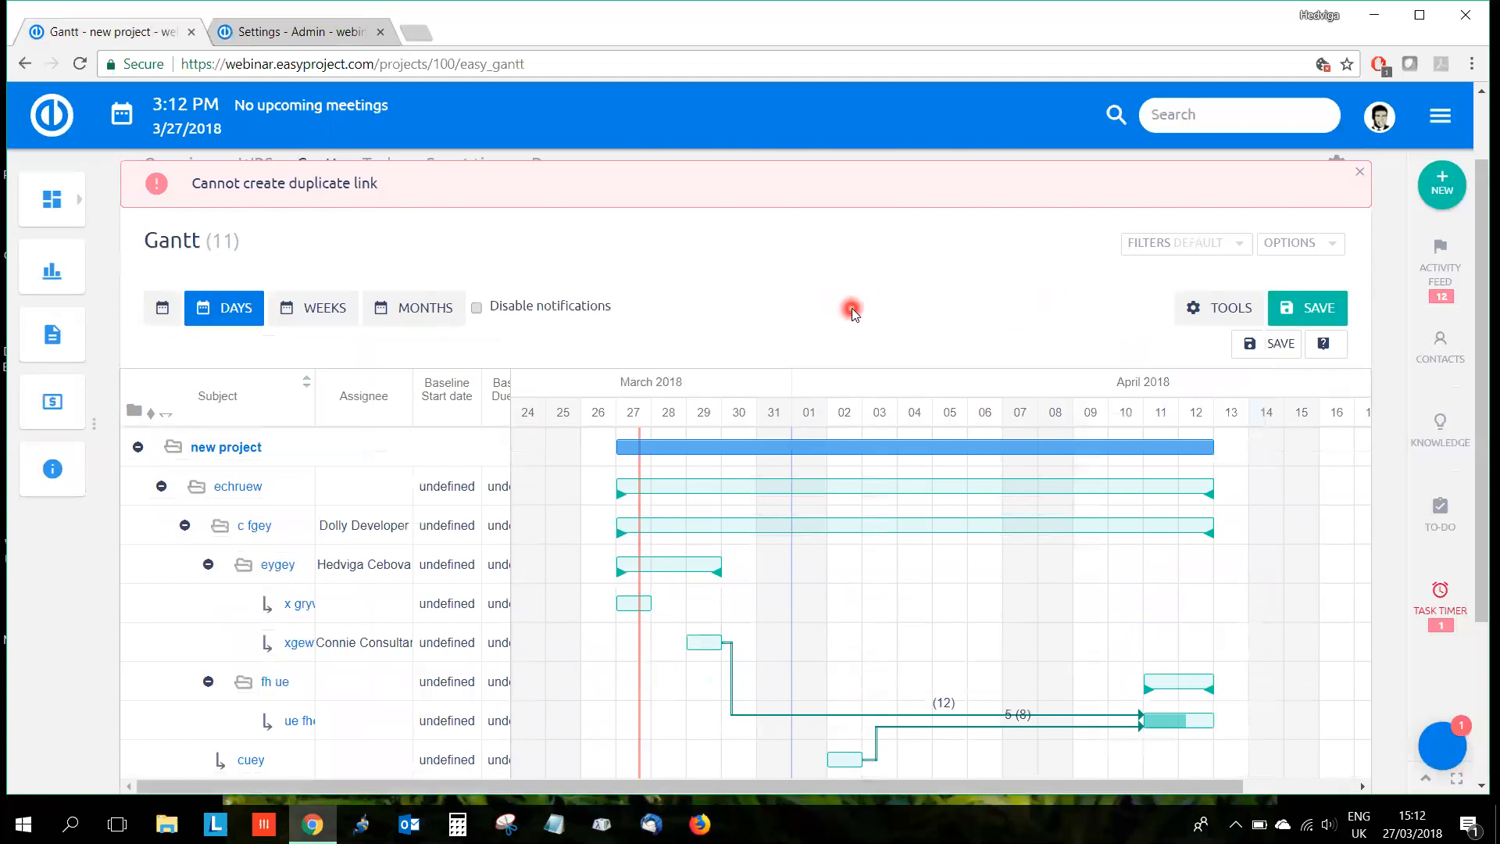
pyautogui.scroll(-1, 851, 308)
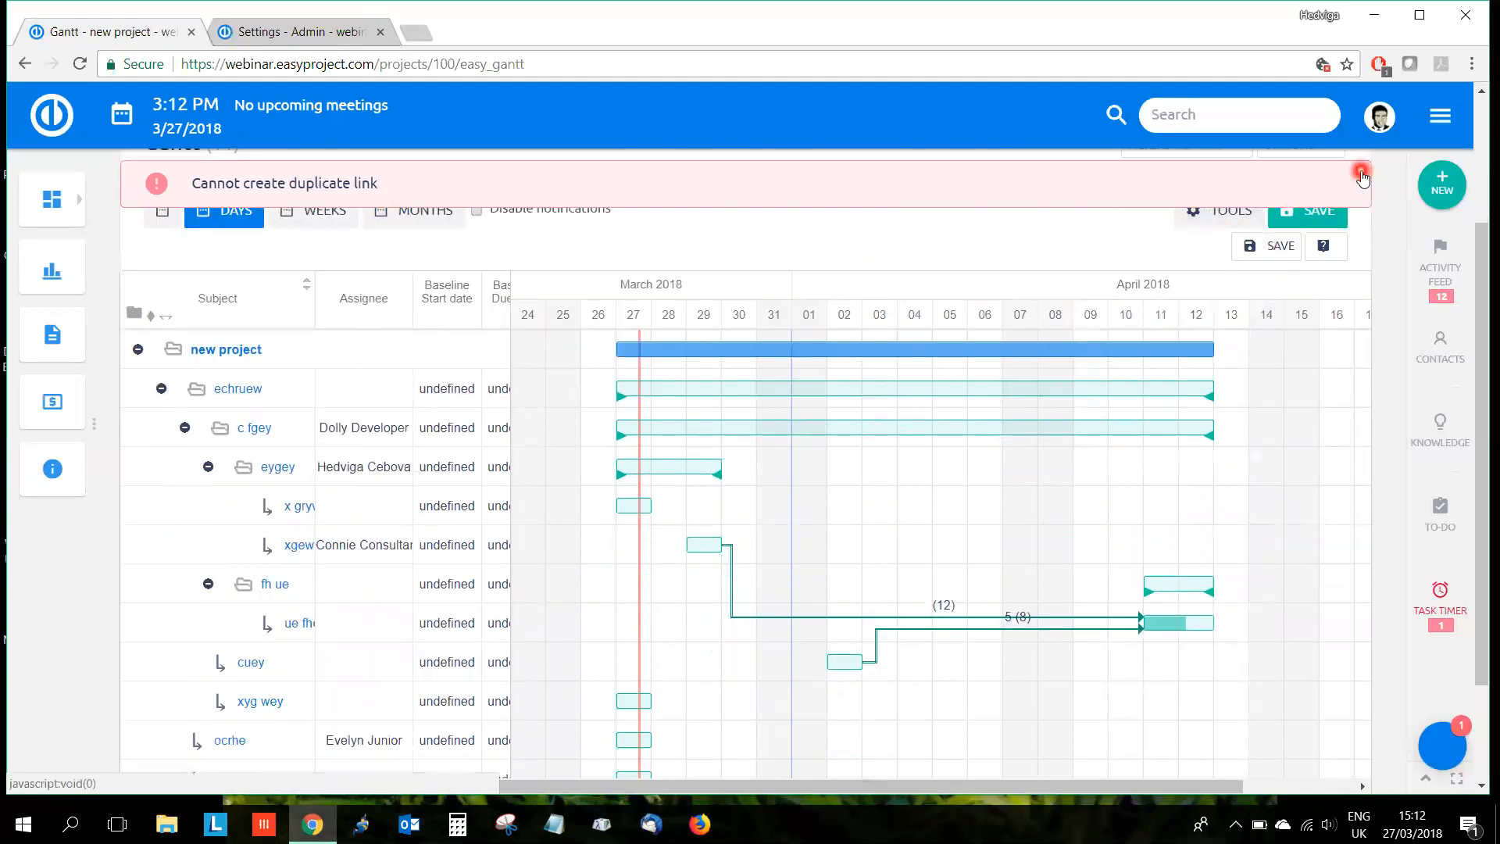
pyautogui.click(1216, 214)
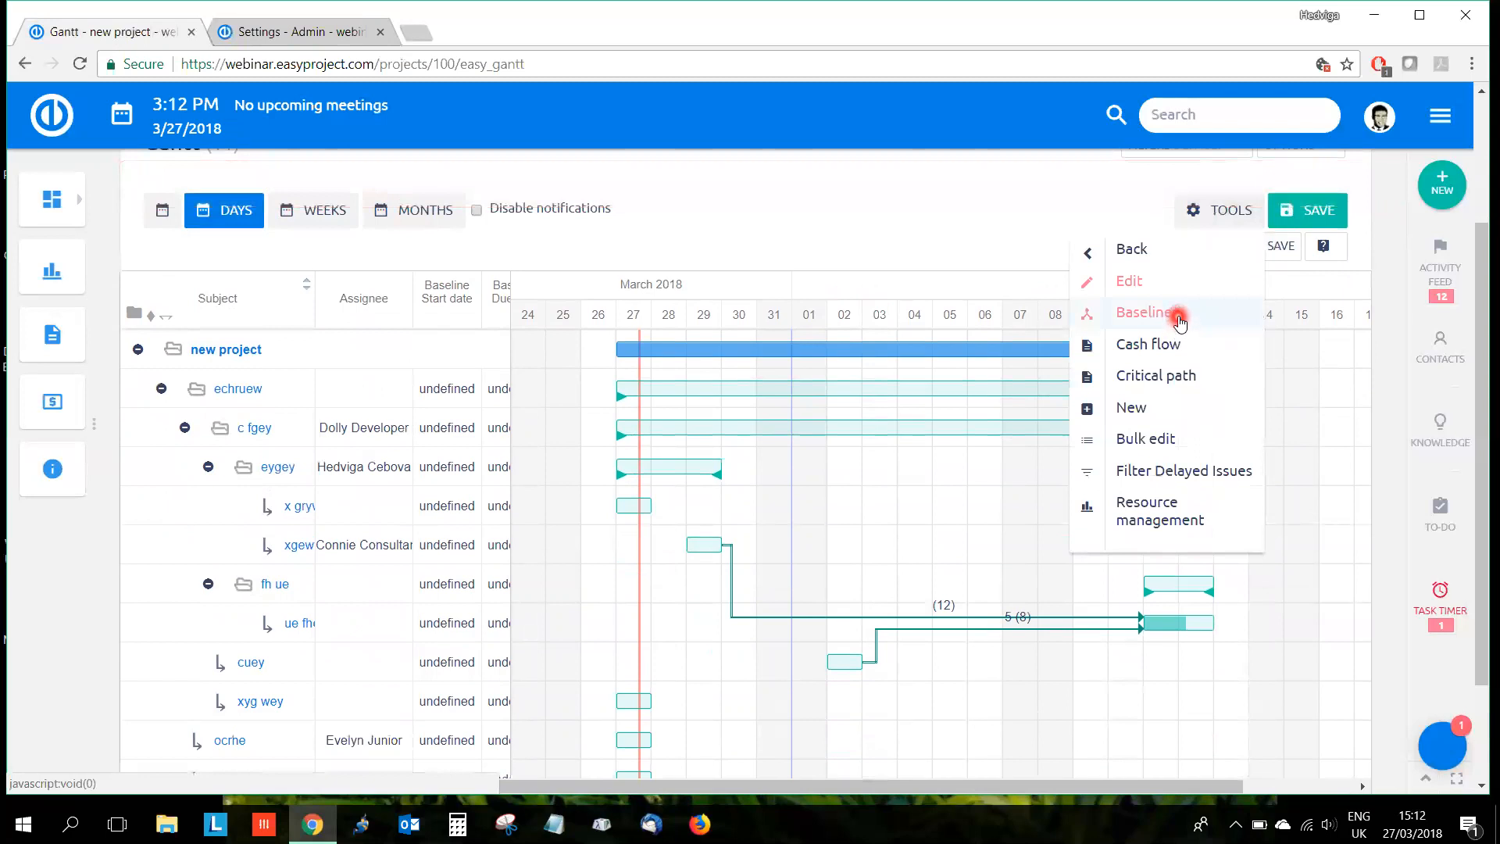
pyautogui.click(1266, 244)
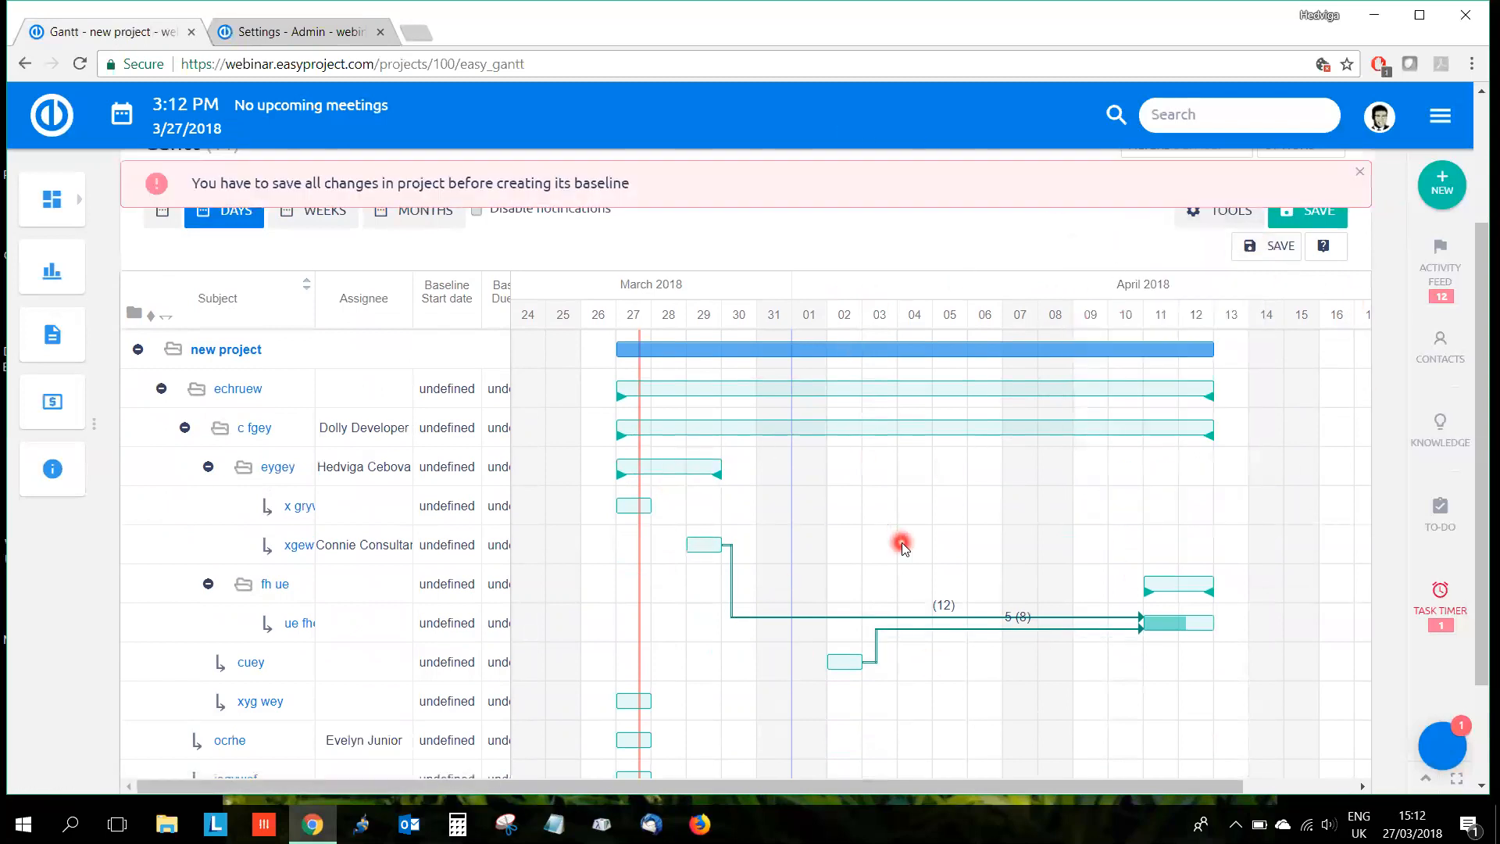
# Step: Move eygey with its subtasks to start on 30 March, and dismiss the baseline message
pyautogui.scroll(1, 902, 546)
pyautogui.moveTo(670, 563); pyautogui.dragTo(775, 564)
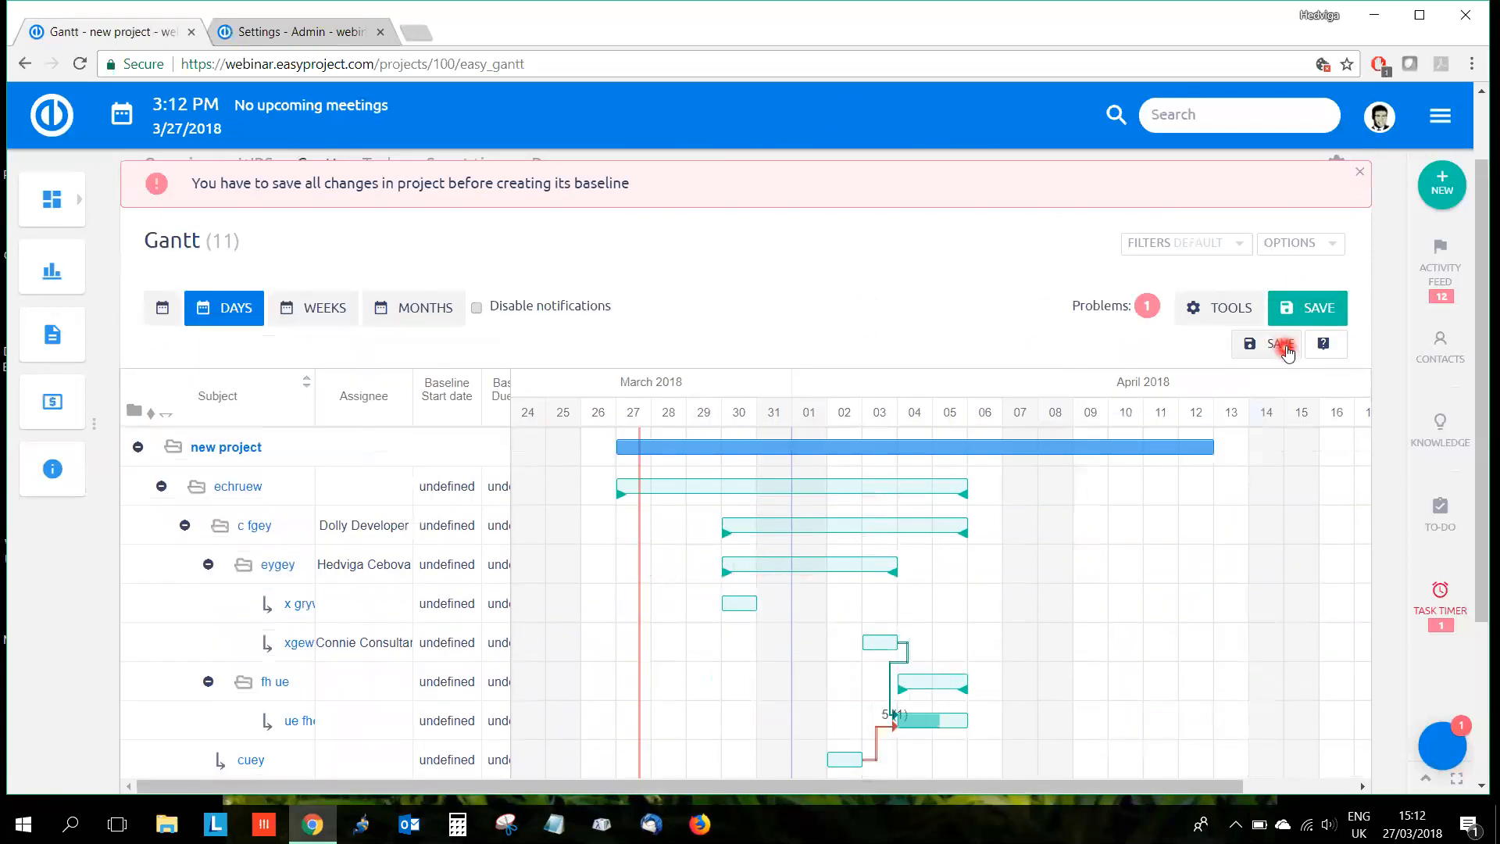
pyautogui.scroll(-1, 1143, 370)
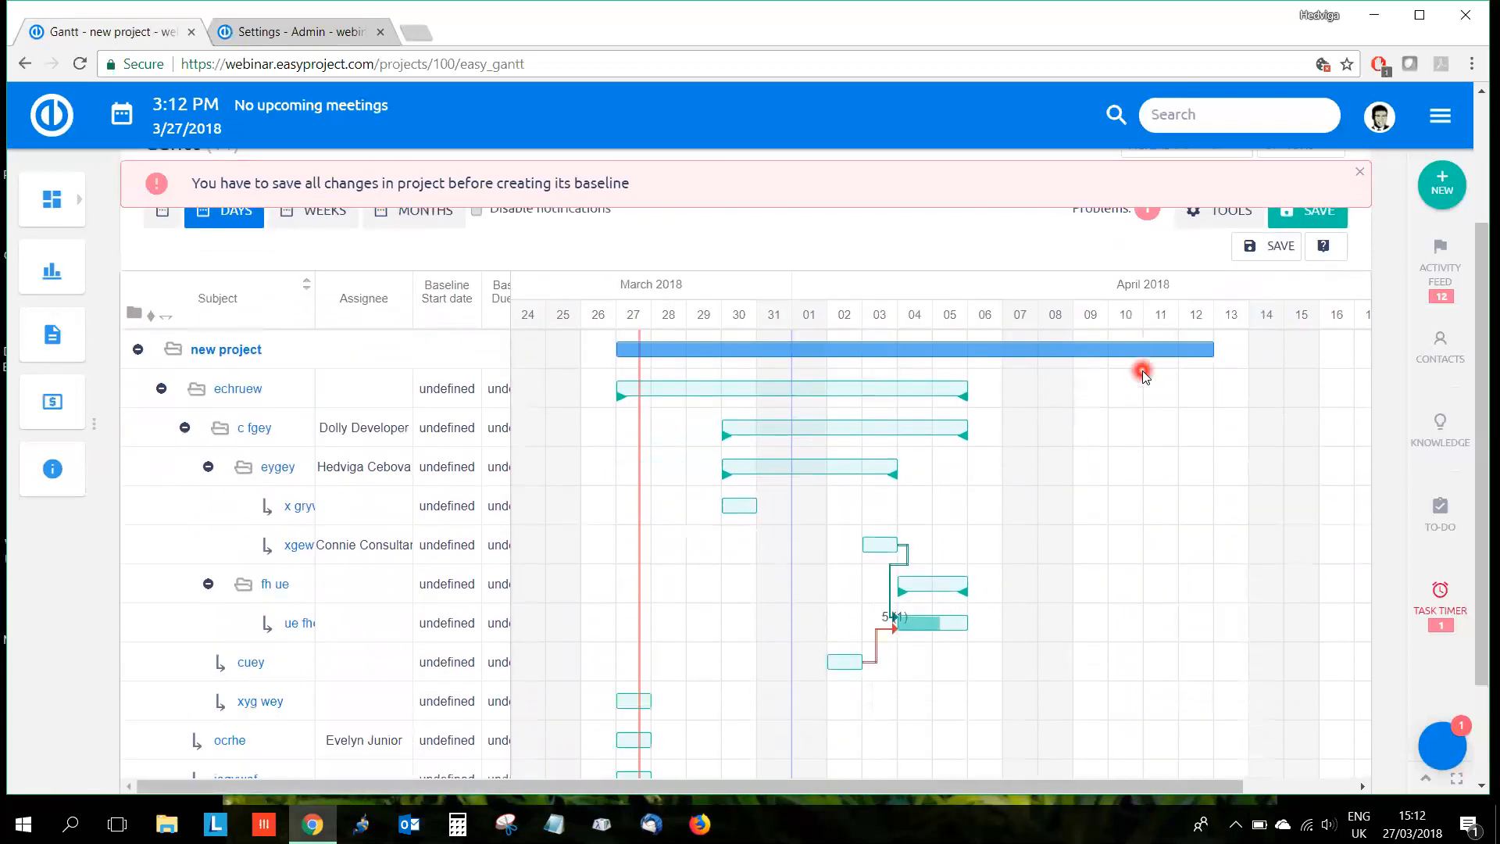
pyautogui.click(1360, 171)
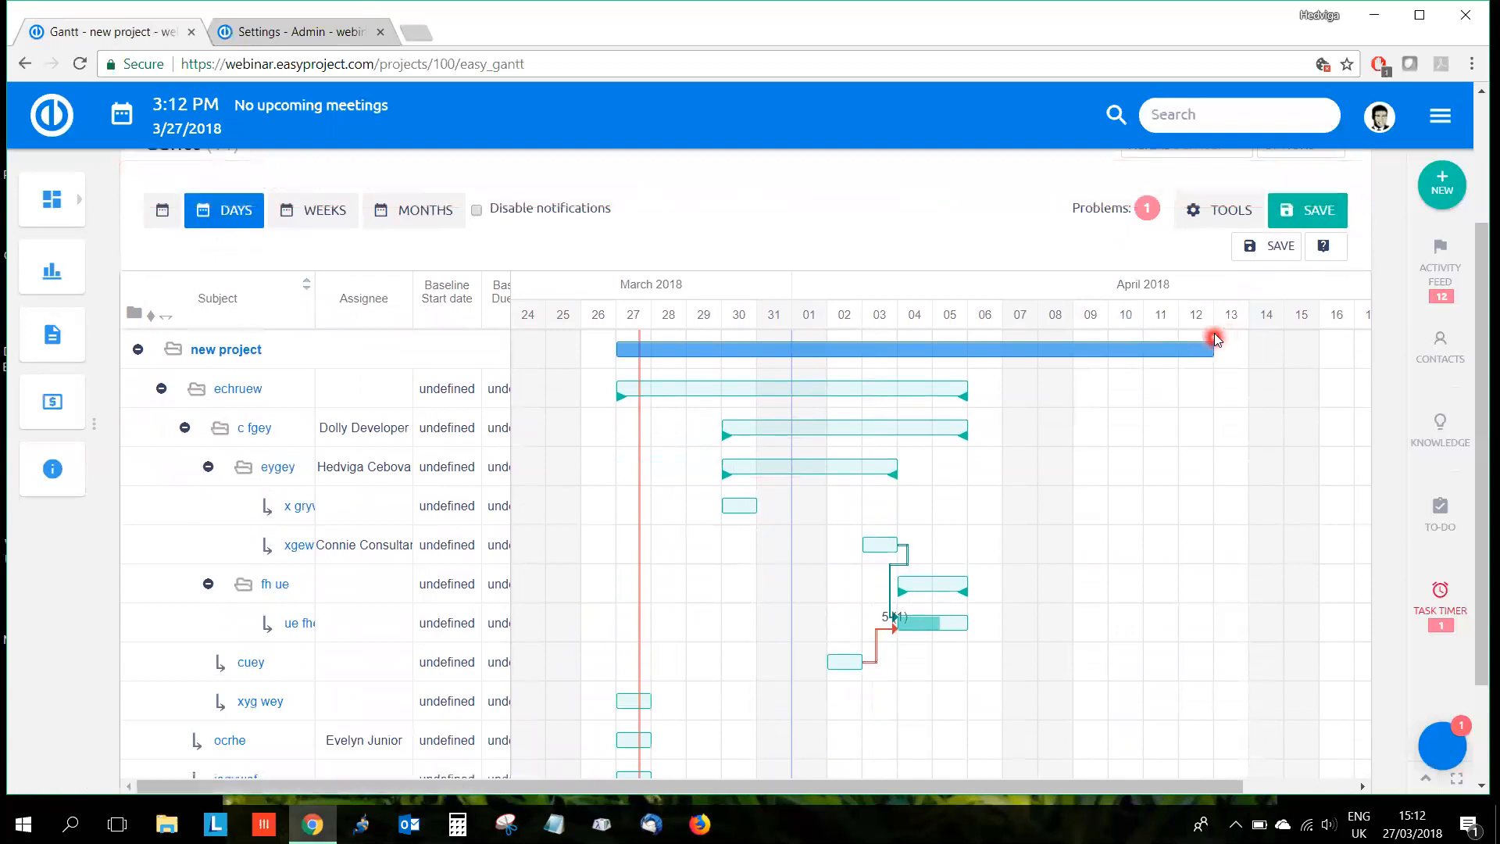
pyautogui.scroll(-1, 1206, 488)
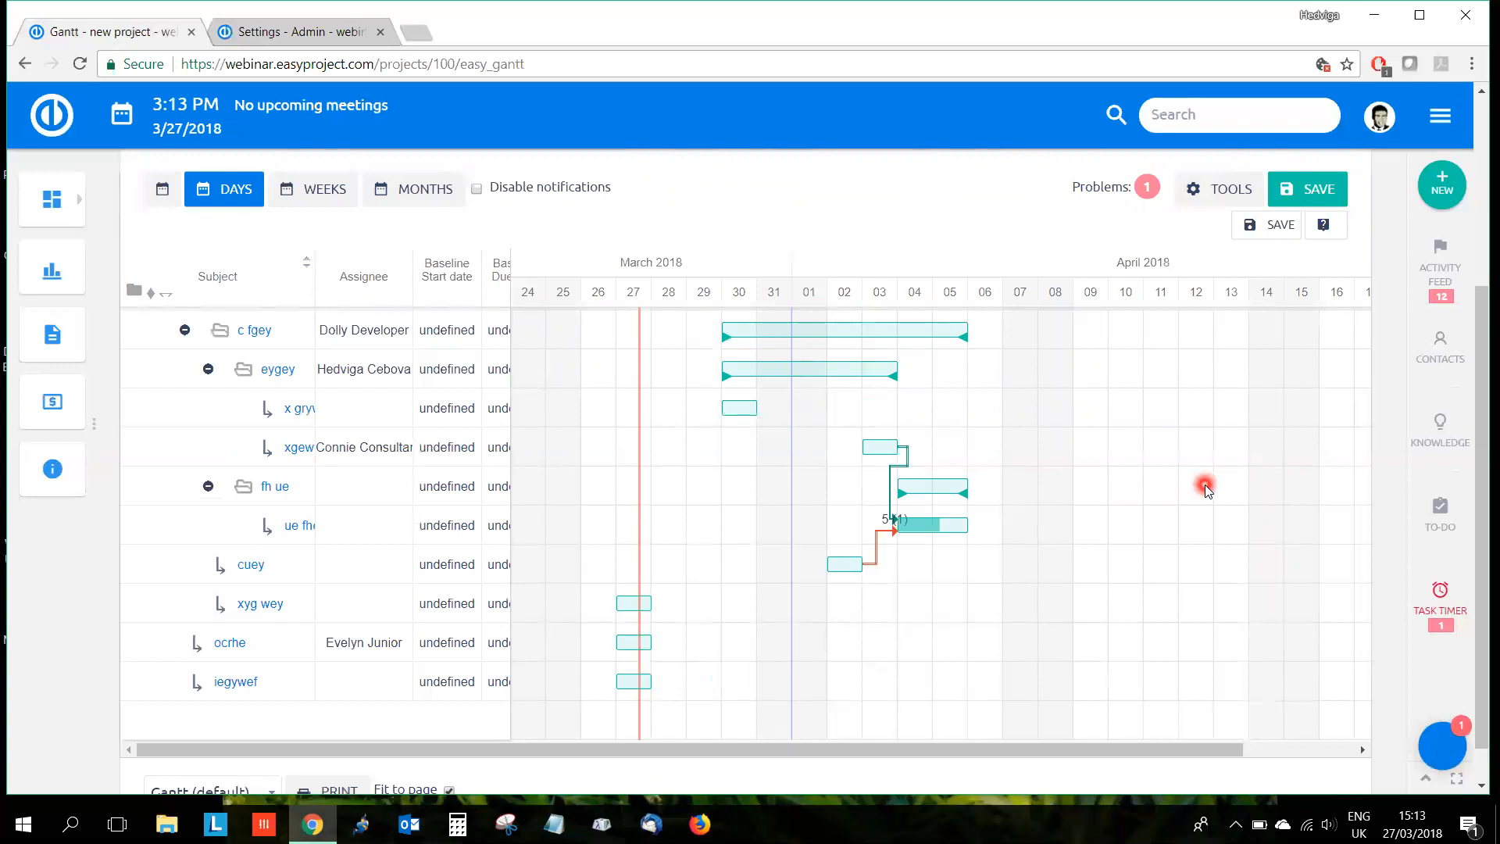
# Step: Turn off the baselines display in the Gantt
pyautogui.click(1215, 189)
pyautogui.click(1195, 283)
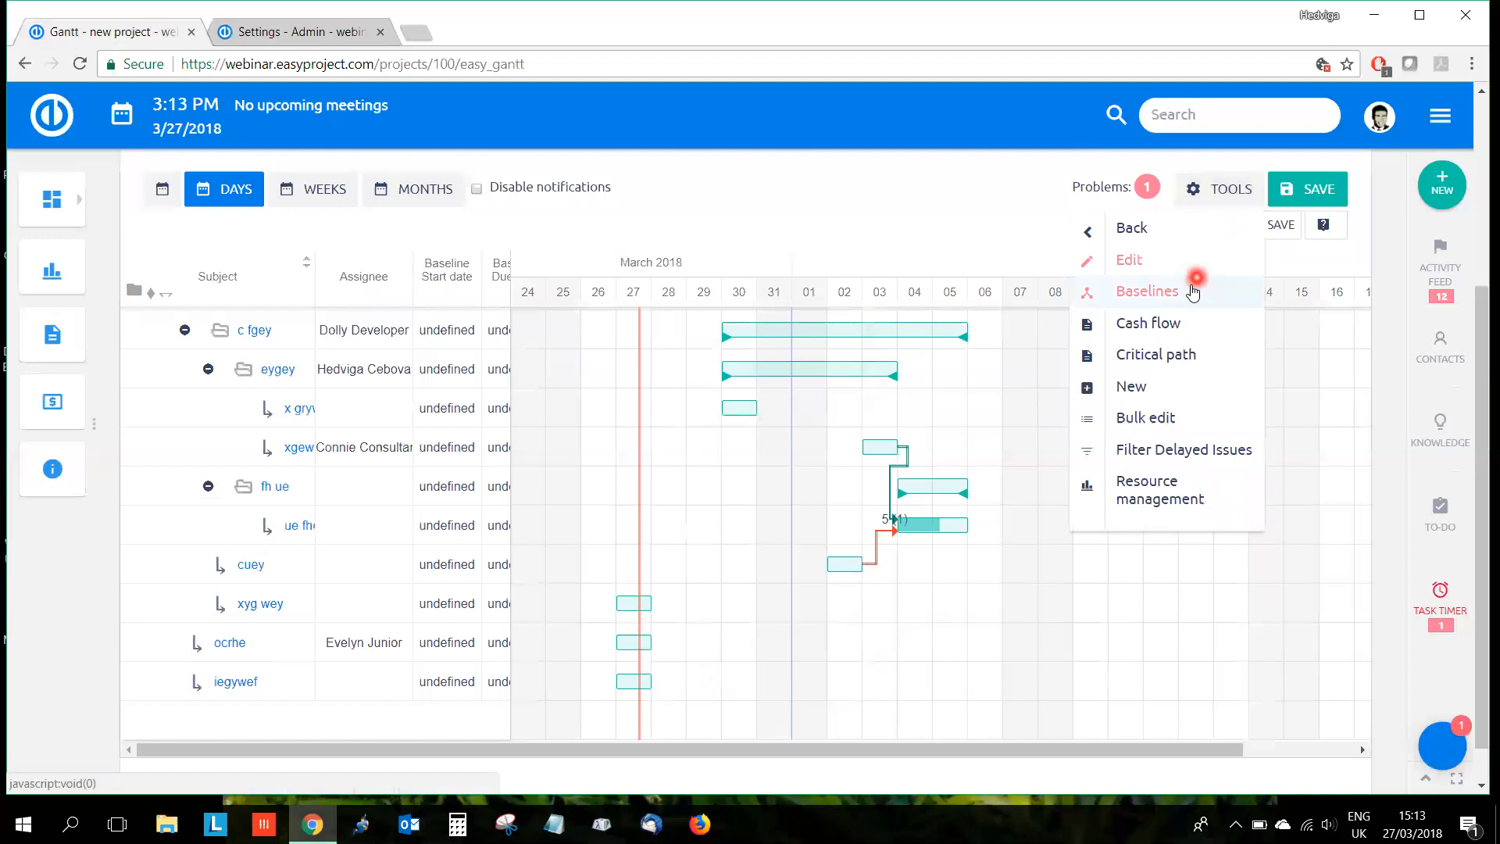
pyautogui.click(1217, 285)
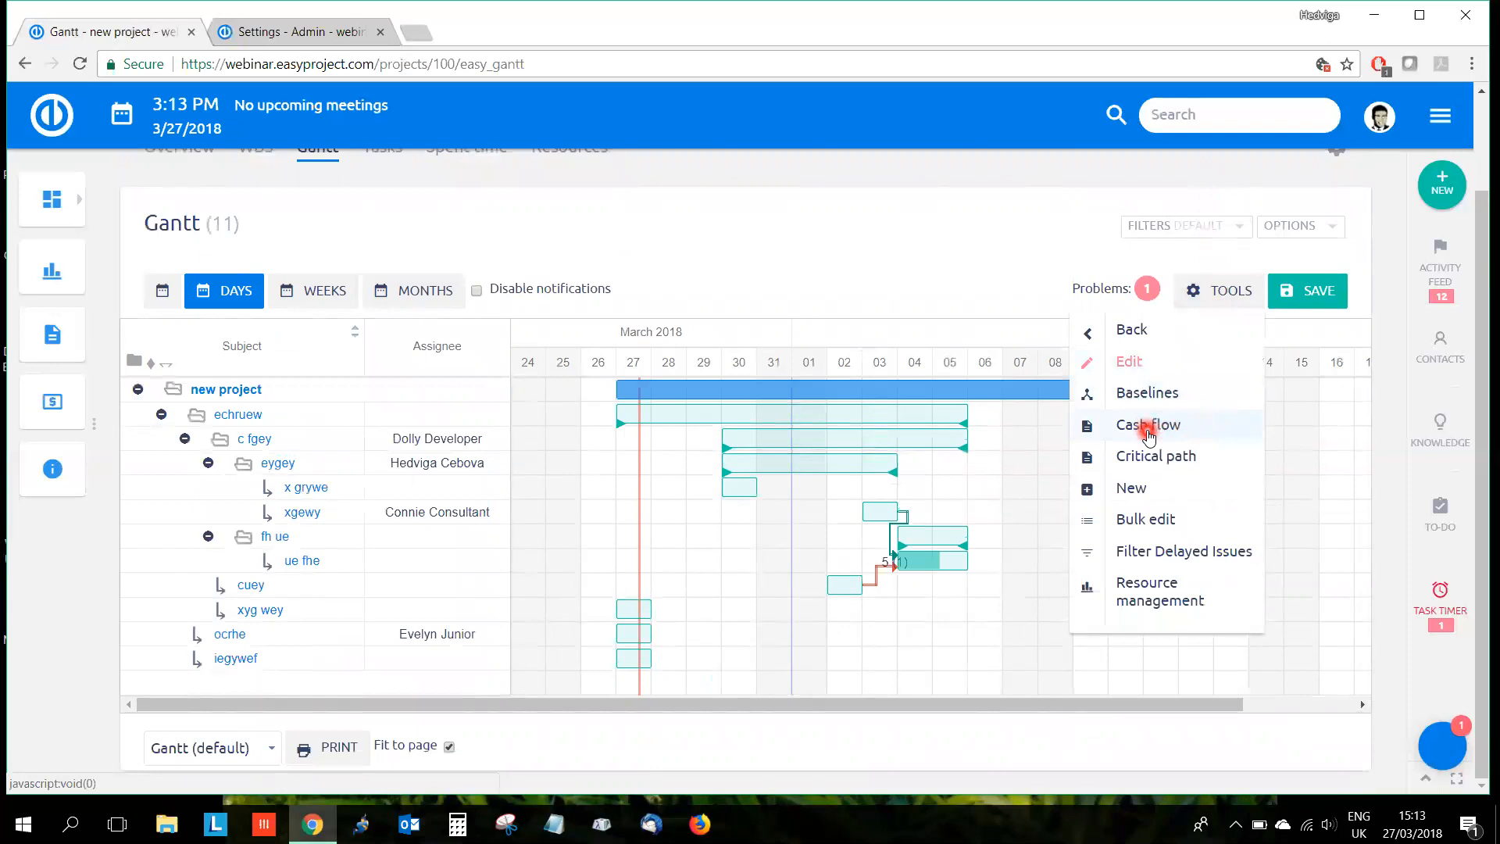
# Step: Show the critical path in the Gantt, examine the dates of echruew on it, and hide the critical path
pyautogui.click(1148, 430)
pyautogui.click(1221, 305)
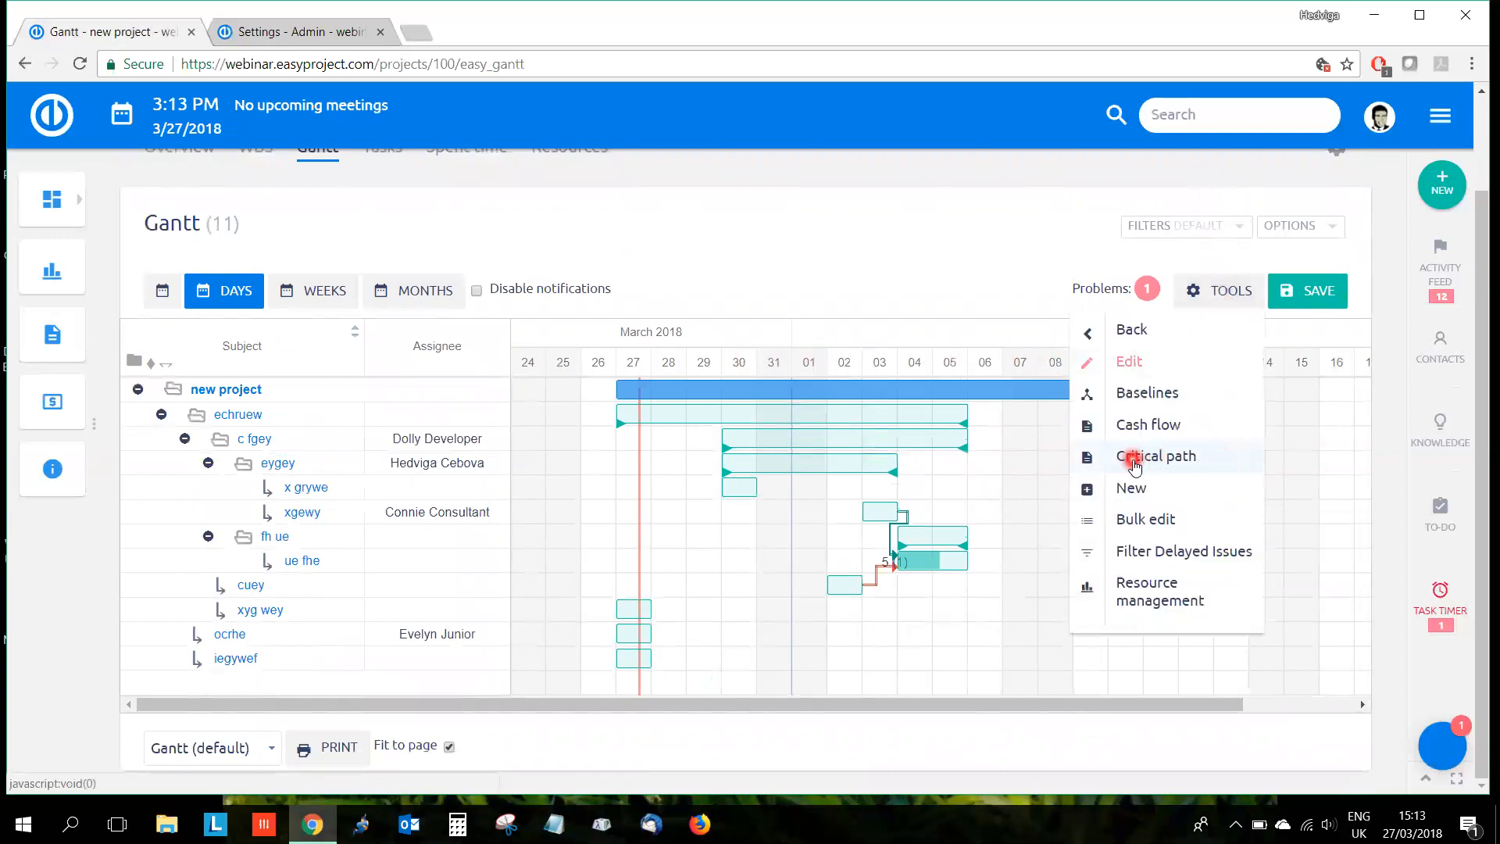
pyautogui.click(1164, 461)
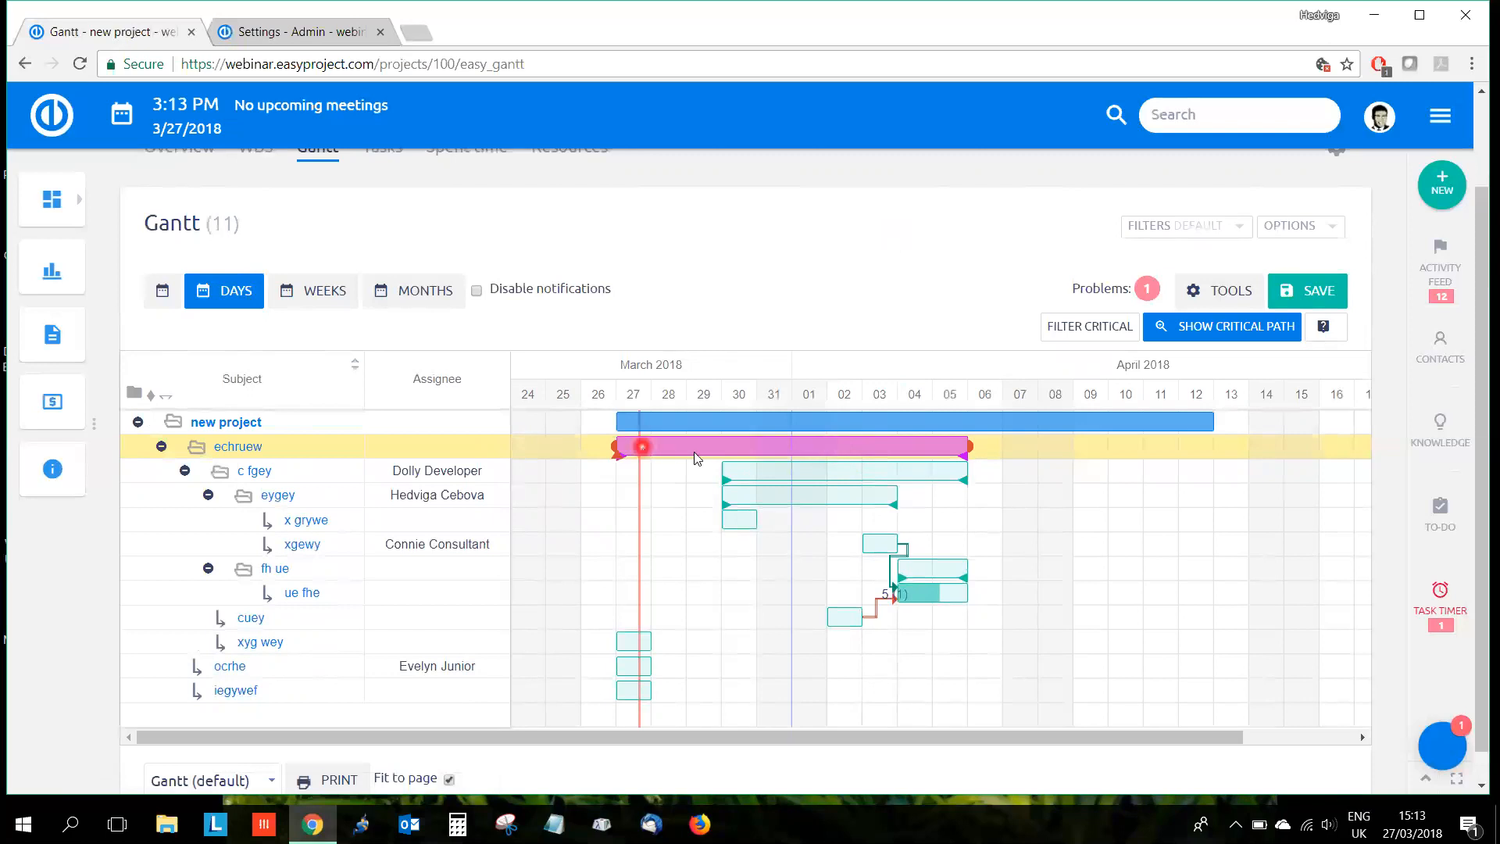
pyautogui.moveTo(856, 455)
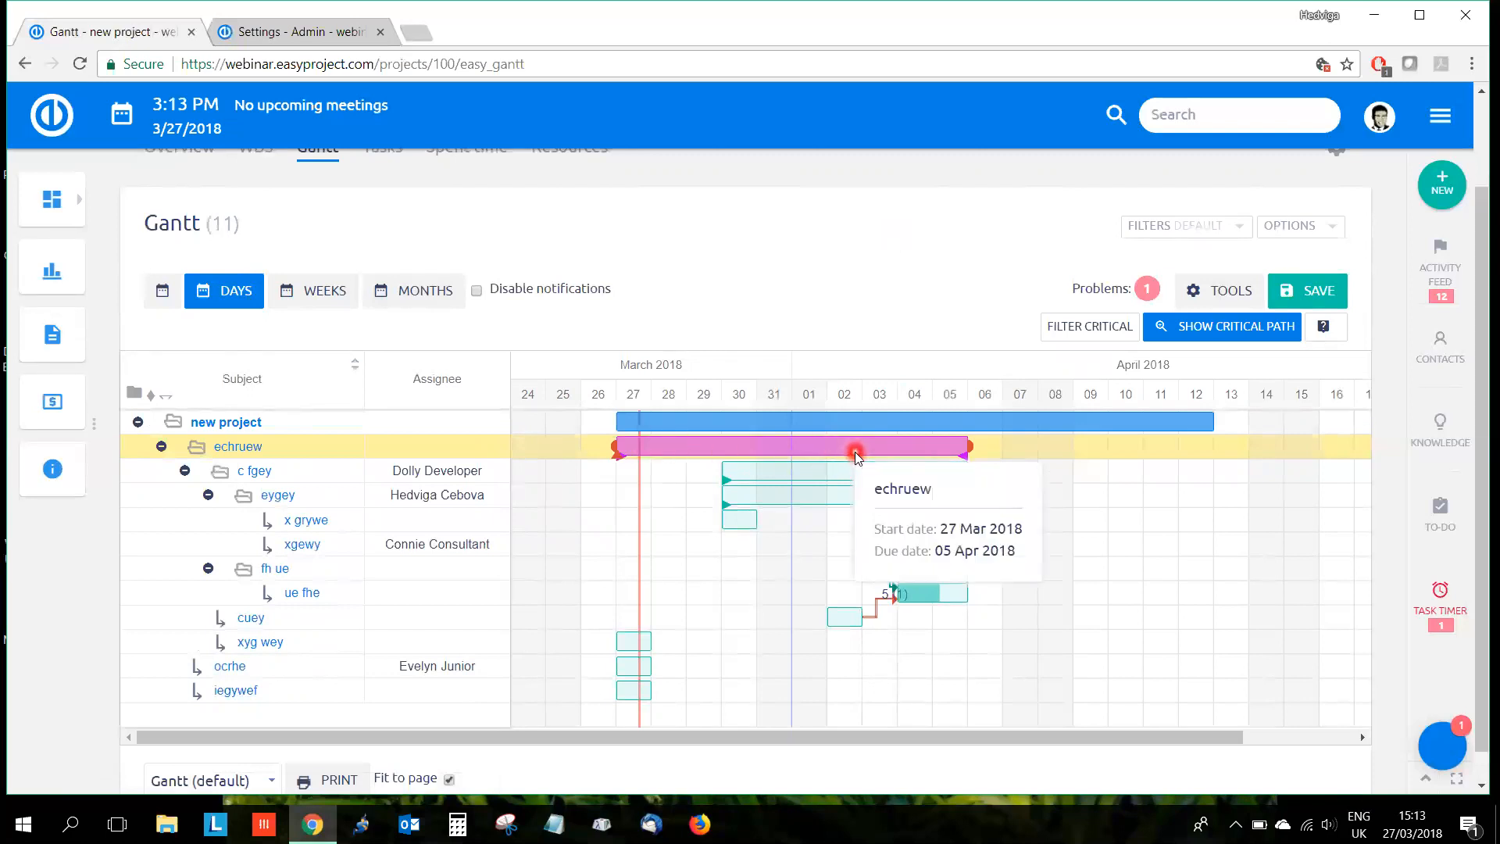
pyautogui.click(1245, 294)
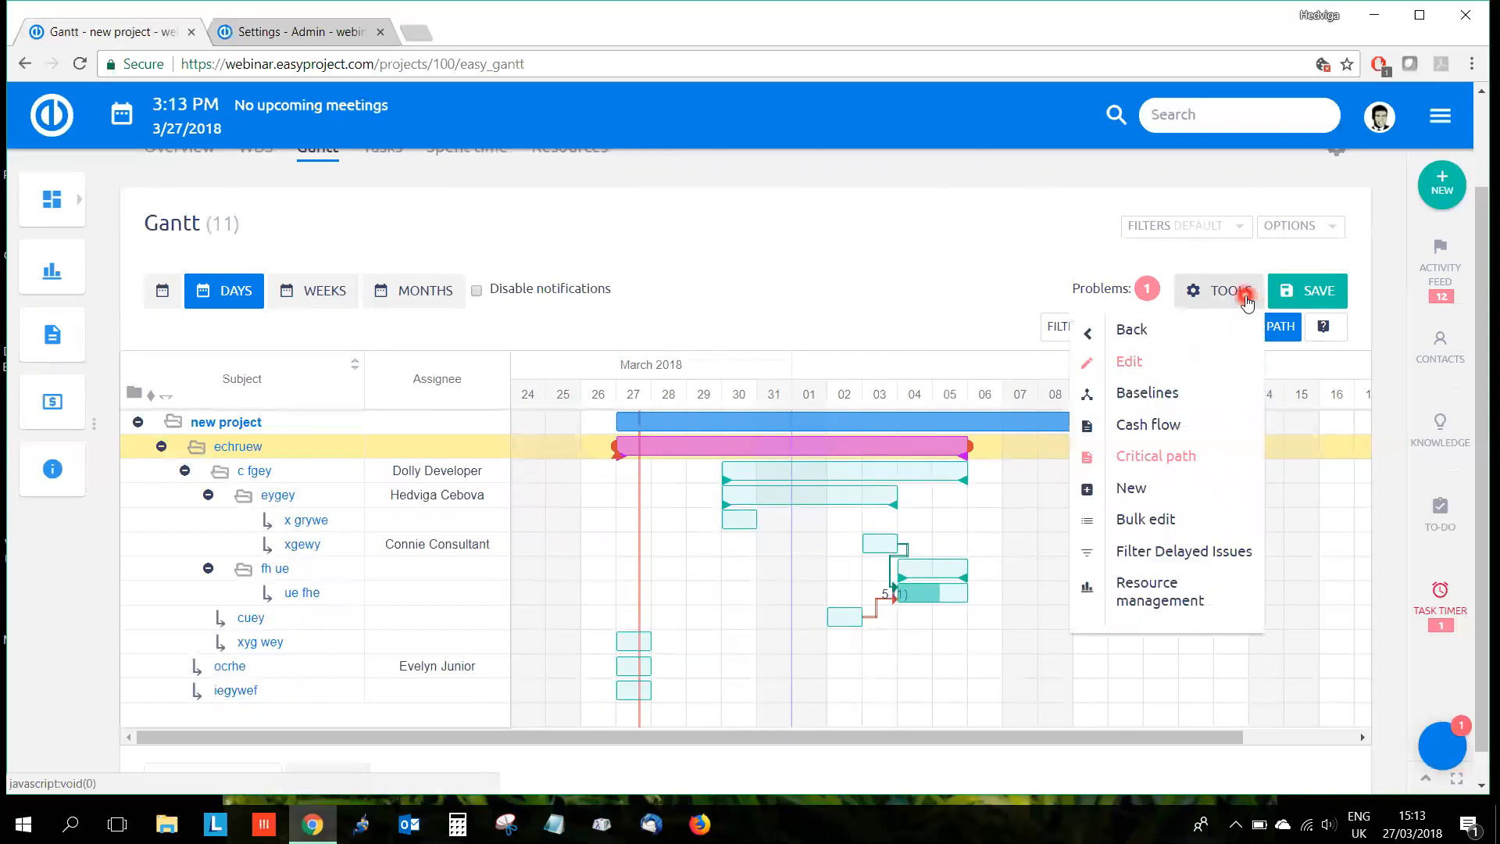
pyautogui.click(1166, 453)
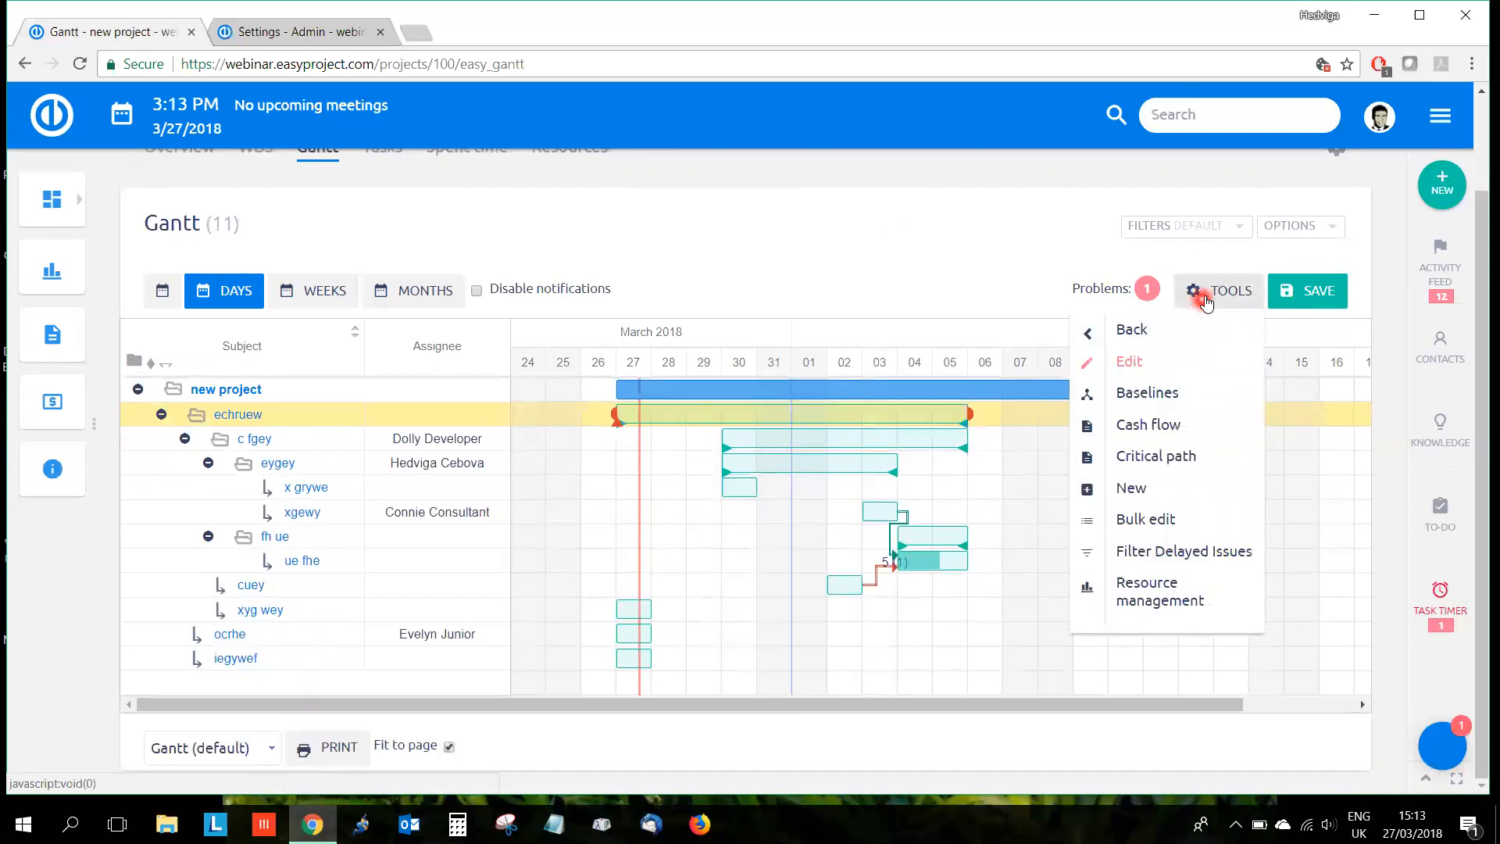
# Step: Draw a new task under xgewy from 9 to 10 April and close its form without saving
pyautogui.click(1137, 491)
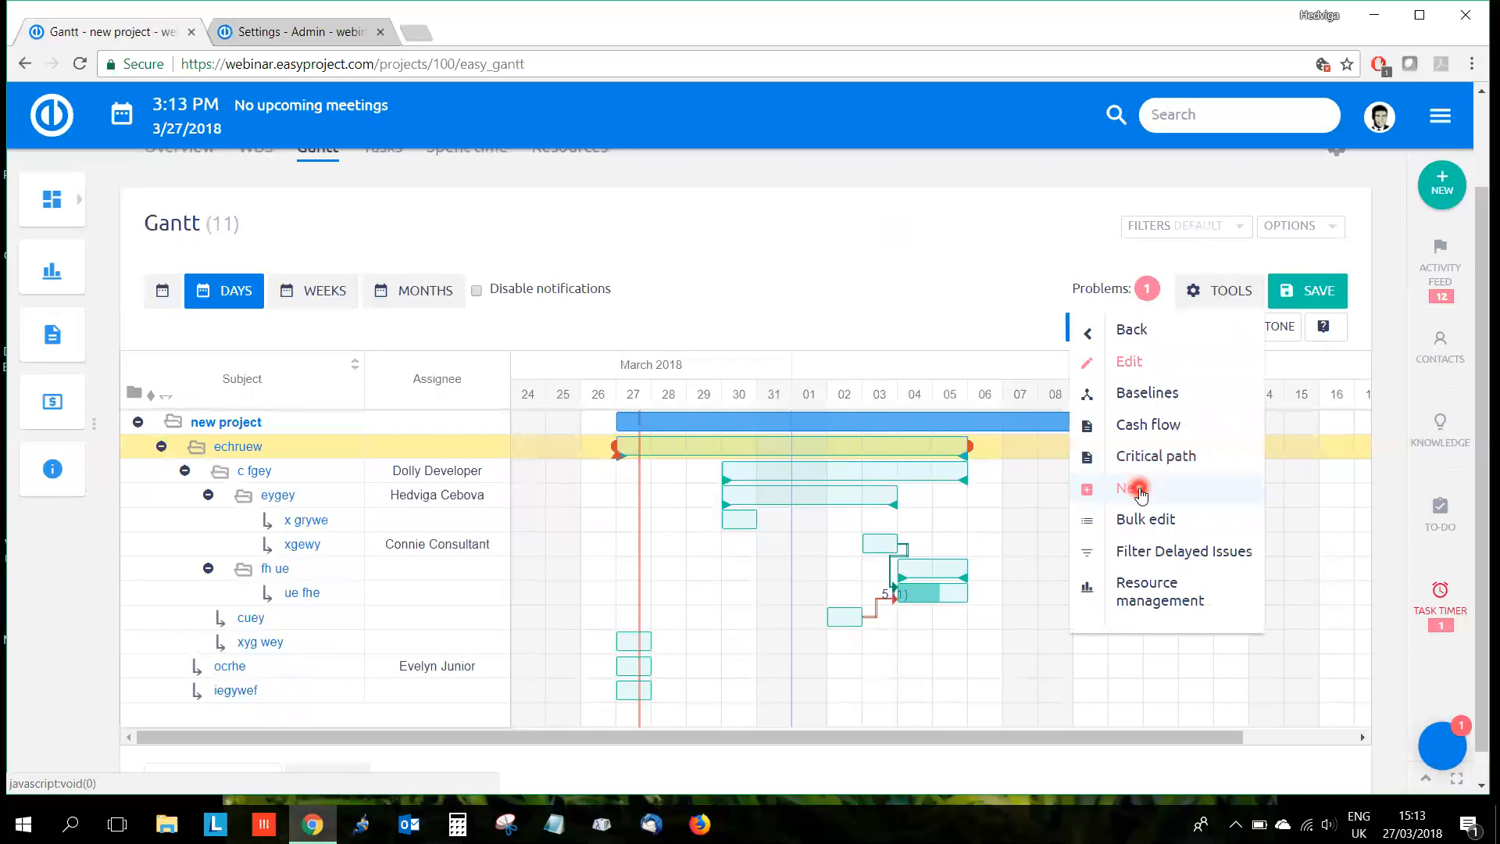
pyautogui.click(883, 155)
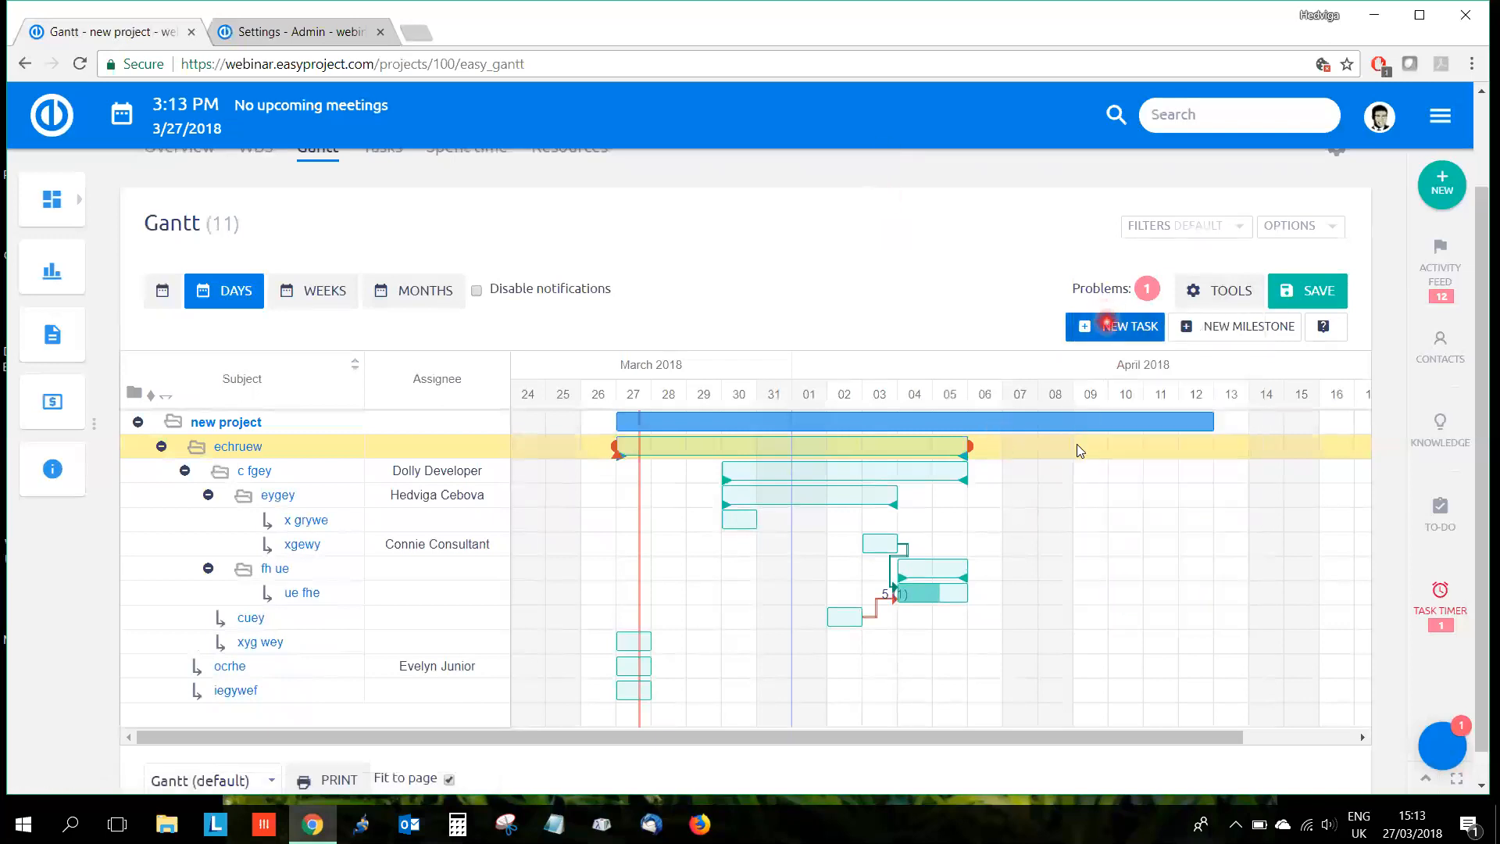
pyautogui.moveTo(1123, 550); pyautogui.dragTo(1145, 562)
pyautogui.scroll(-2, 900, 444)
pyautogui.scroll(3, 902, 450)
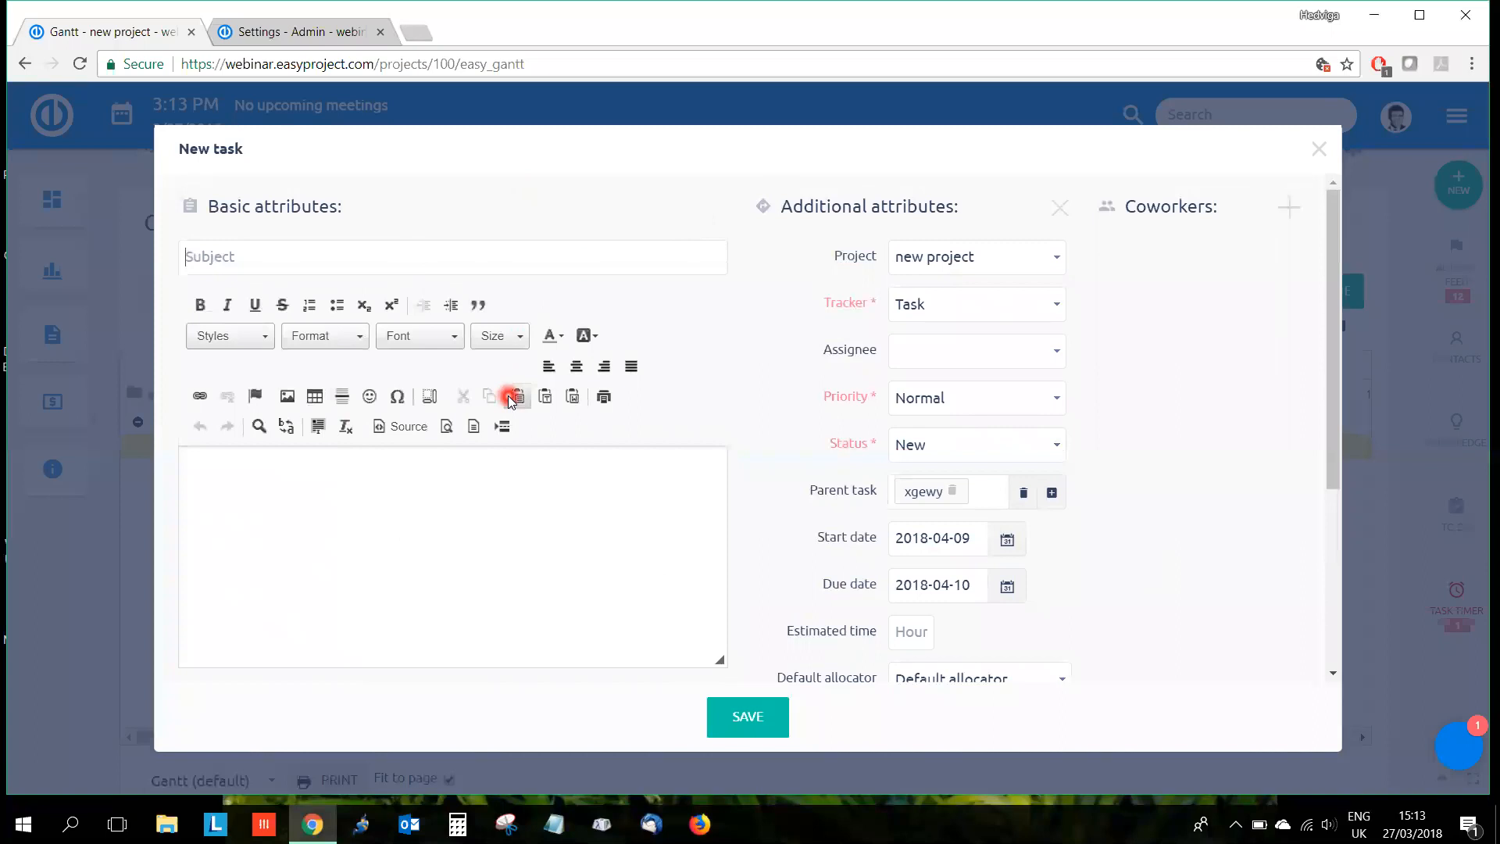
pyautogui.click(1328, 149)
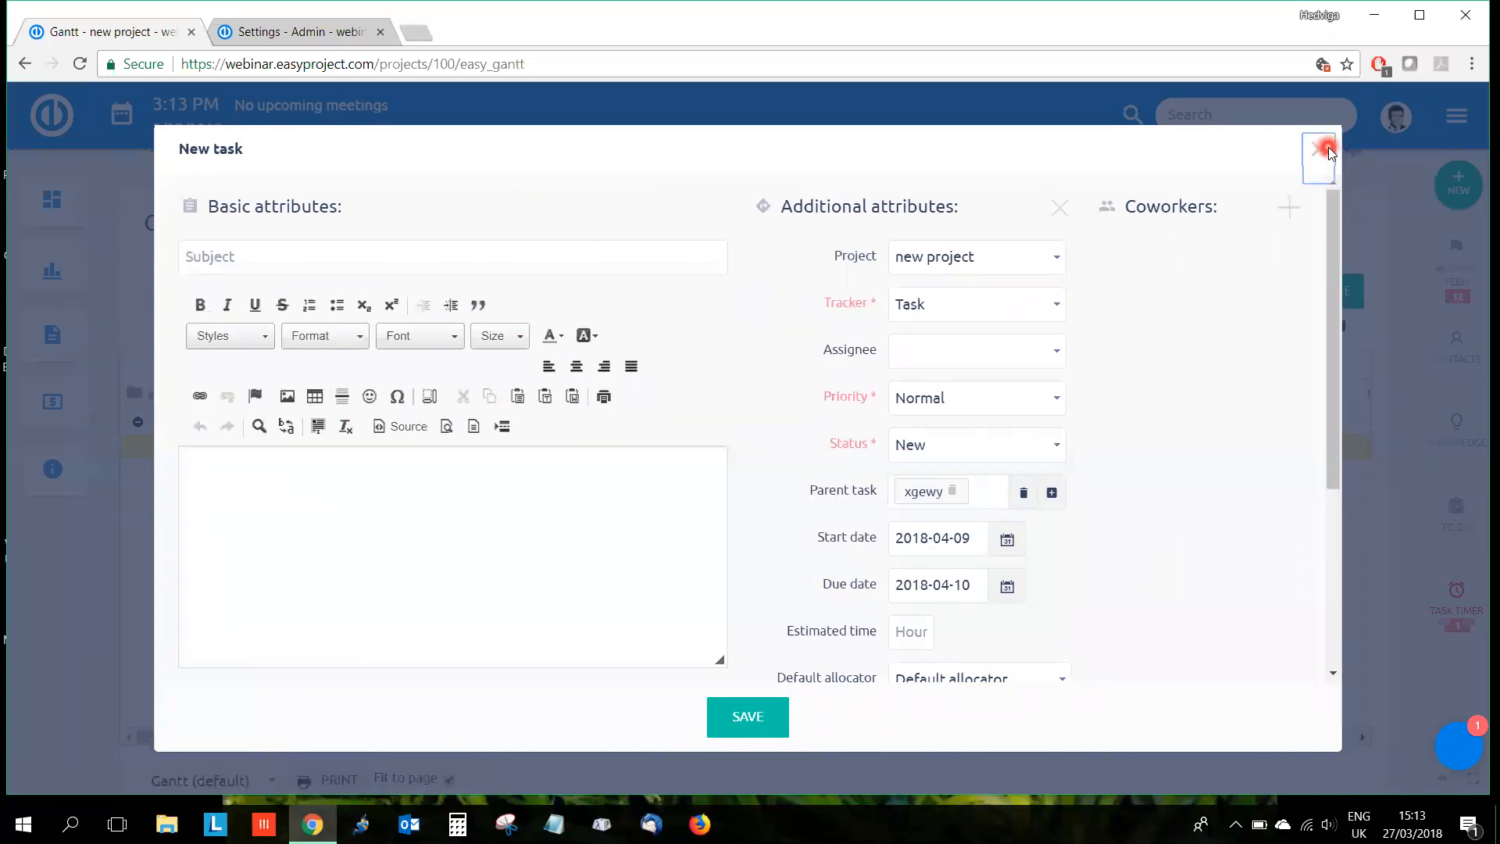
# Step: Create a milestone named "milestone" in new project dated 4 April 2018, and save the Gantt
pyautogui.click(1250, 332)
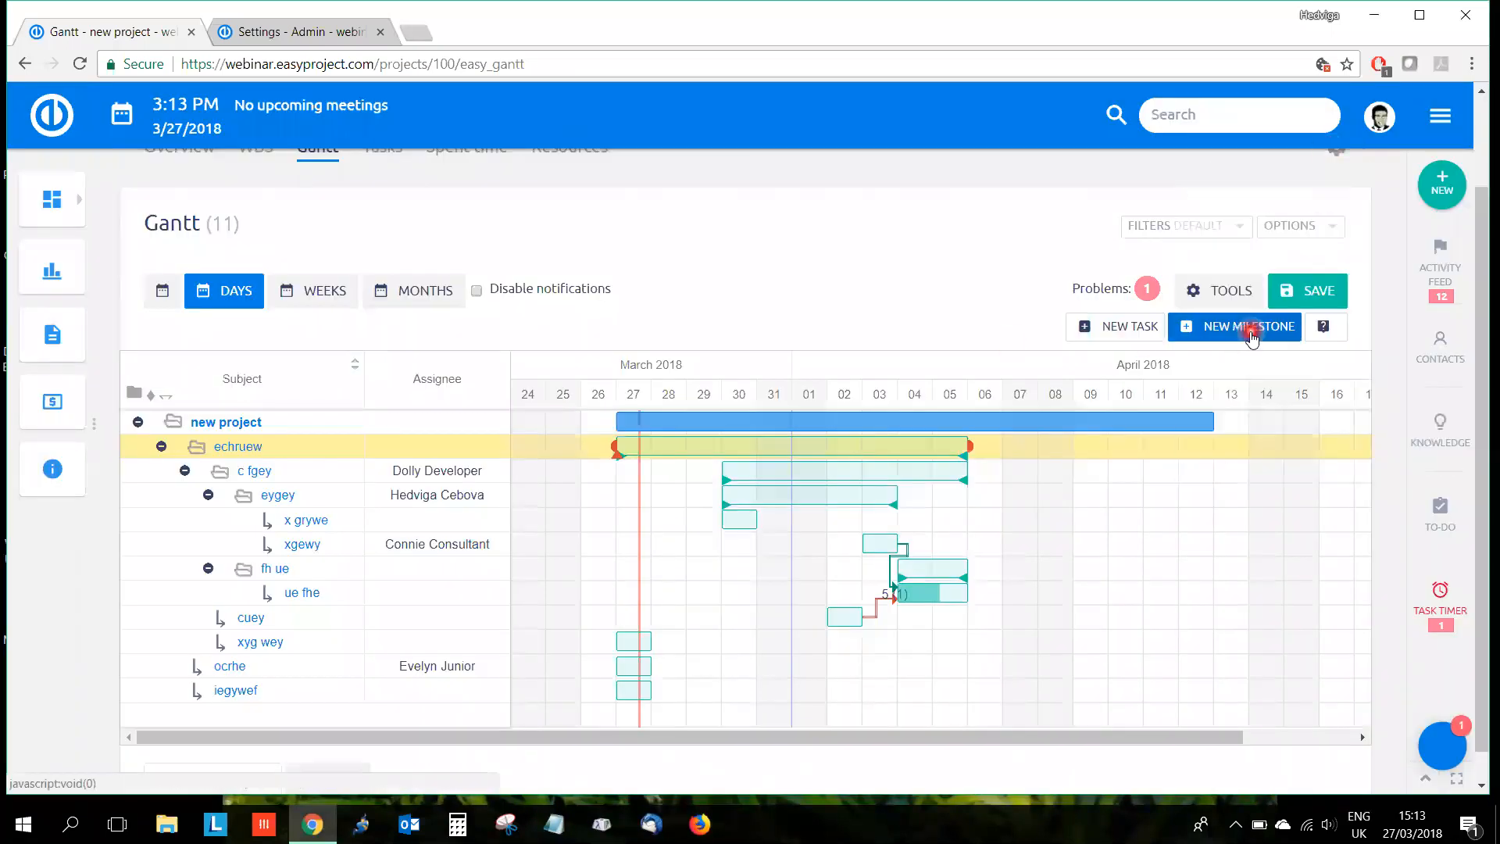
pyautogui.click(911, 652)
pyautogui.write('mils')
pyautogui.press('BackSpace')
pyautogui.write('e')
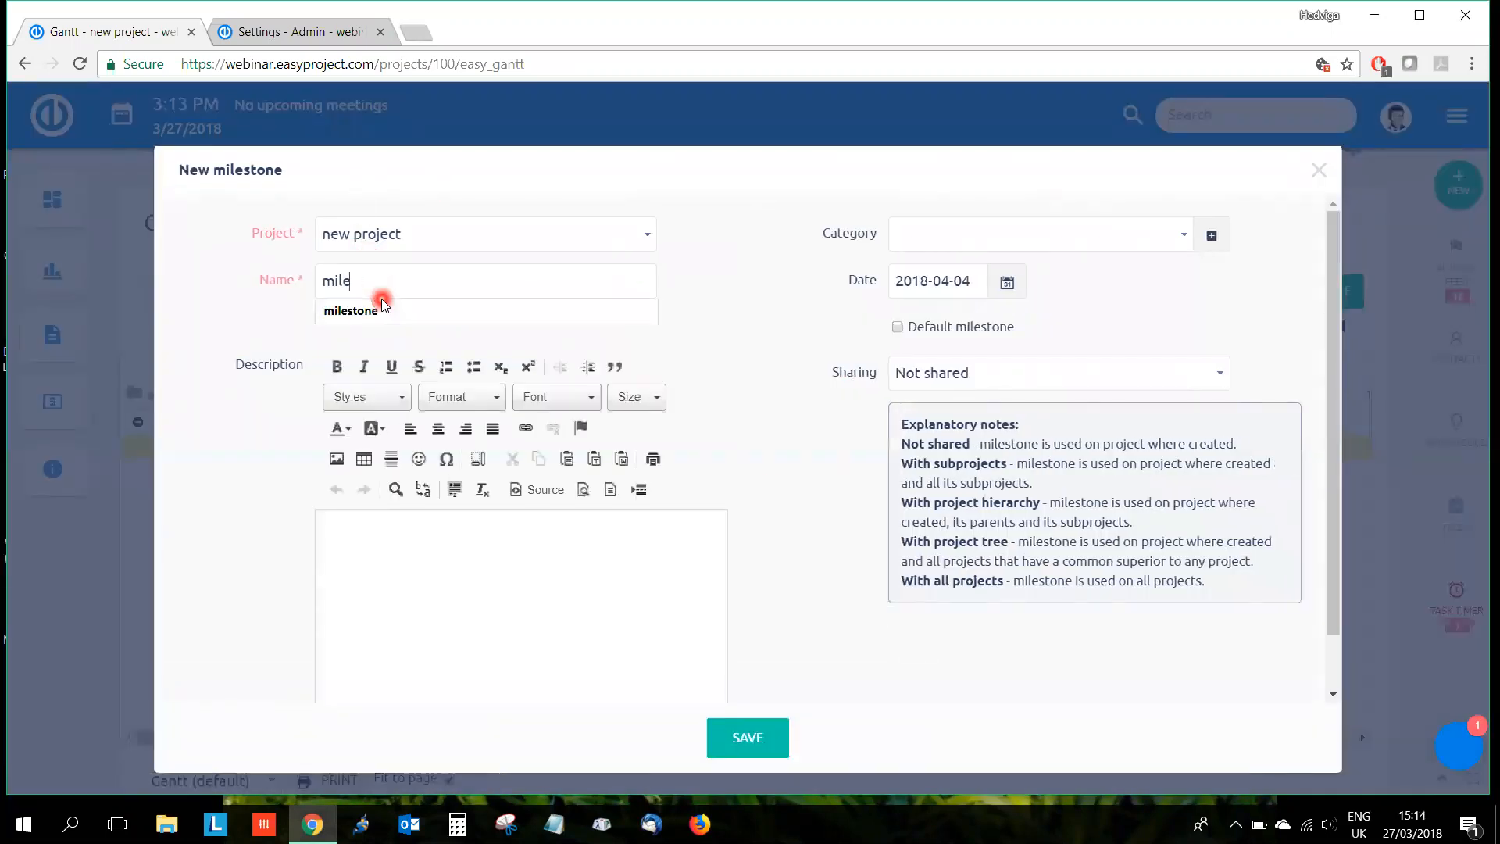
pyautogui.write('s')
pyautogui.click(383, 310)
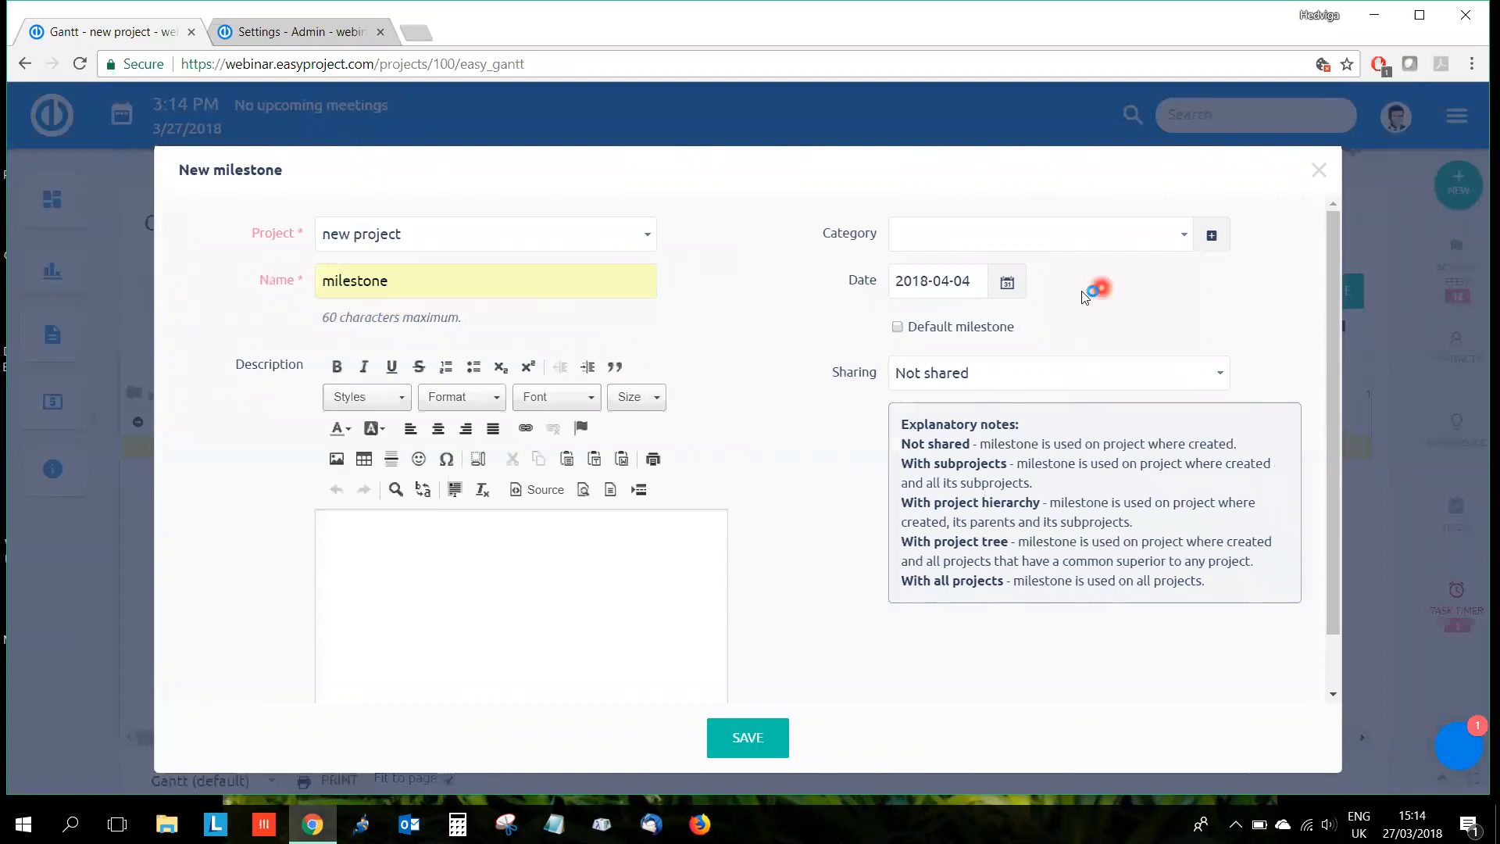
pyautogui.click(755, 737)
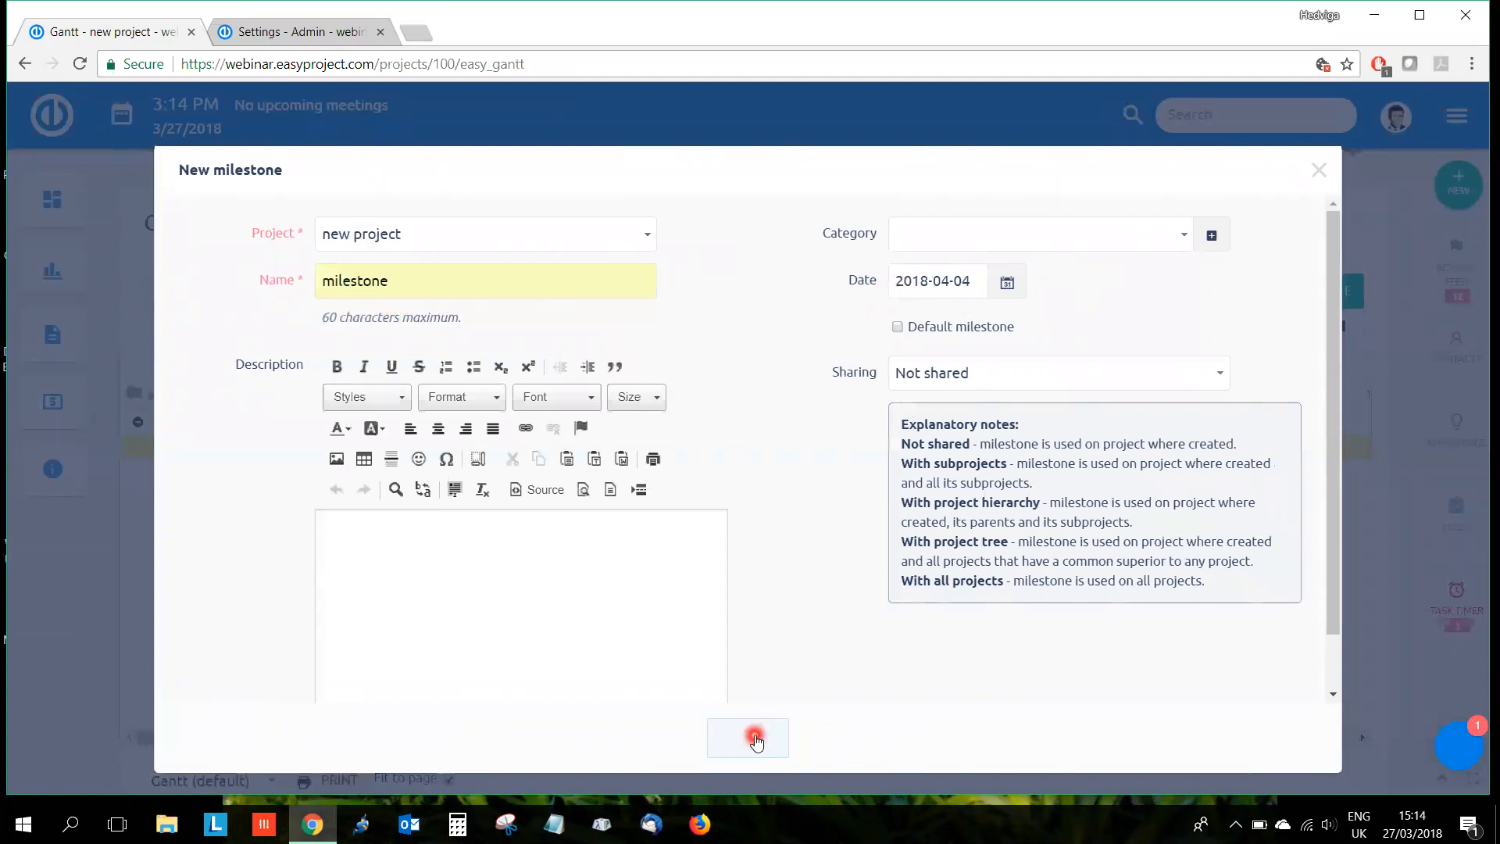
pyautogui.scroll(-1, 756, 736)
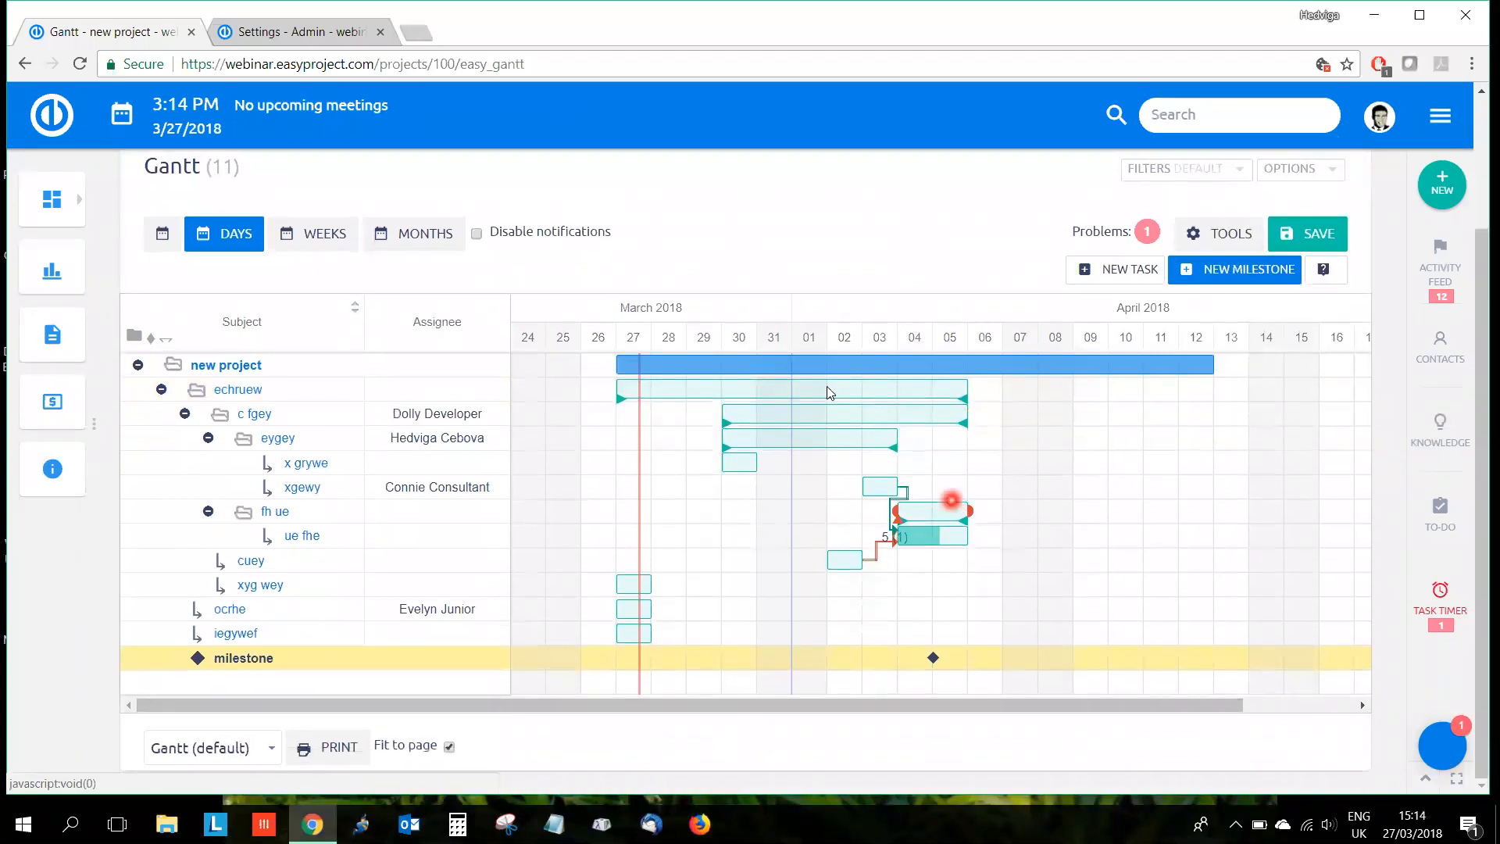
pyautogui.click(1319, 239)
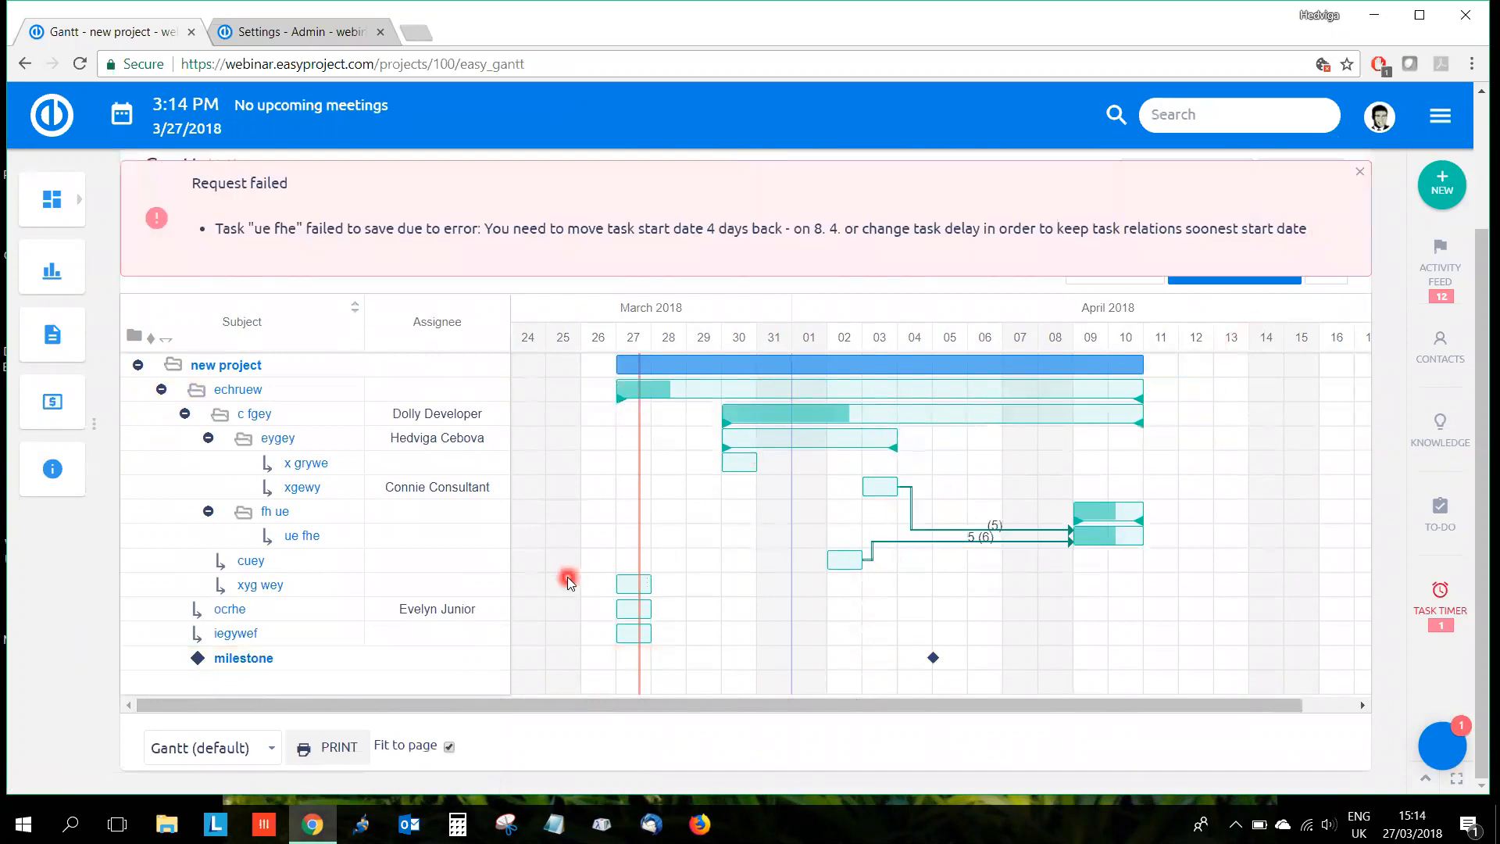
# Step: Assign iegywef and xyg wey to the milestone, and move iegywef to 4 April
pyautogui.moveTo(198, 636); pyautogui.dragTo(195, 656)
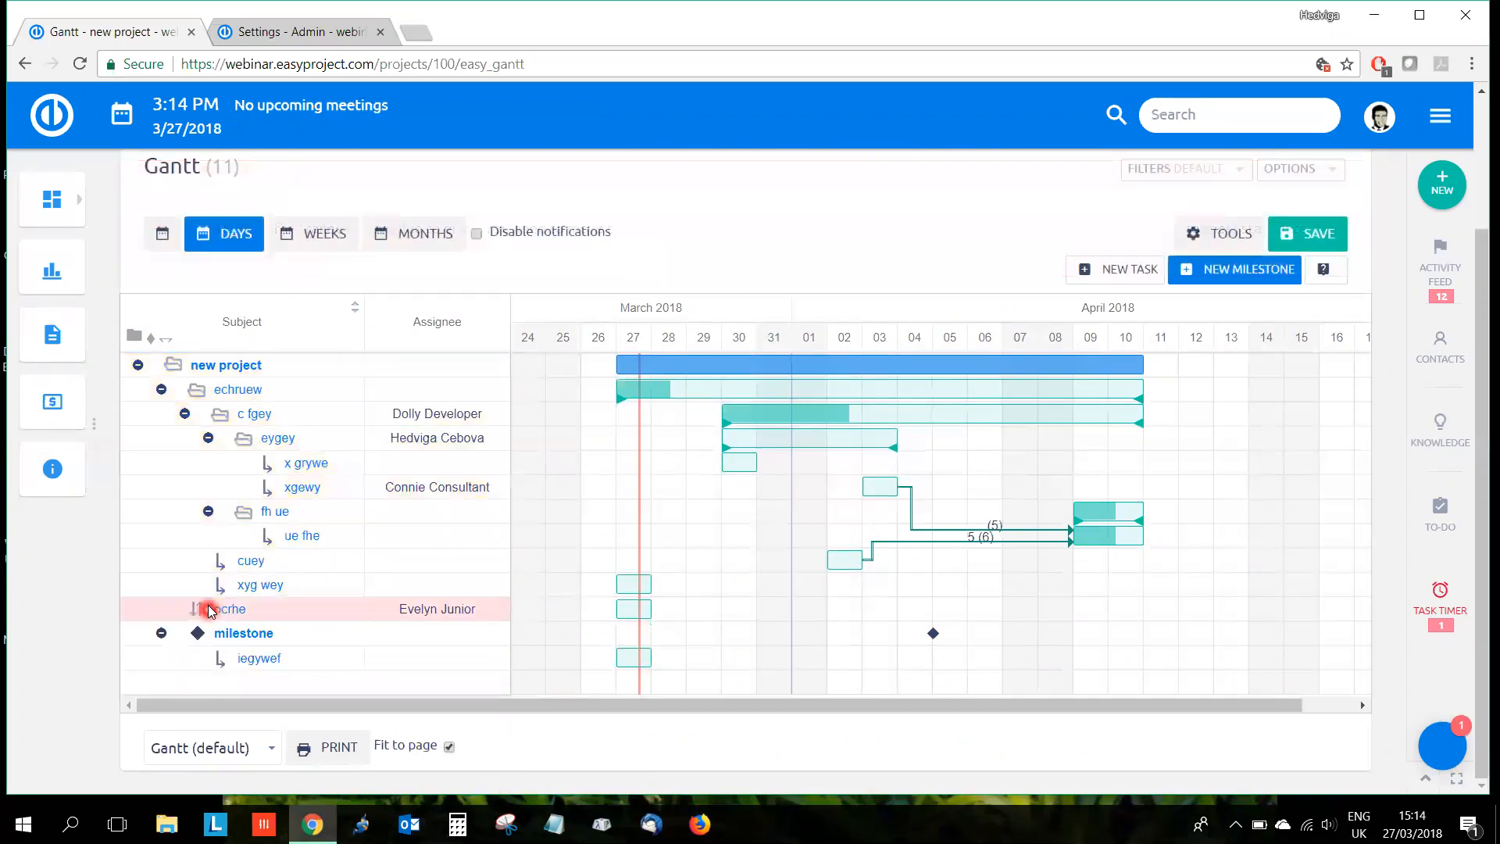
pyautogui.moveTo(219, 585); pyautogui.dragTo(222, 636)
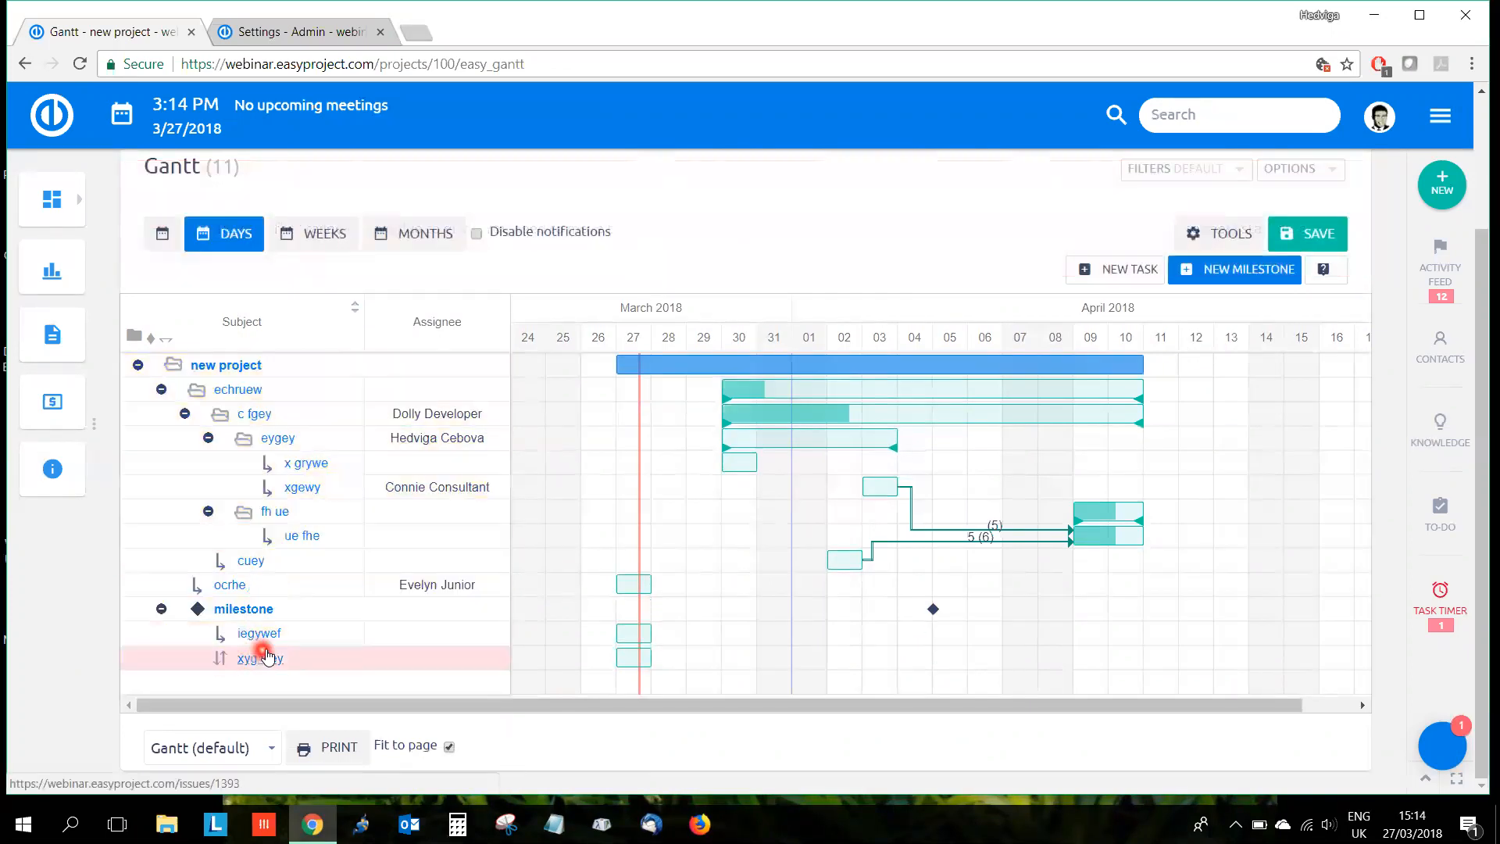
pyautogui.moveTo(633, 642); pyautogui.dragTo(946, 617)
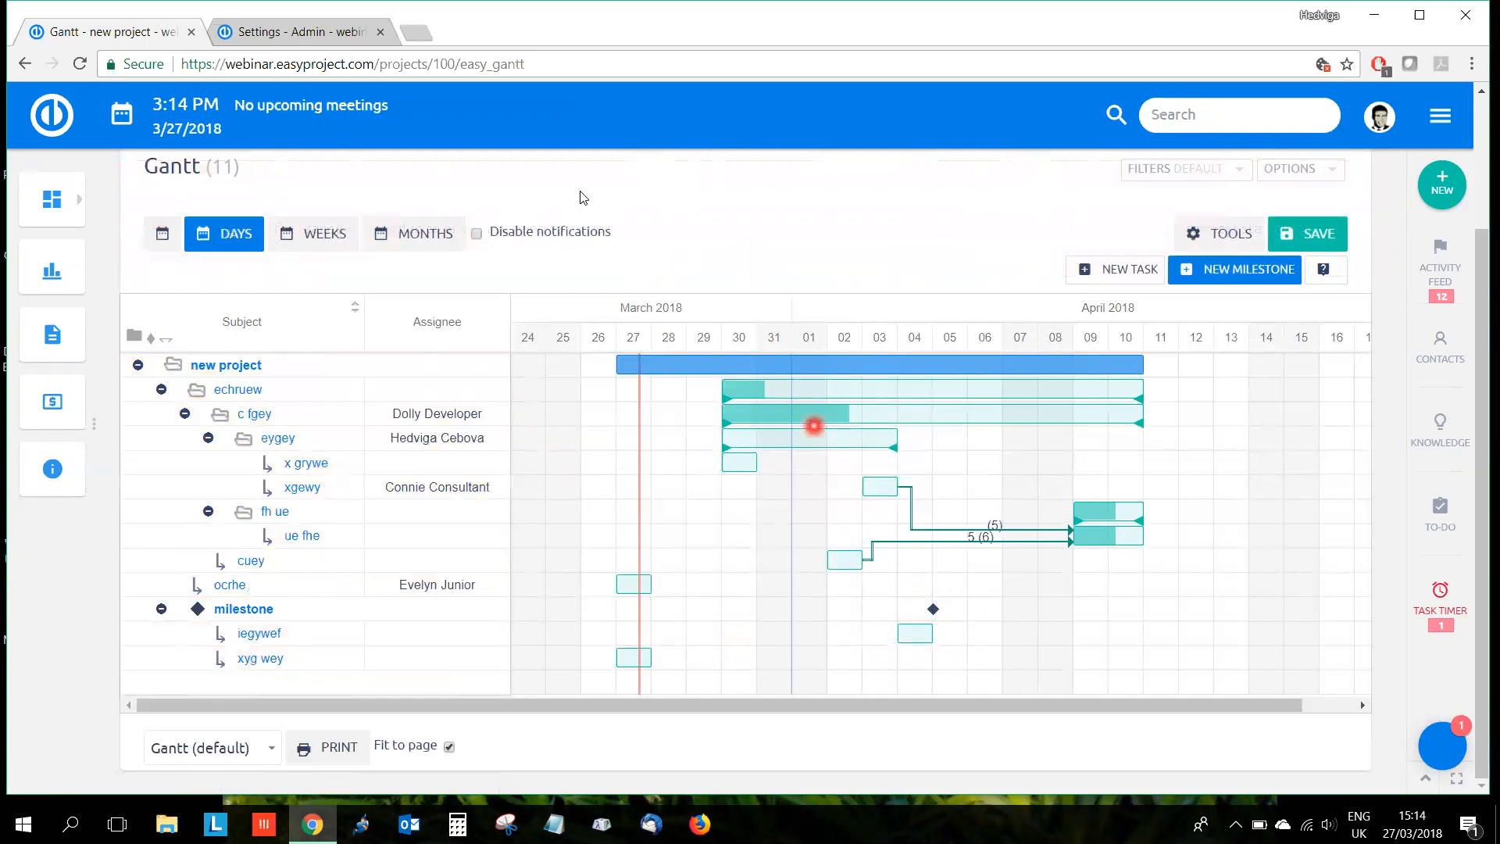
# Step: Check the admin task tracking setting that allows task due dates after the milestone date
pyautogui.click(313, 32)
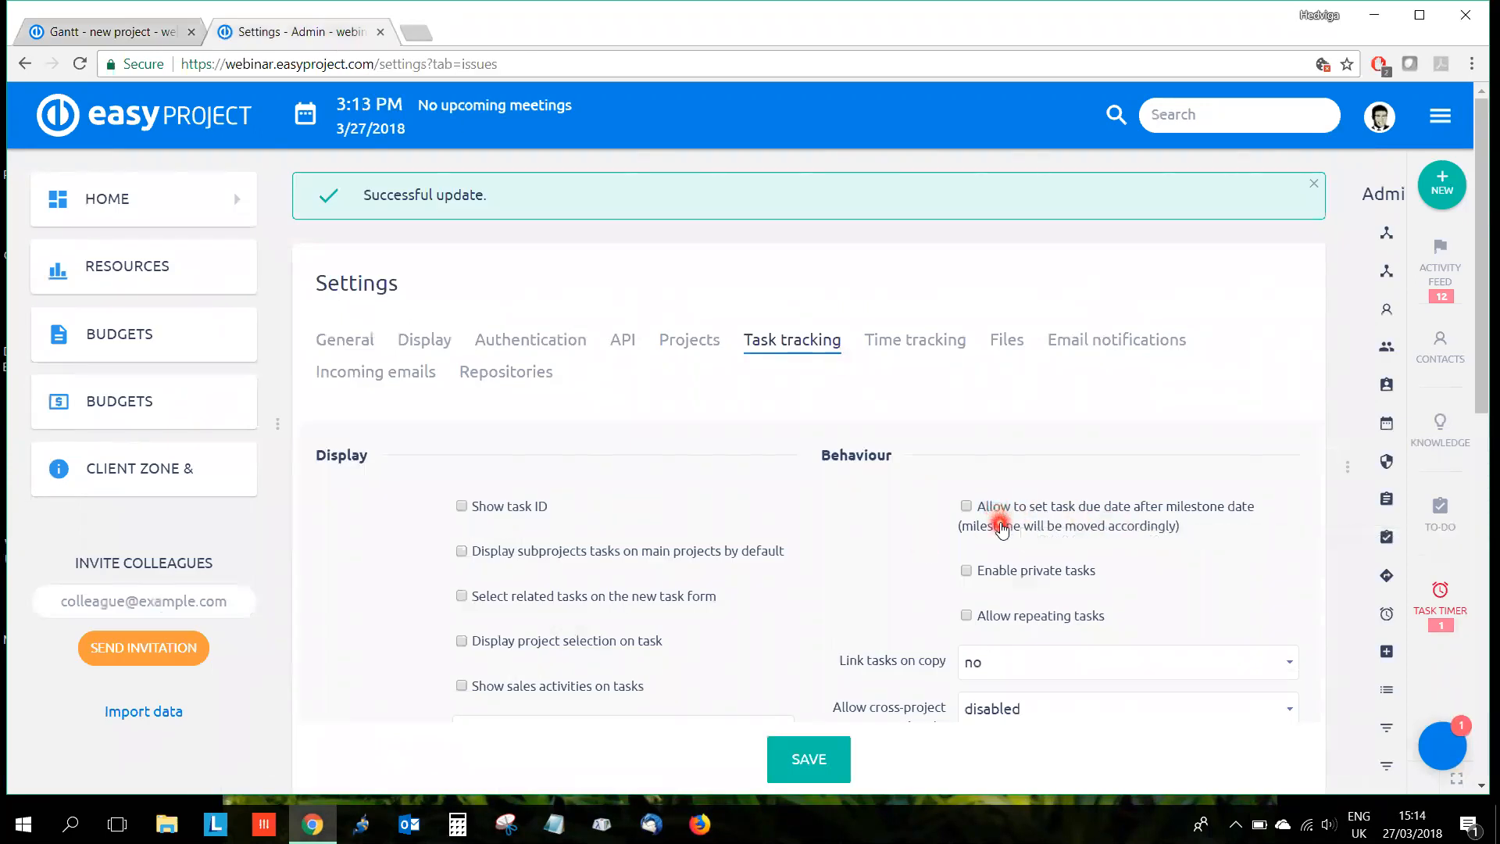
pyautogui.moveTo(999, 508); pyautogui.dragTo(1202, 522)
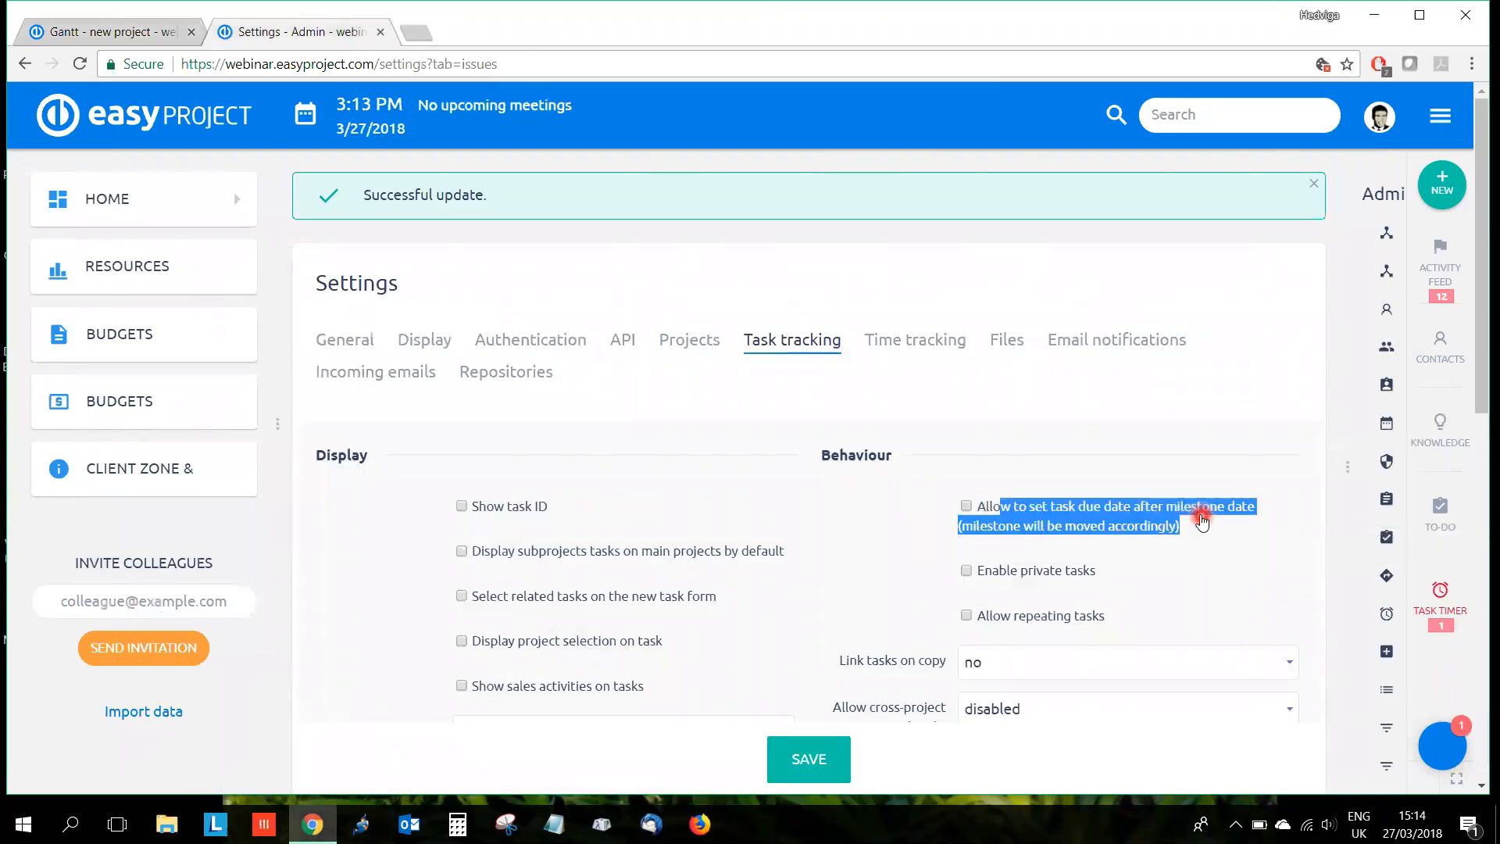
pyautogui.click(1244, 562)
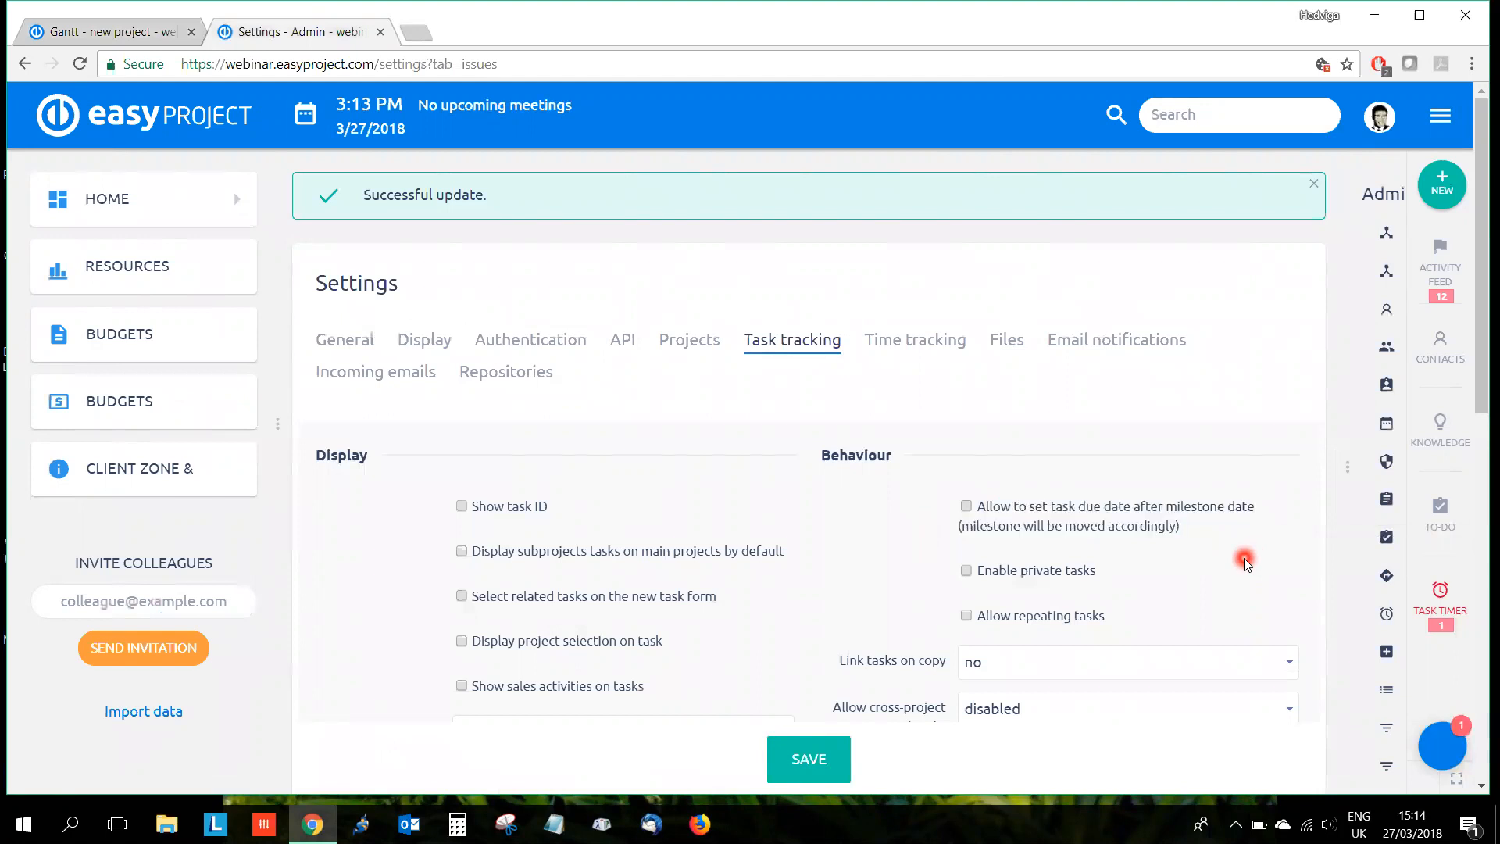
# Step: Return to the project Gantt and move xyg wey to 28 March
pyautogui.click(70, 31)
pyautogui.moveTo(635, 665); pyautogui.dragTo(880, 660)
pyautogui.moveTo(715, 660); pyautogui.dragTo(670, 660)
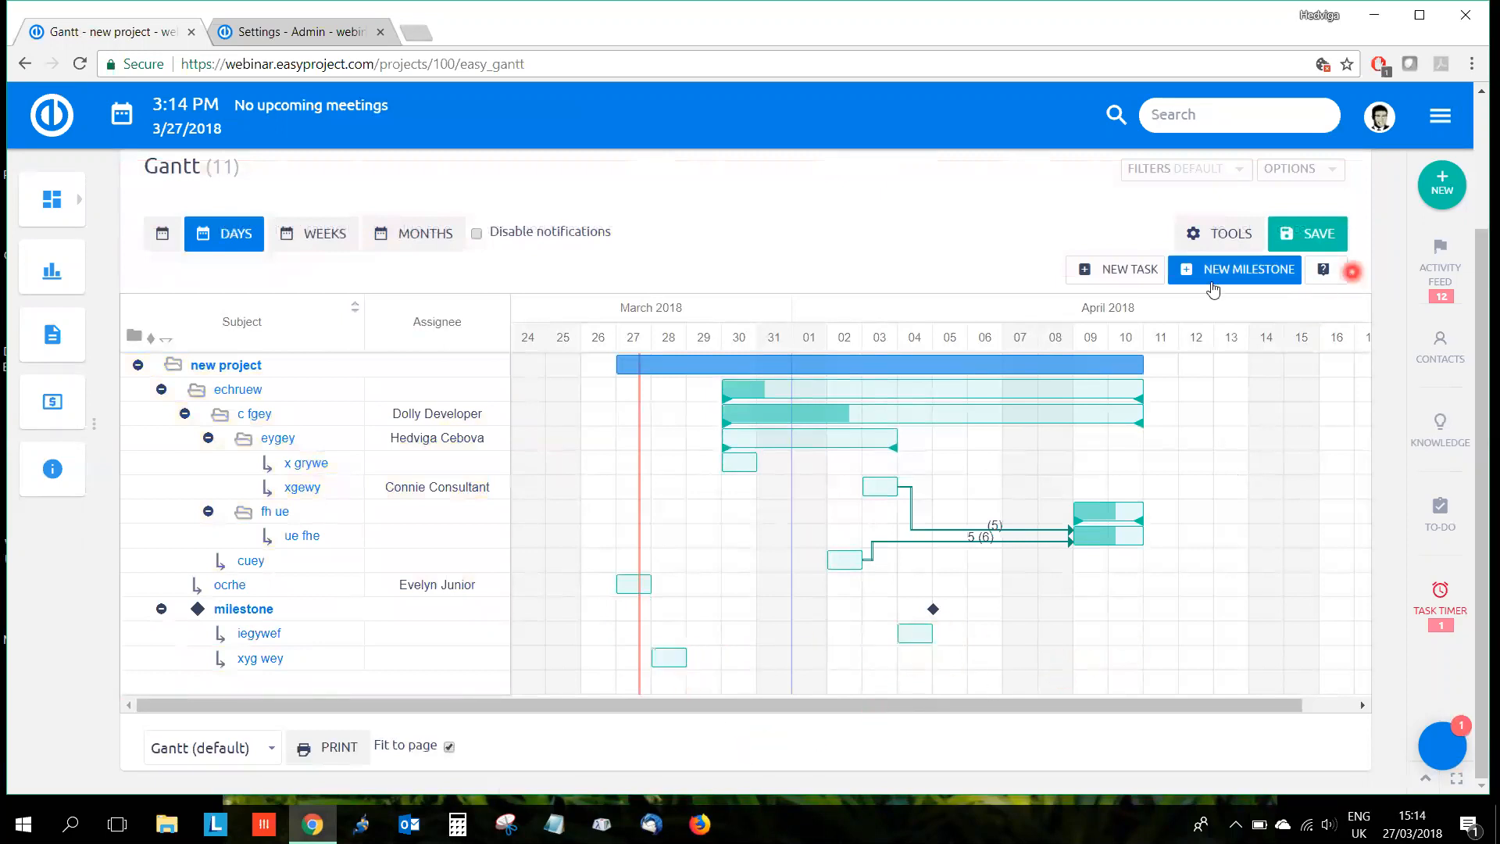
# Step: Check the tools available for the project Gantt, and save the Gantt changes
pyautogui.click(1209, 236)
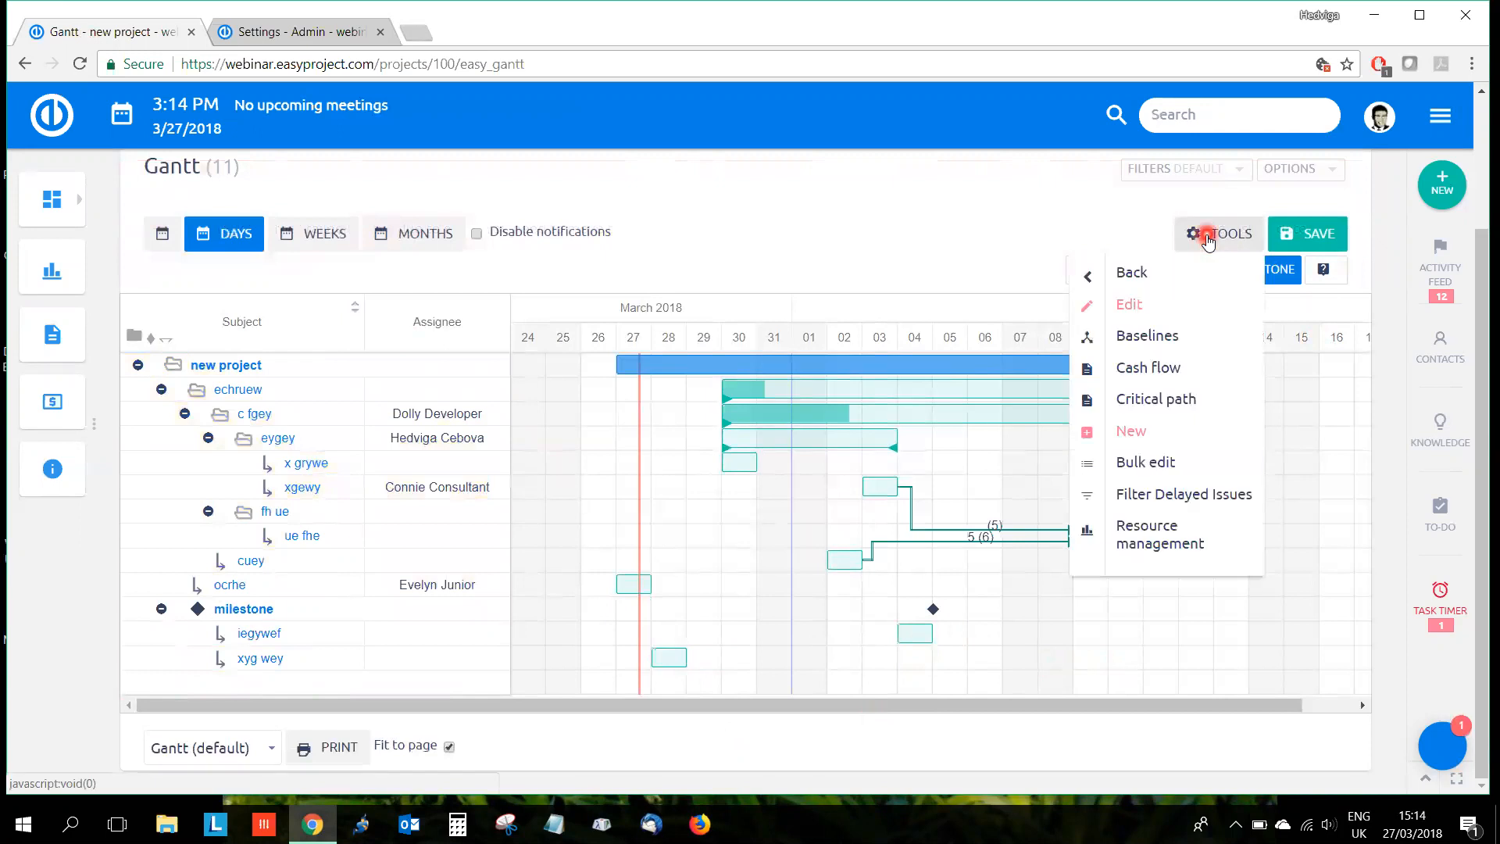
pyautogui.click(1155, 429)
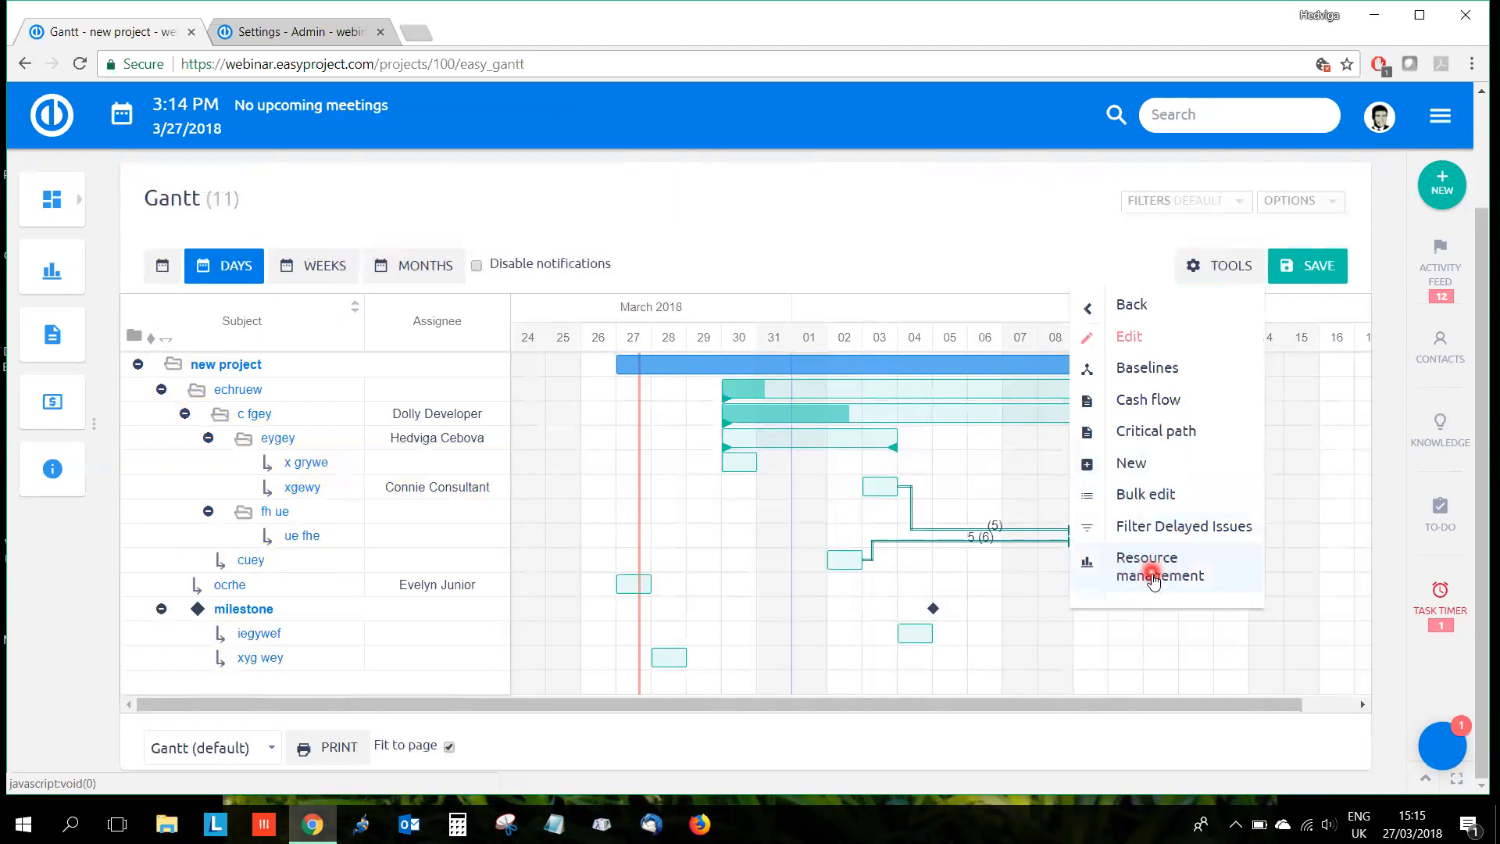
pyautogui.click(1291, 268)
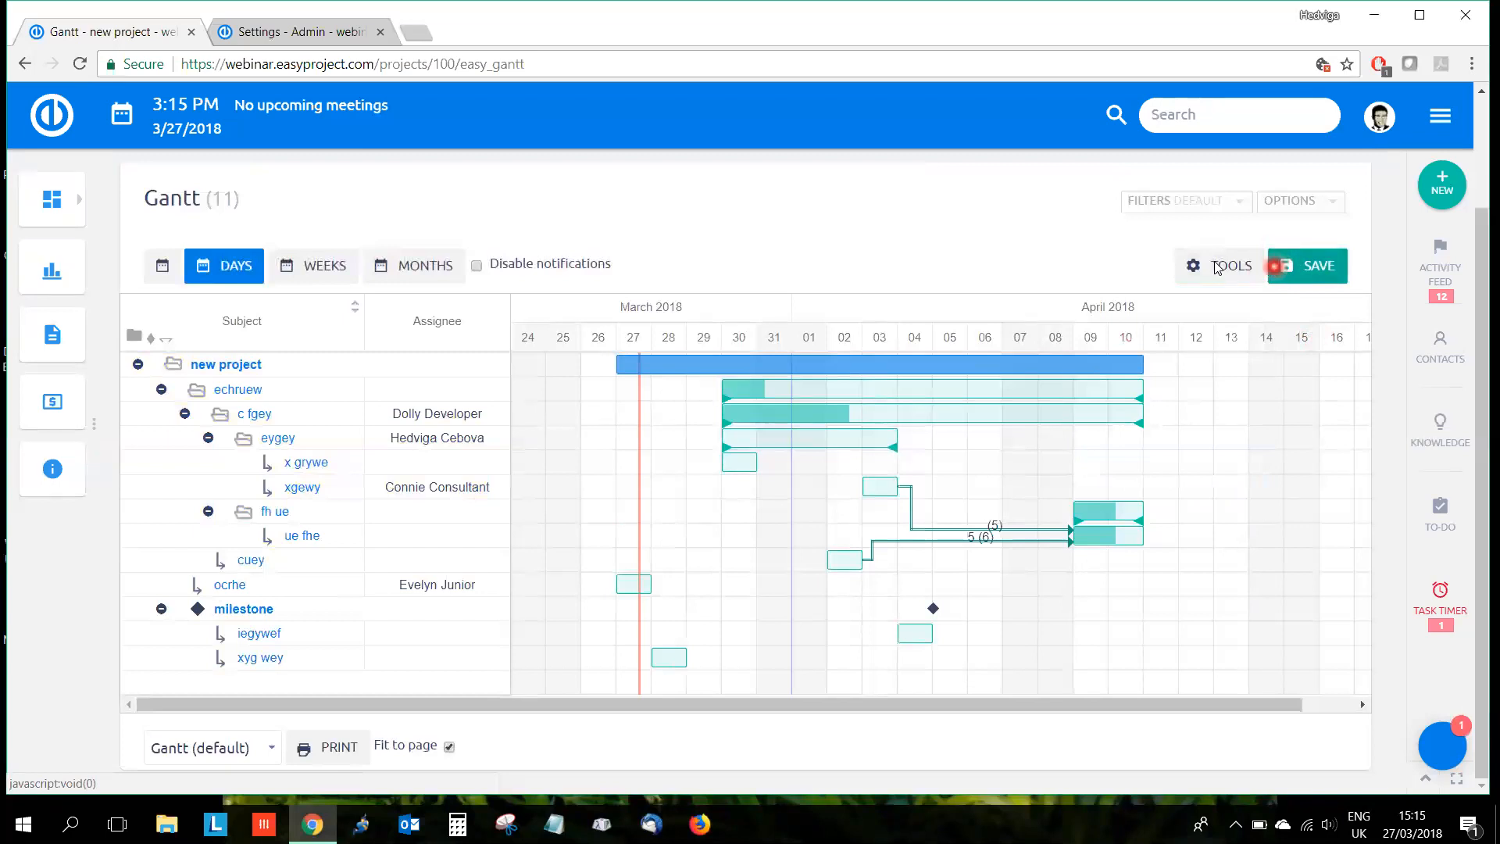
pyautogui.click(1305, 266)
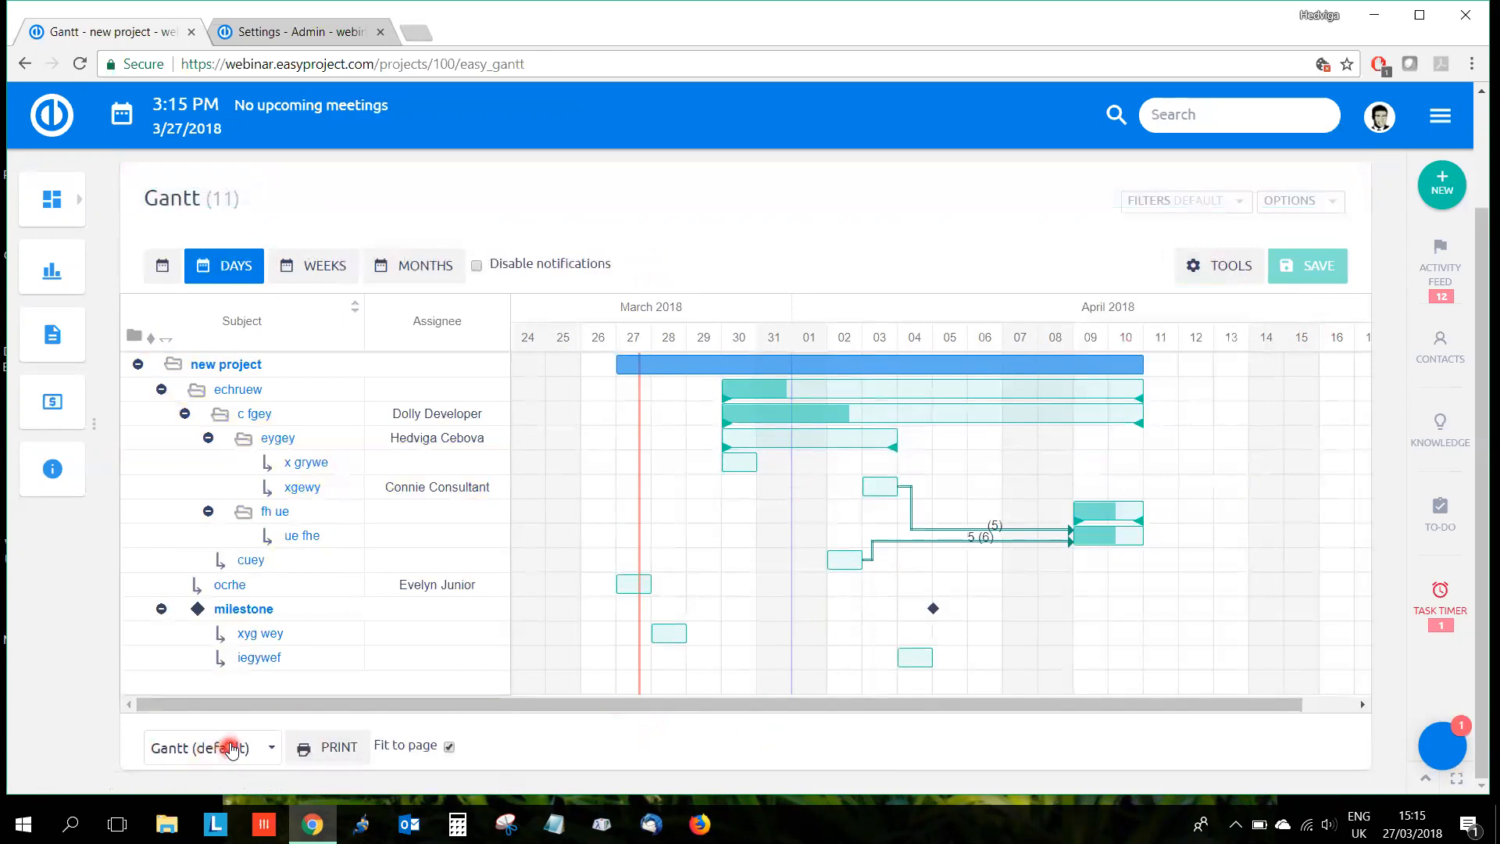
# Step: Preview the Gantt printout with the default Gantt template, and return to the project Gantt
pyautogui.click(345, 750)
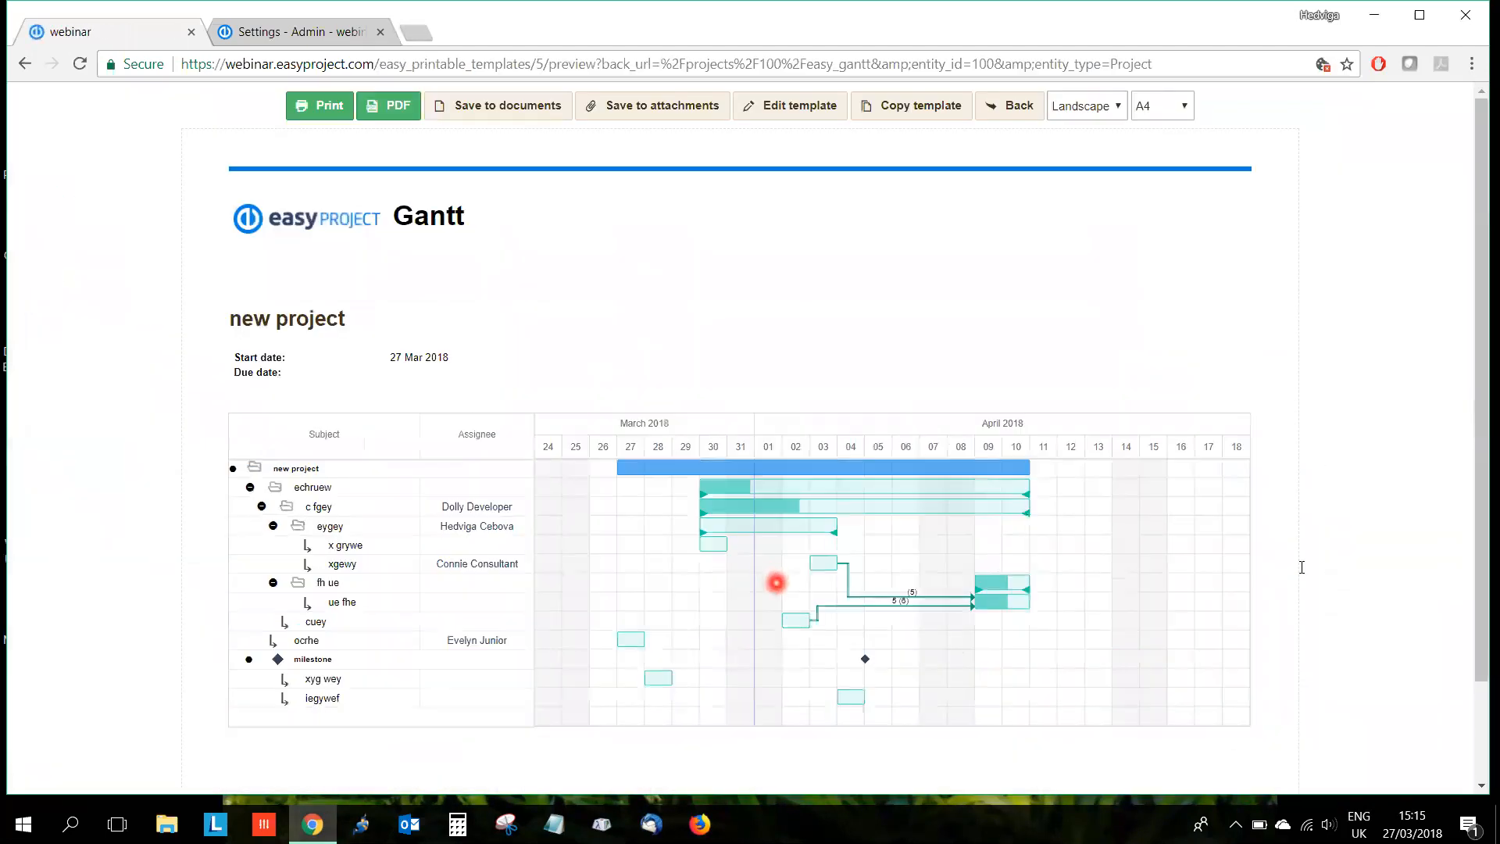
pyautogui.scroll(-1, 1309, 569)
pyautogui.scroll(1, 1310, 571)
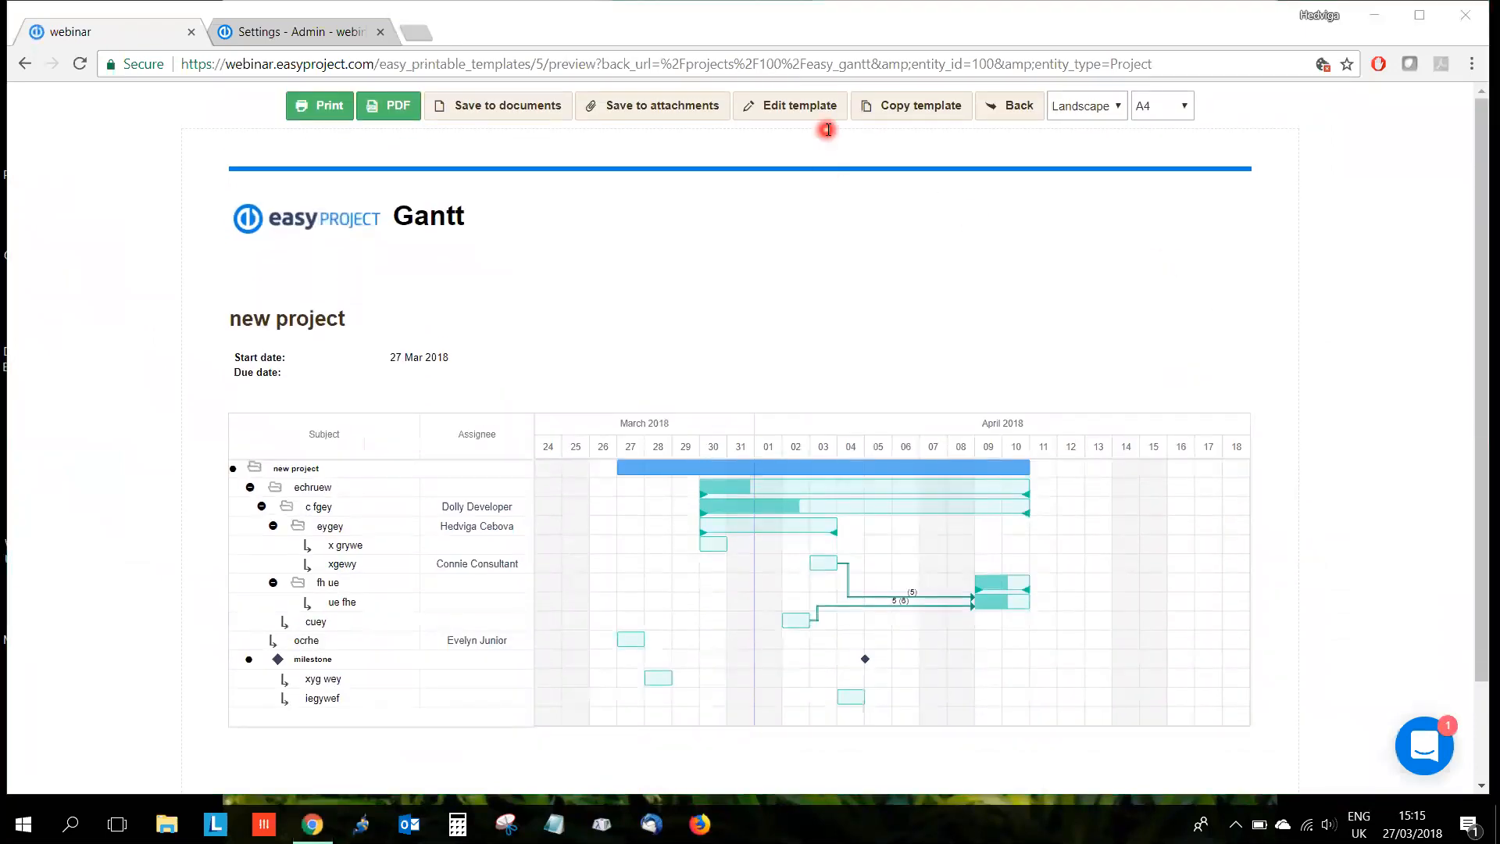
pyautogui.scroll(-1, 788, 358)
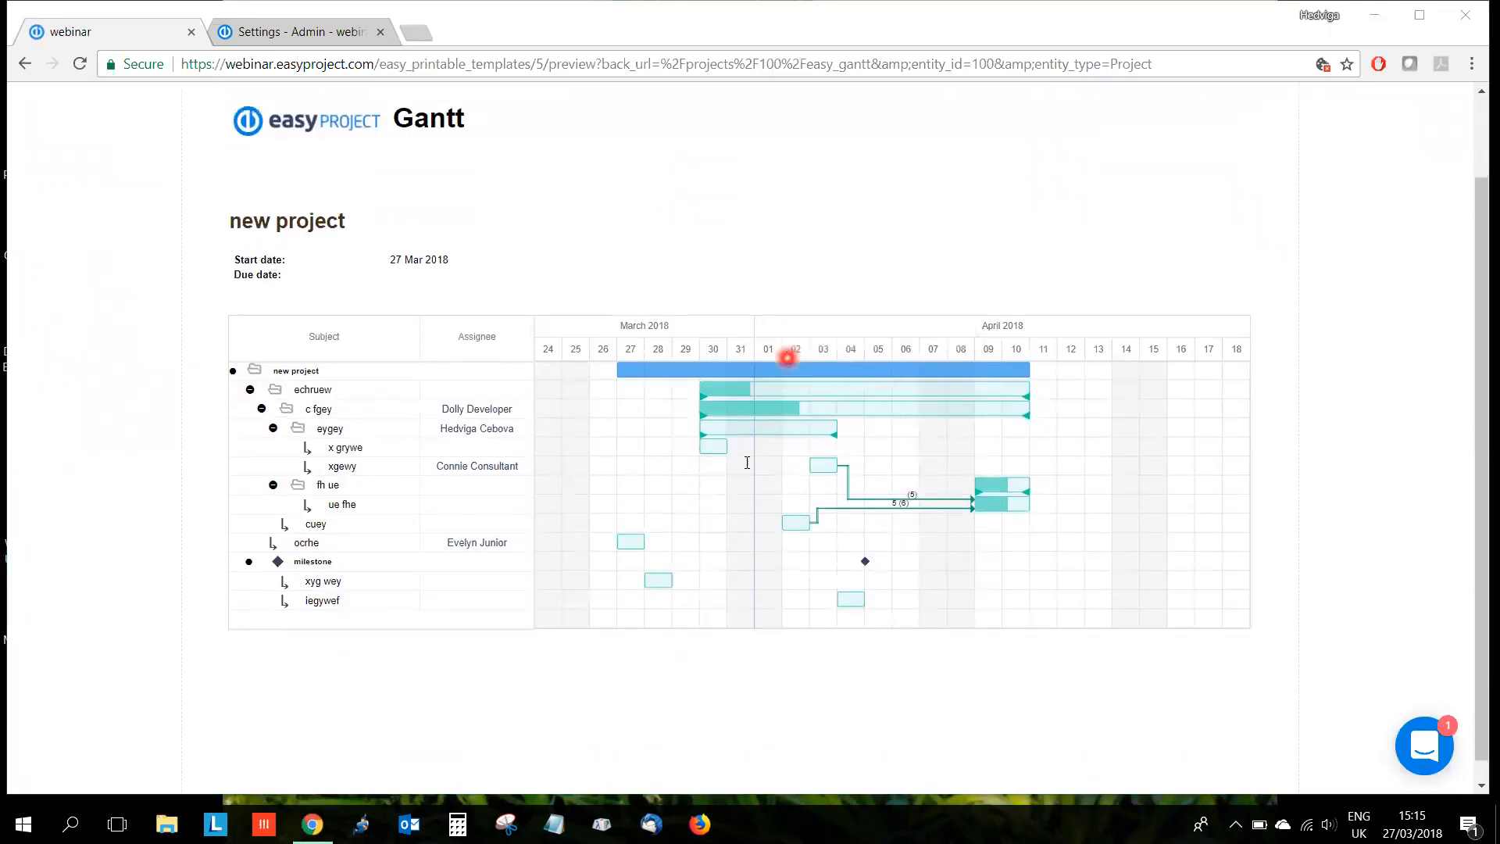
pyautogui.scroll(1, 1011, 556)
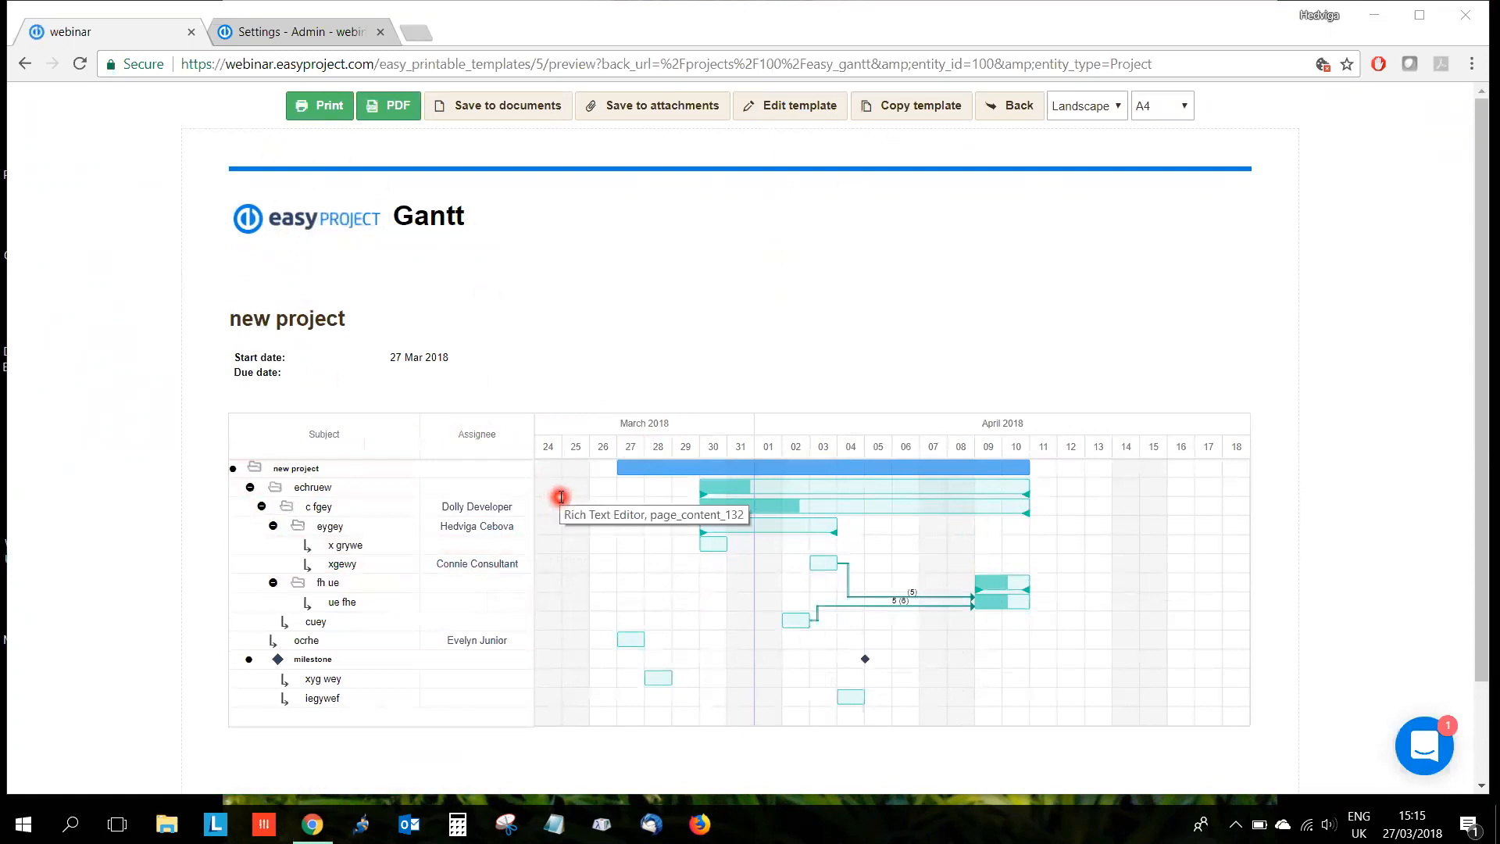
pyautogui.click(21, 66)
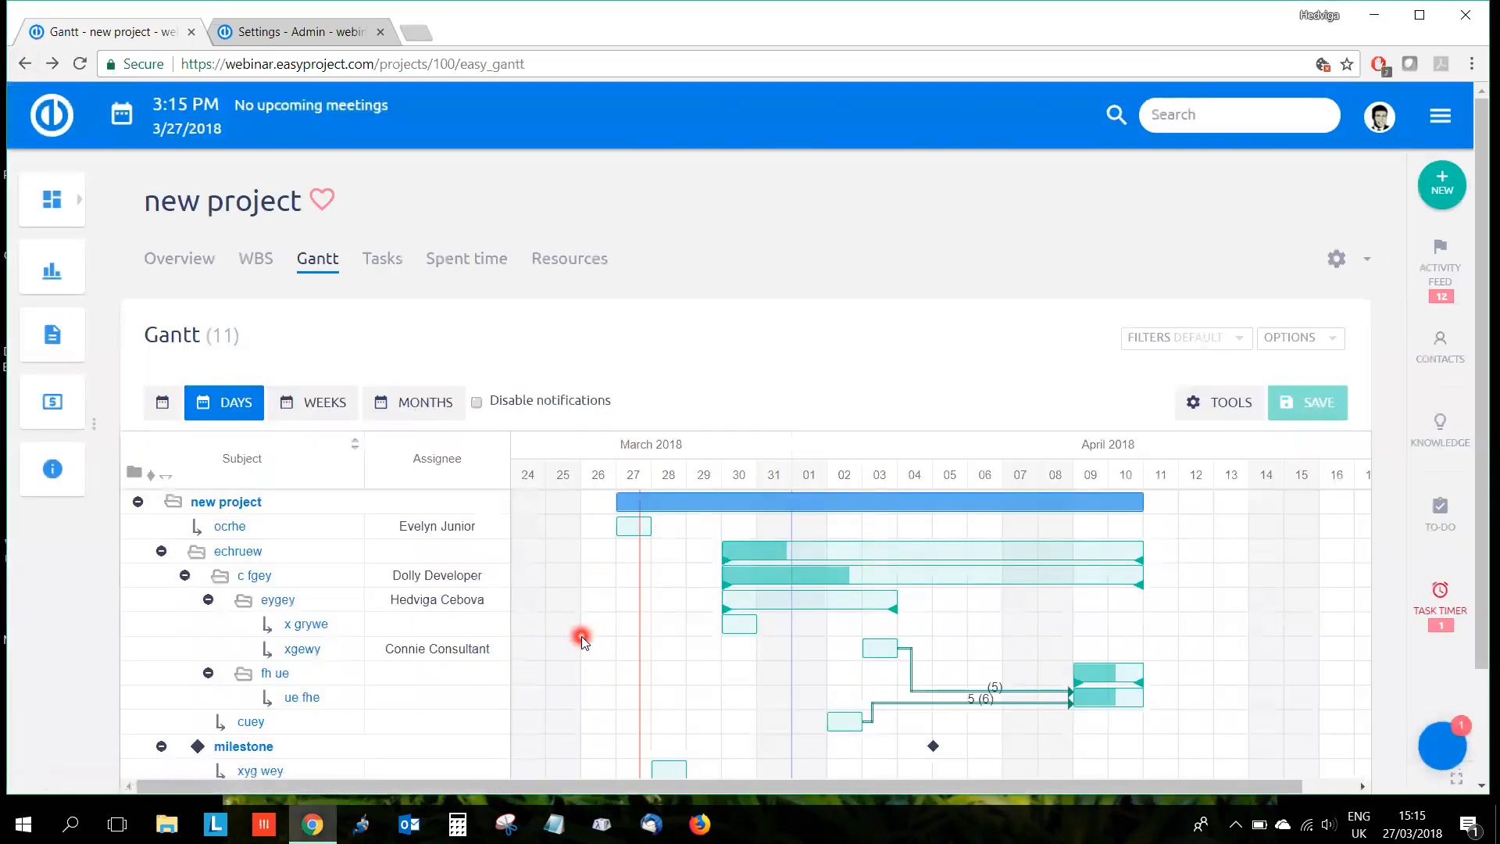
pyautogui.scroll(-2, 581, 636)
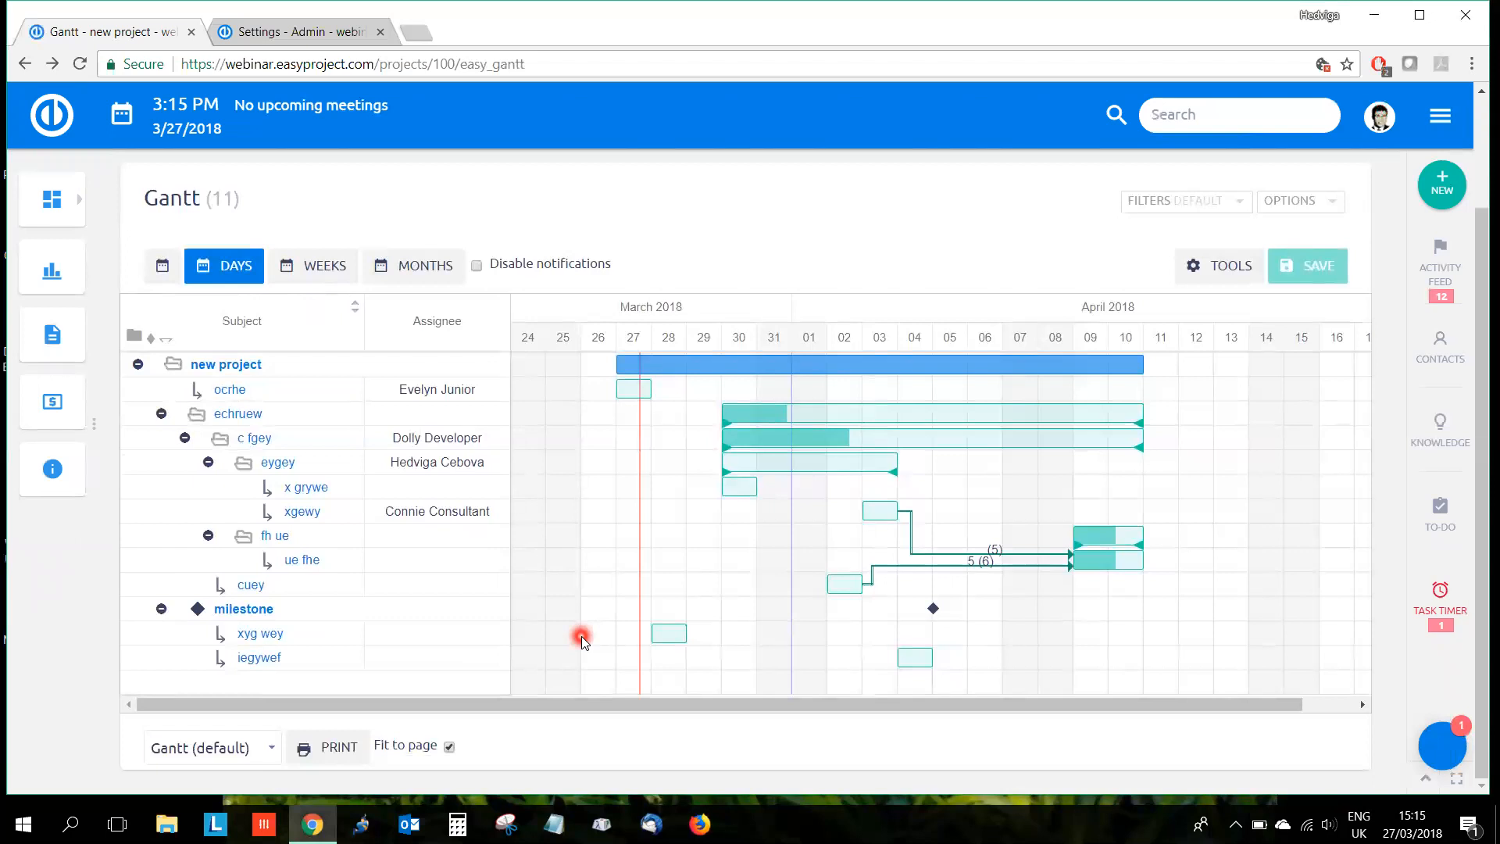
# Step: Check the resource management option among the Gantt tools, and open the project's resource management view
pyautogui.click(1222, 268)
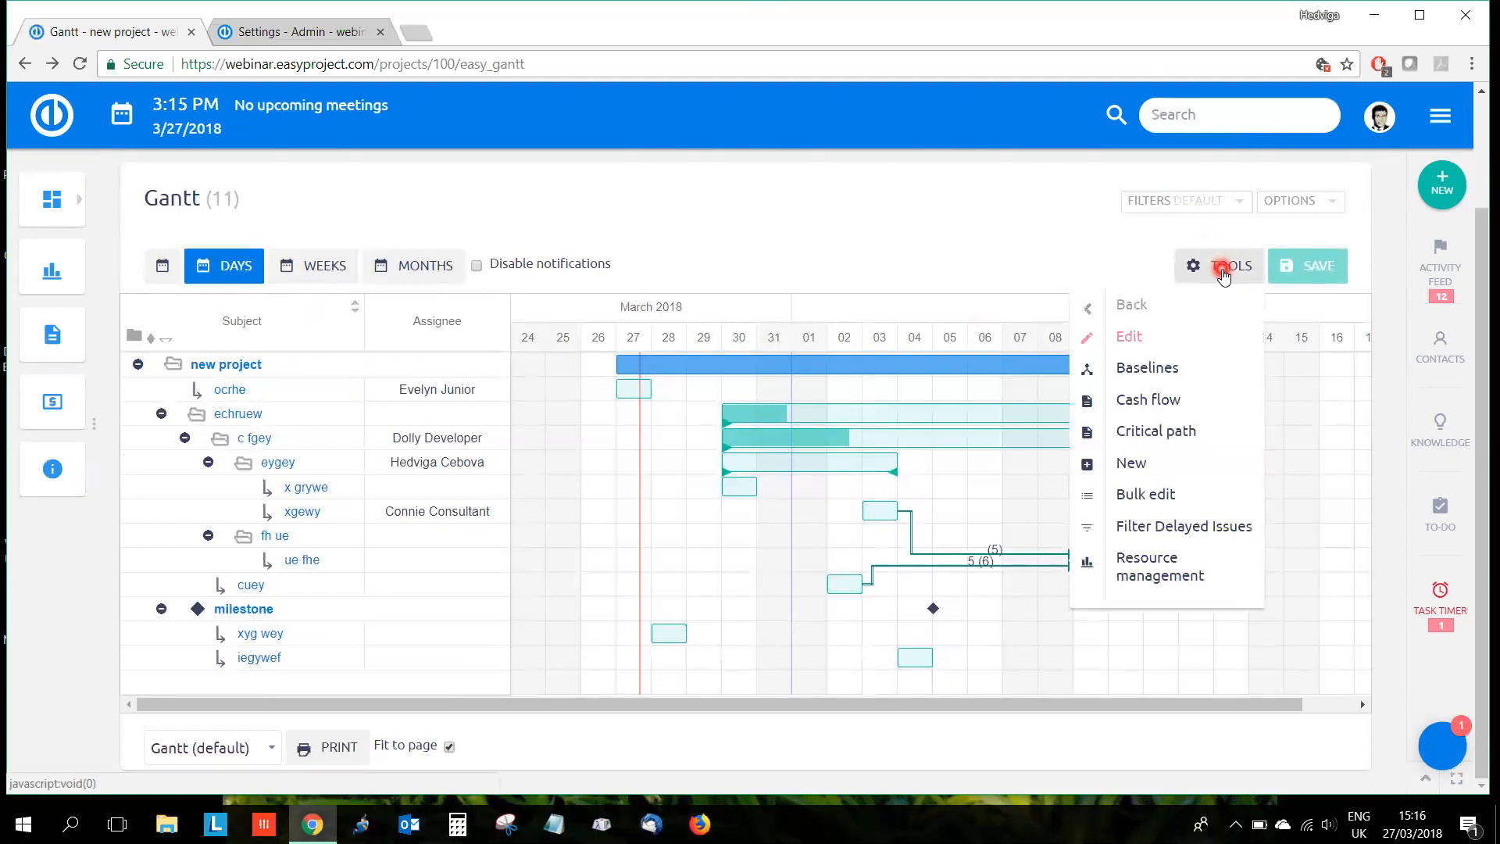
pyautogui.click(1205, 564)
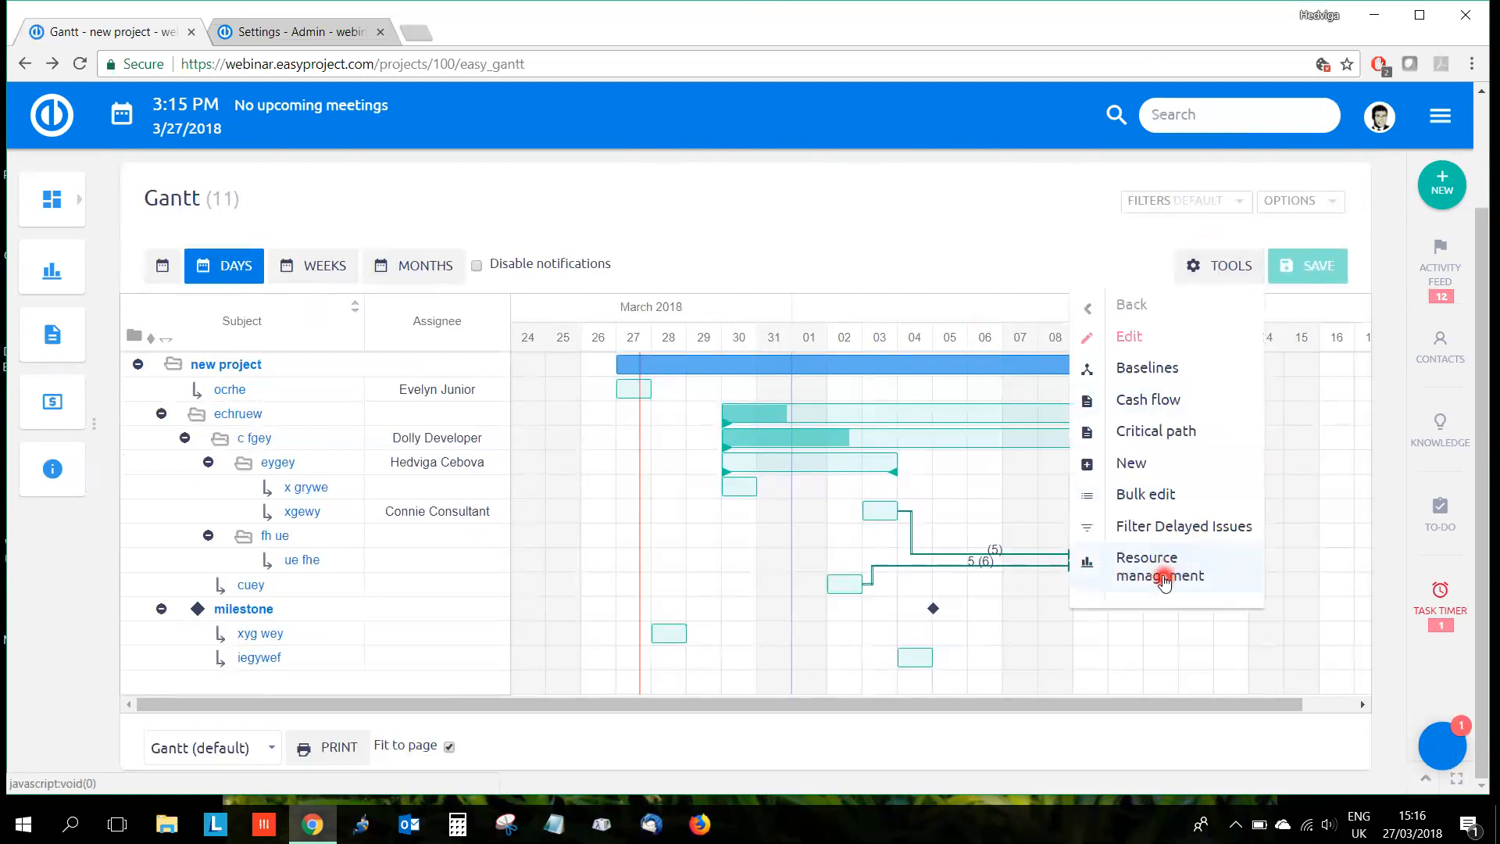
pyautogui.scroll(2, 714, 307)
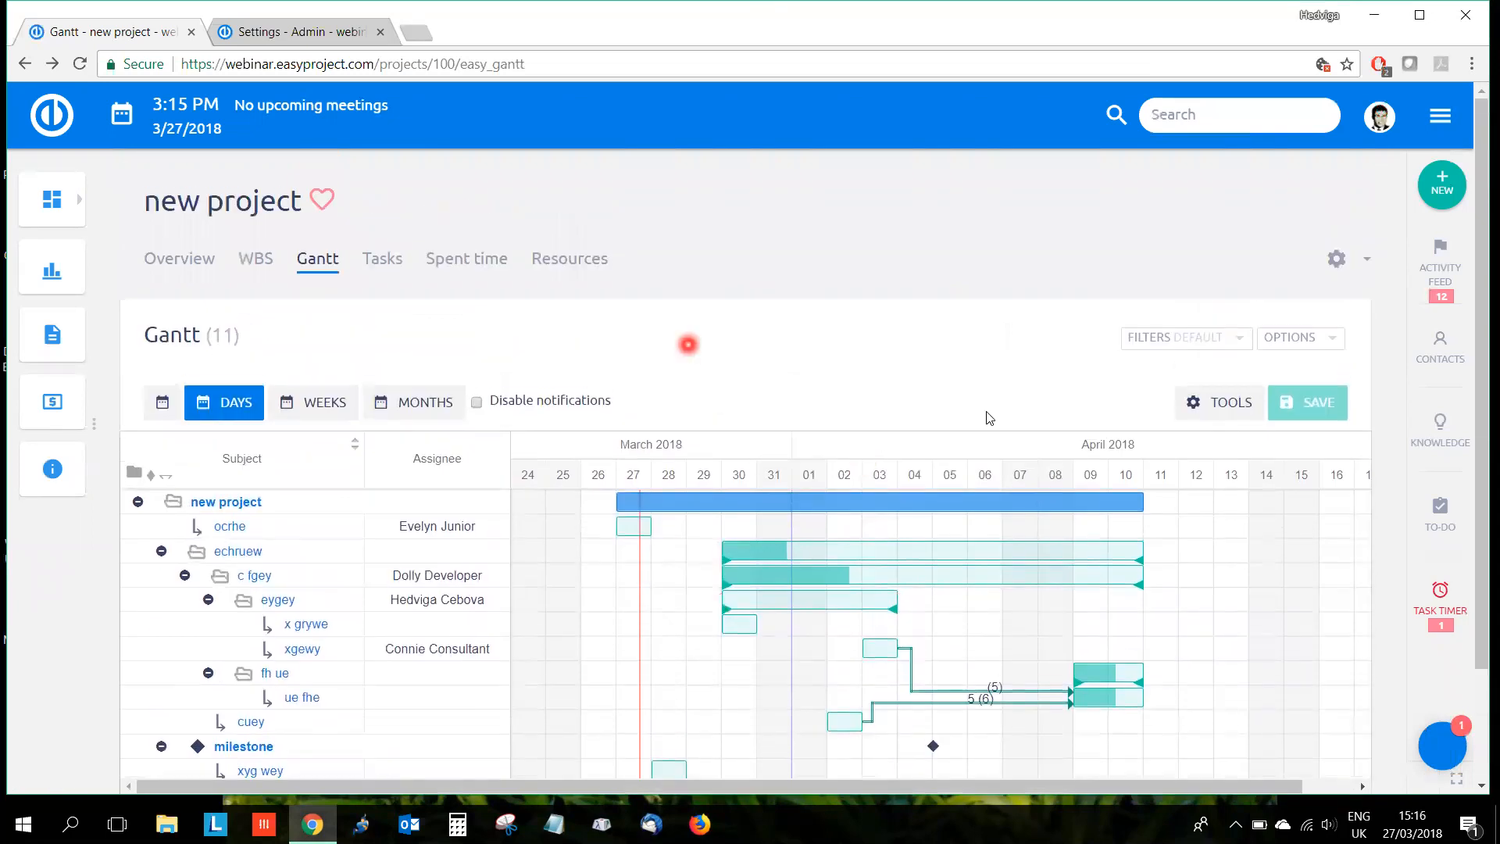
pyautogui.click(560, 262)
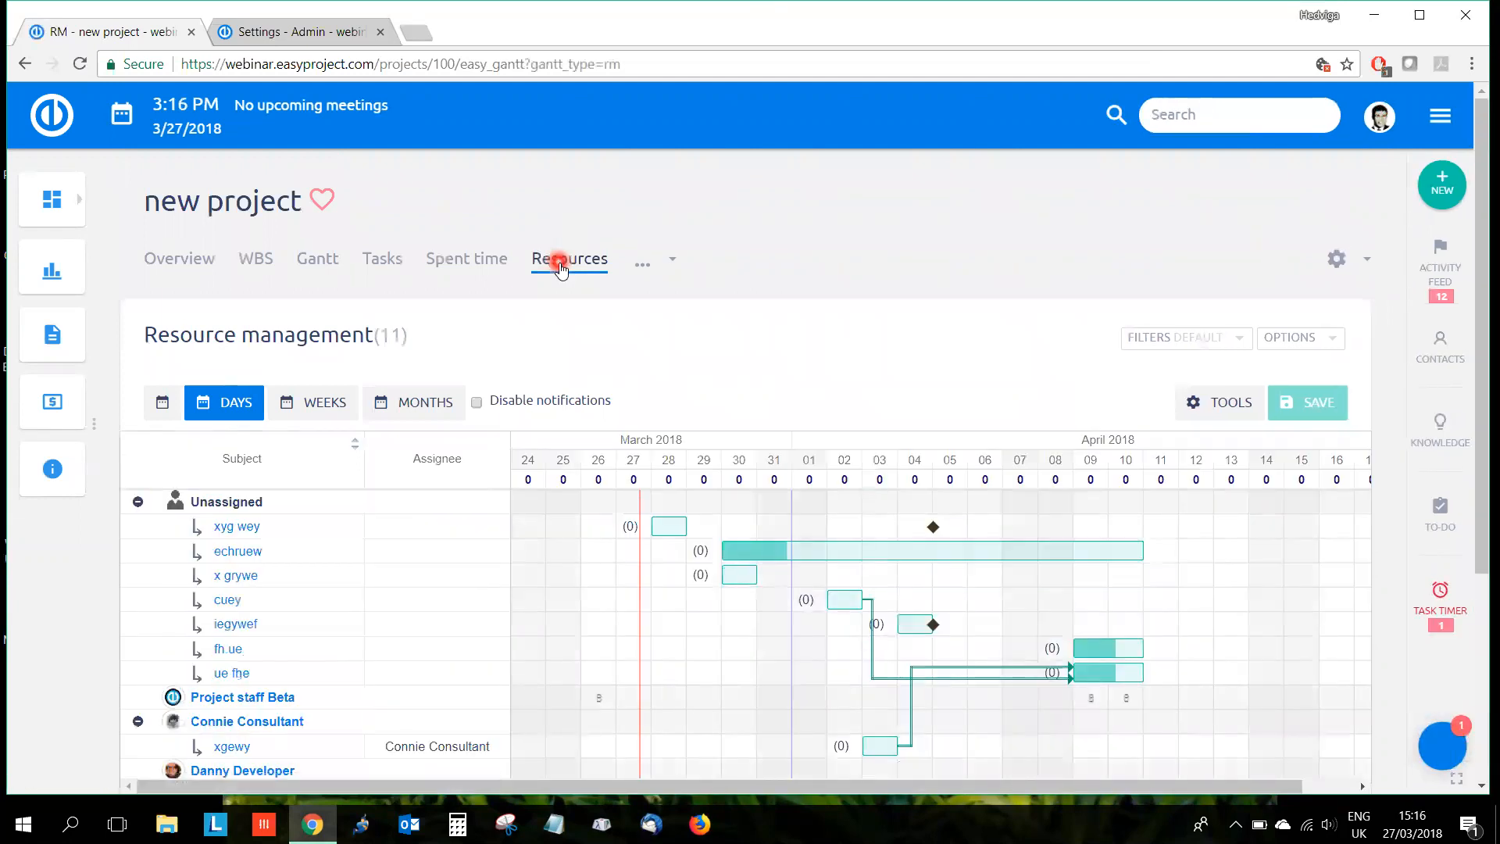
# Step: Examine the unassigned tasks, the tasks grouped under each project member, and the members' daily workloads
pyautogui.scroll(-1, 560, 266)
pyautogui.click(222, 311)
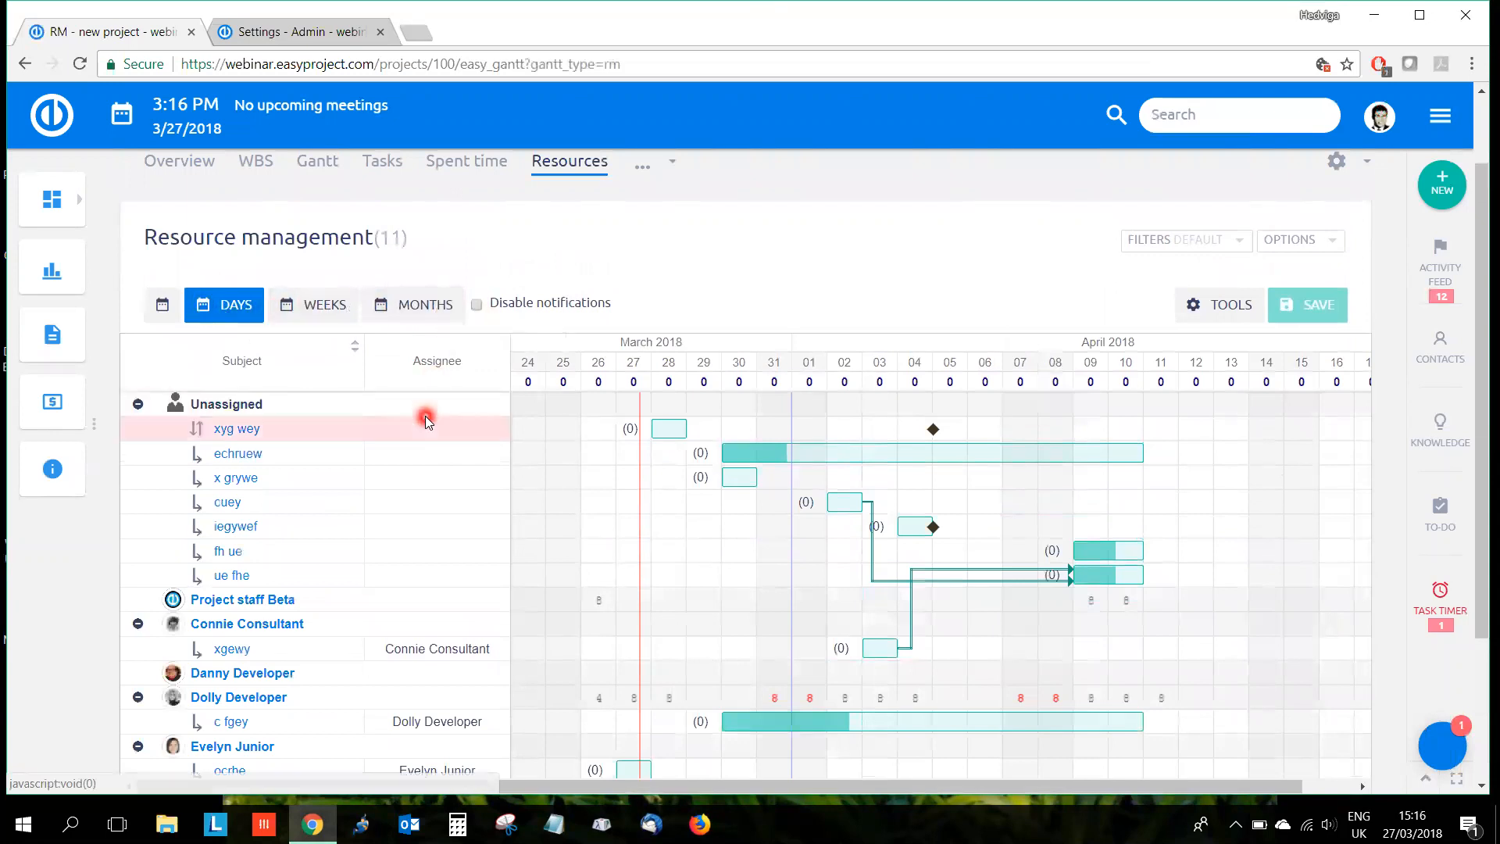
pyautogui.scroll(-1, 427, 420)
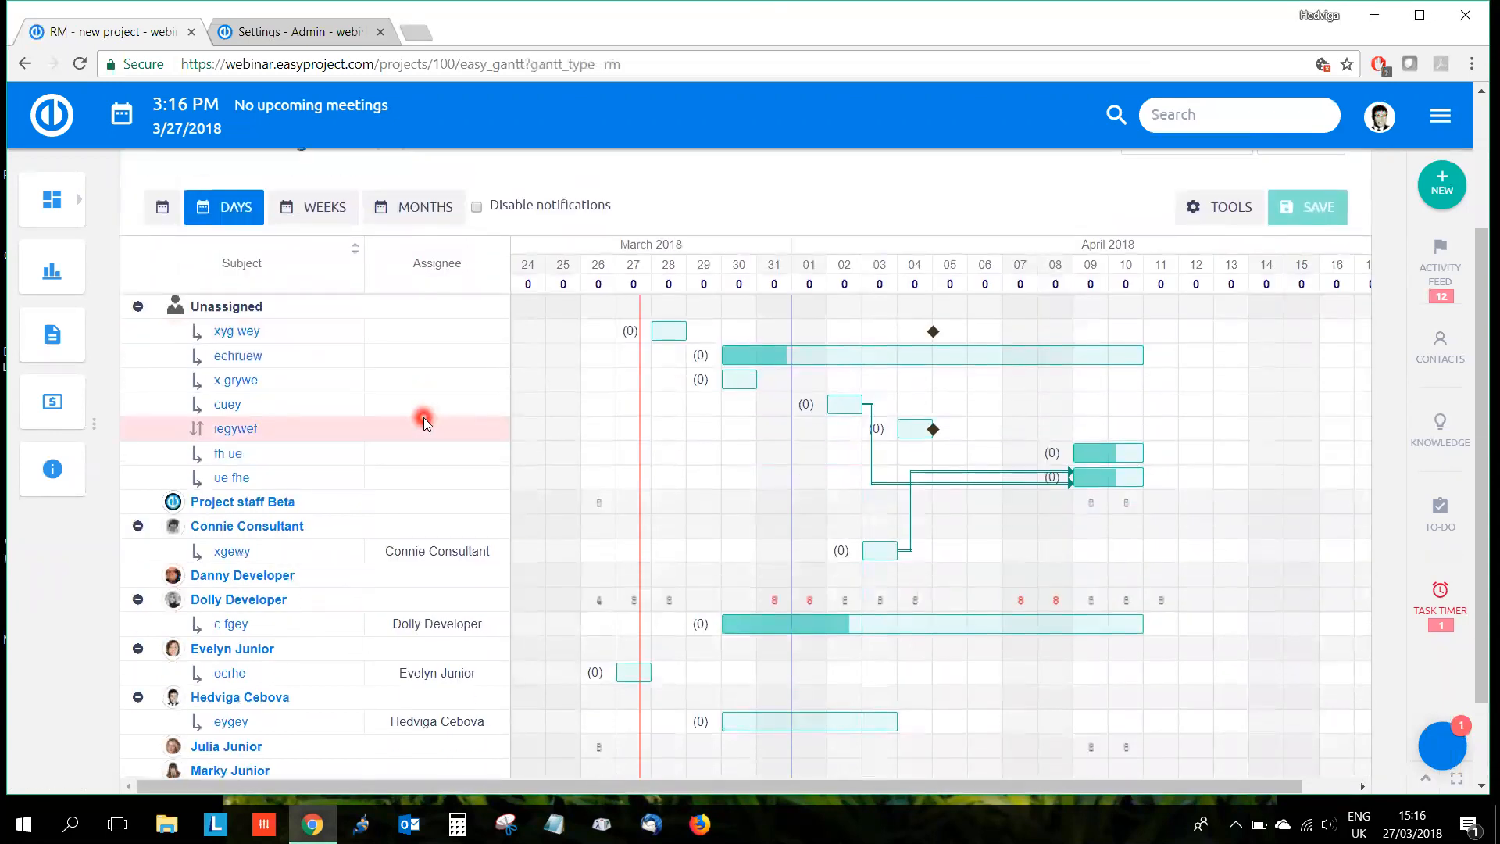
pyautogui.scroll(-1, 424, 417)
pyautogui.scroll(1, 423, 417)
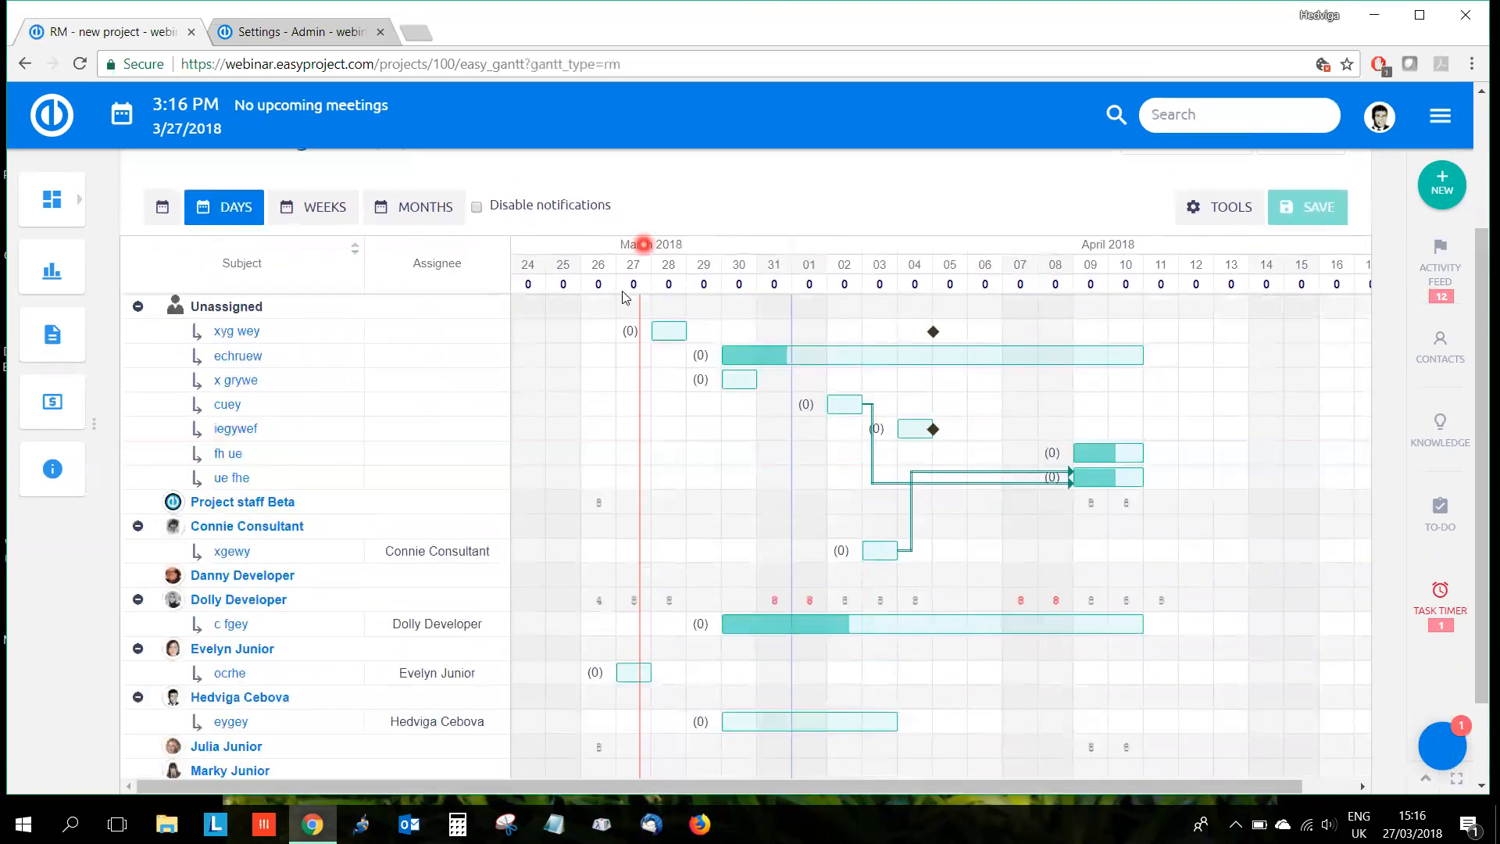
pyautogui.scroll(-1, 786, 476)
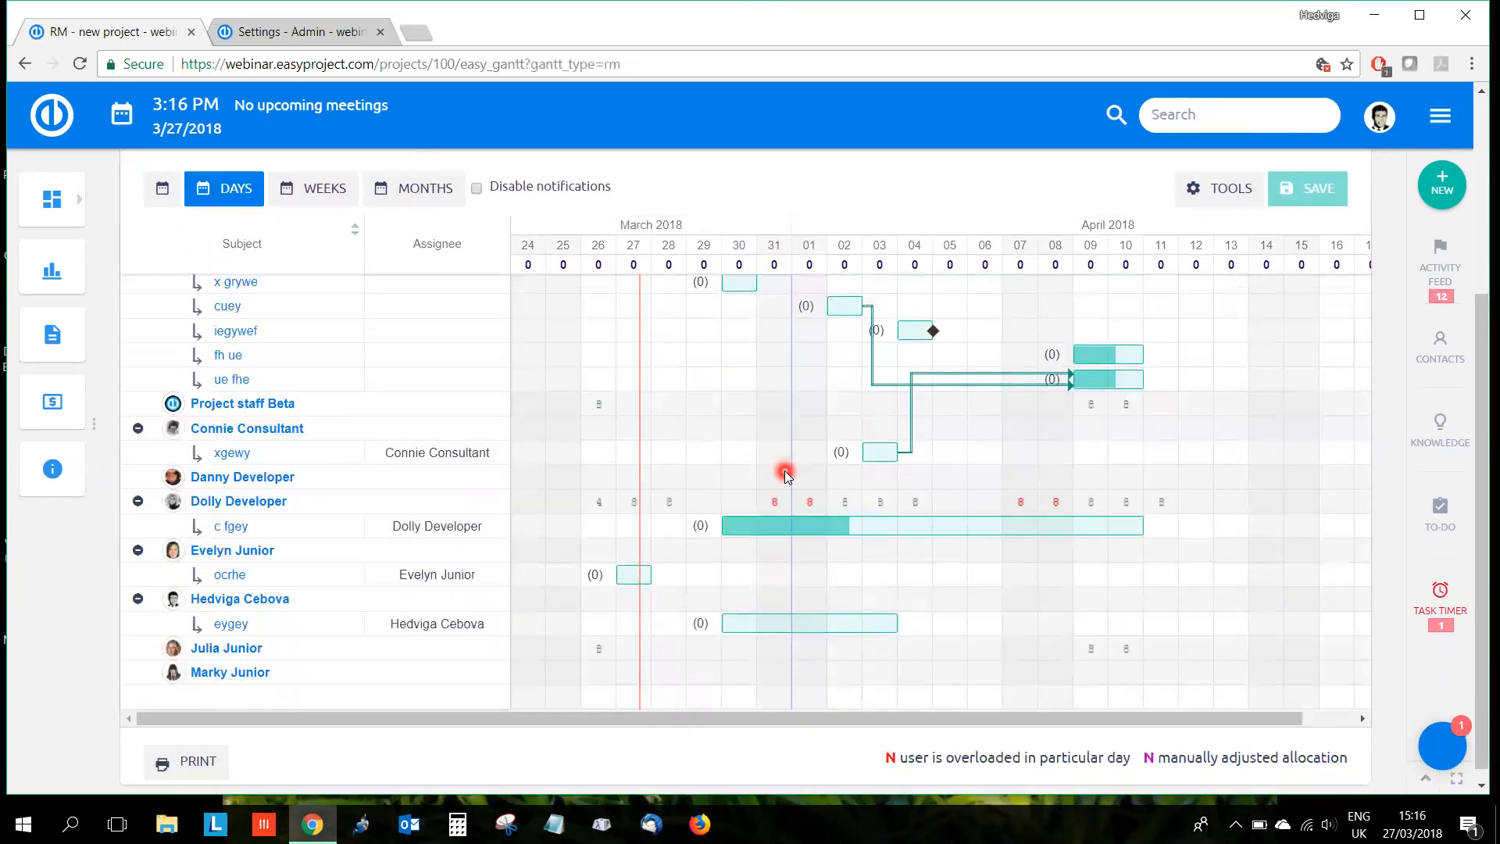
pyautogui.scroll(1, 786, 476)
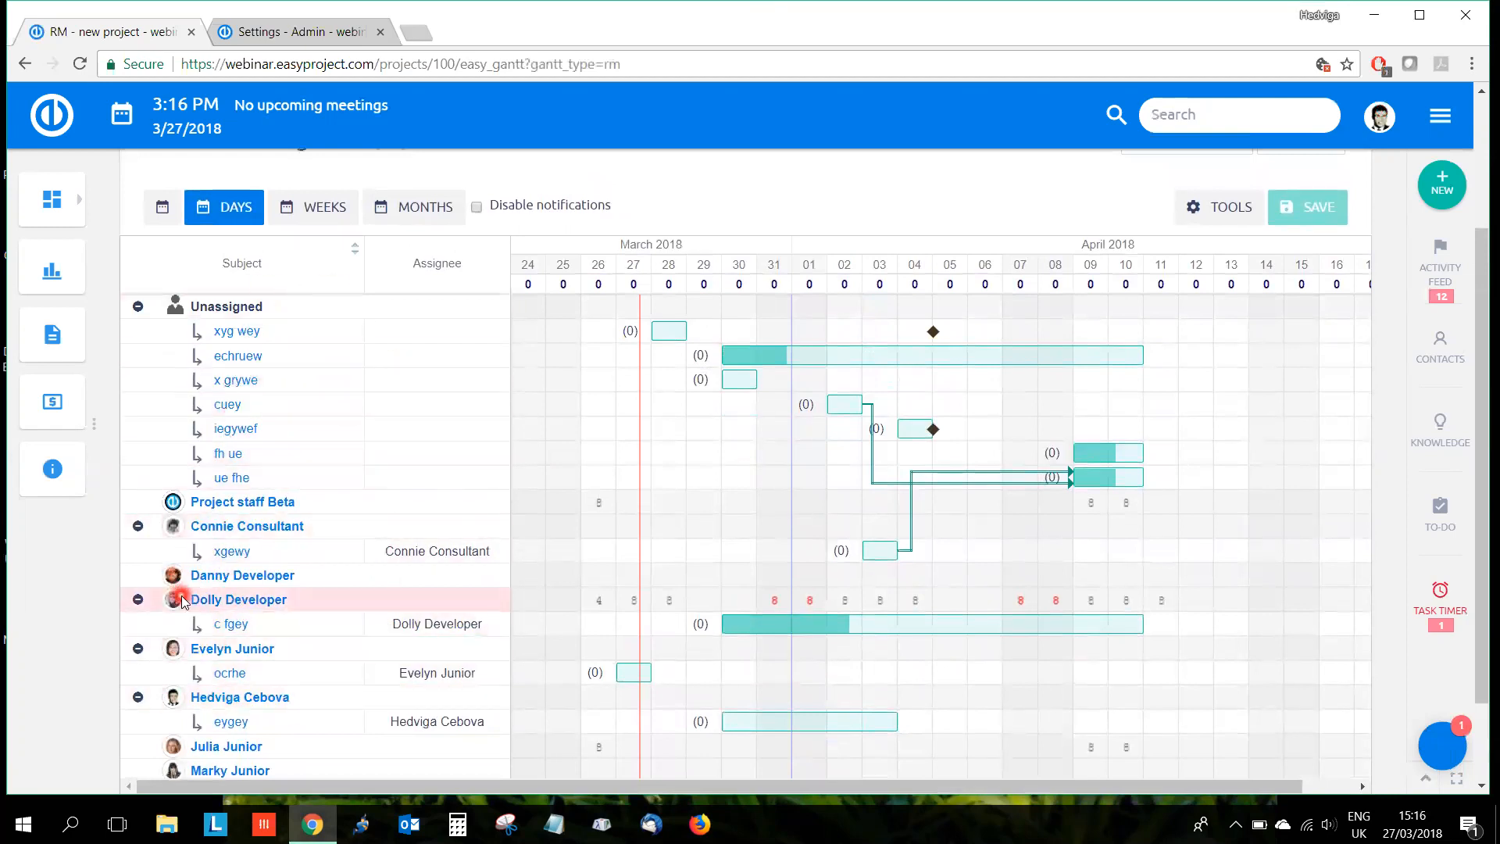
pyautogui.scroll(-1, 184, 601)
pyautogui.scroll(1, 183, 602)
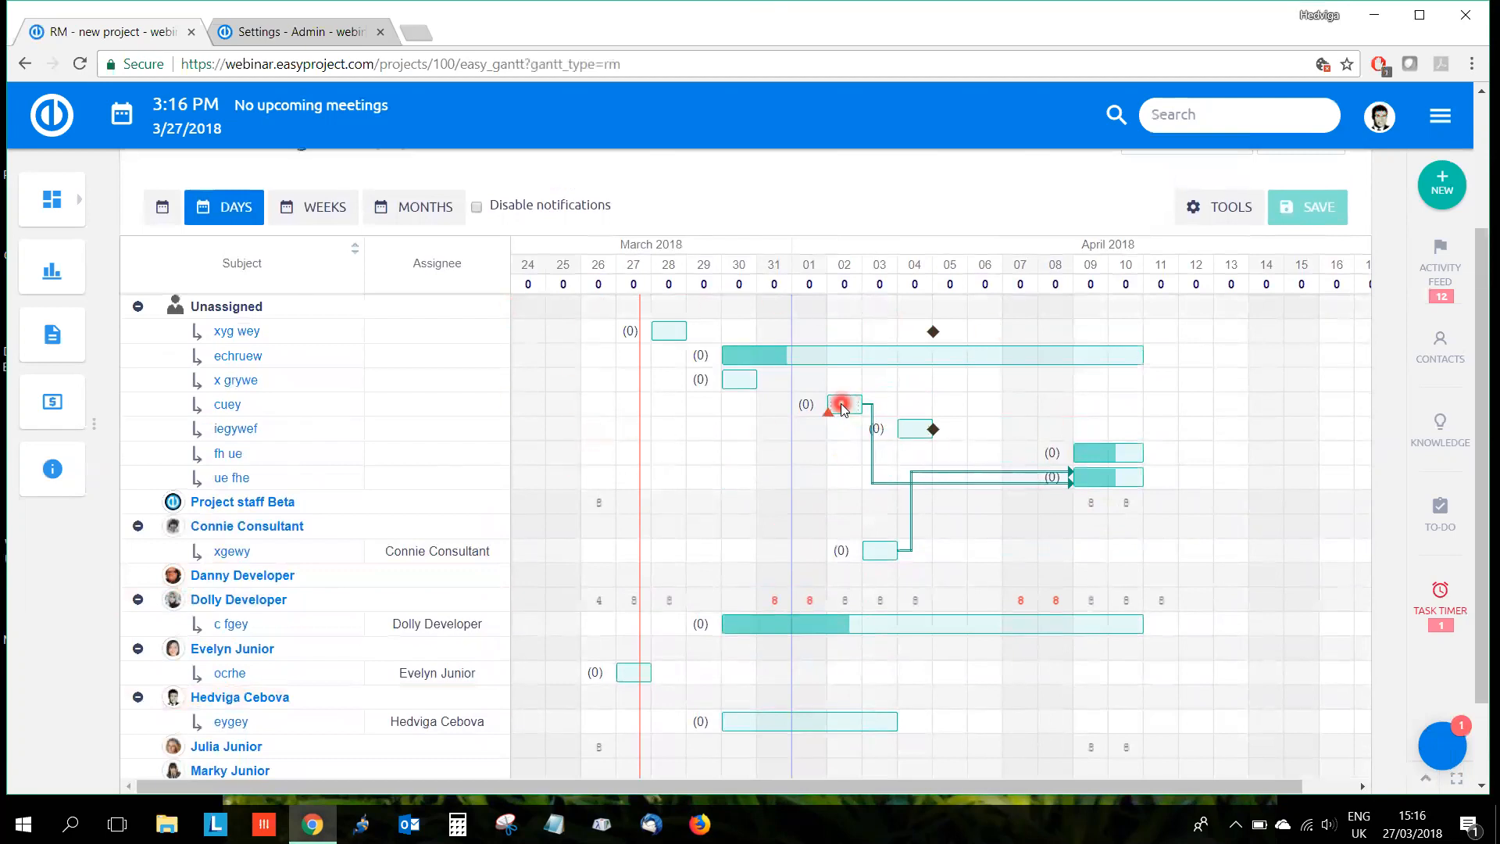
# Step: Reassign unassigned task cuey to Project staff Beta, and iegywef to the consultant working on xgewy
pyautogui.moveTo(842, 407); pyautogui.dragTo(851, 507)
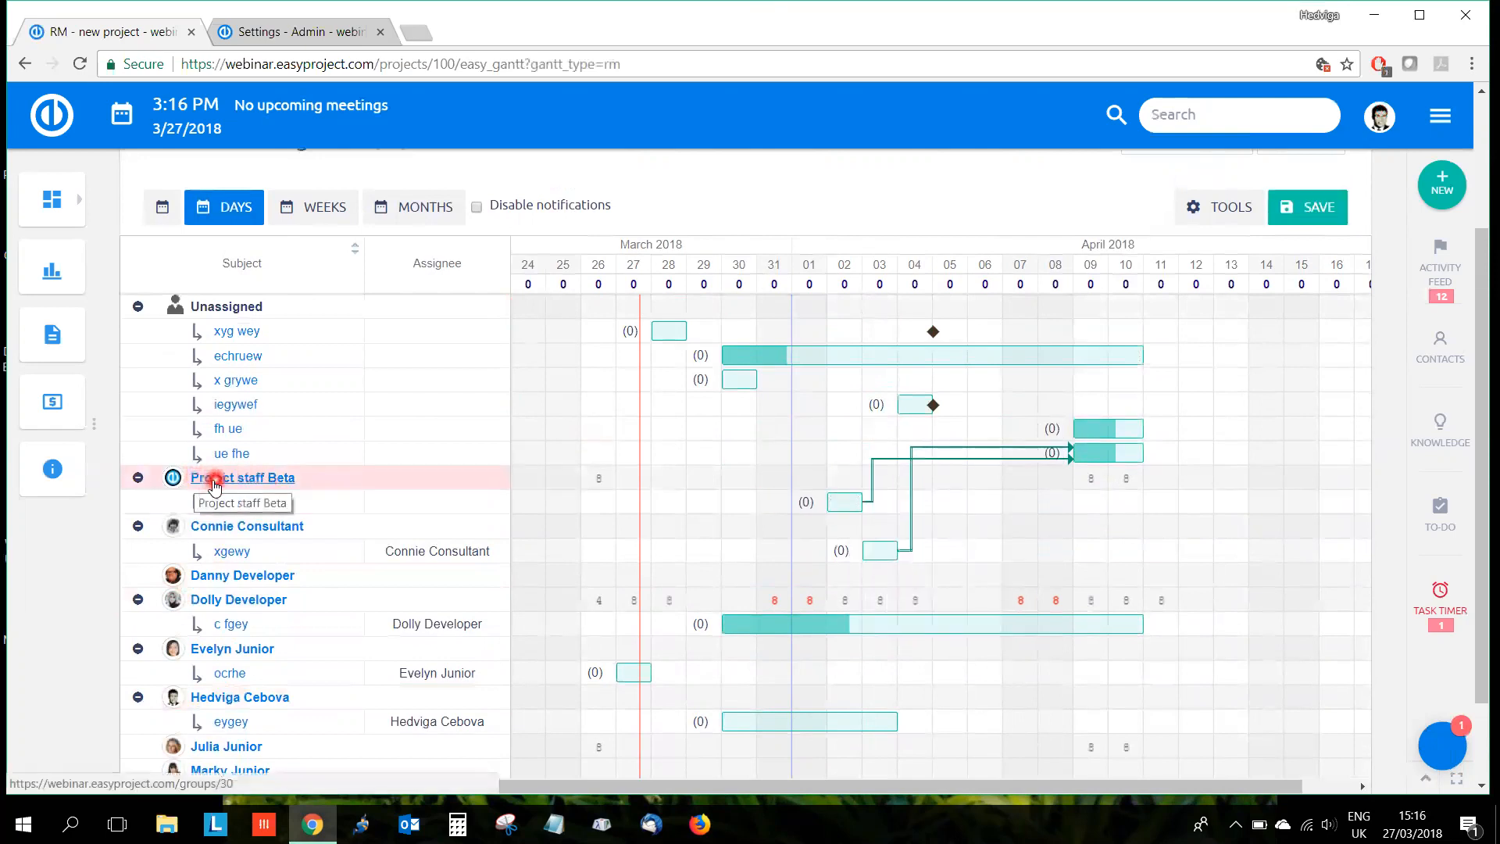
pyautogui.moveTo(906, 405); pyautogui.dragTo(927, 526)
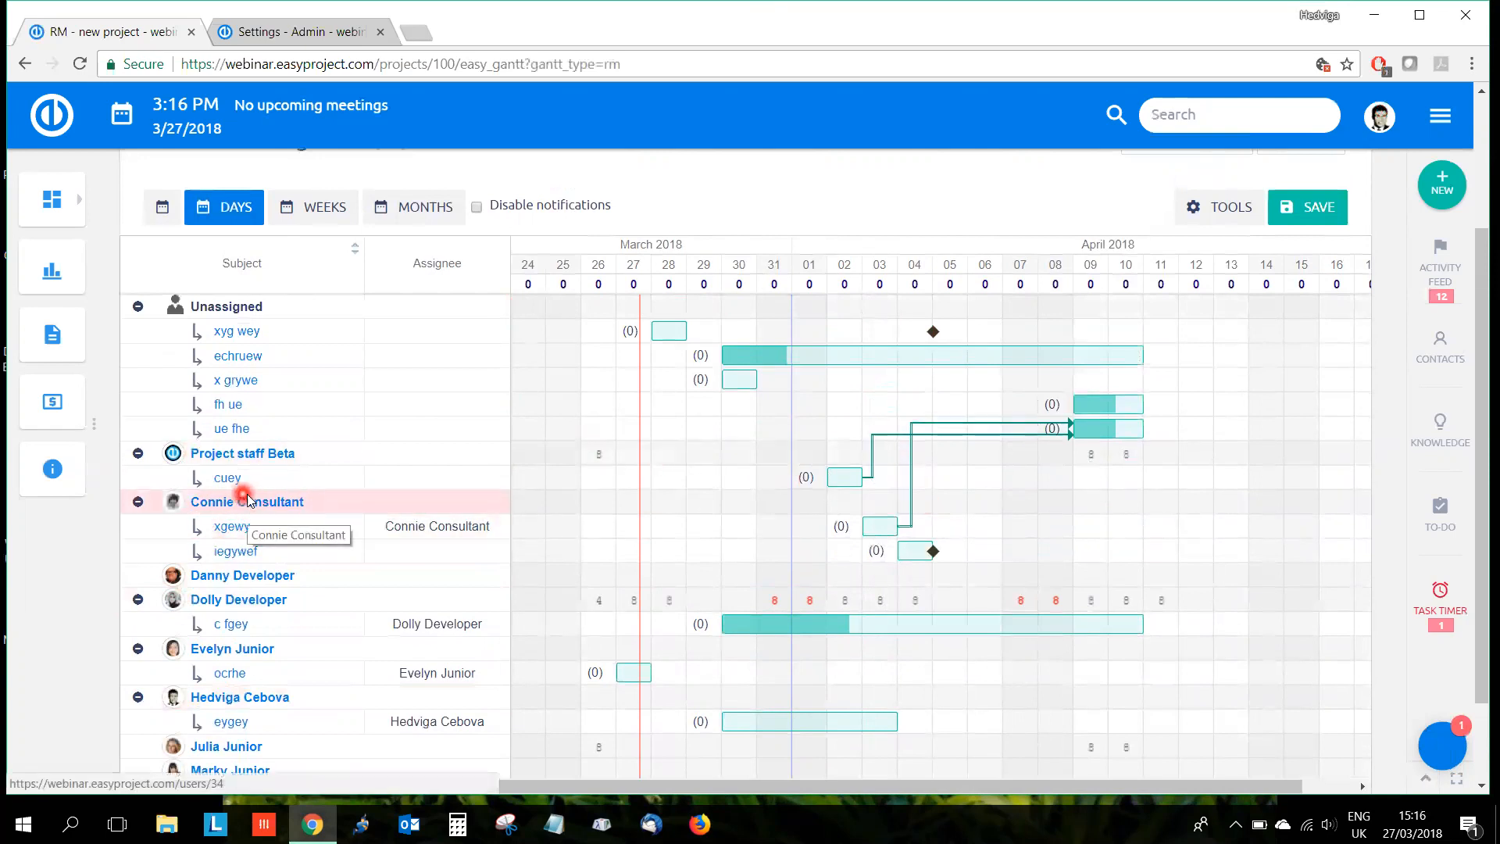
# Step: Set the estimated time of task cuey under Project staff Beta to 9 hours
pyautogui.scroll(-2, 703, 559)
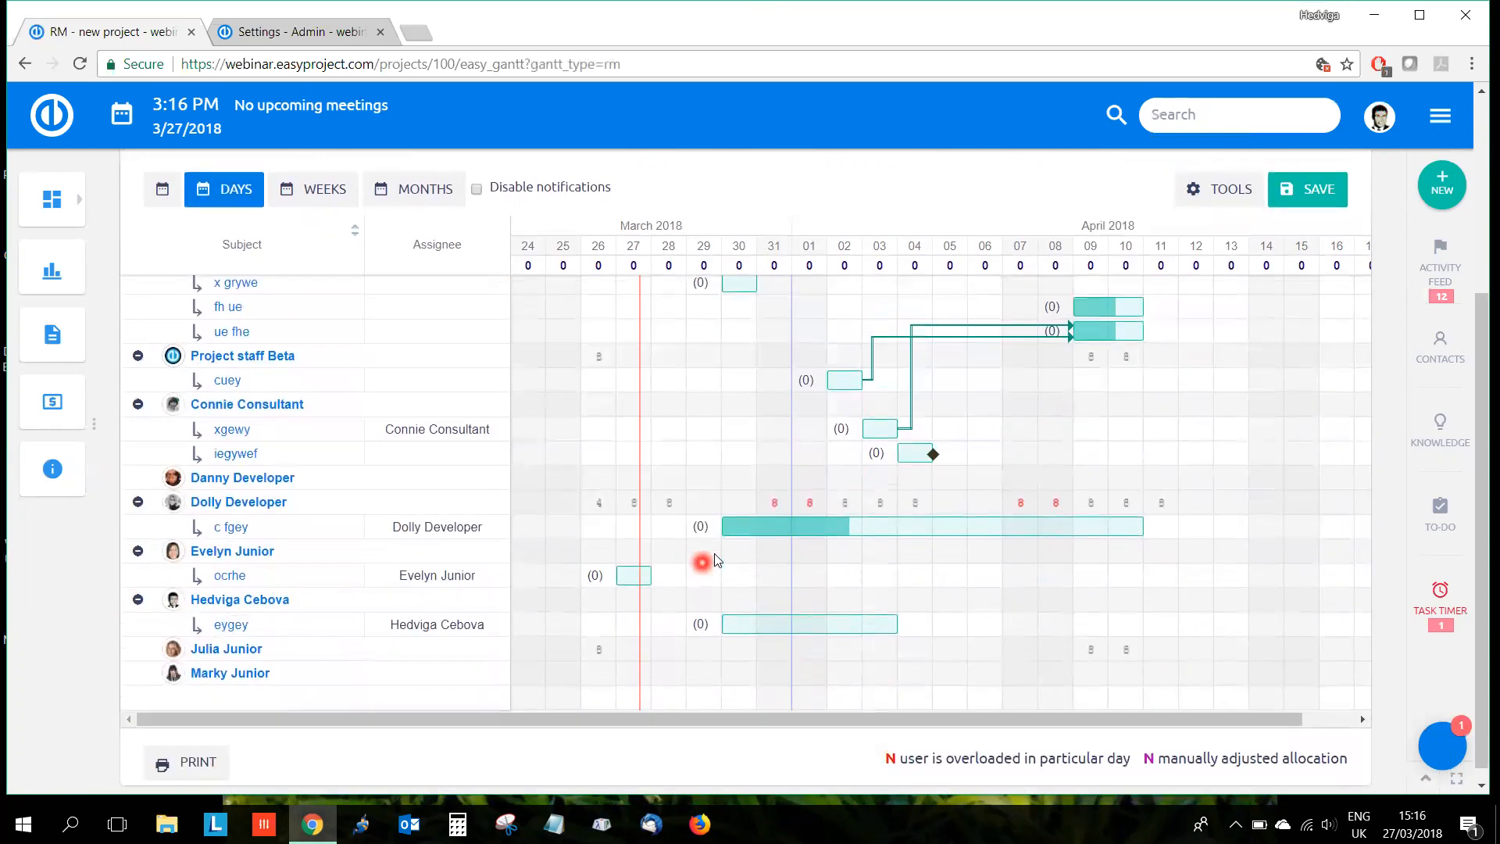
pyautogui.click(809, 380)
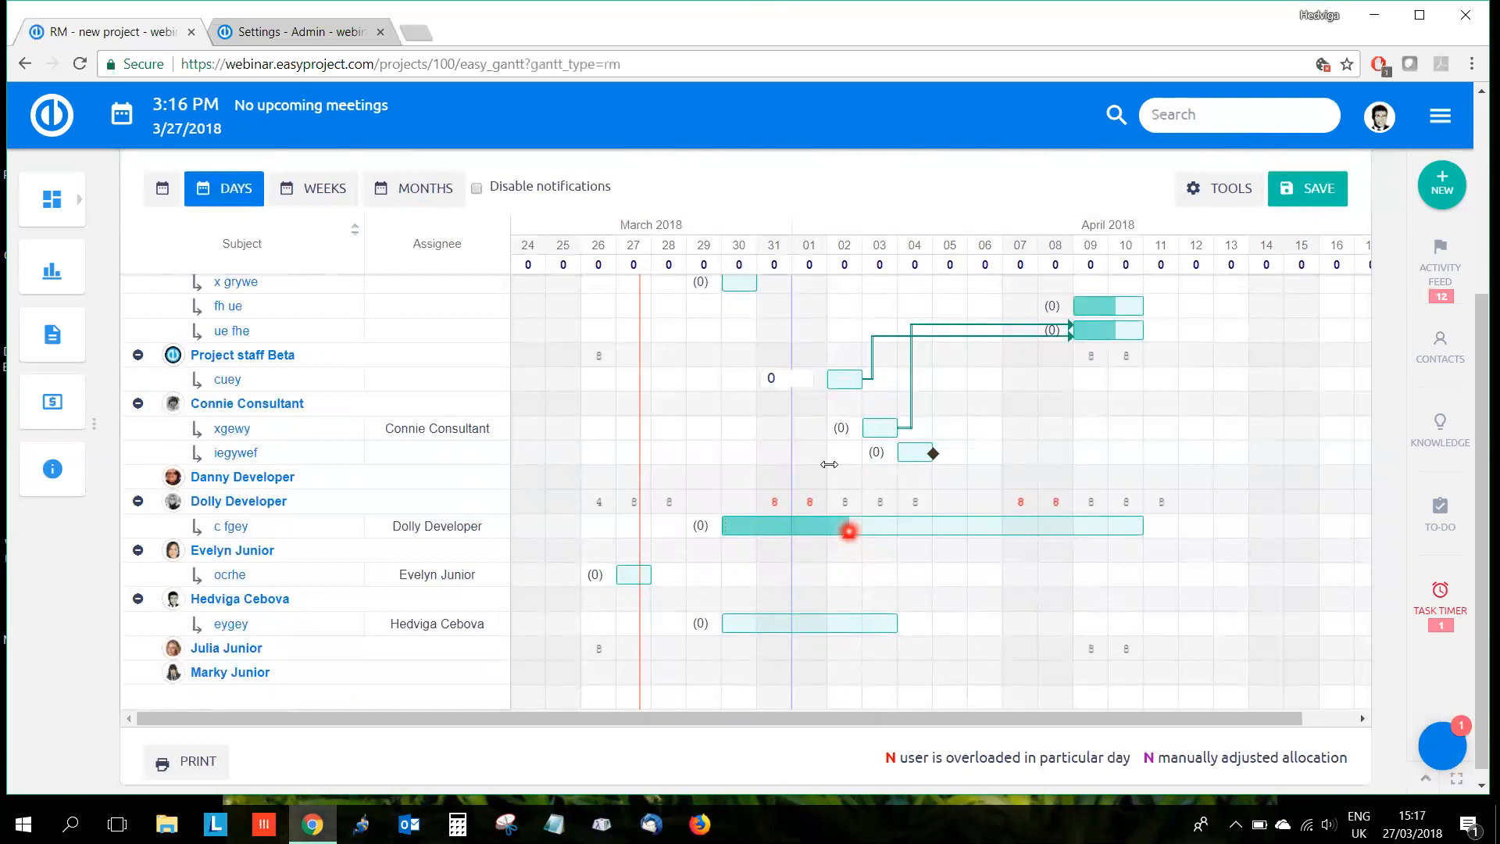
pyautogui.press('BackSpace')
pyautogui.write('9')
pyautogui.press('Return')
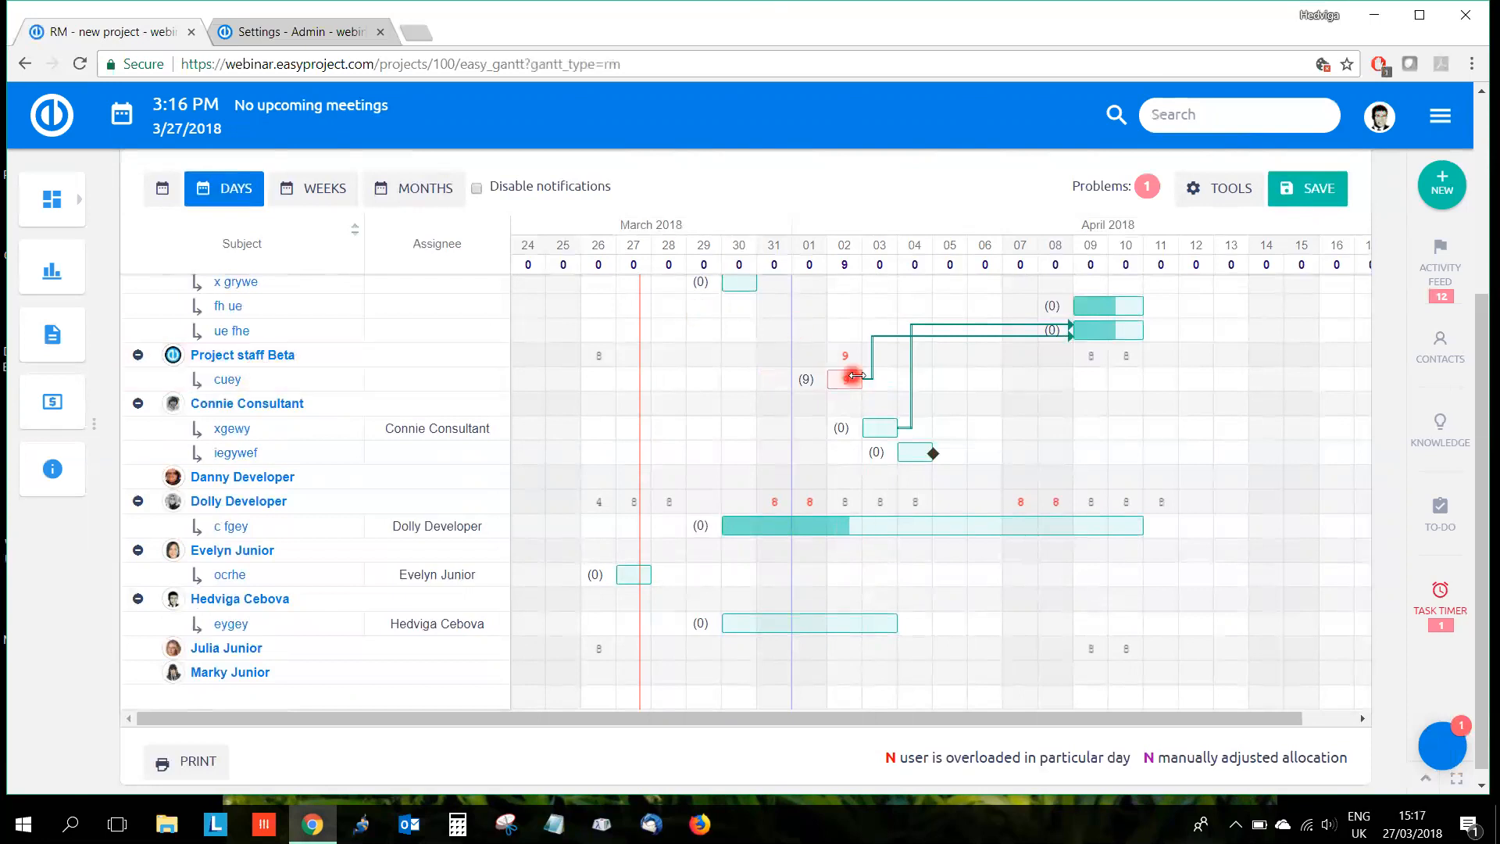
# Step: Extend cuey to two days, and move it to the consultant working on xgewy for 4 to 5 April
pyautogui.moveTo(858, 381); pyautogui.dragTo(899, 380)
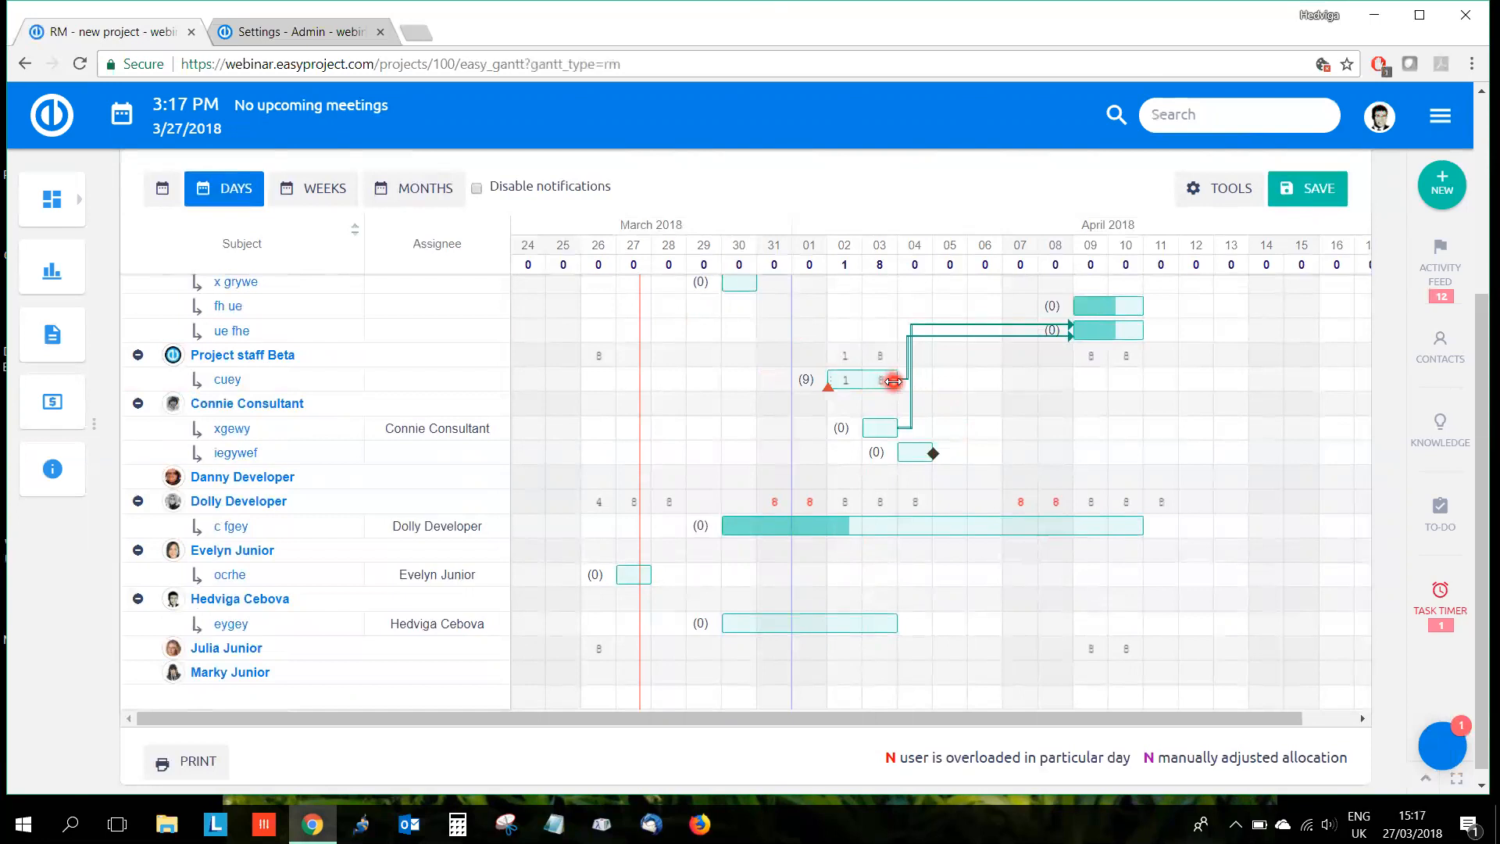
pyautogui.moveTo(859, 380); pyautogui.dragTo(930, 453)
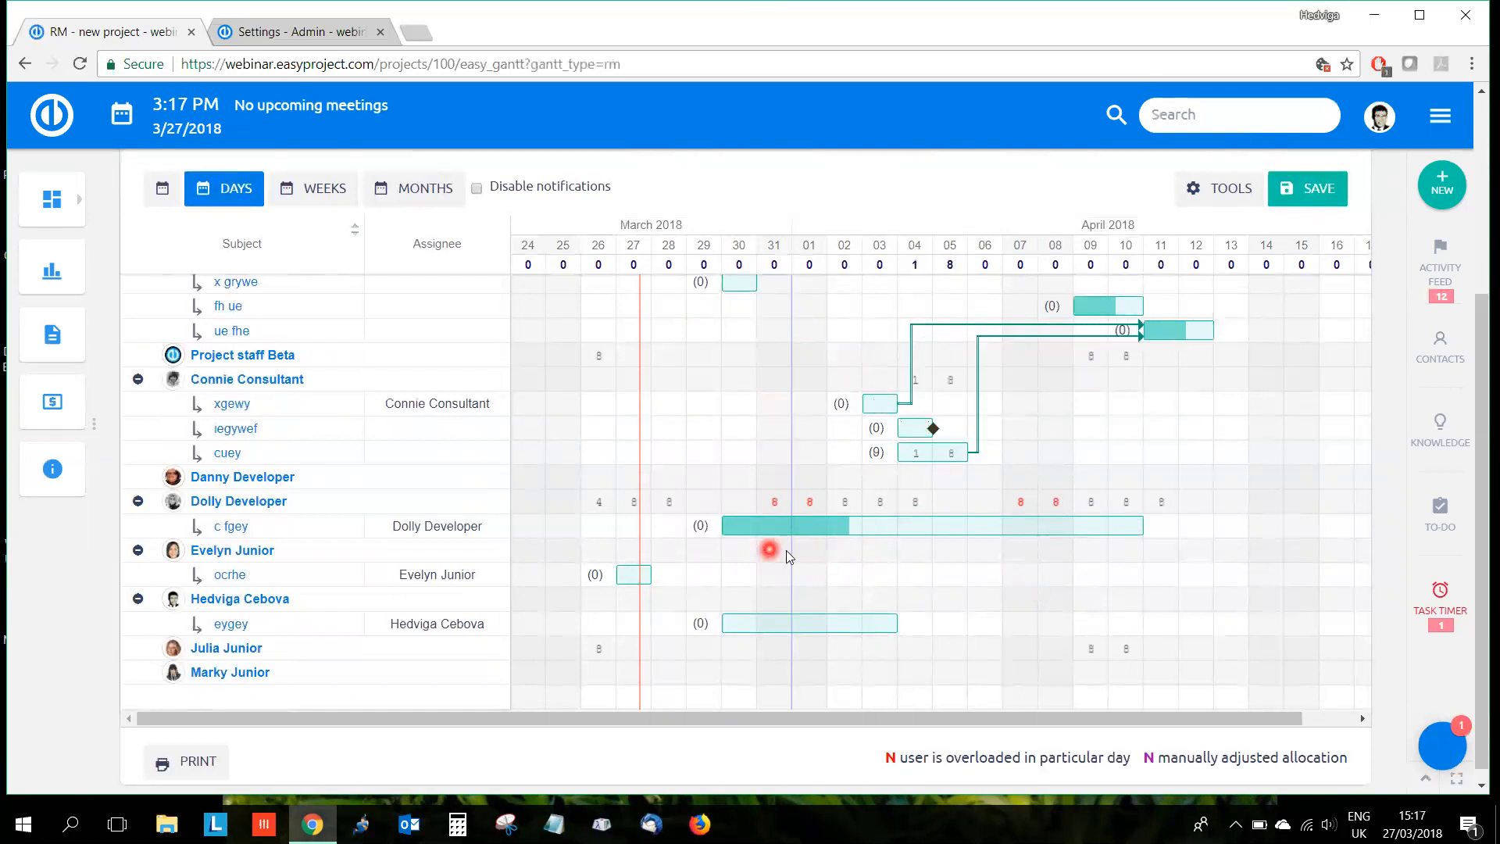
# Step: Set c fgey's estimated time to 40 hours, and move it to the assignee of ocrhe with a start on 2 April
pyautogui.click(706, 531)
pyautogui.press('BackSpace')
pyautogui.write('40')
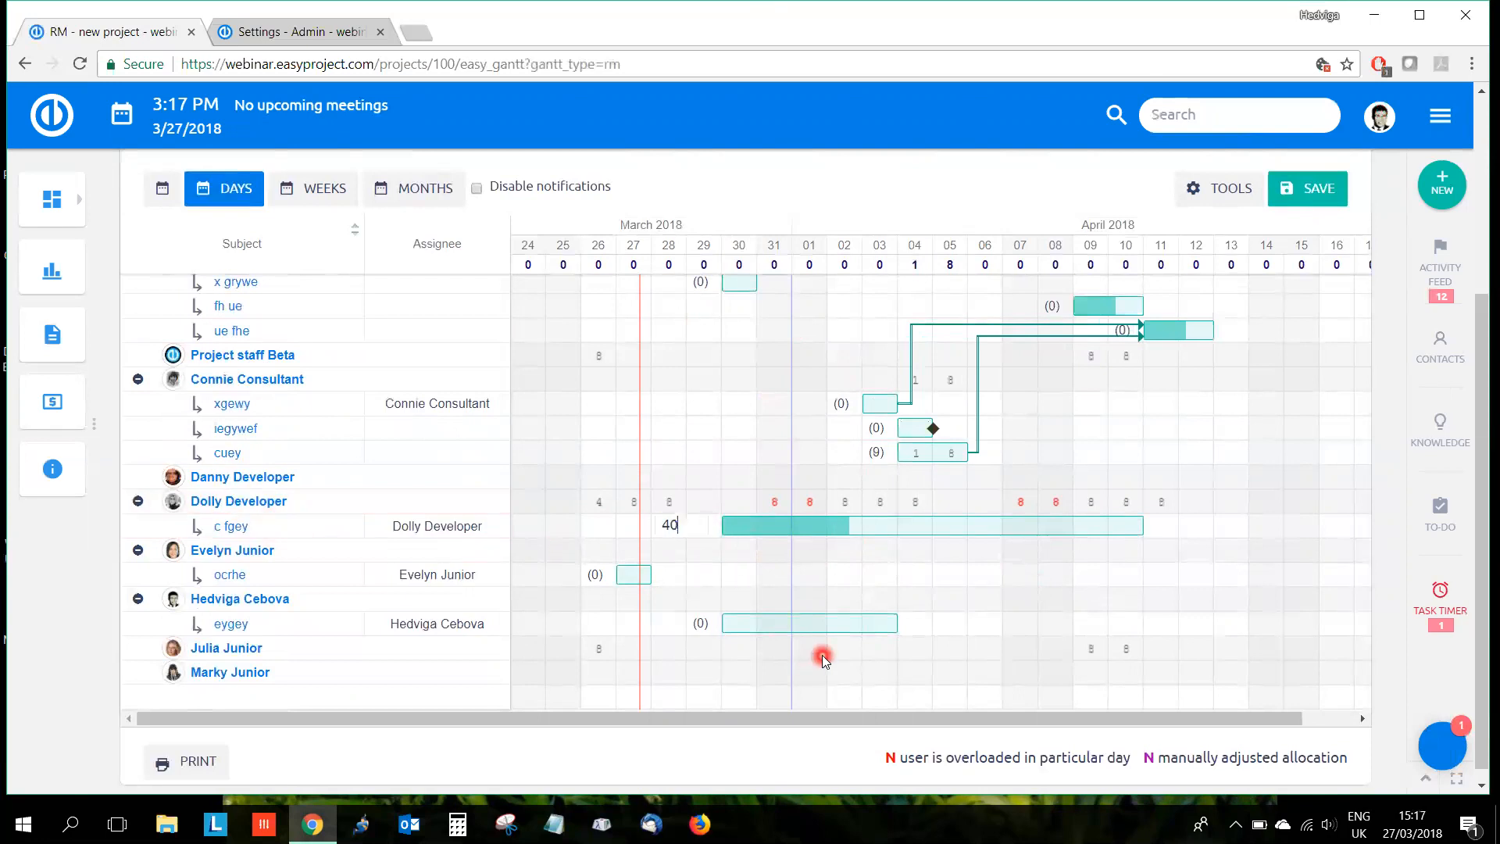
pyautogui.press('Return')
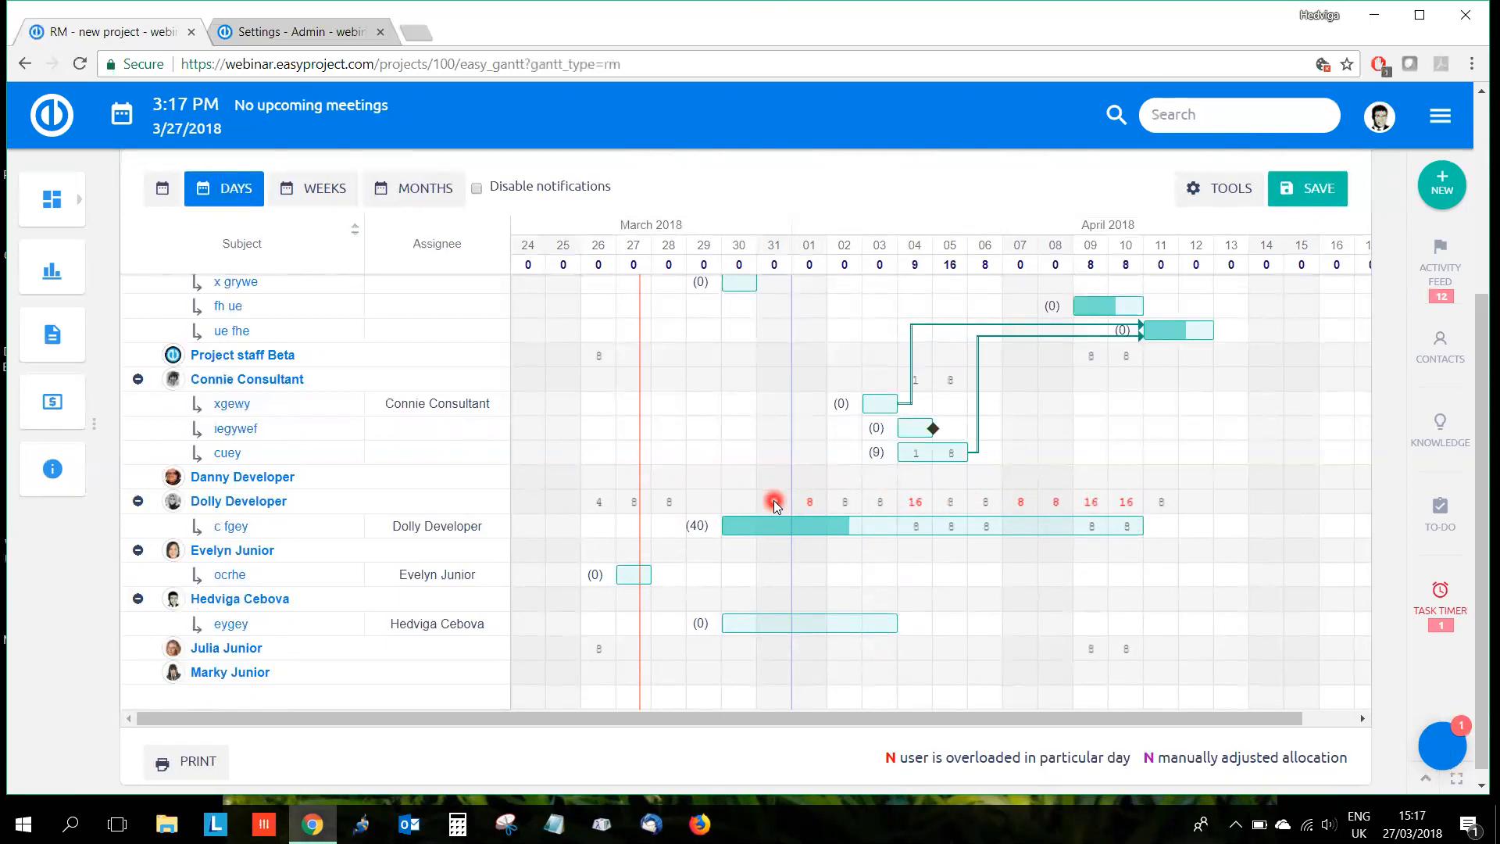
pyautogui.moveTo(891, 530); pyautogui.dragTo(945, 564)
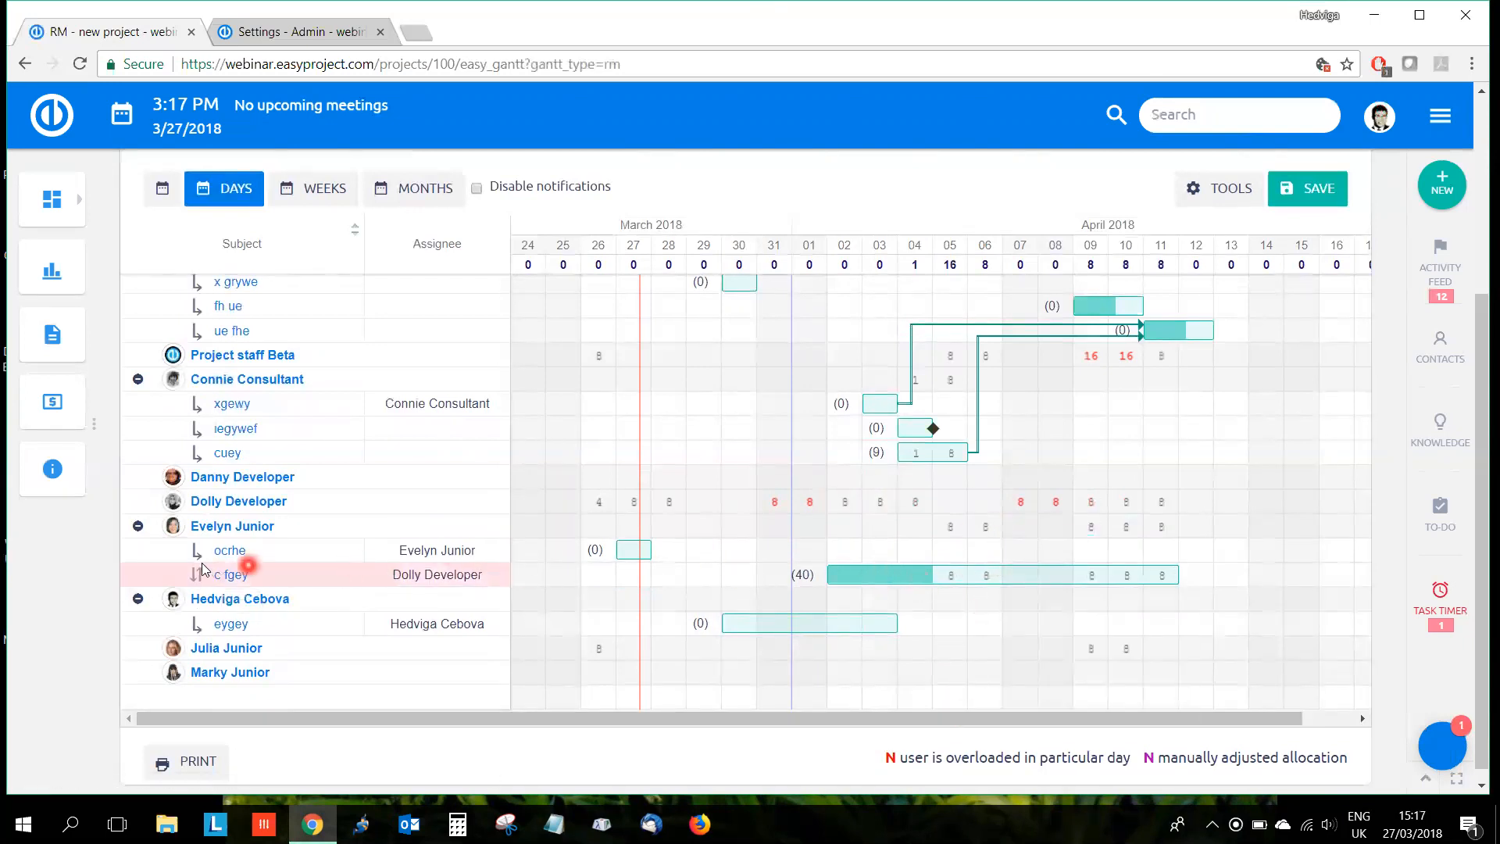
# Step: Log 20 hours of spent time on task c fgey, save the task, and return to resource management
pyautogui.click(230, 576)
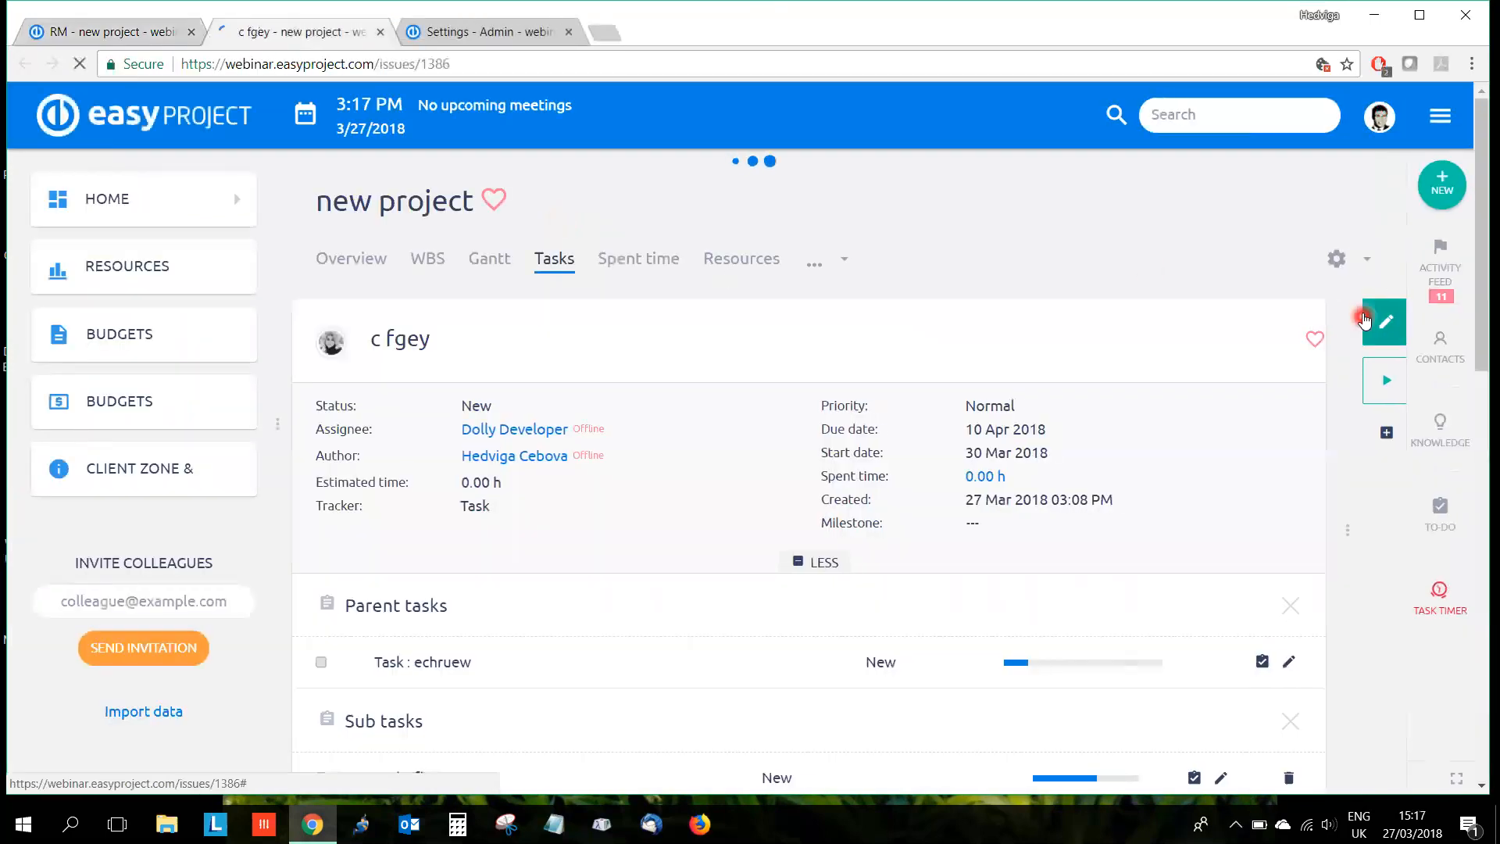
pyautogui.click(1363, 319)
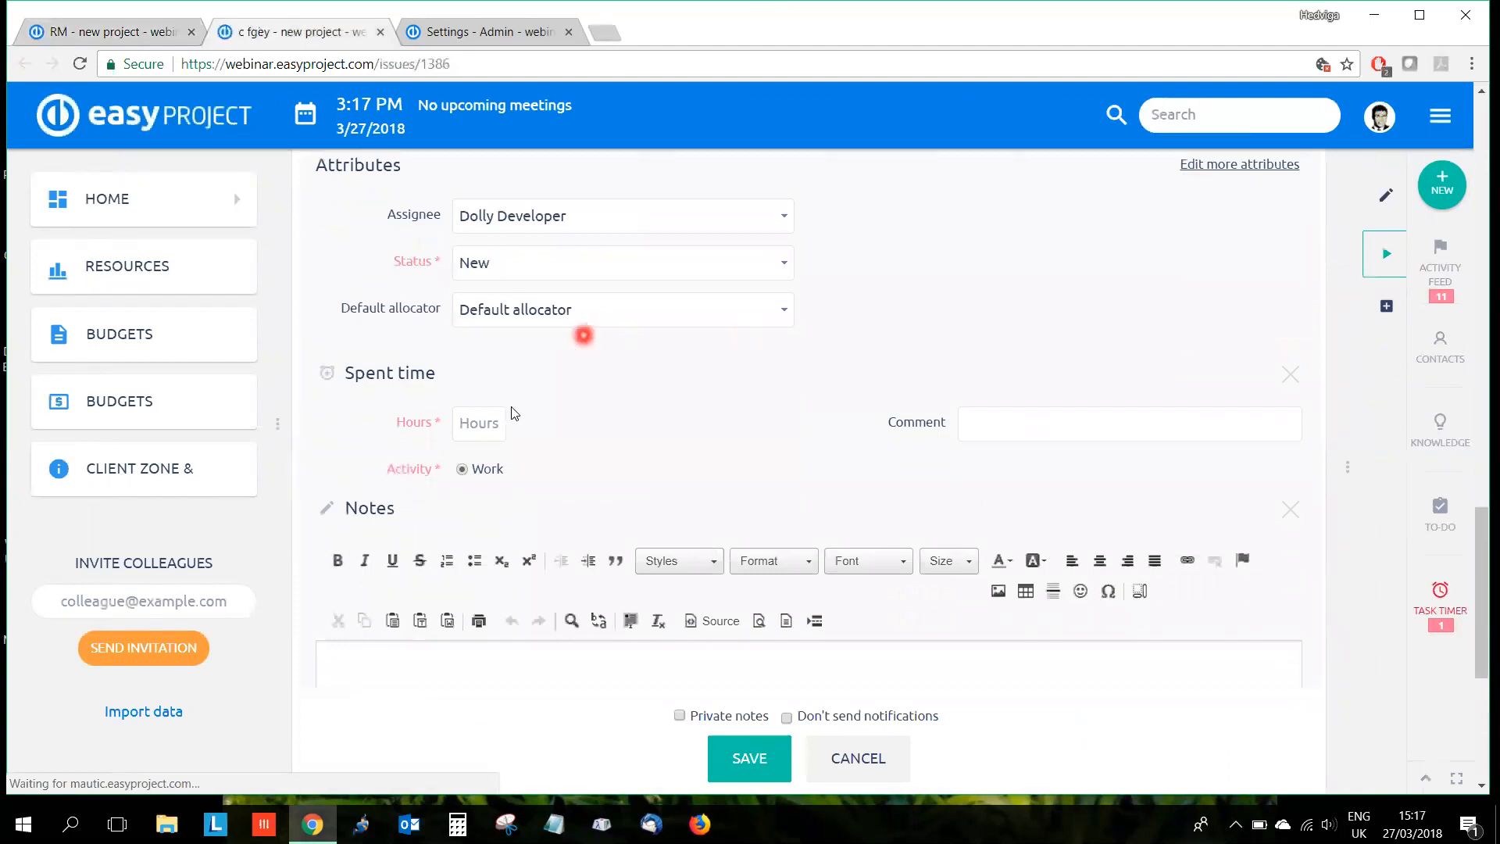
pyautogui.click(465, 424)
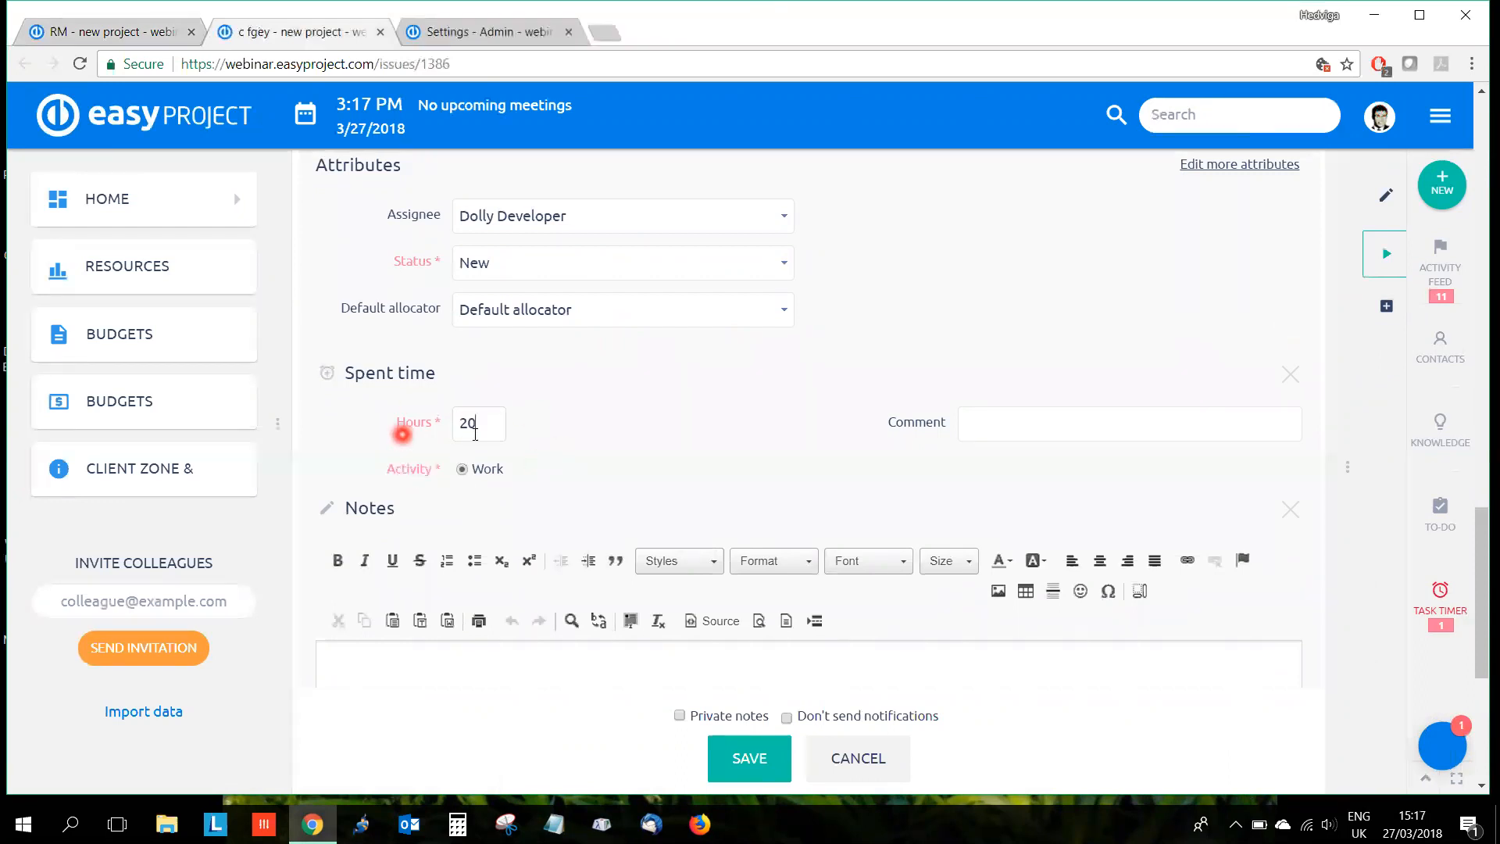
pyautogui.click(732, 749)
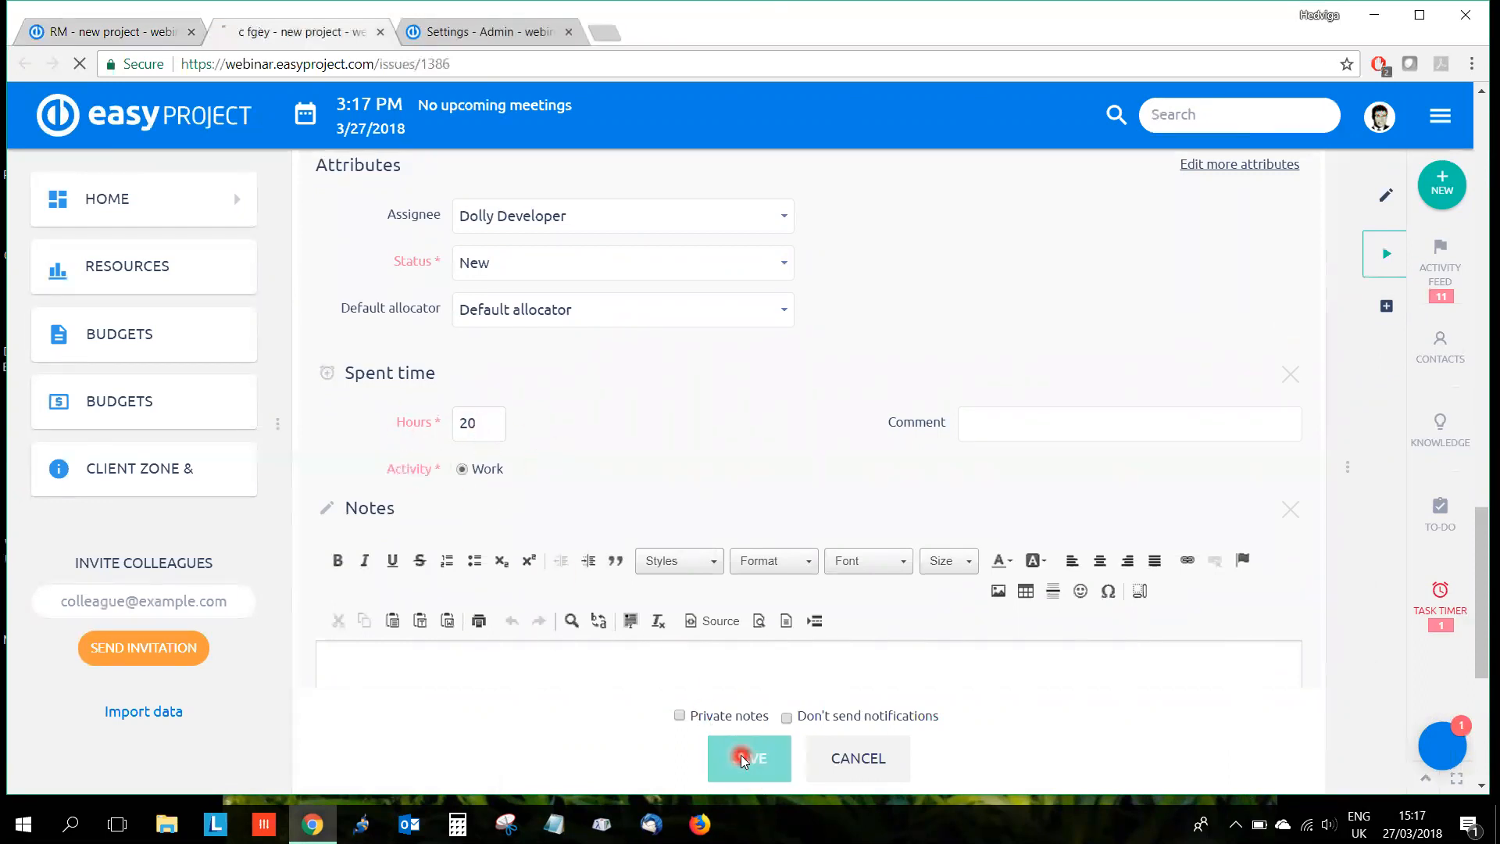
pyautogui.click(123, 34)
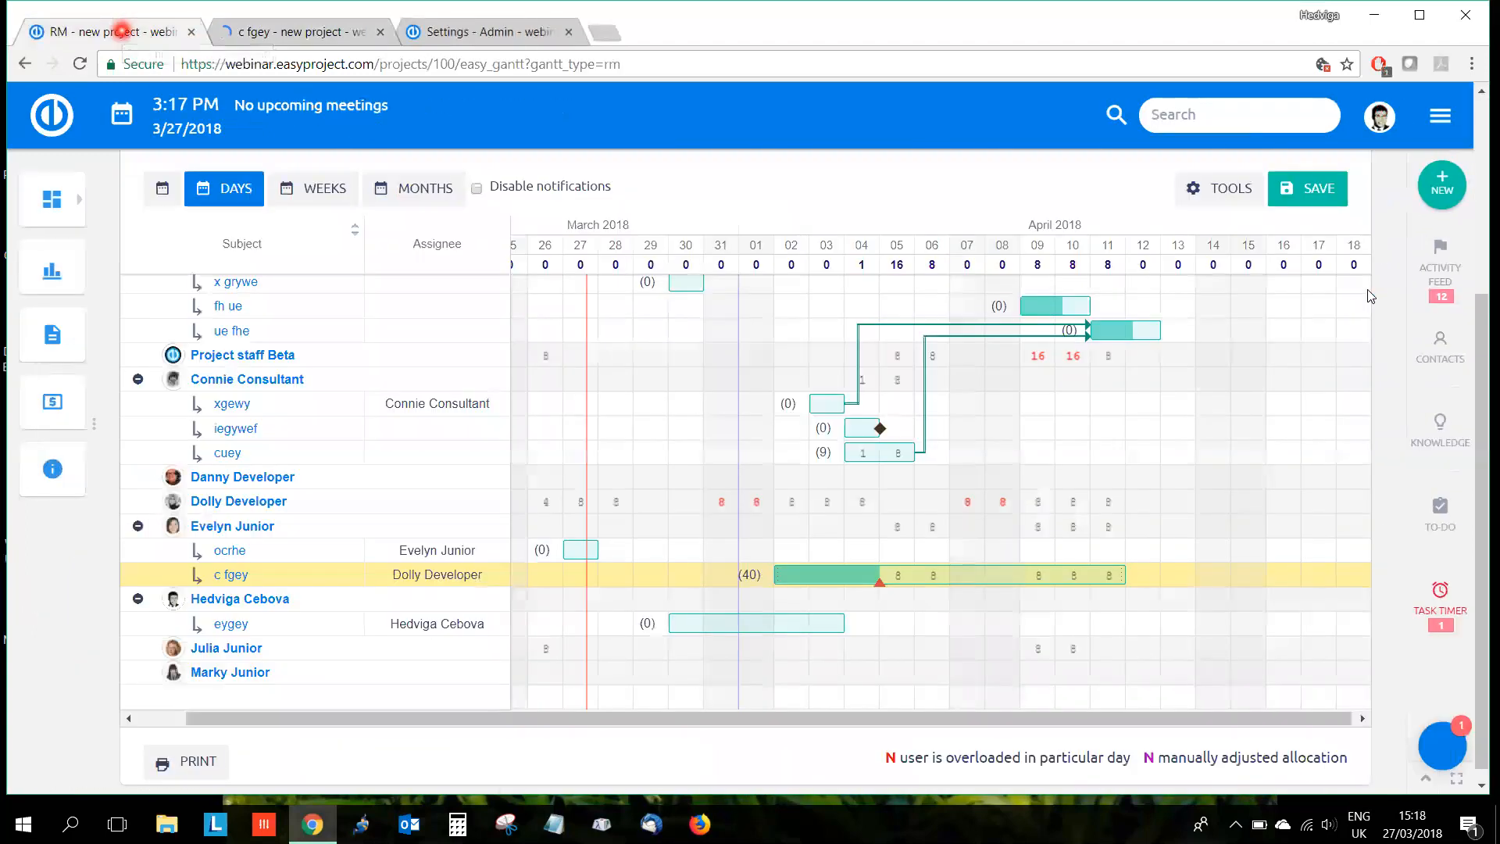
# Step: Save the plan, and manually allocate 5 hours on 5 April and 4 hours on 4 April to task c fgey
pyautogui.click(1310, 193)
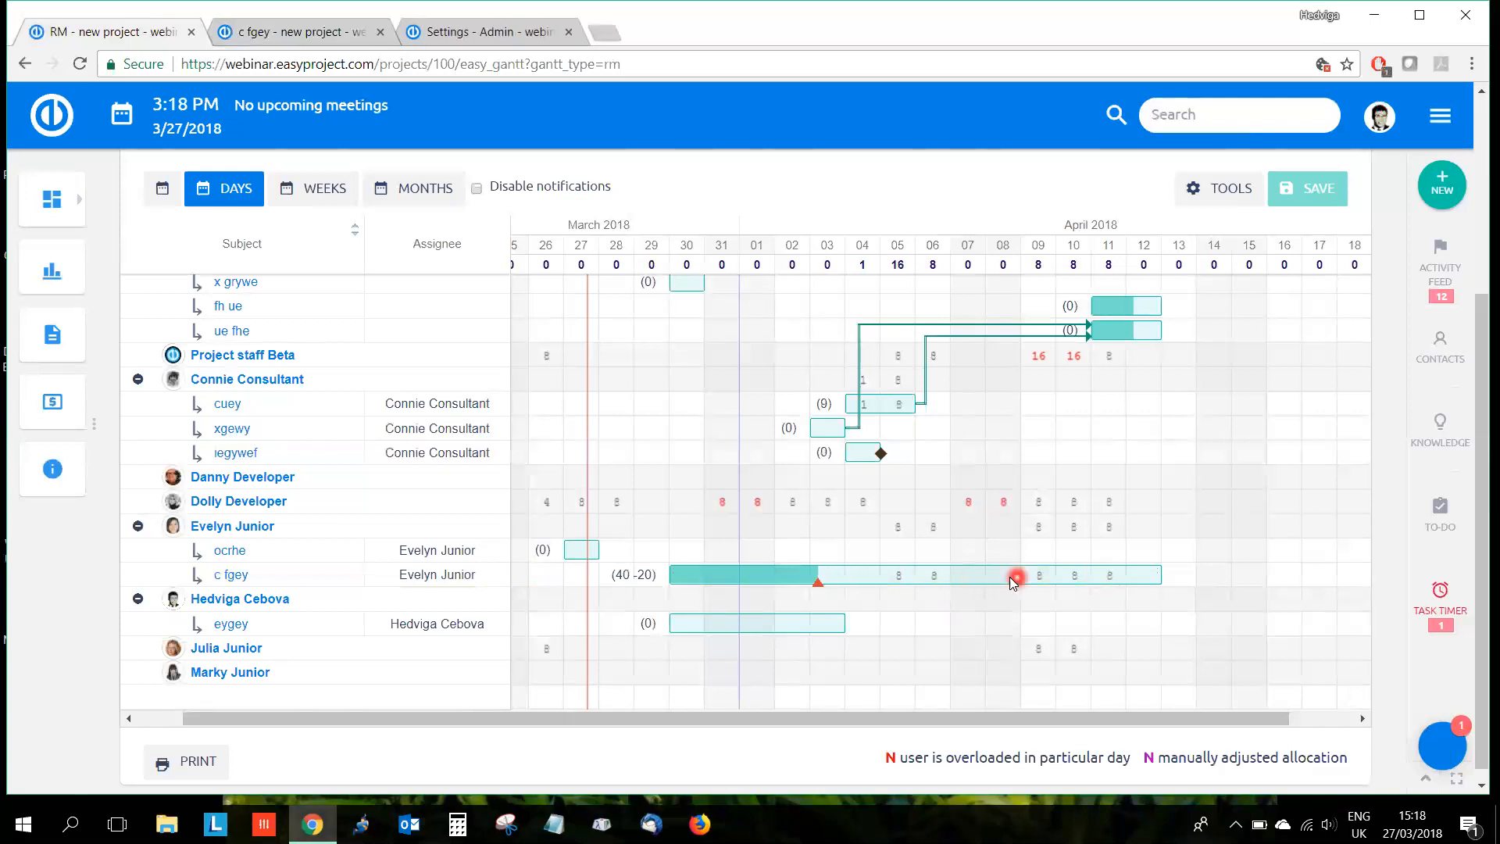
pyautogui.click(899, 575)
pyautogui.write('5')
pyautogui.press('Return')
pyautogui.click(862, 574)
pyautogui.write('4')
pyautogui.press('Return')
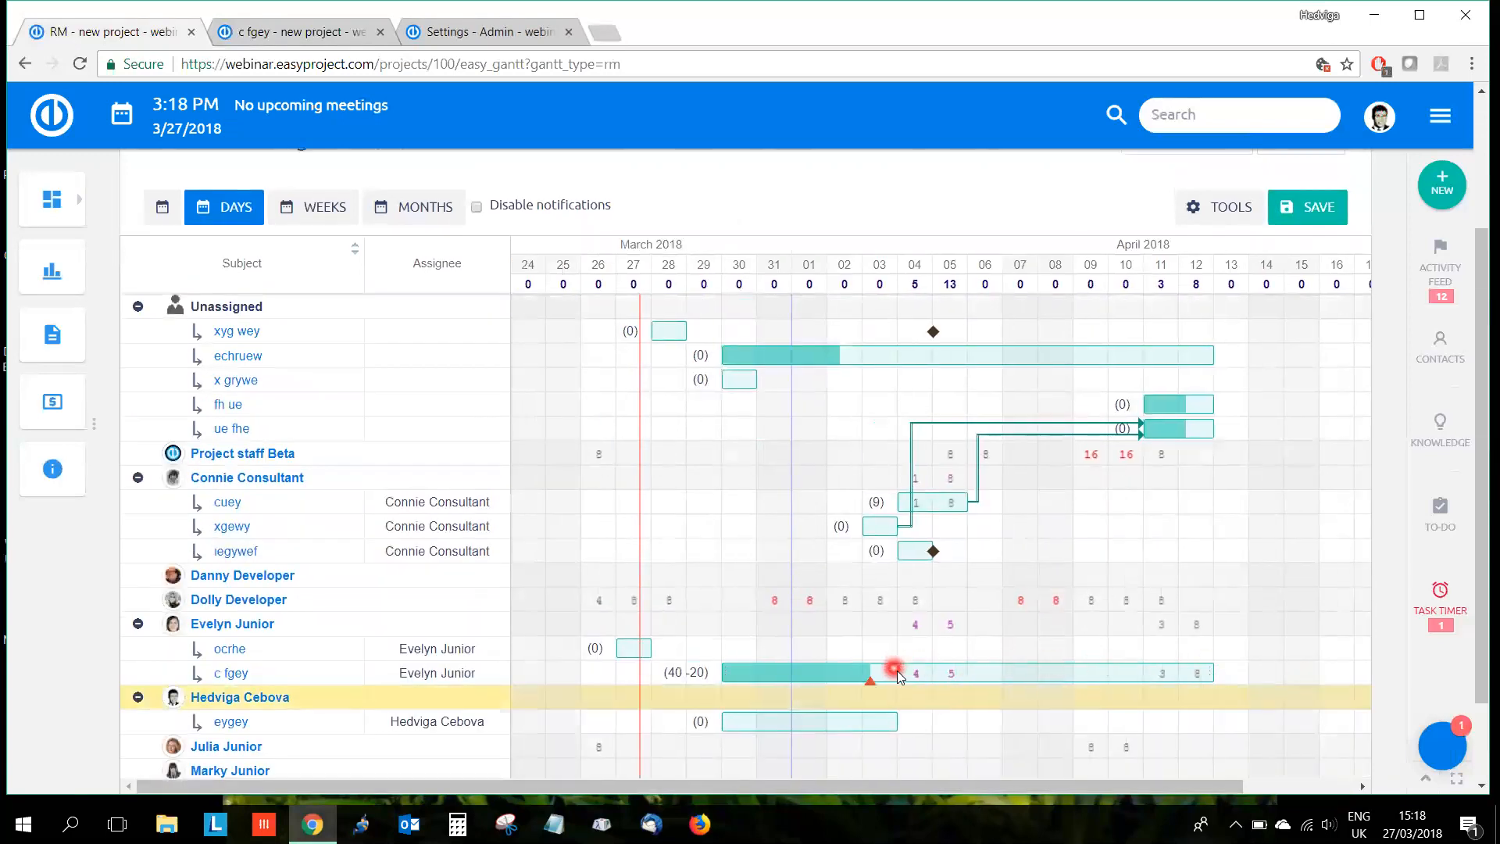
# Step: Move task c fgey two days earlier so that it runs from 28 March to 10 April
pyautogui.scroll(-2, 889, 714)
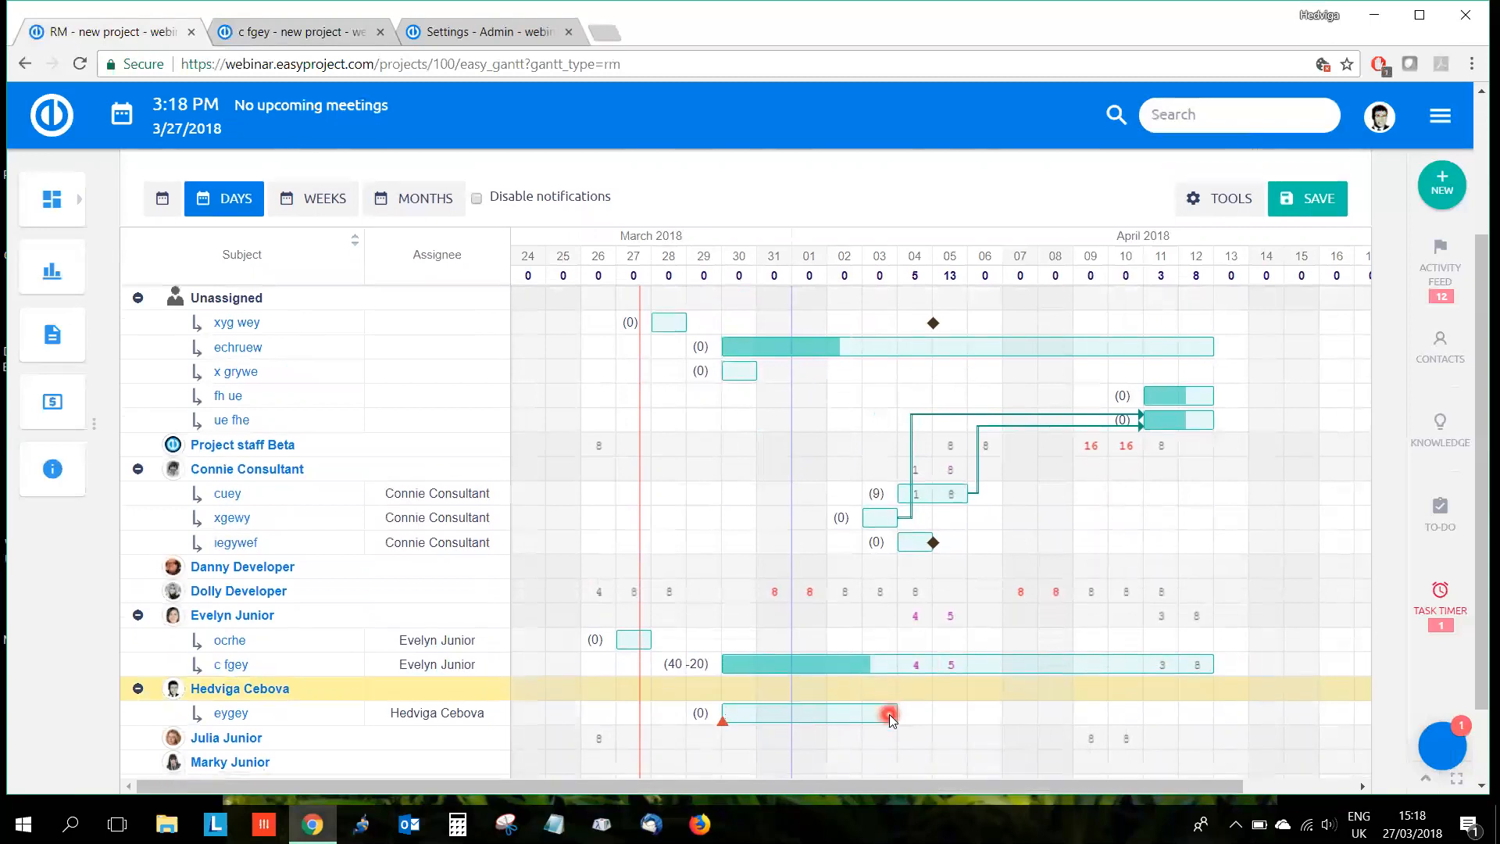
pyautogui.moveTo(1069, 574); pyautogui.dragTo(930, 576)
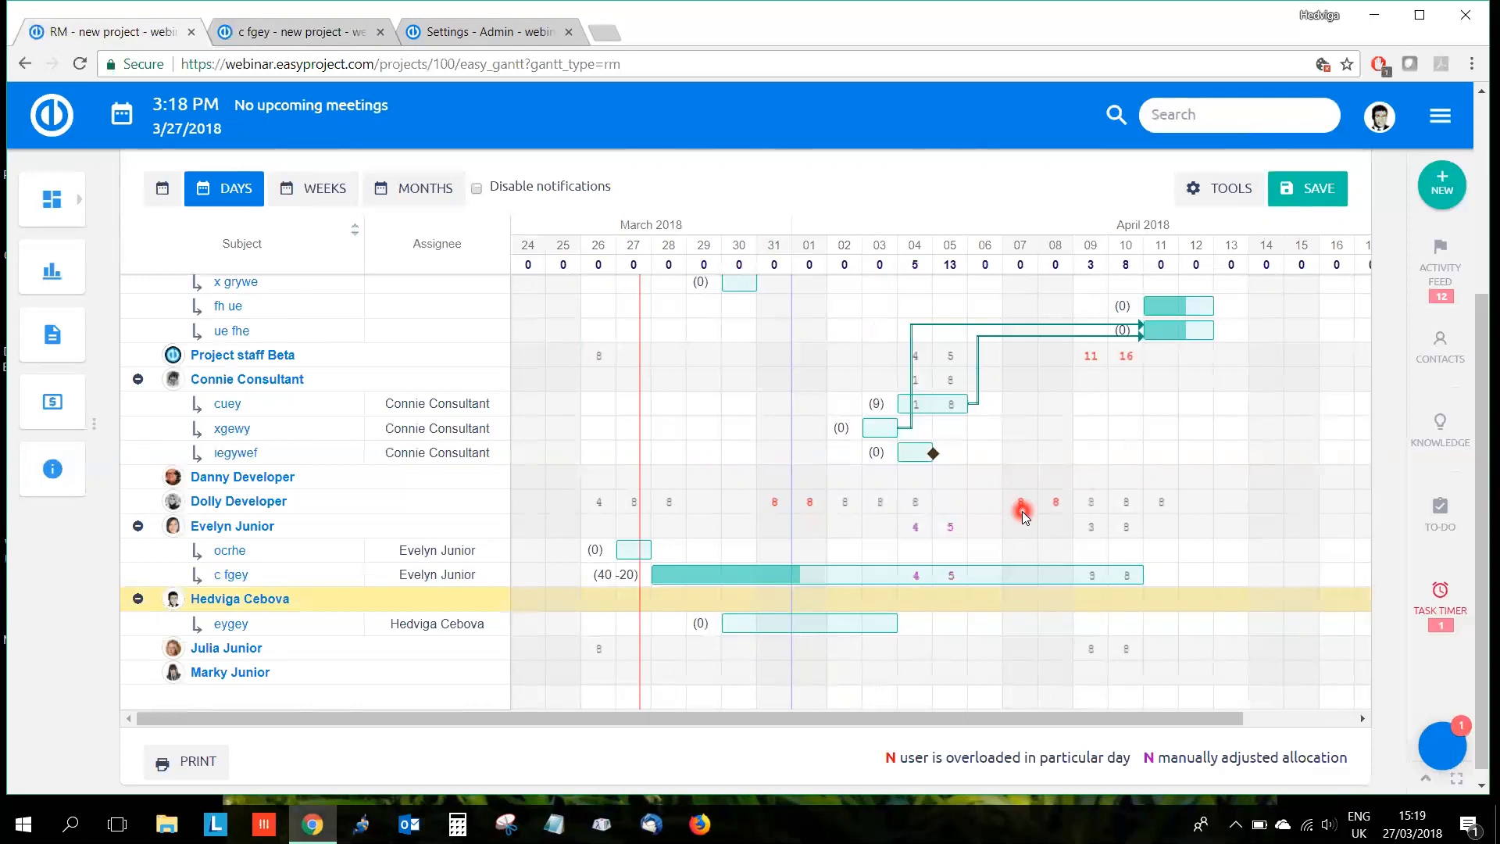
pyautogui.scroll(-1, 1023, 516)
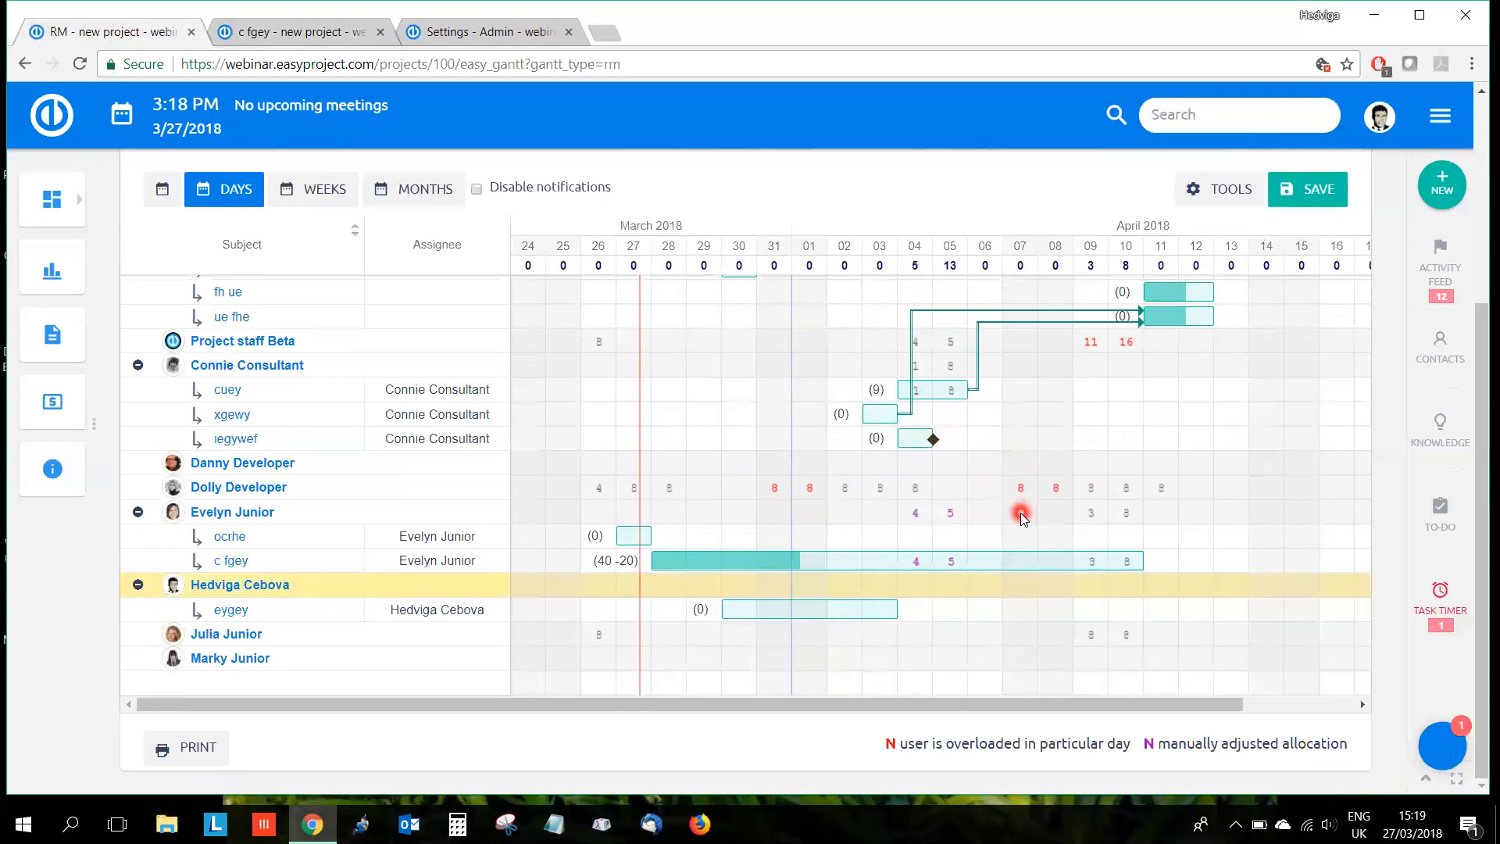
pyautogui.scroll(2, 1004, 587)
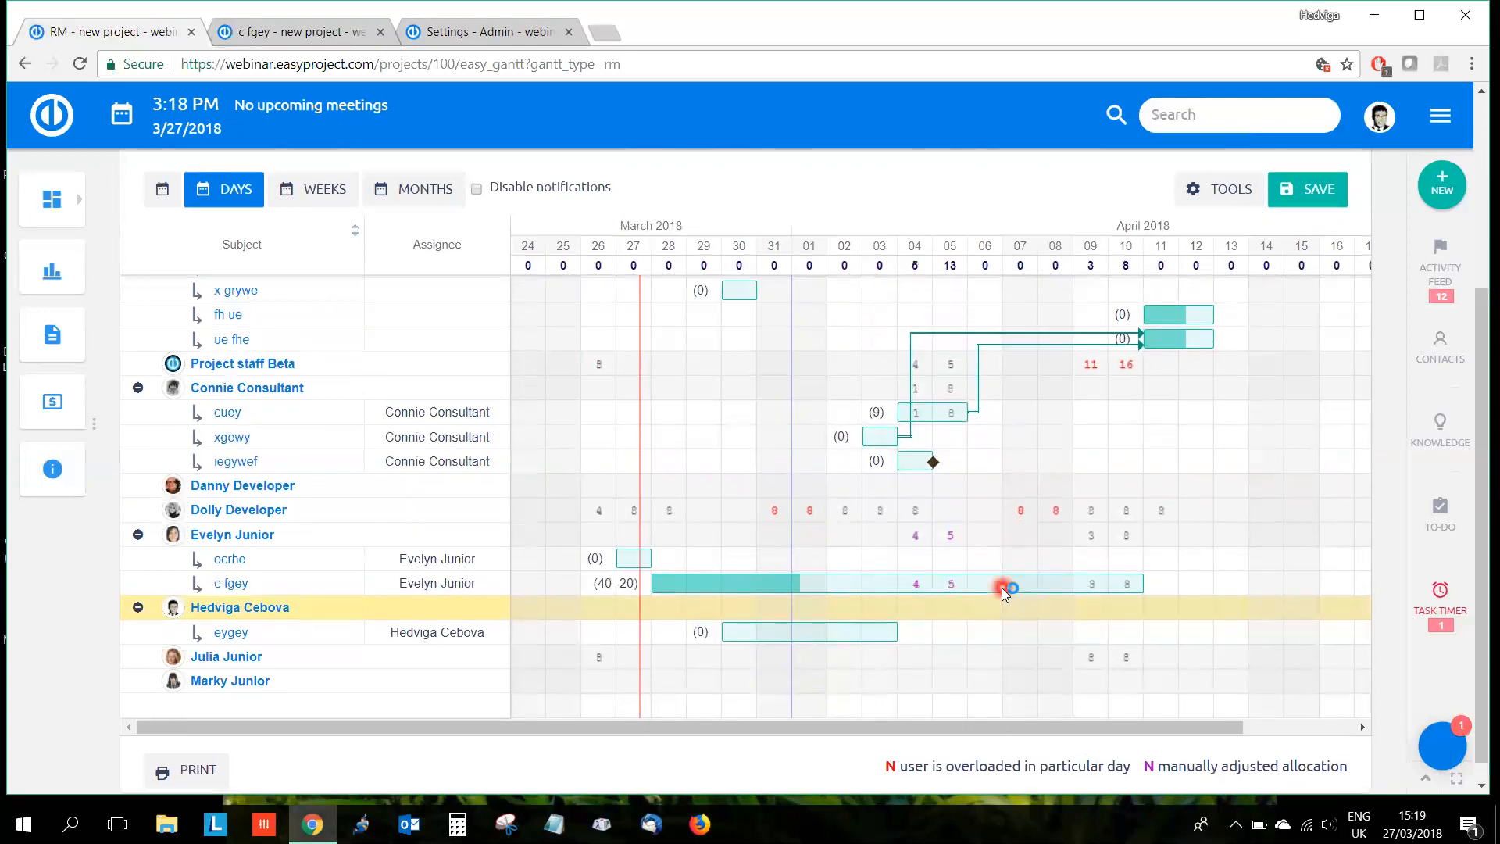
pyautogui.scroll(-2, 1002, 588)
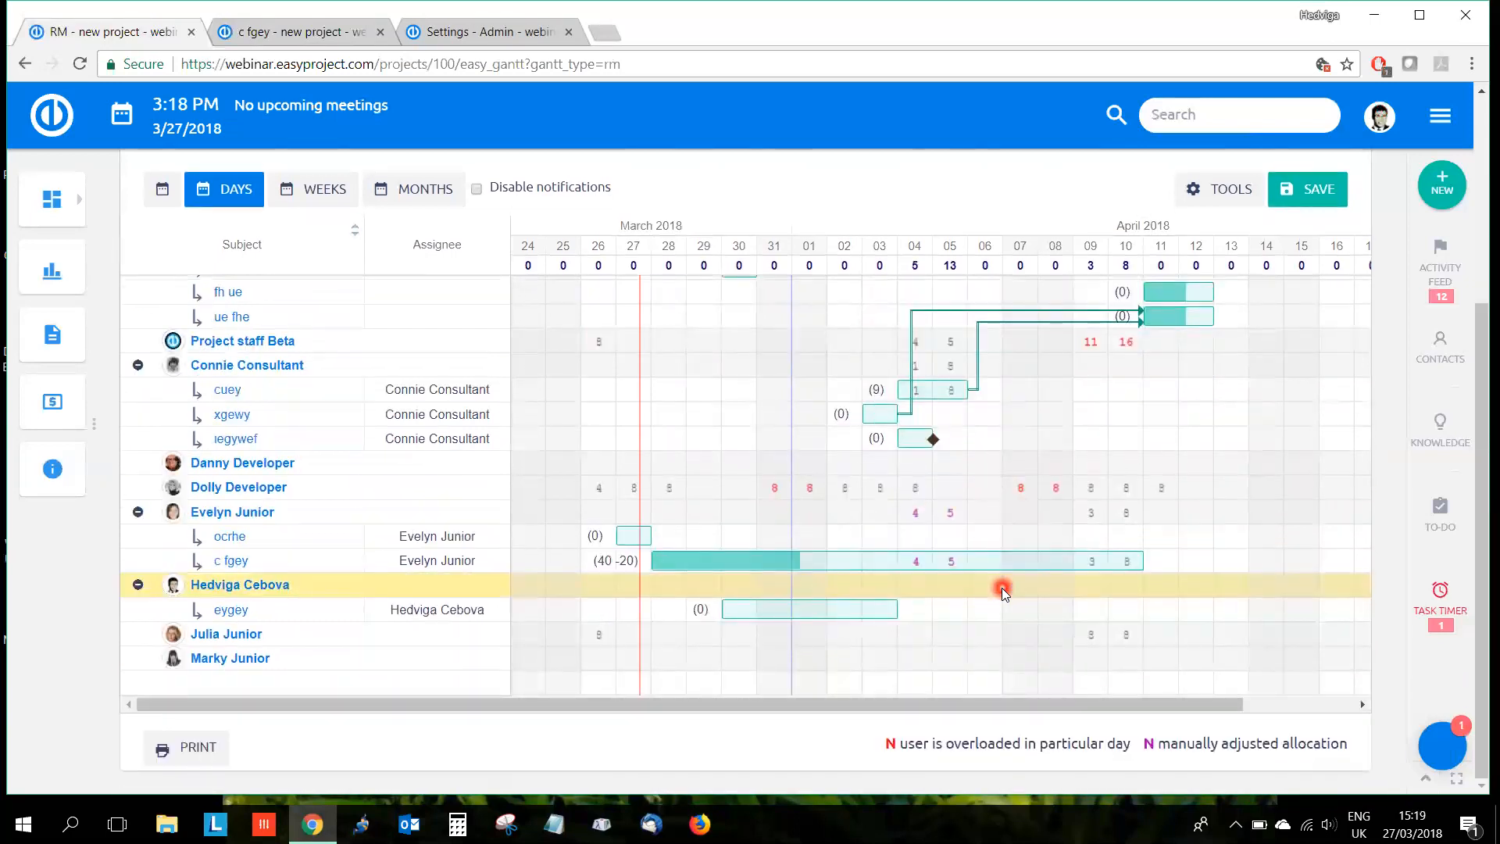
pyautogui.scroll(2, 1002, 587)
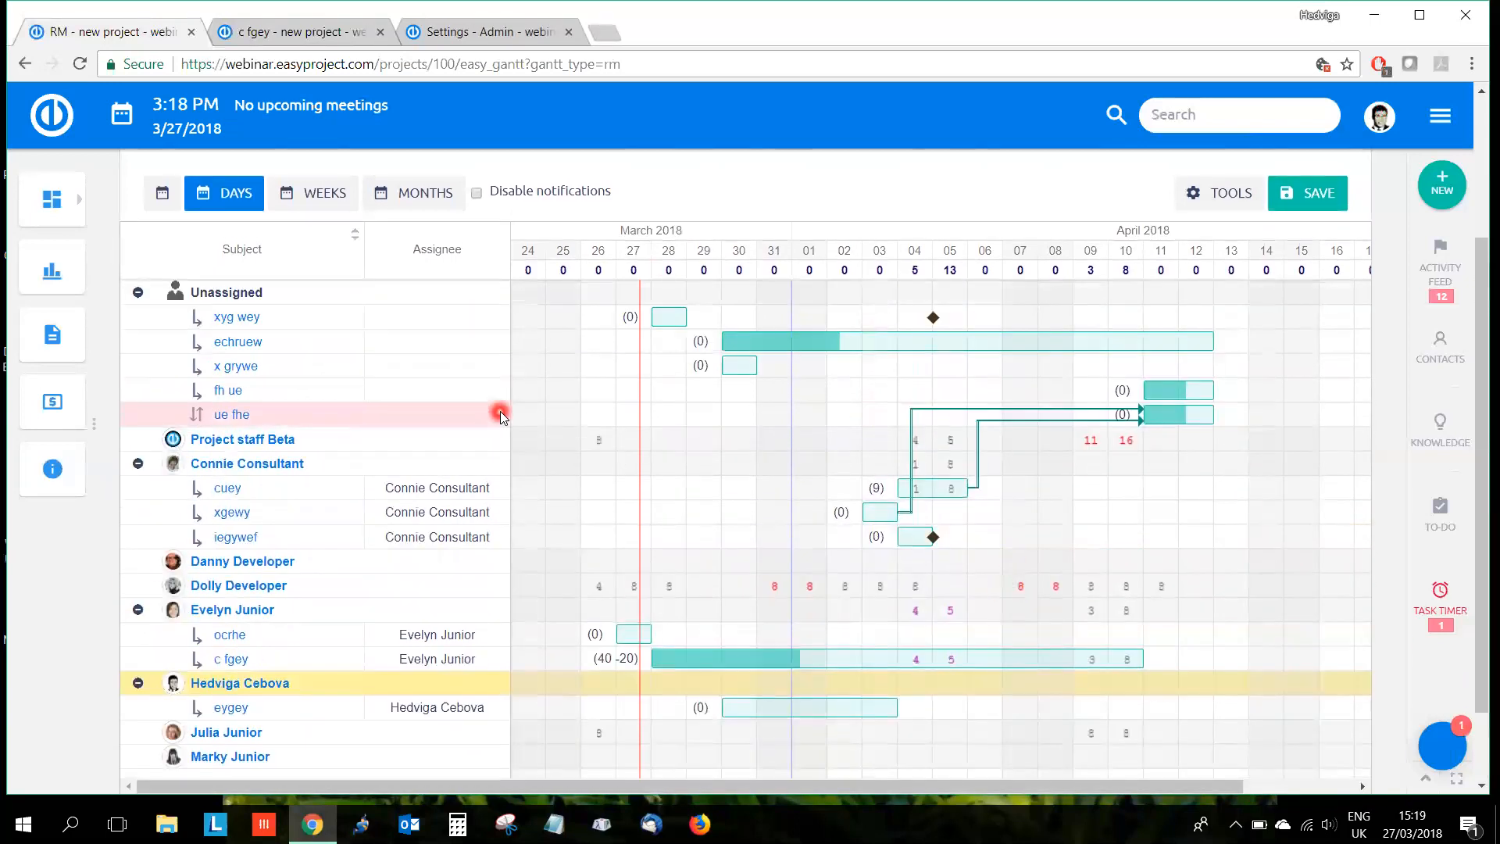
# Step: Move task xgewy to 2 April in the Gantt view, and return to resource management
pyautogui.click(1213, 194)
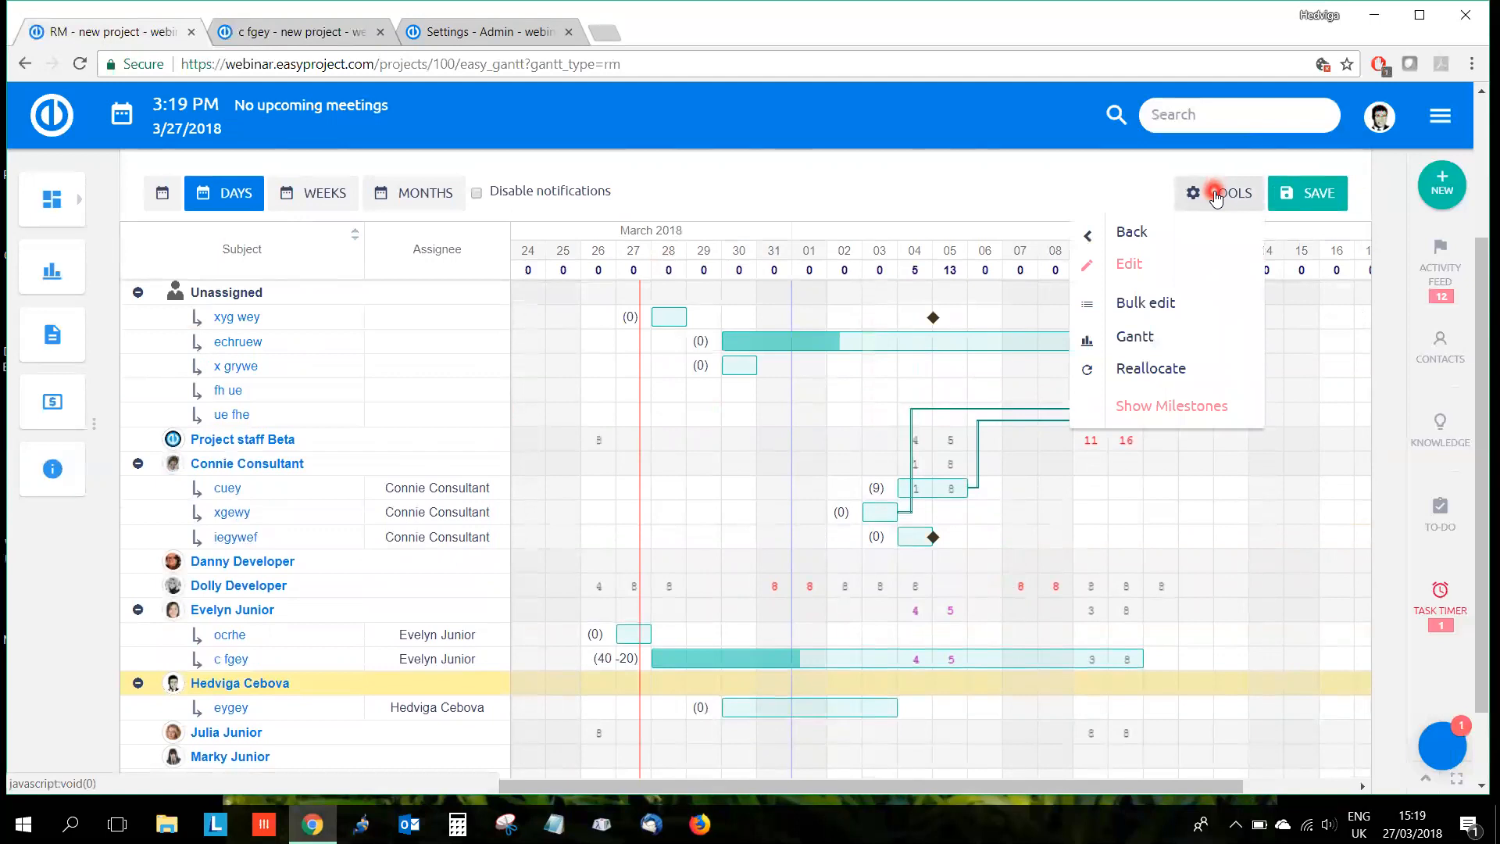
pyautogui.click(1137, 340)
pyautogui.click(866, 504)
pyautogui.moveTo(872, 516); pyautogui.dragTo(827, 508)
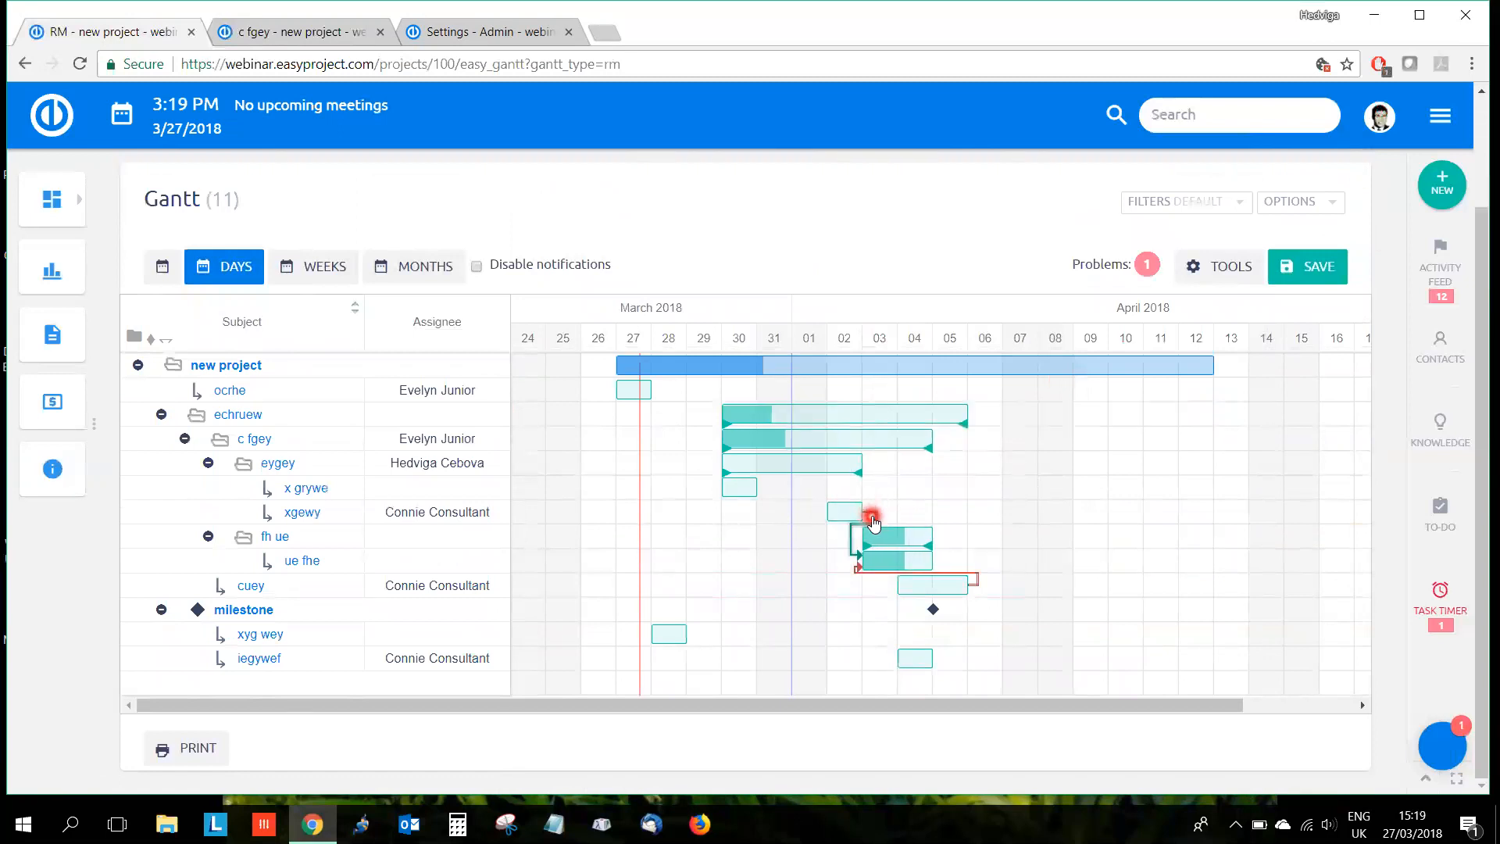
pyautogui.click(1227, 269)
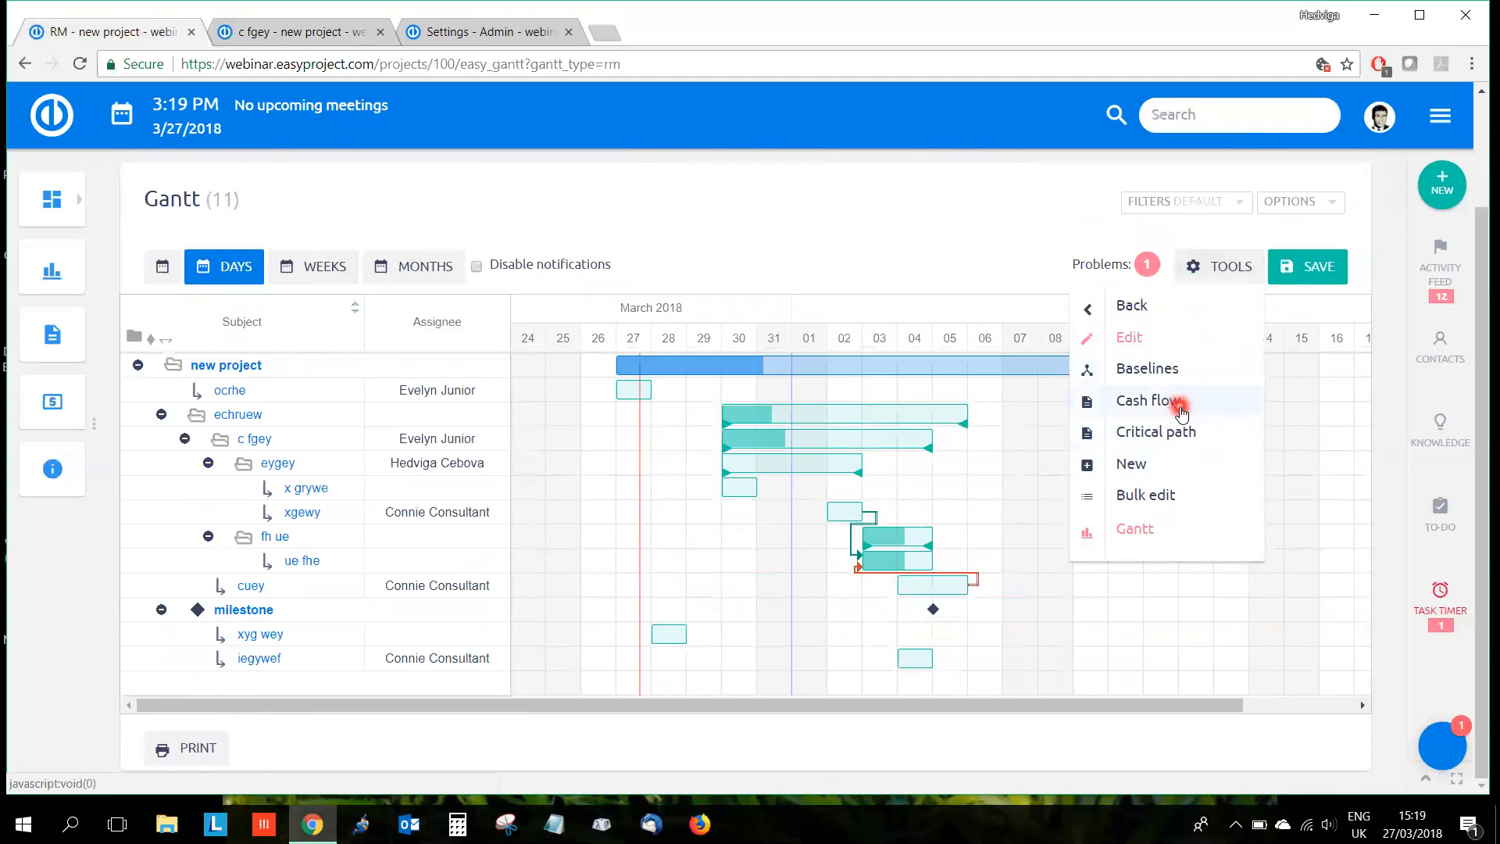
pyautogui.click(1144, 533)
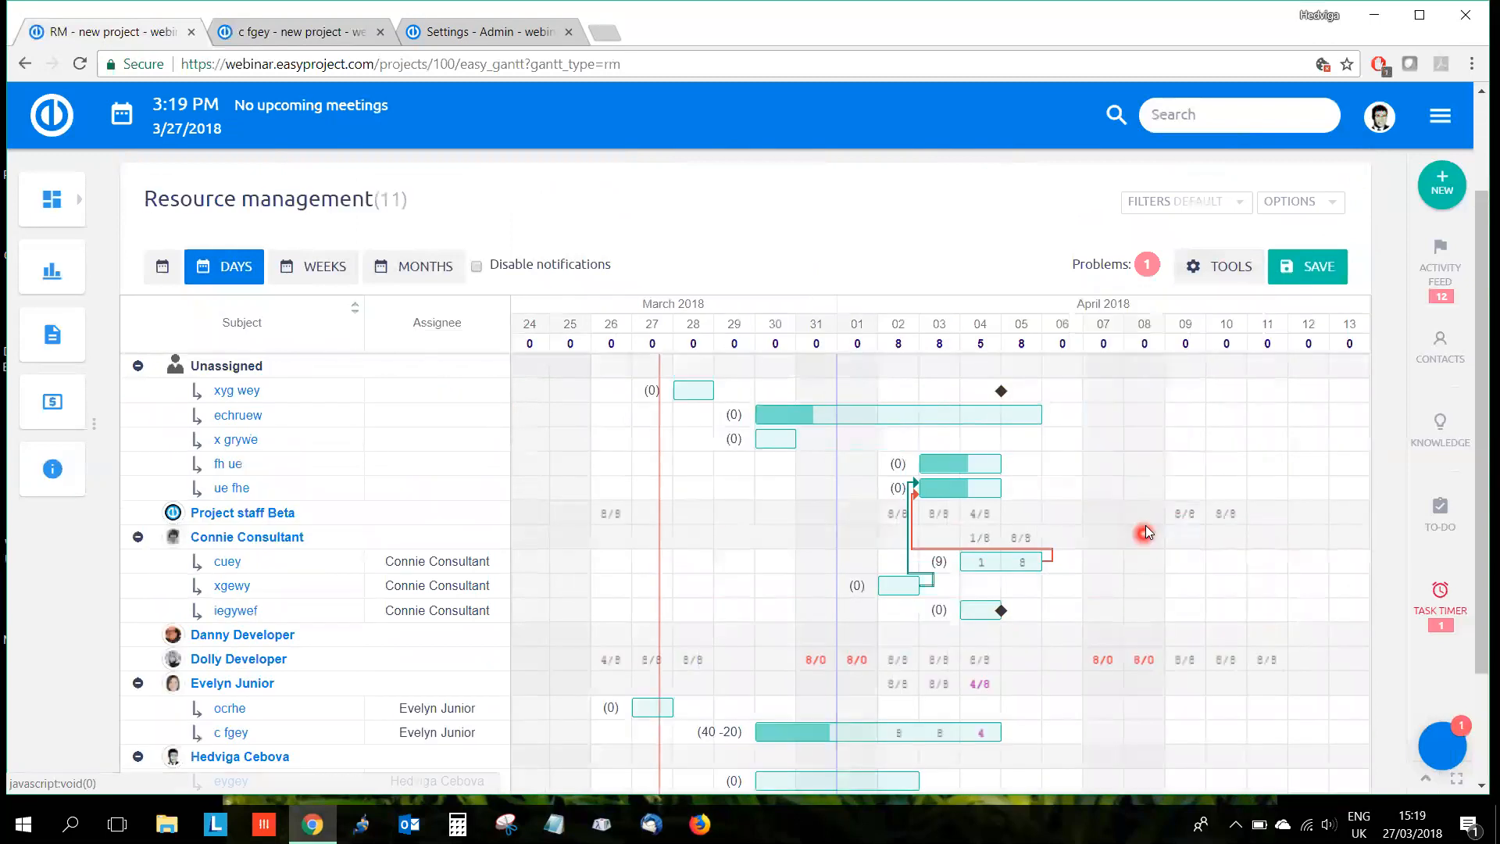
# Step: Reallocate the task hours in resource management, and save the changed plan
pyautogui.scroll(-1, 1031, 597)
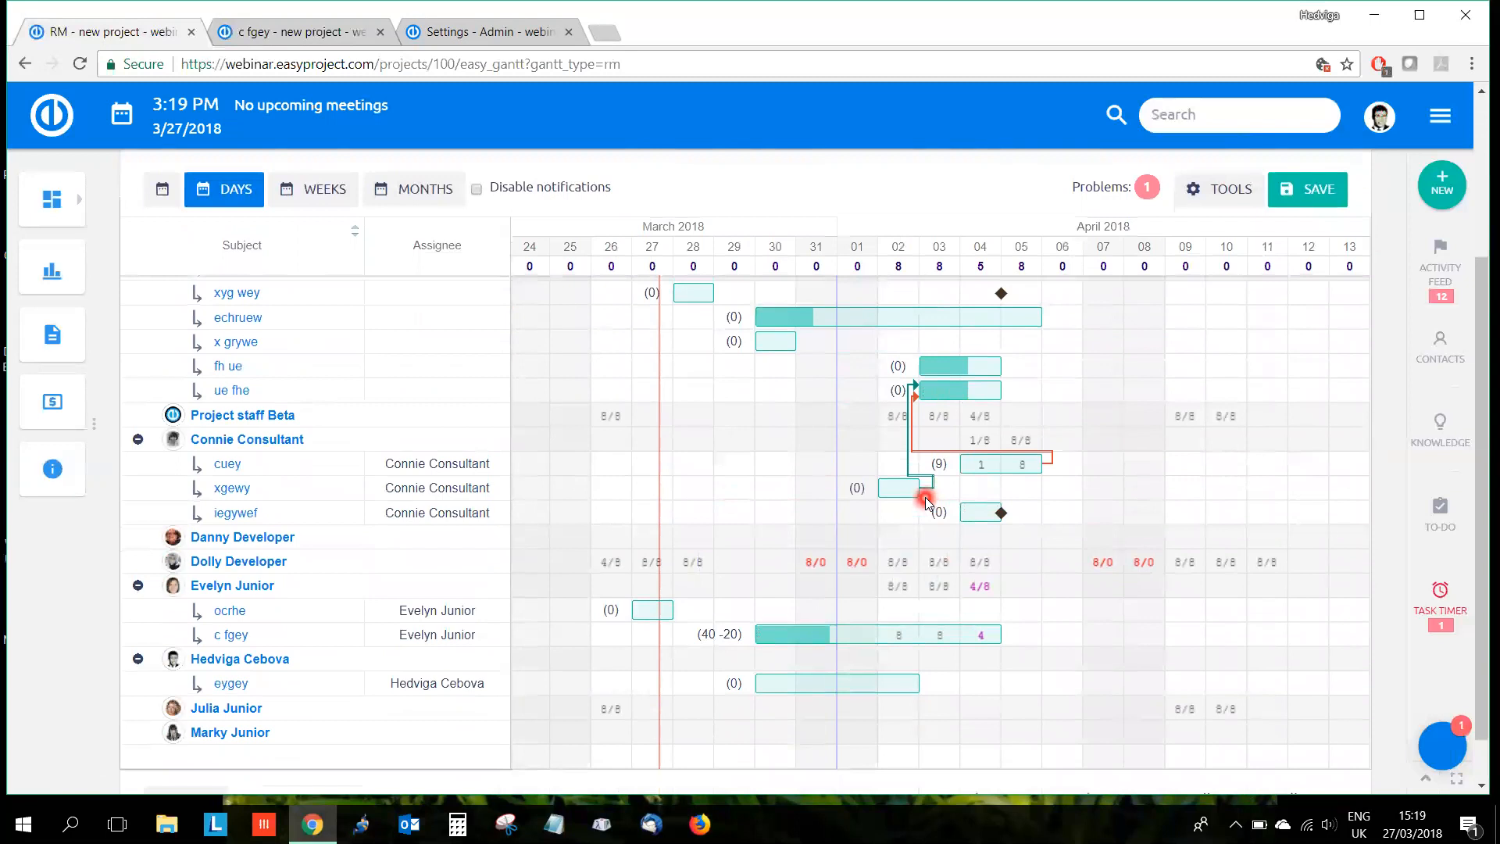
pyautogui.scroll(-1, 925, 497)
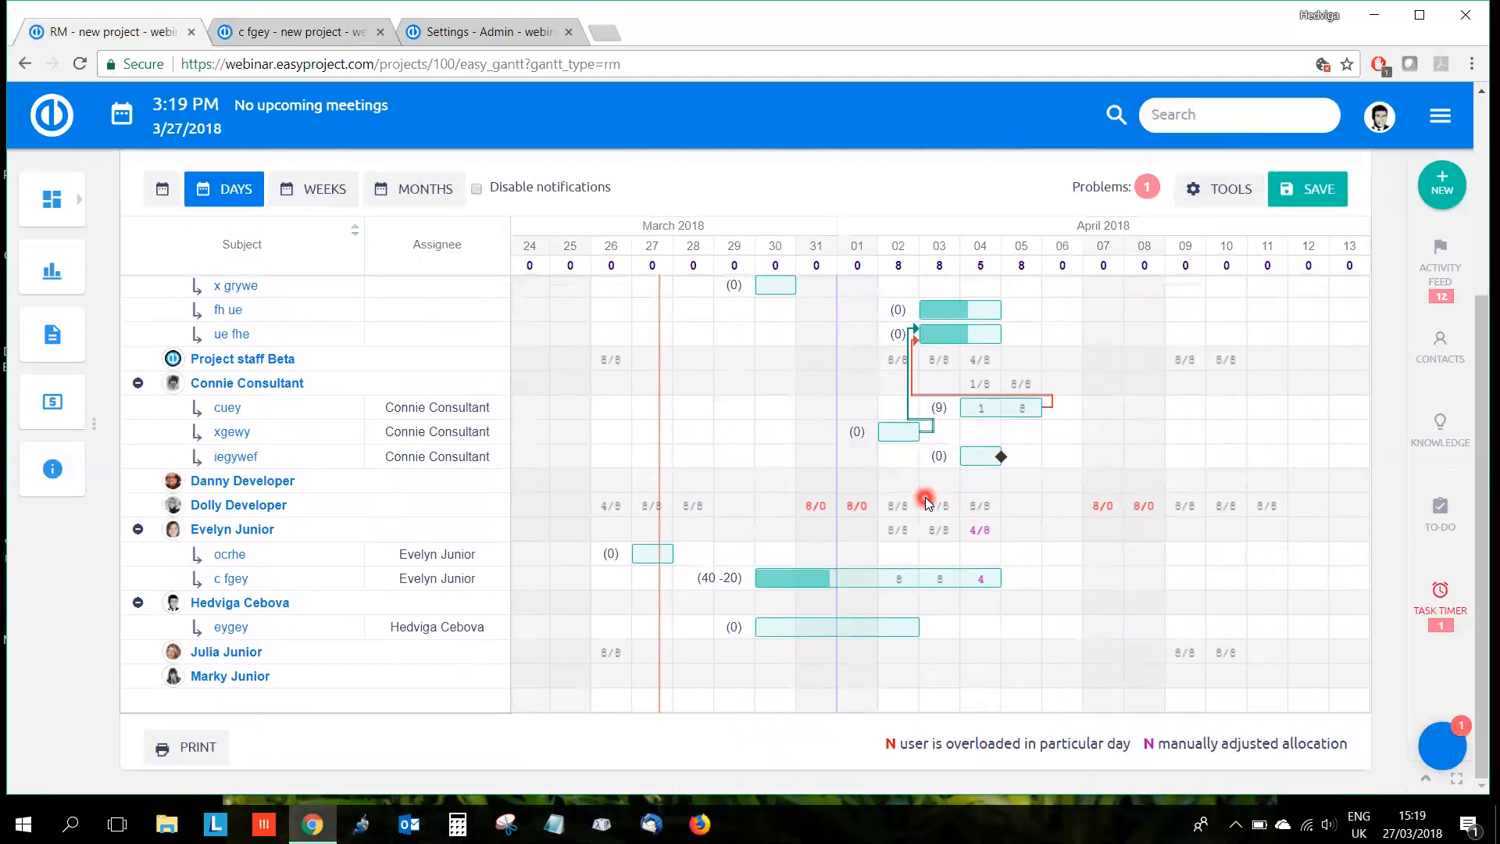
pyautogui.click(1211, 197)
pyautogui.click(1179, 374)
pyautogui.scroll(1, 1191, 592)
pyautogui.click(1321, 219)
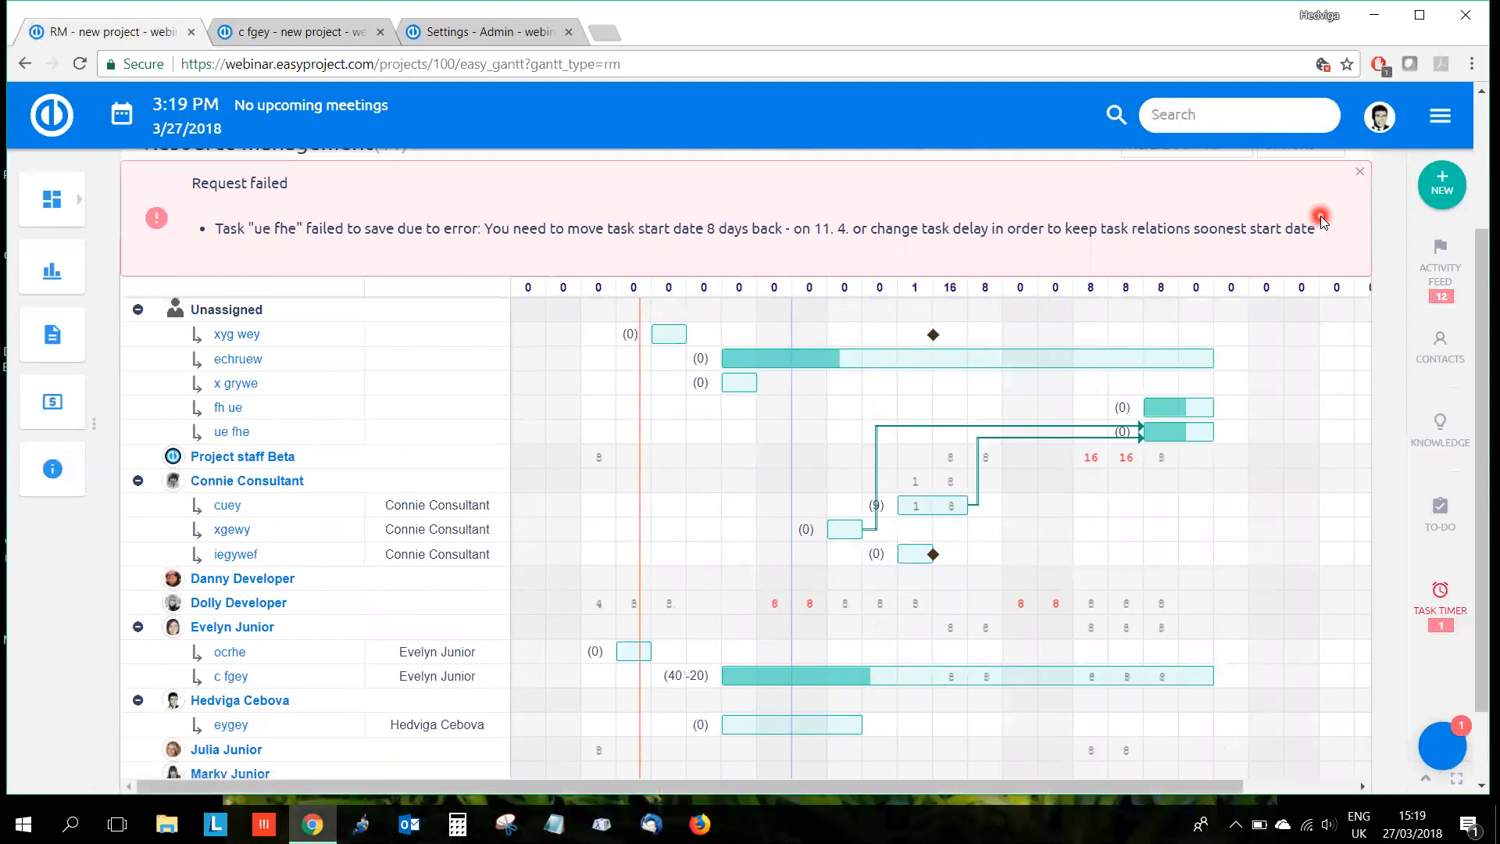
pyautogui.click(1360, 179)
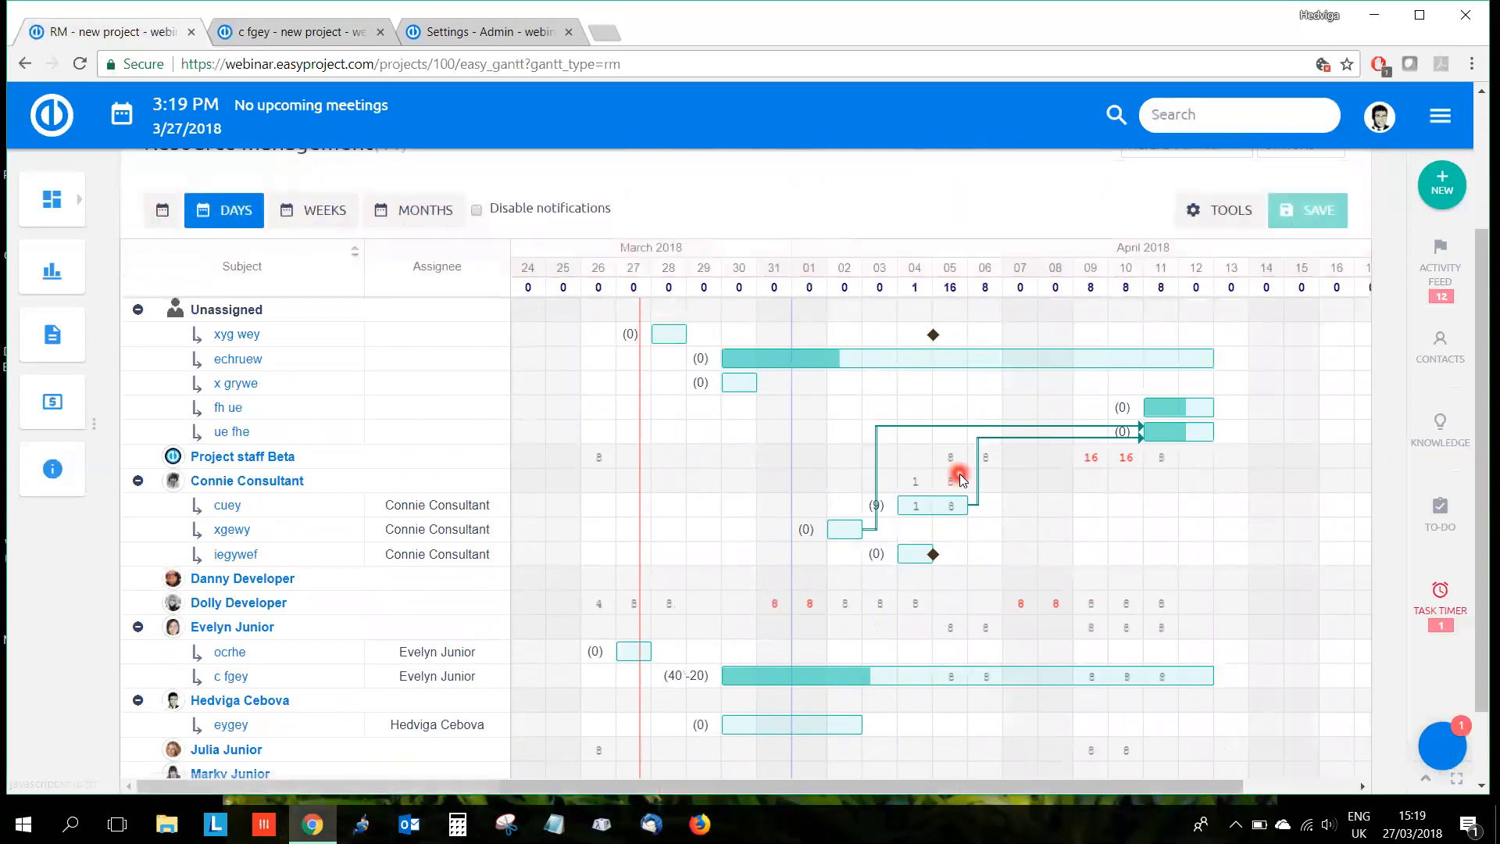
# Step: Open the project's resource settings and review the available default allocator options without changing the selection
pyautogui.scroll(2, 954, 469)
pyautogui.click(659, 254)
pyautogui.click(1348, 261)
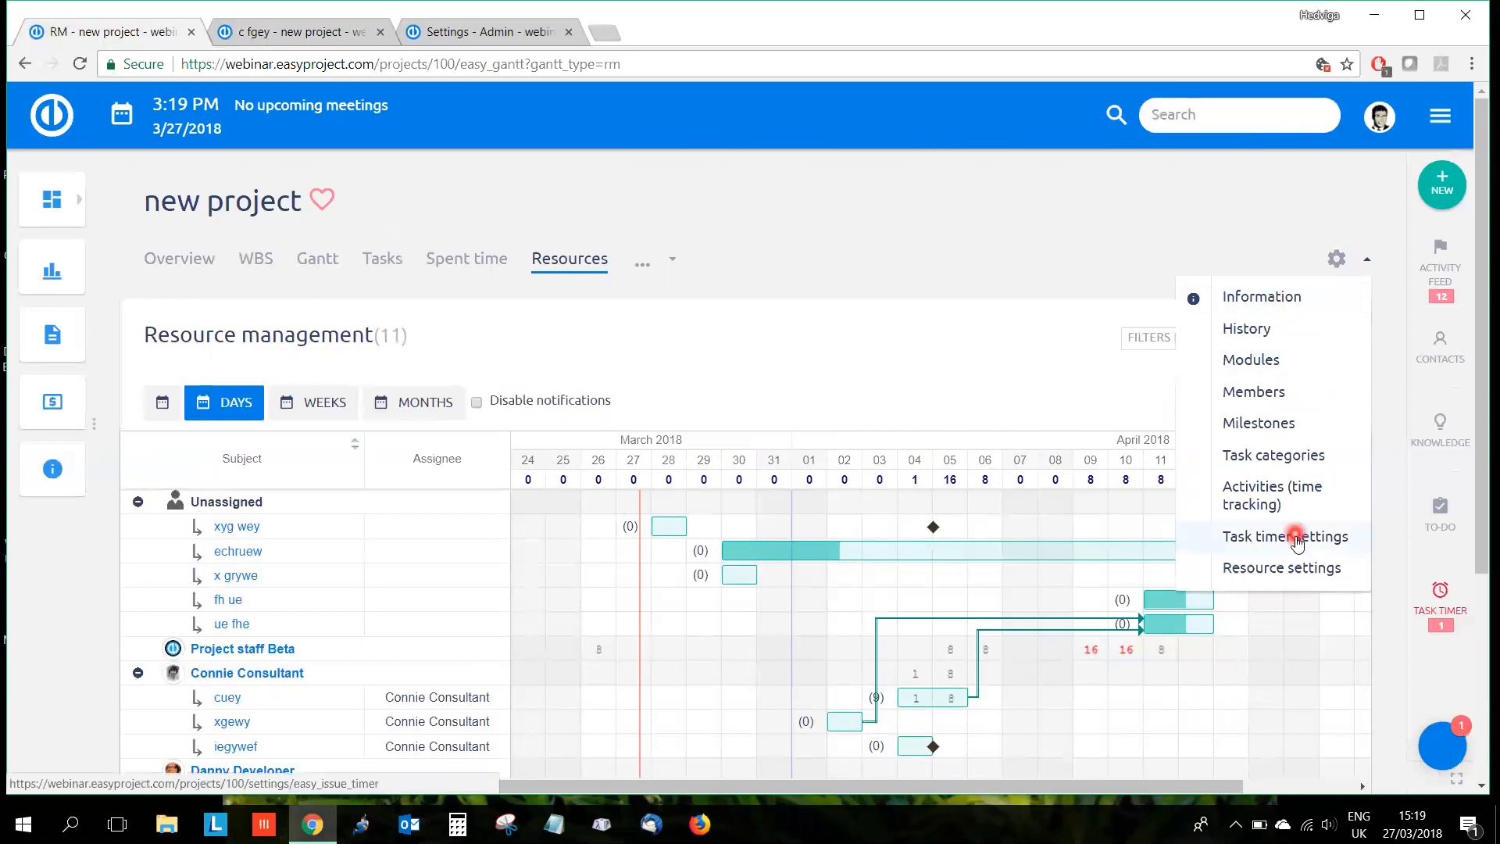
pyautogui.click(1241, 573)
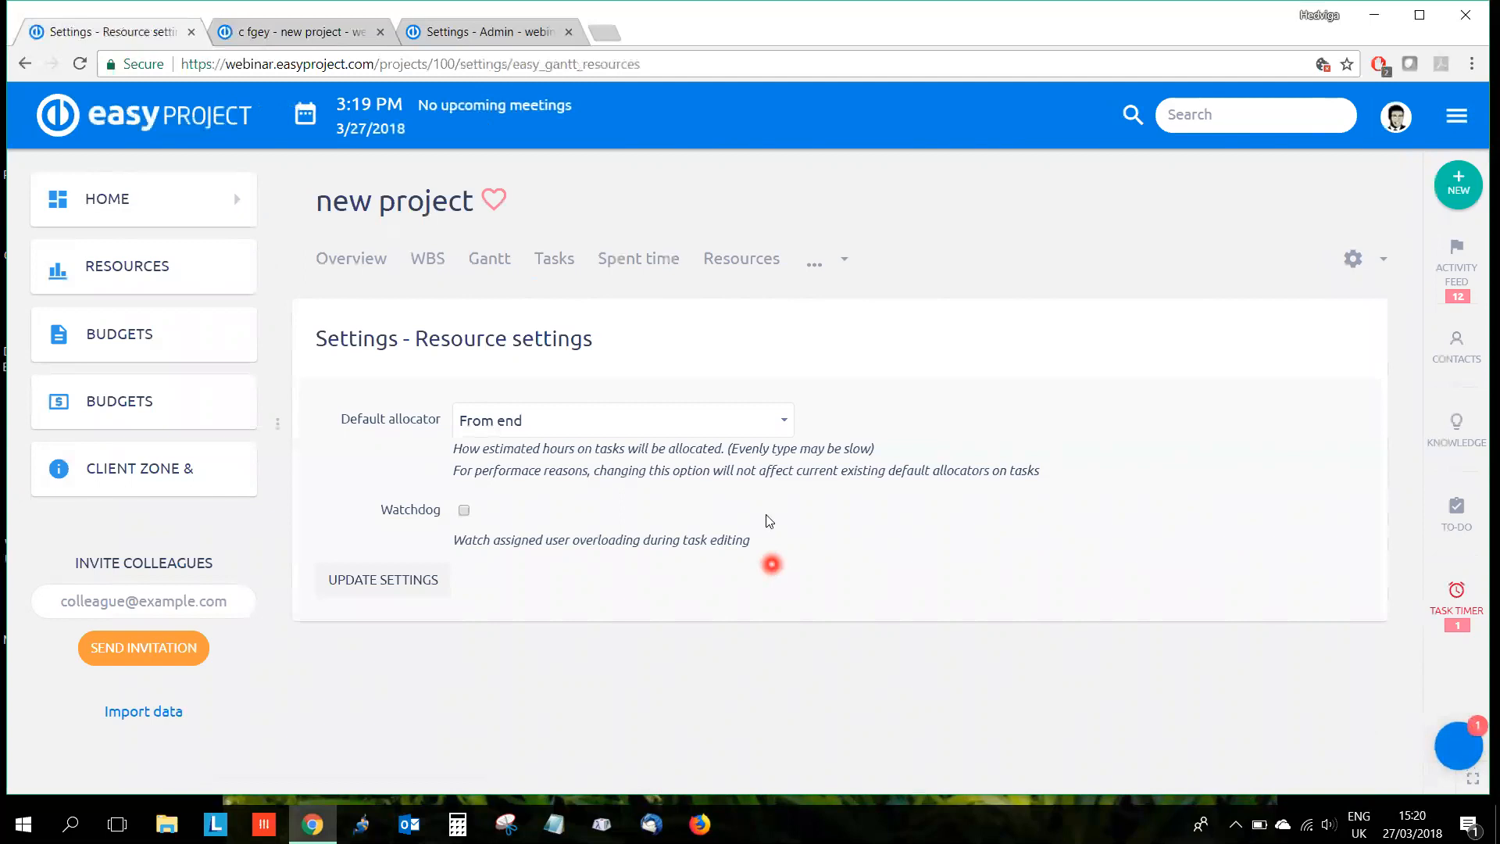
pyautogui.click(747, 431)
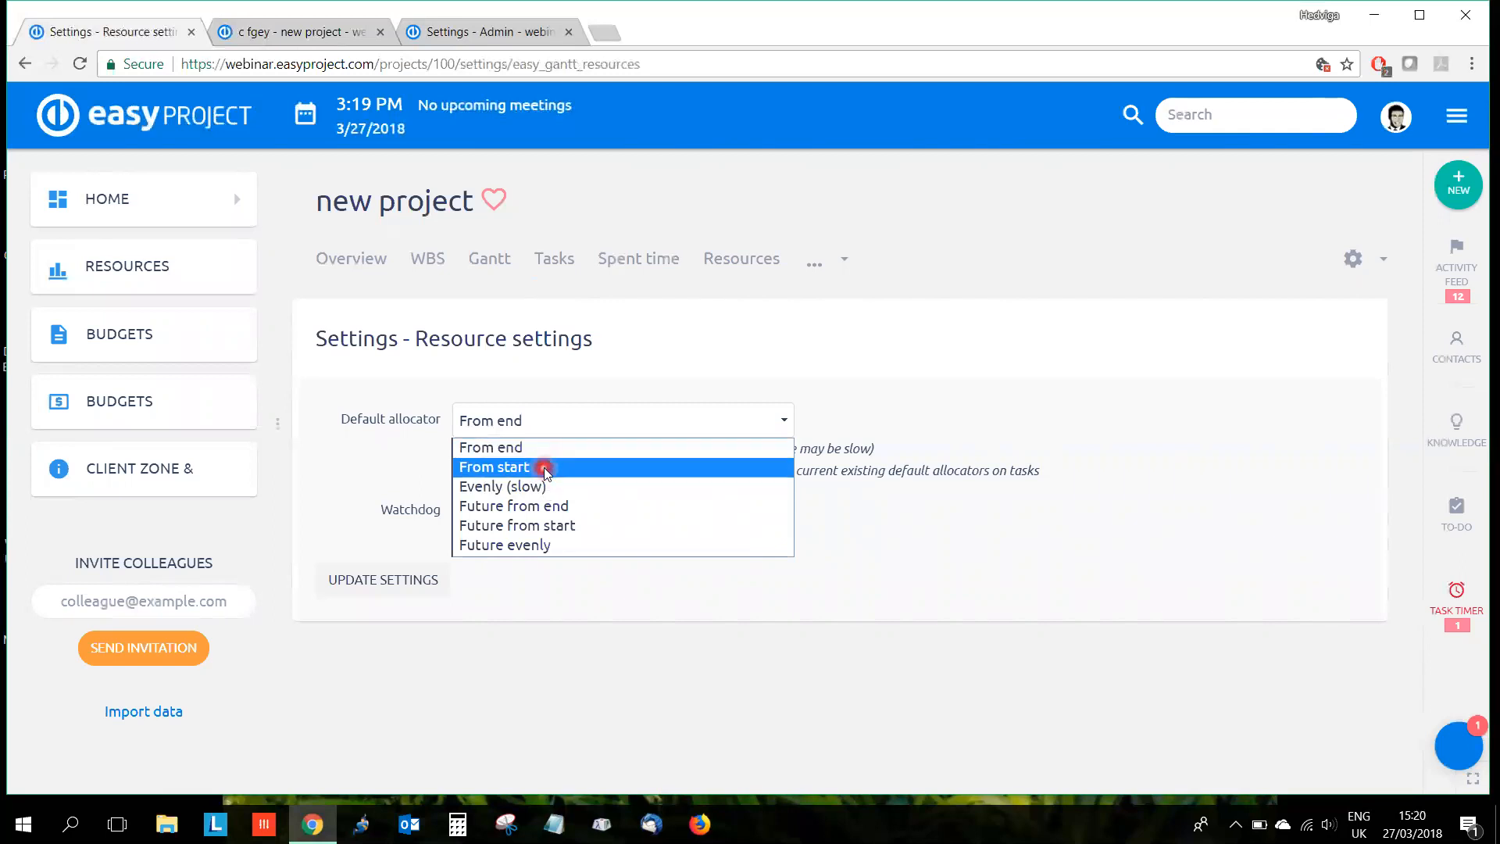
pyautogui.click(691, 379)
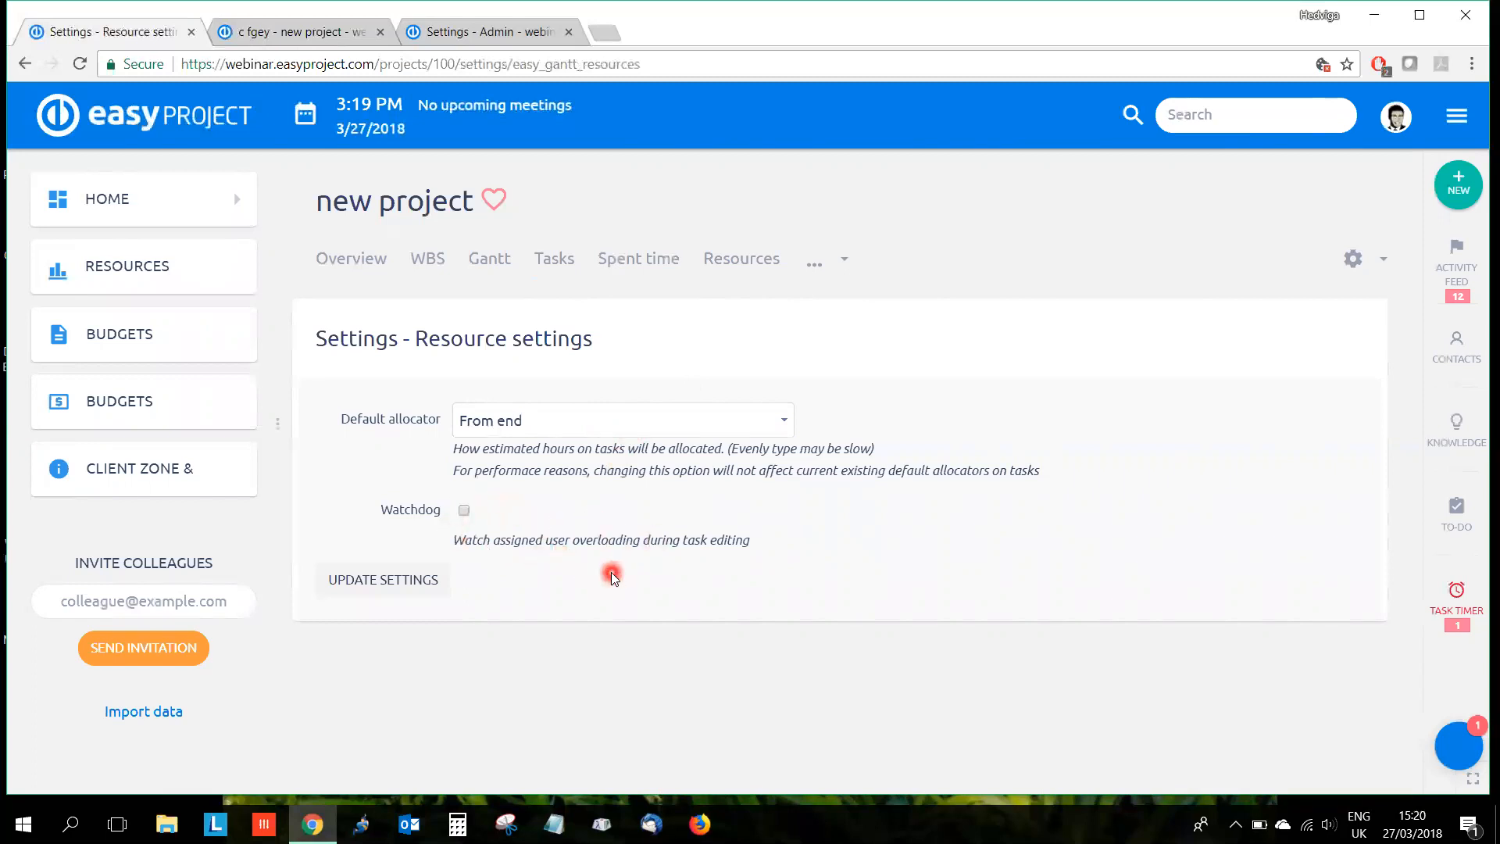
# Step: Return to the project's resource management and examine the daily allocations of the tasks and staff
pyautogui.click(753, 262)
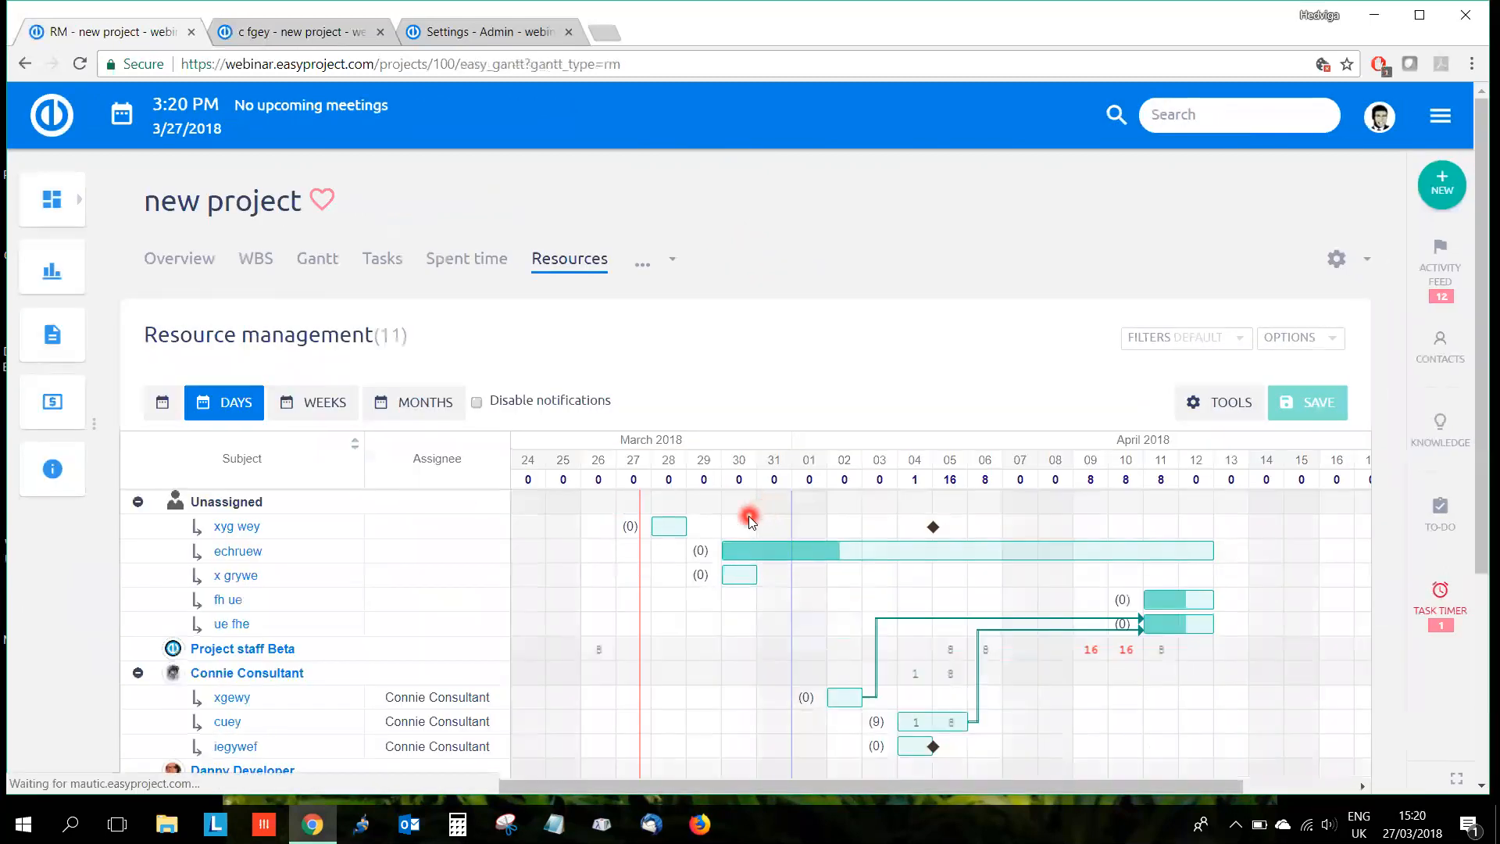
pyautogui.scroll(-1, 748, 520)
pyautogui.scroll(-2, 749, 520)
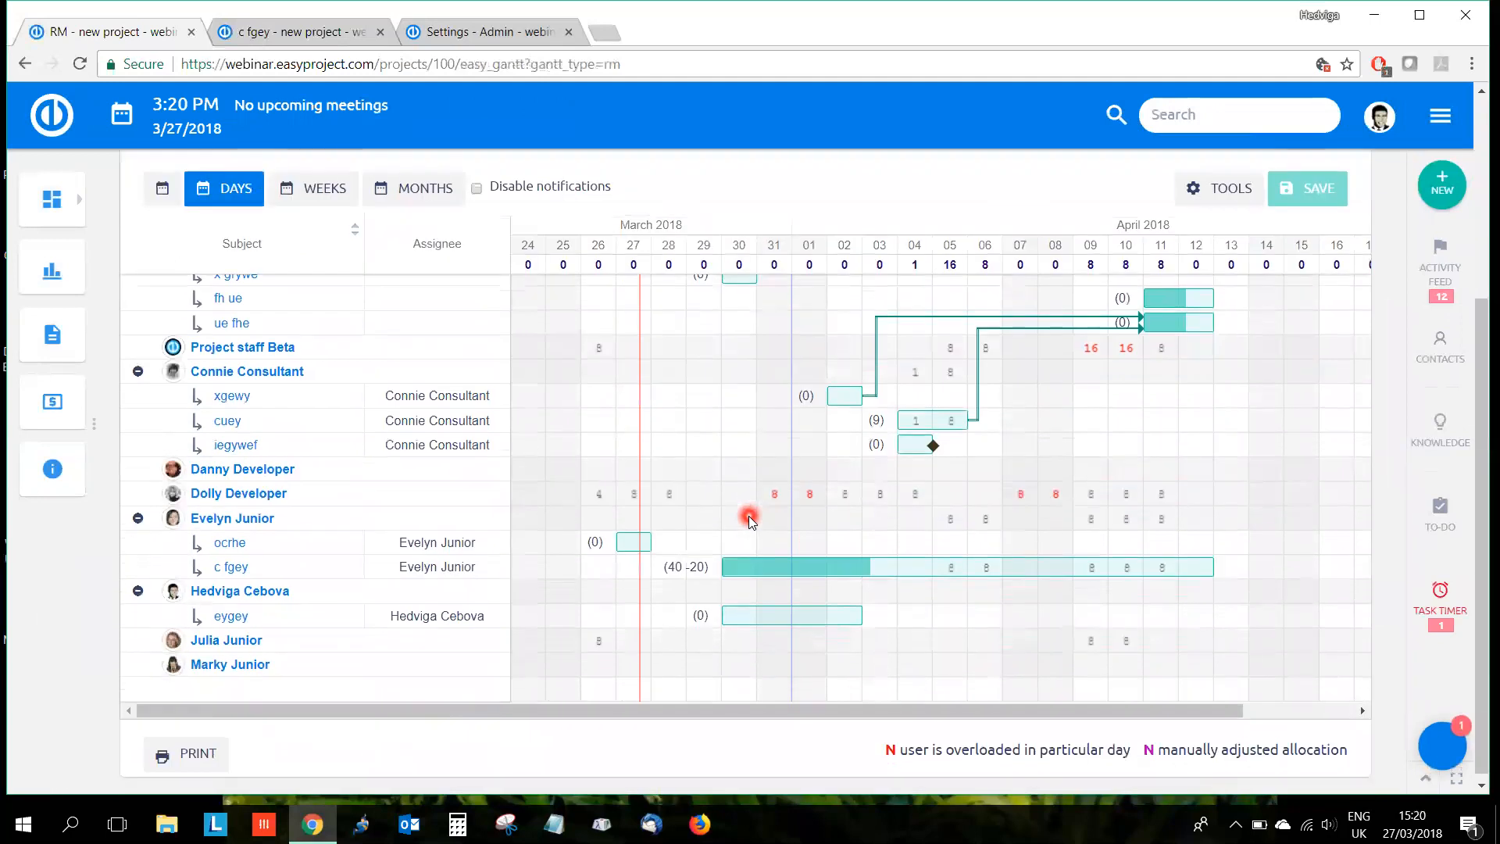
pyautogui.click(198, 755)
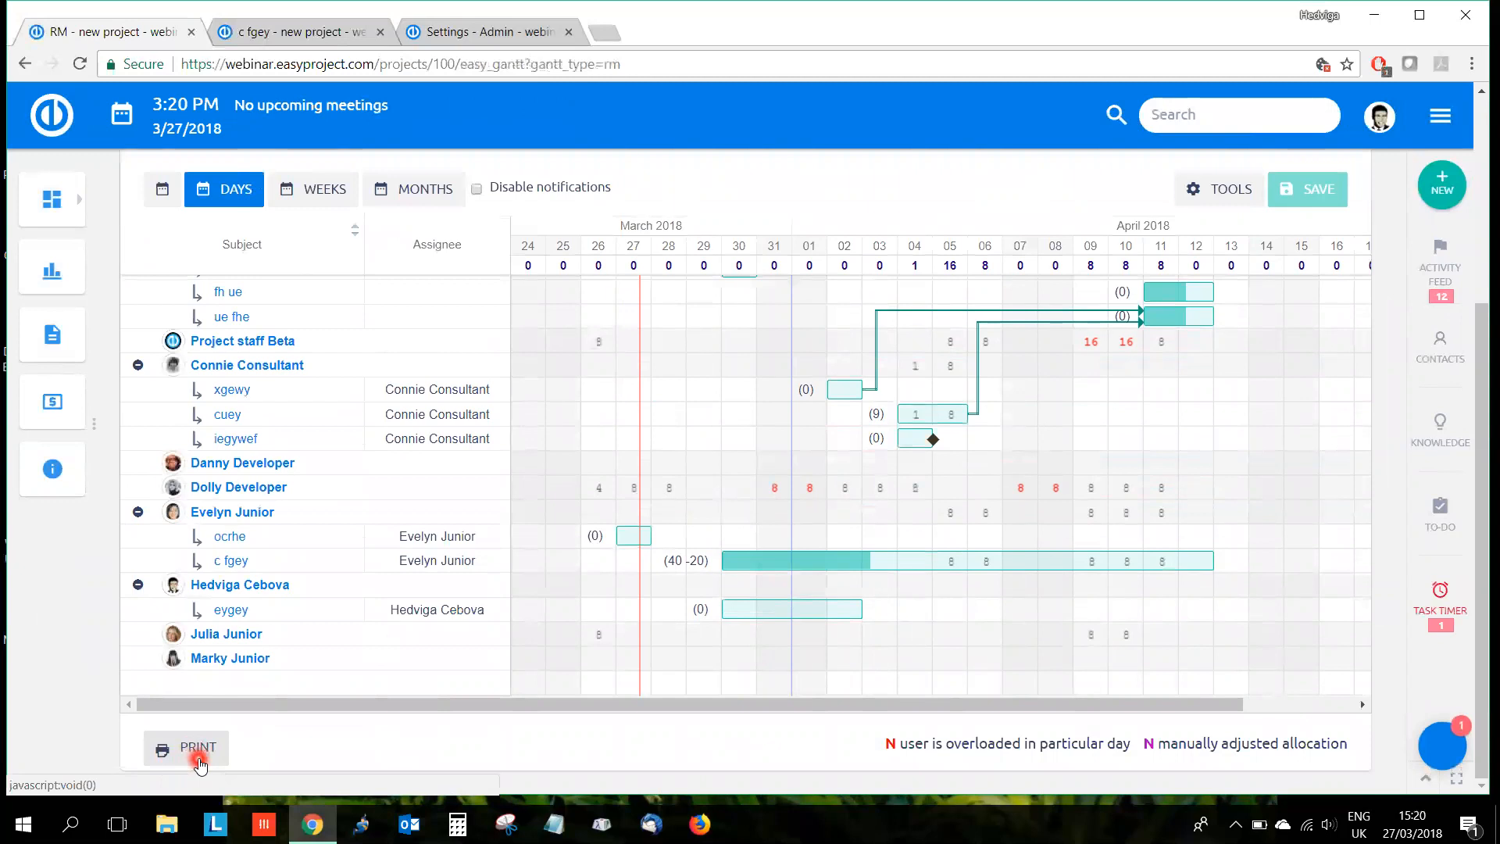
pyautogui.scroll(1, 838, 576)
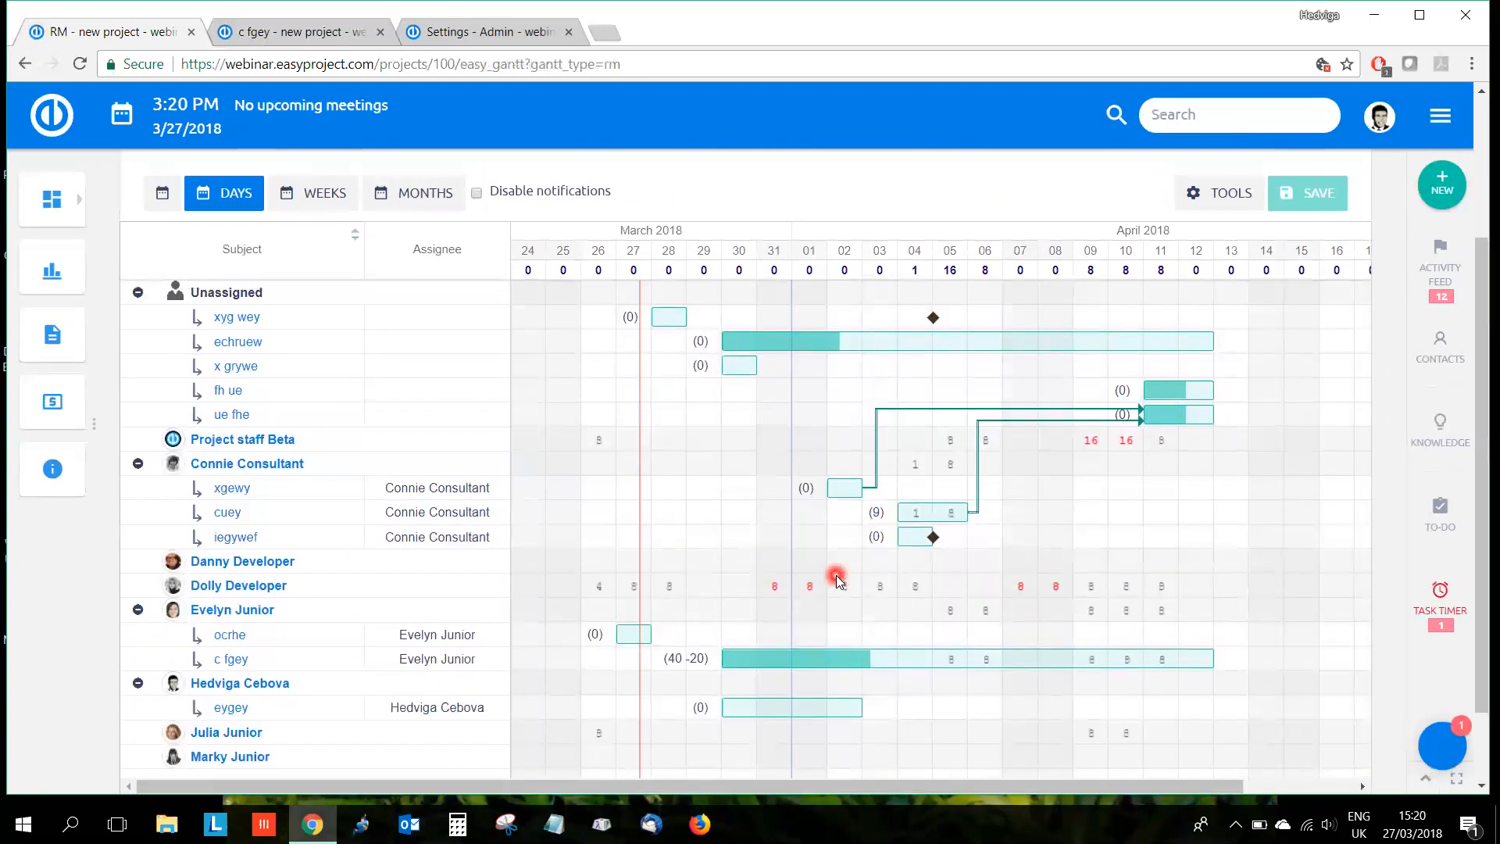
pyautogui.scroll(-1, 838, 580)
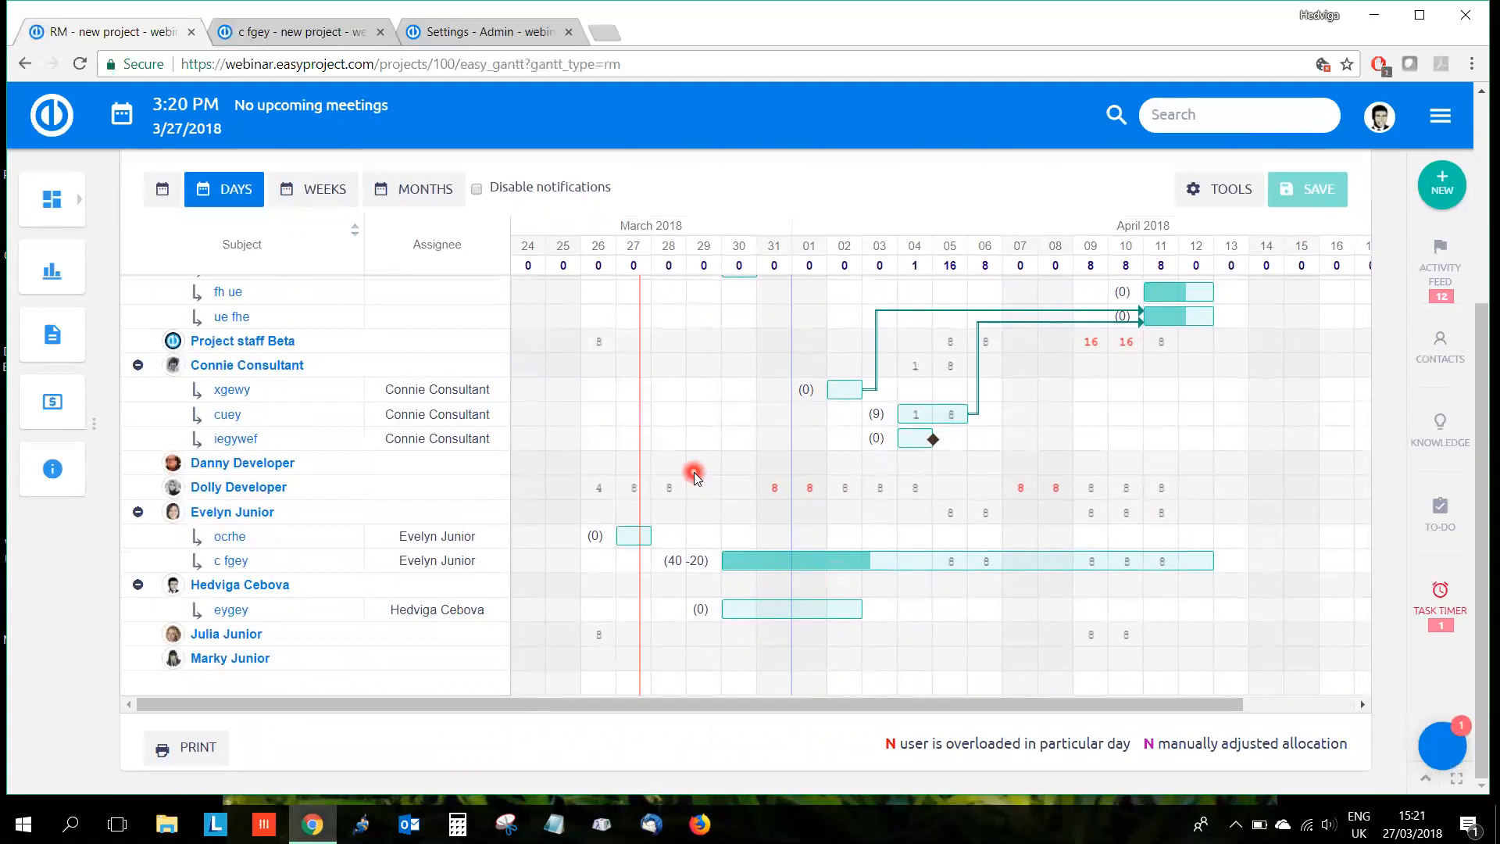
pyautogui.scroll(1, 695, 476)
pyautogui.scroll(1, 692, 533)
pyautogui.scroll(-1, 693, 536)
pyautogui.scroll(-1, 692, 536)
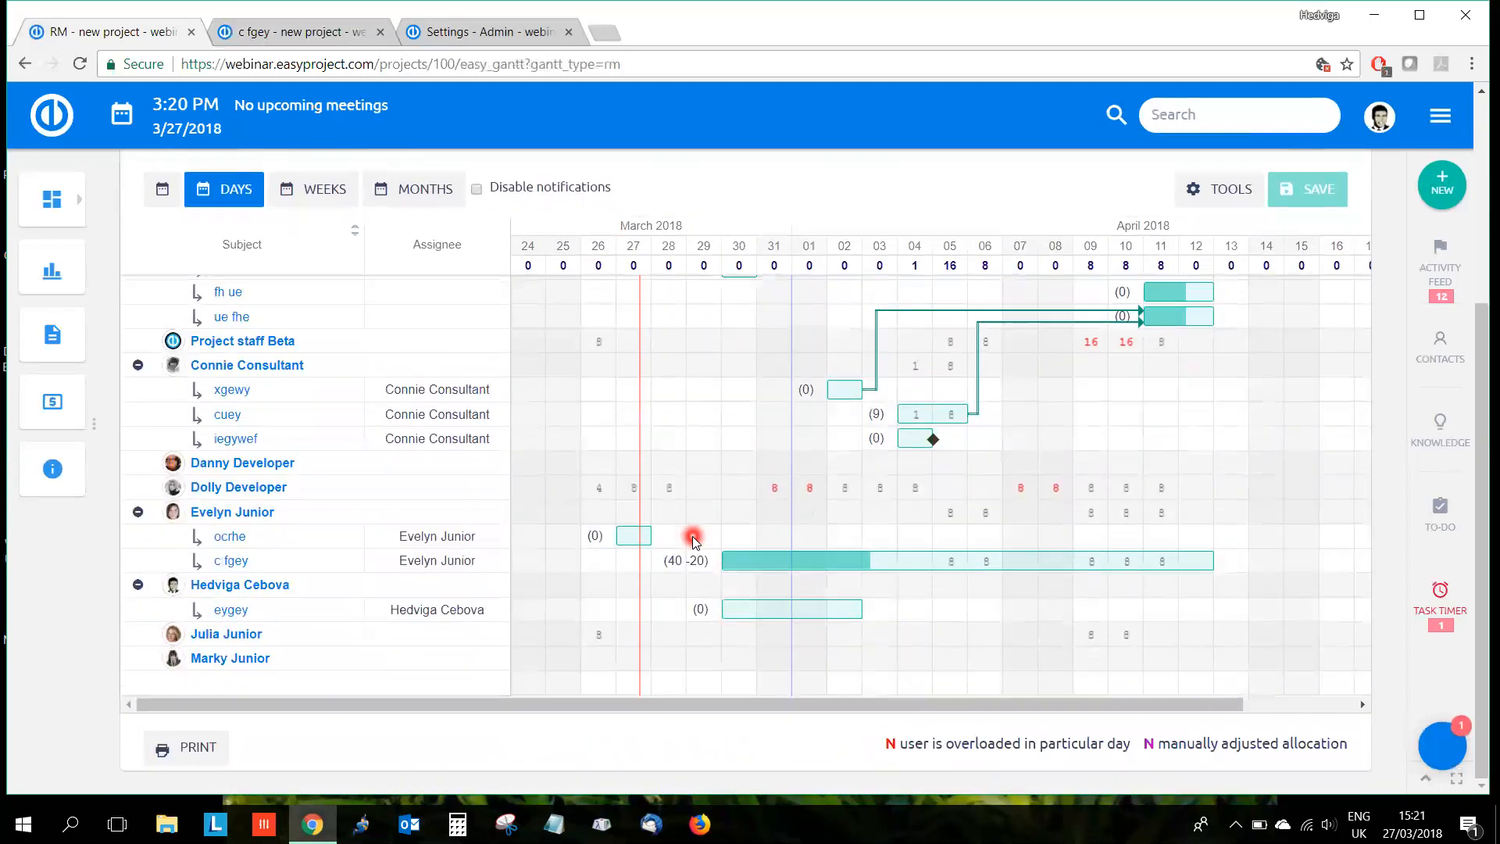